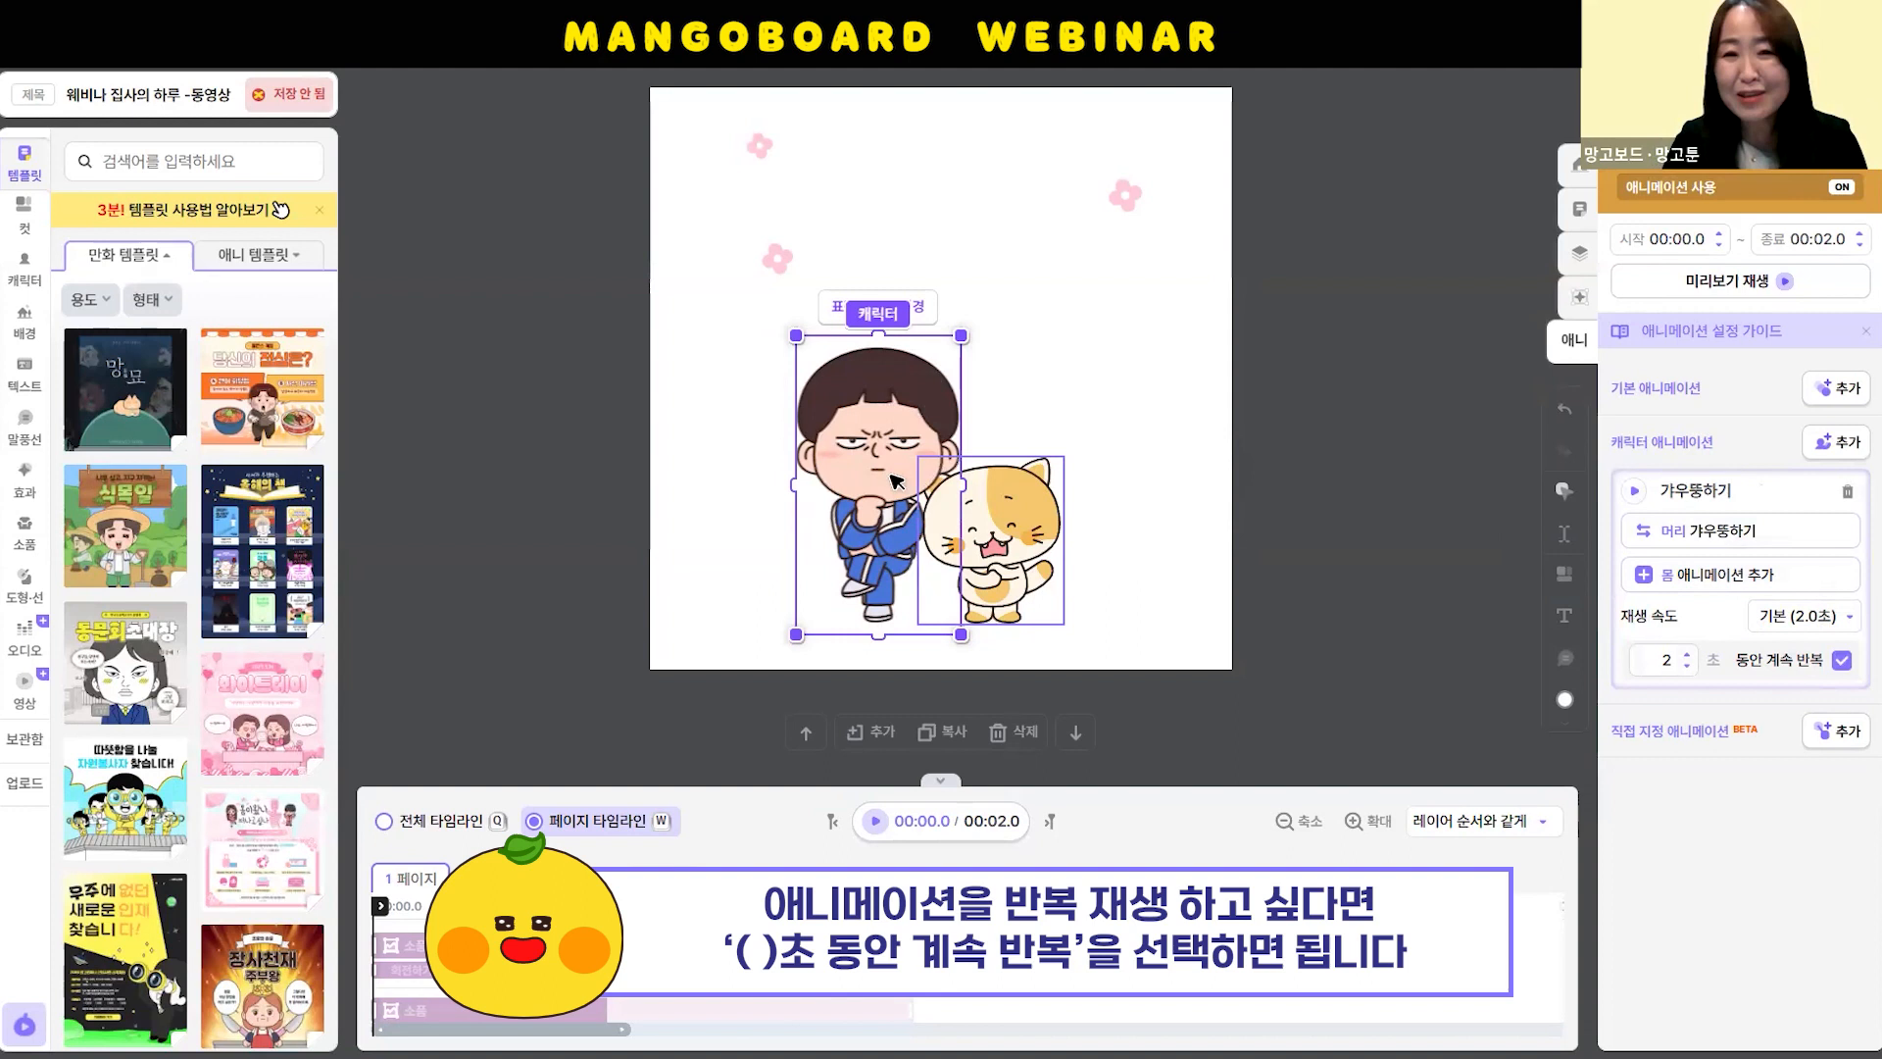
Add a character animation to the cat on page 1, preview several head motions and apply 들썩거리기
{"action": "left_click", "coordinate": [1028, 546]}
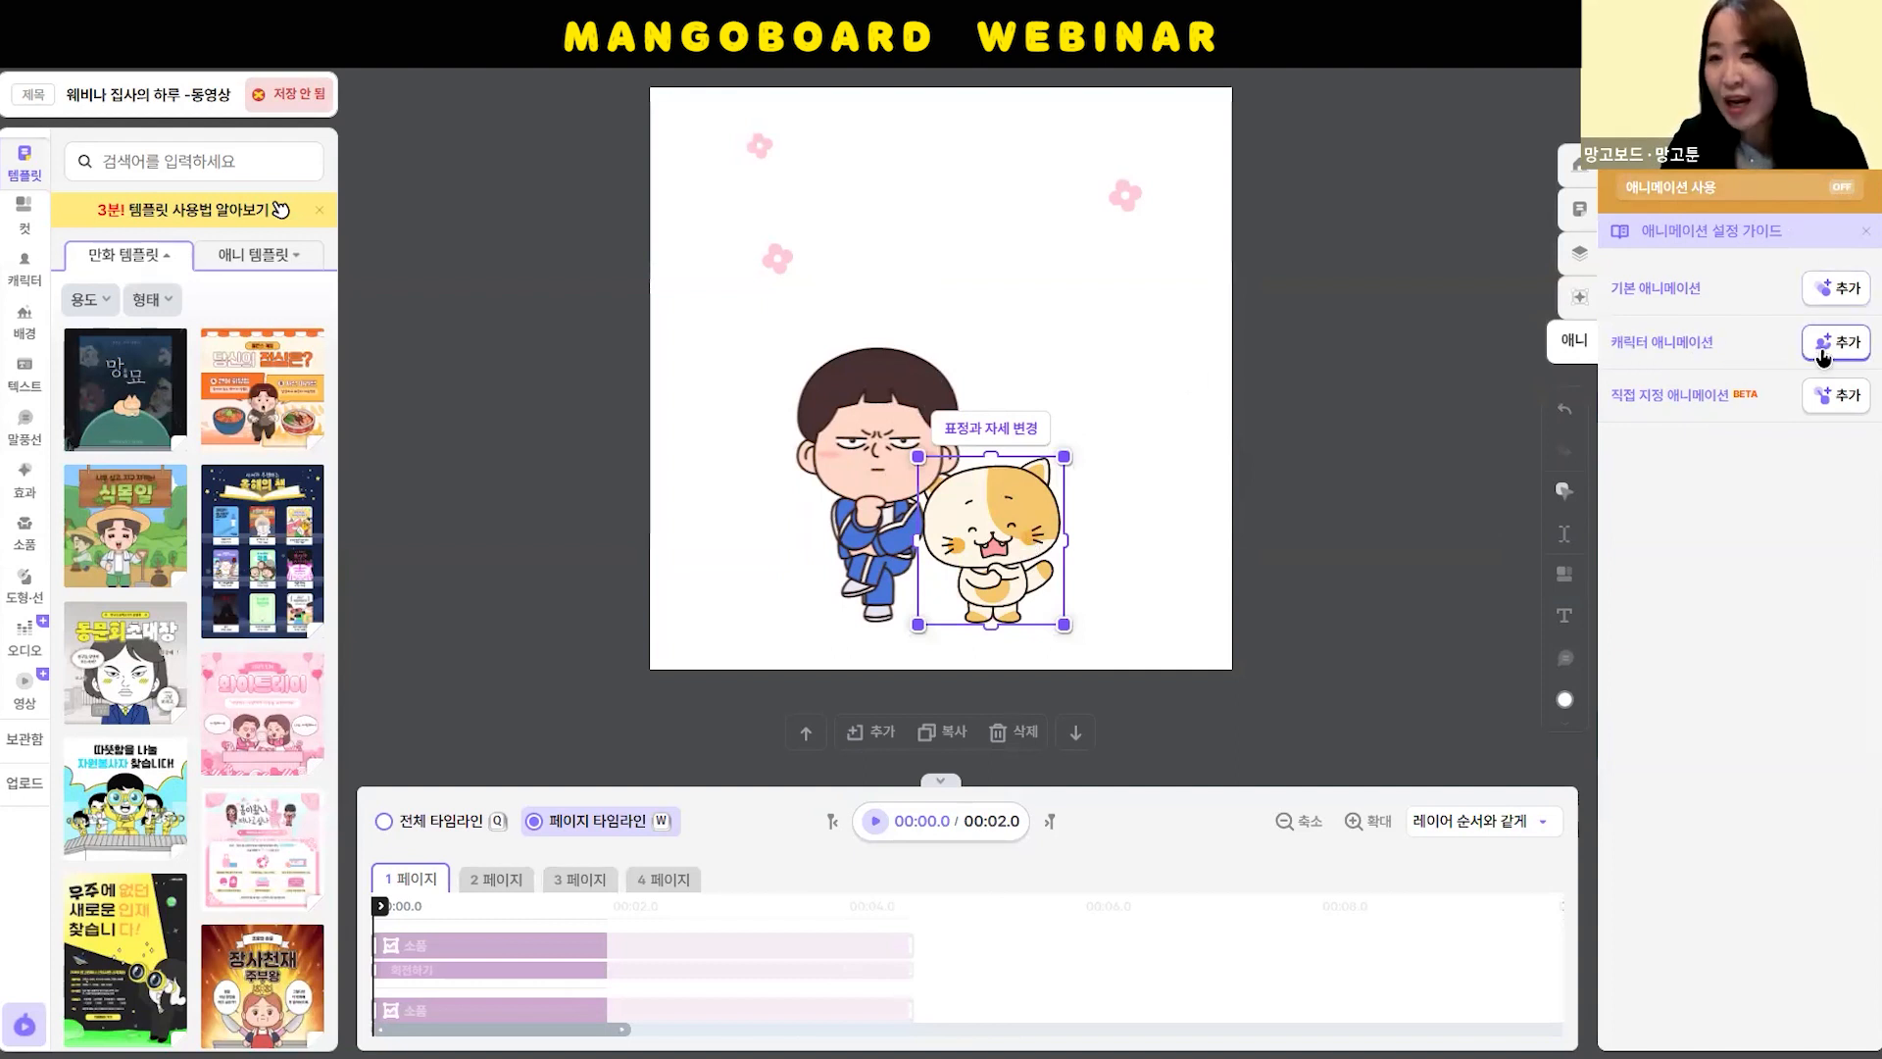
{"action": "left_click", "coordinate": [1858, 353]}
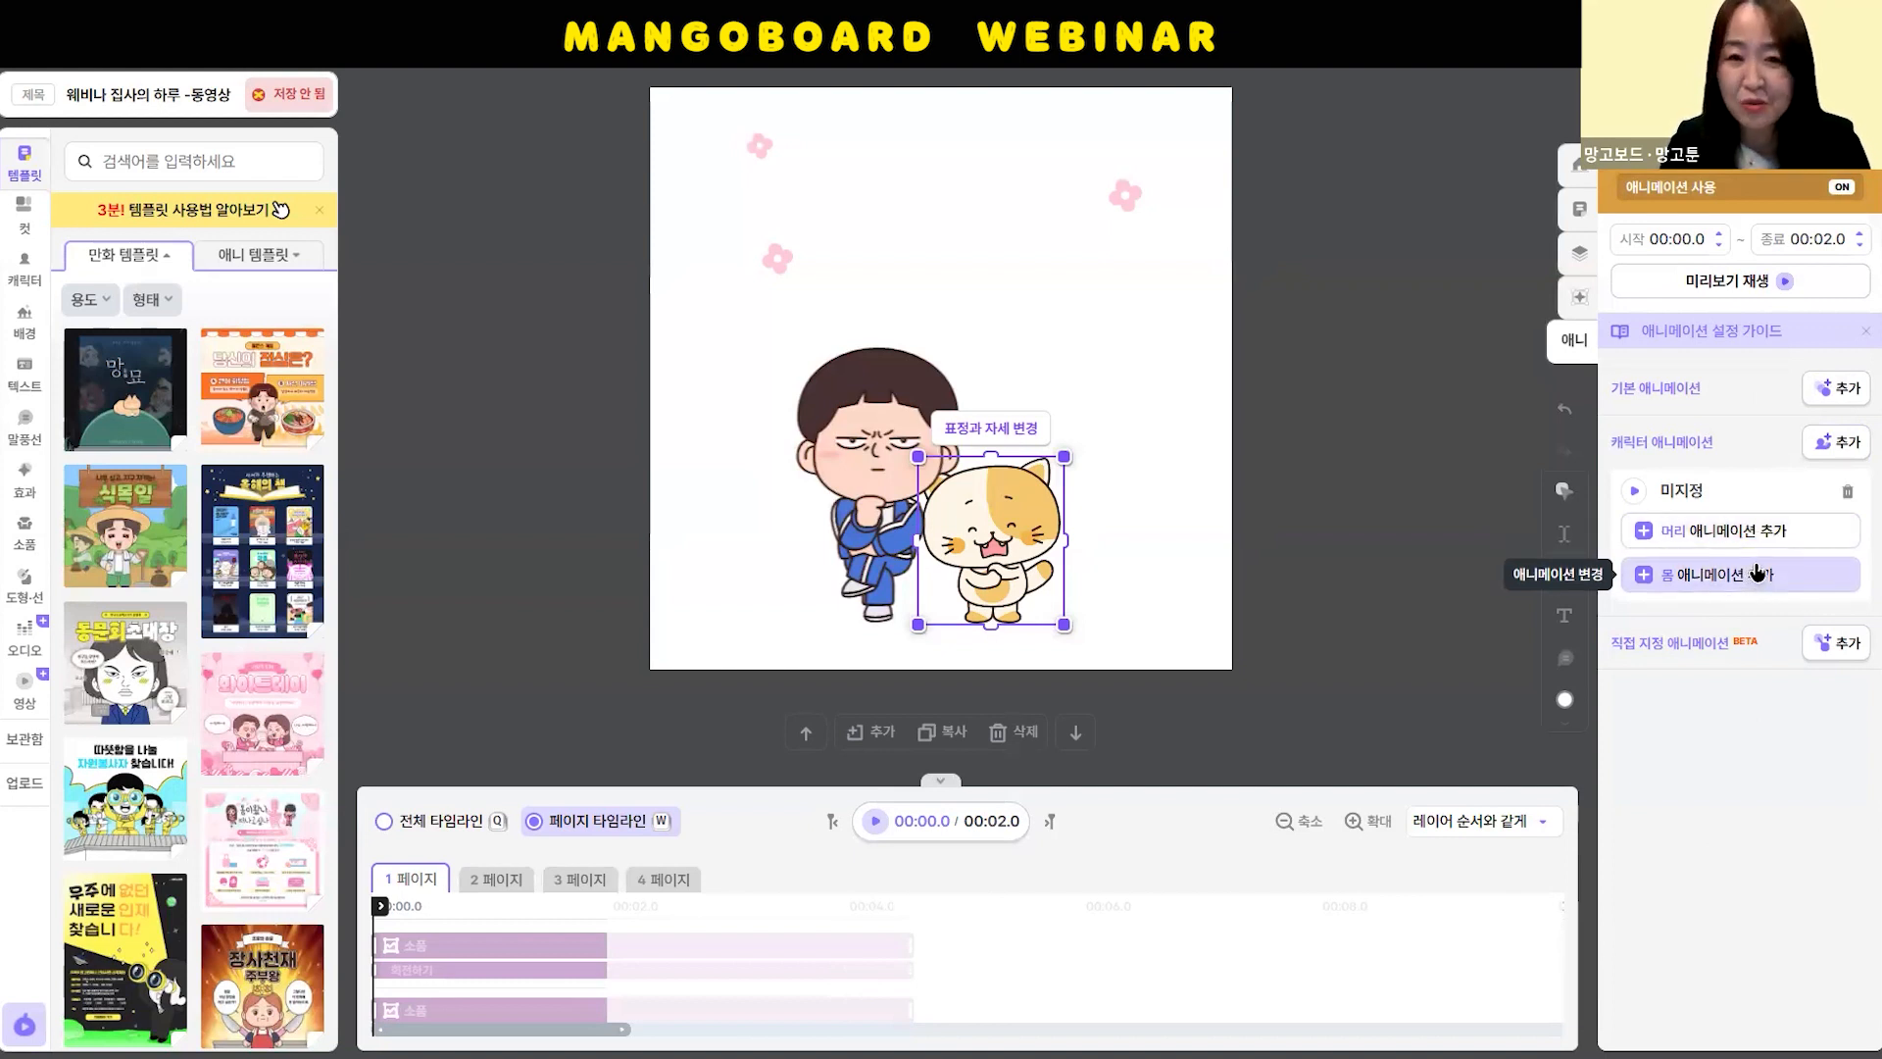
{"action": "left_click", "coordinate": [1757, 530]}
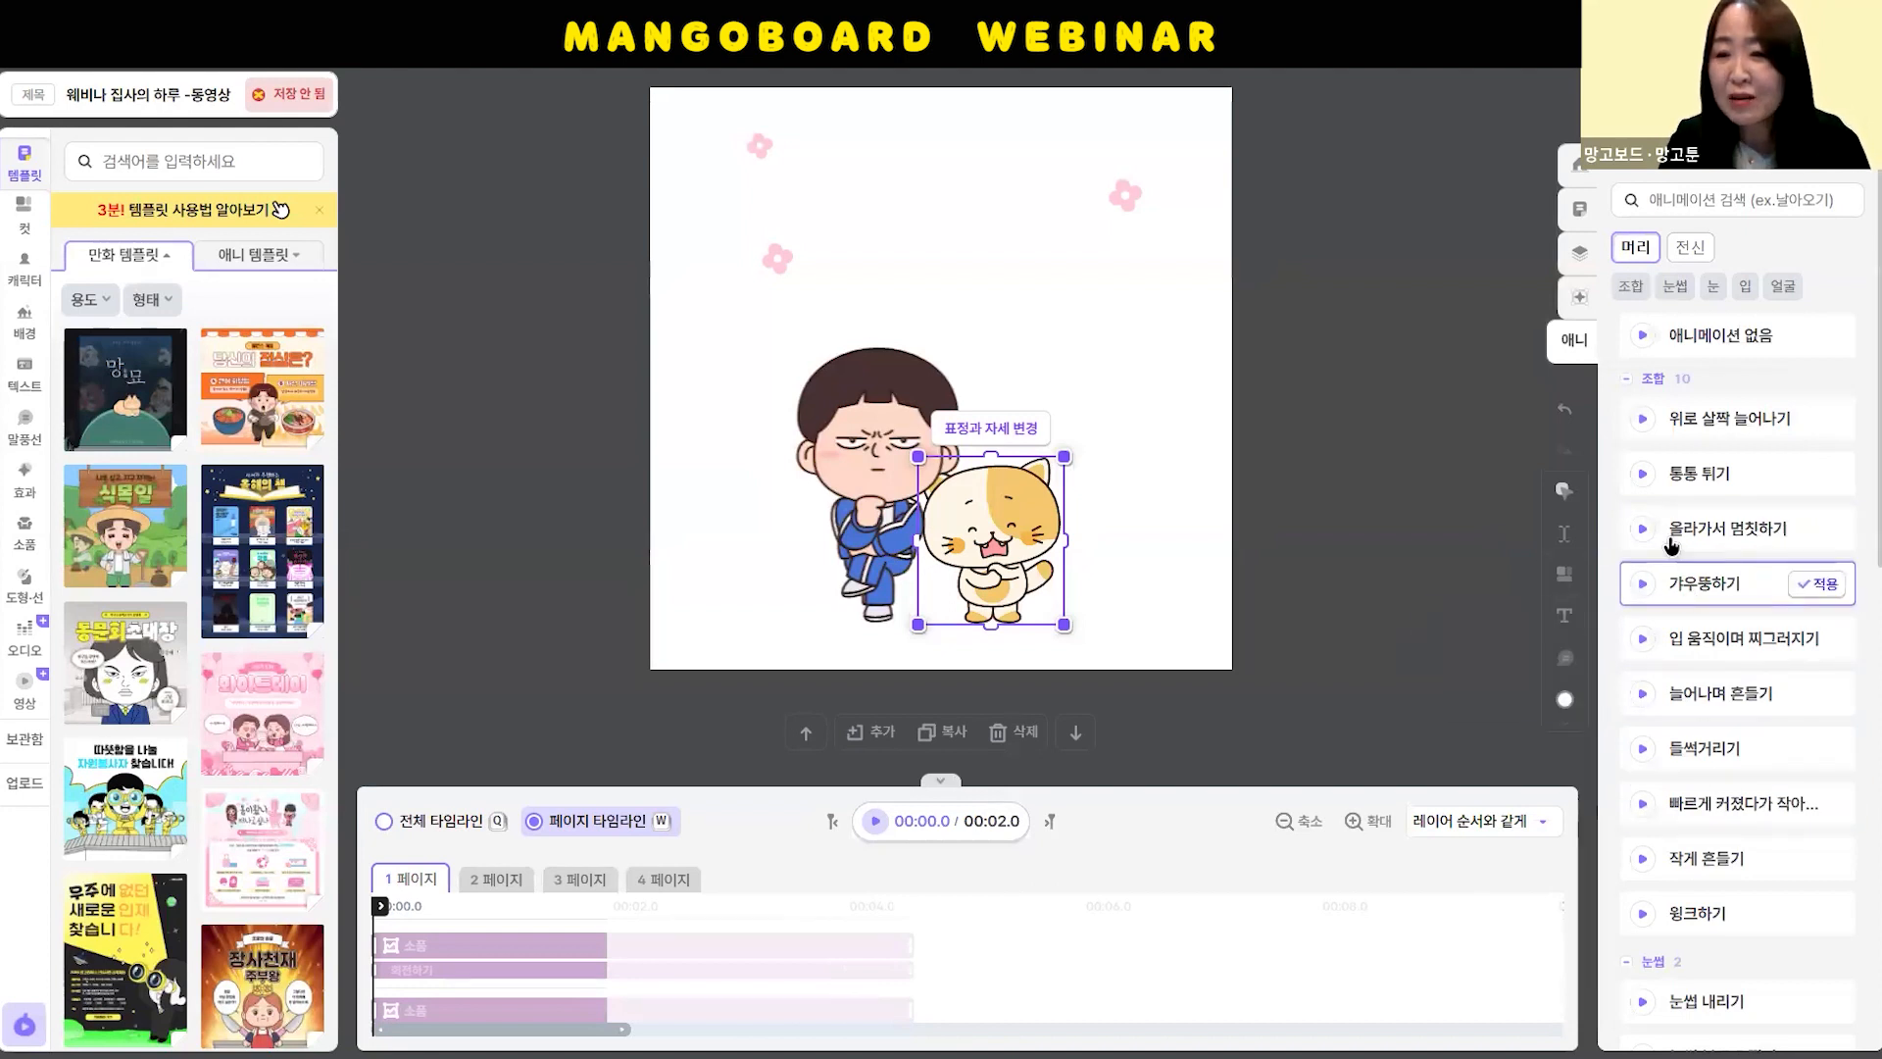
{"action": "left_click", "coordinate": [1646, 754]}
{"action": "left_click", "coordinate": [1647, 803]}
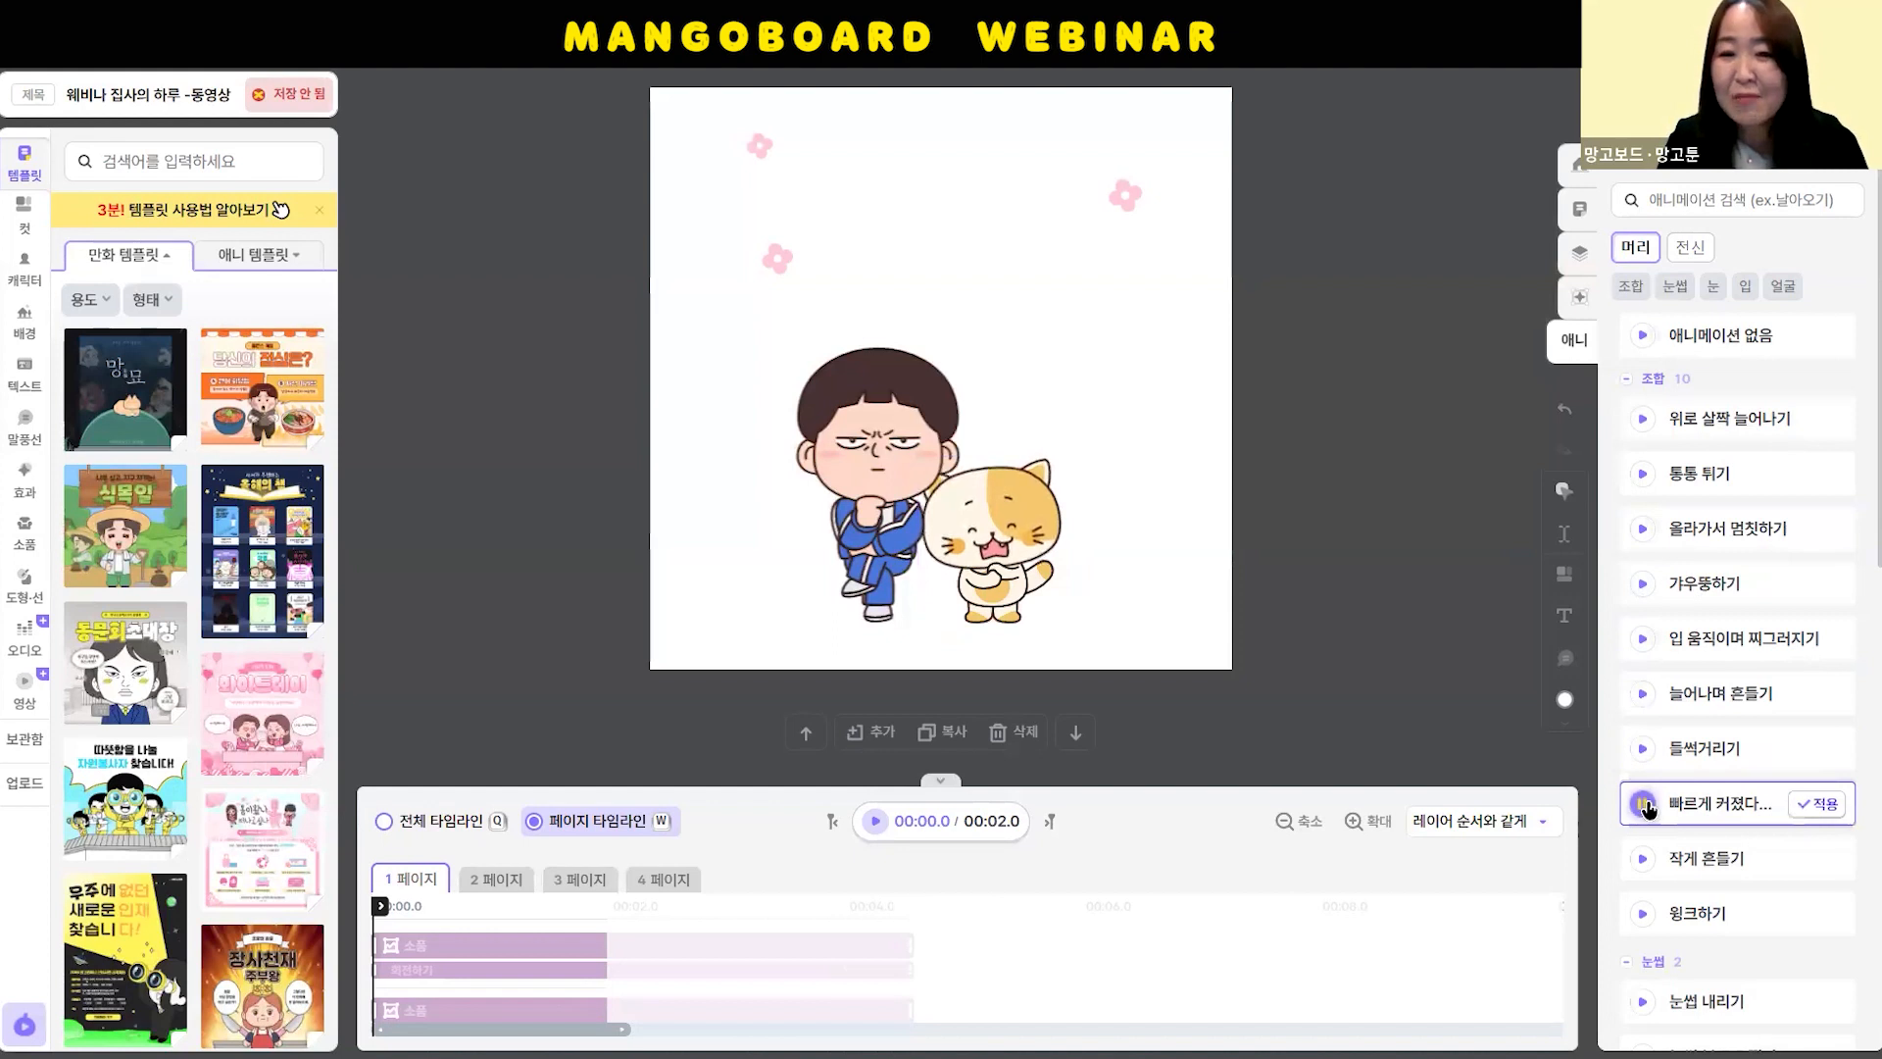
{"action": "left_click", "coordinate": [1643, 858]}
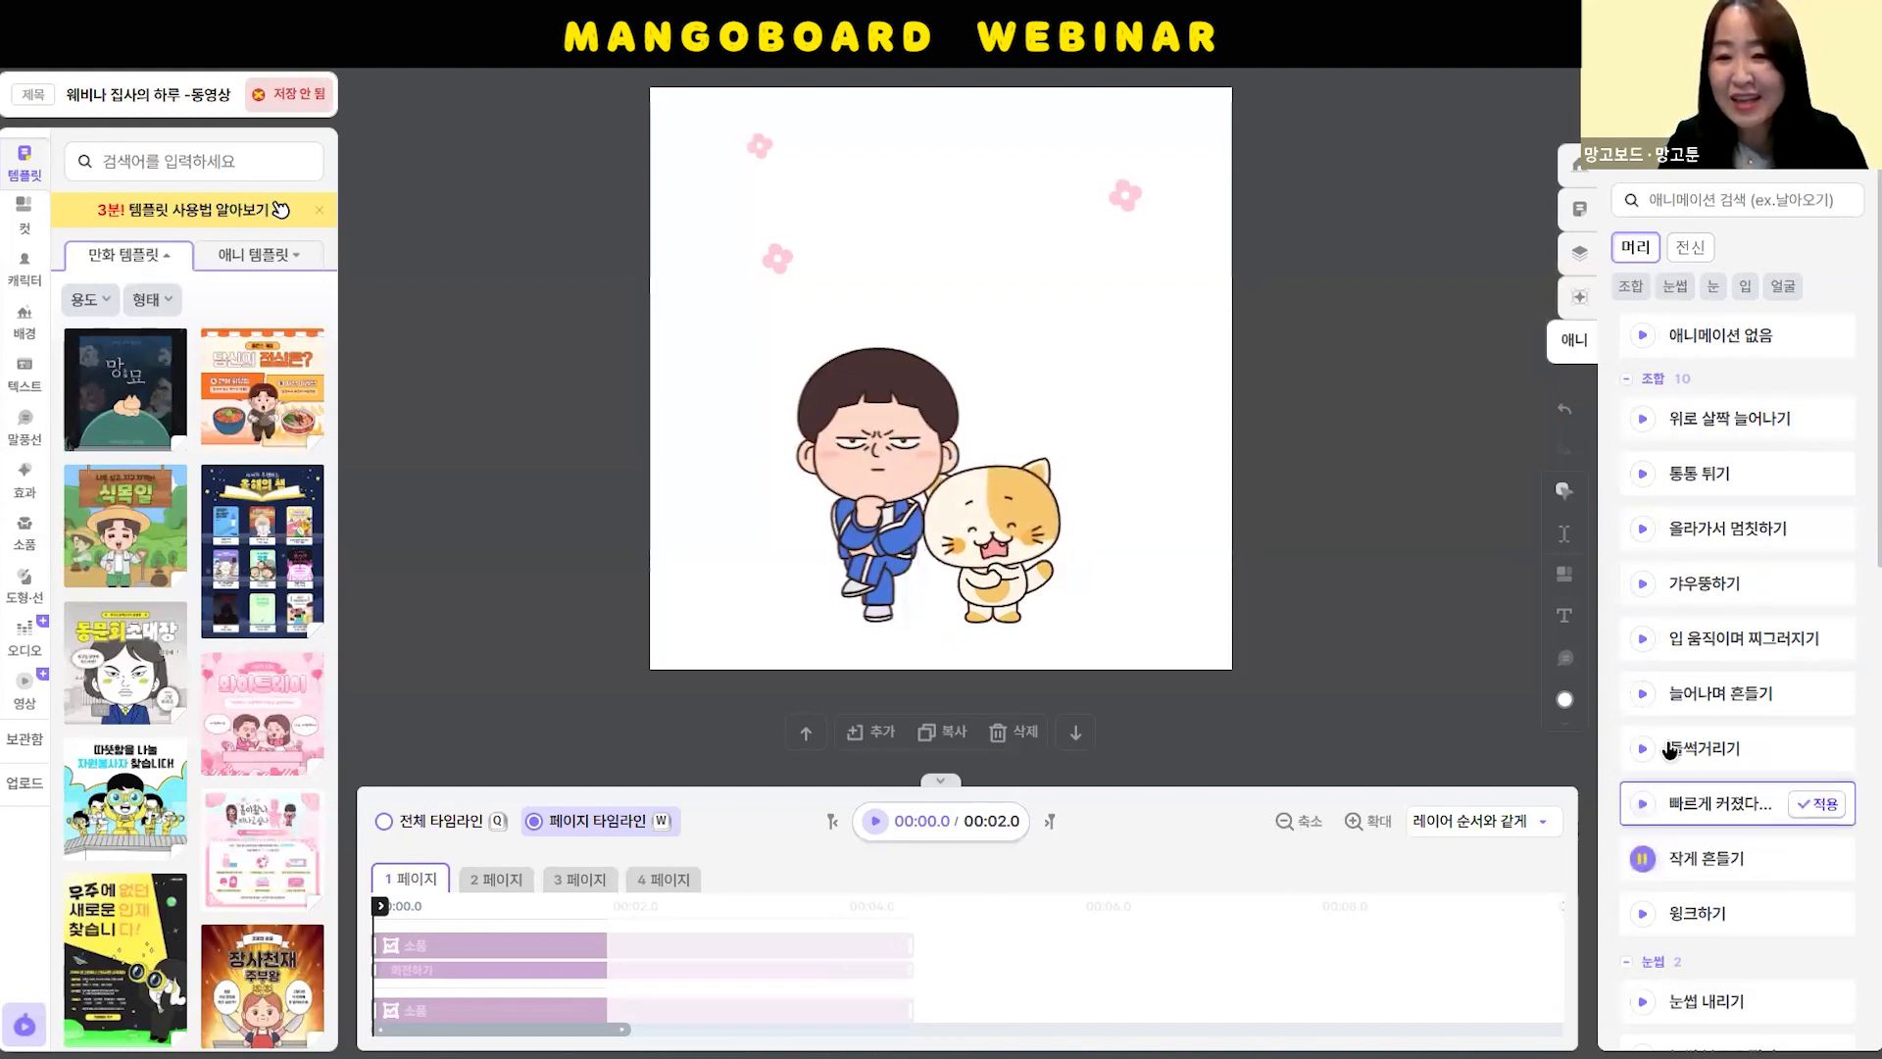
{"action": "scroll", "coordinate": [1669, 750], "scroll_direction": "down", "scroll_amount": 3}
{"action": "left_click", "coordinate": [1645, 638]}
{"action": "left_click", "coordinate": [1643, 582]}
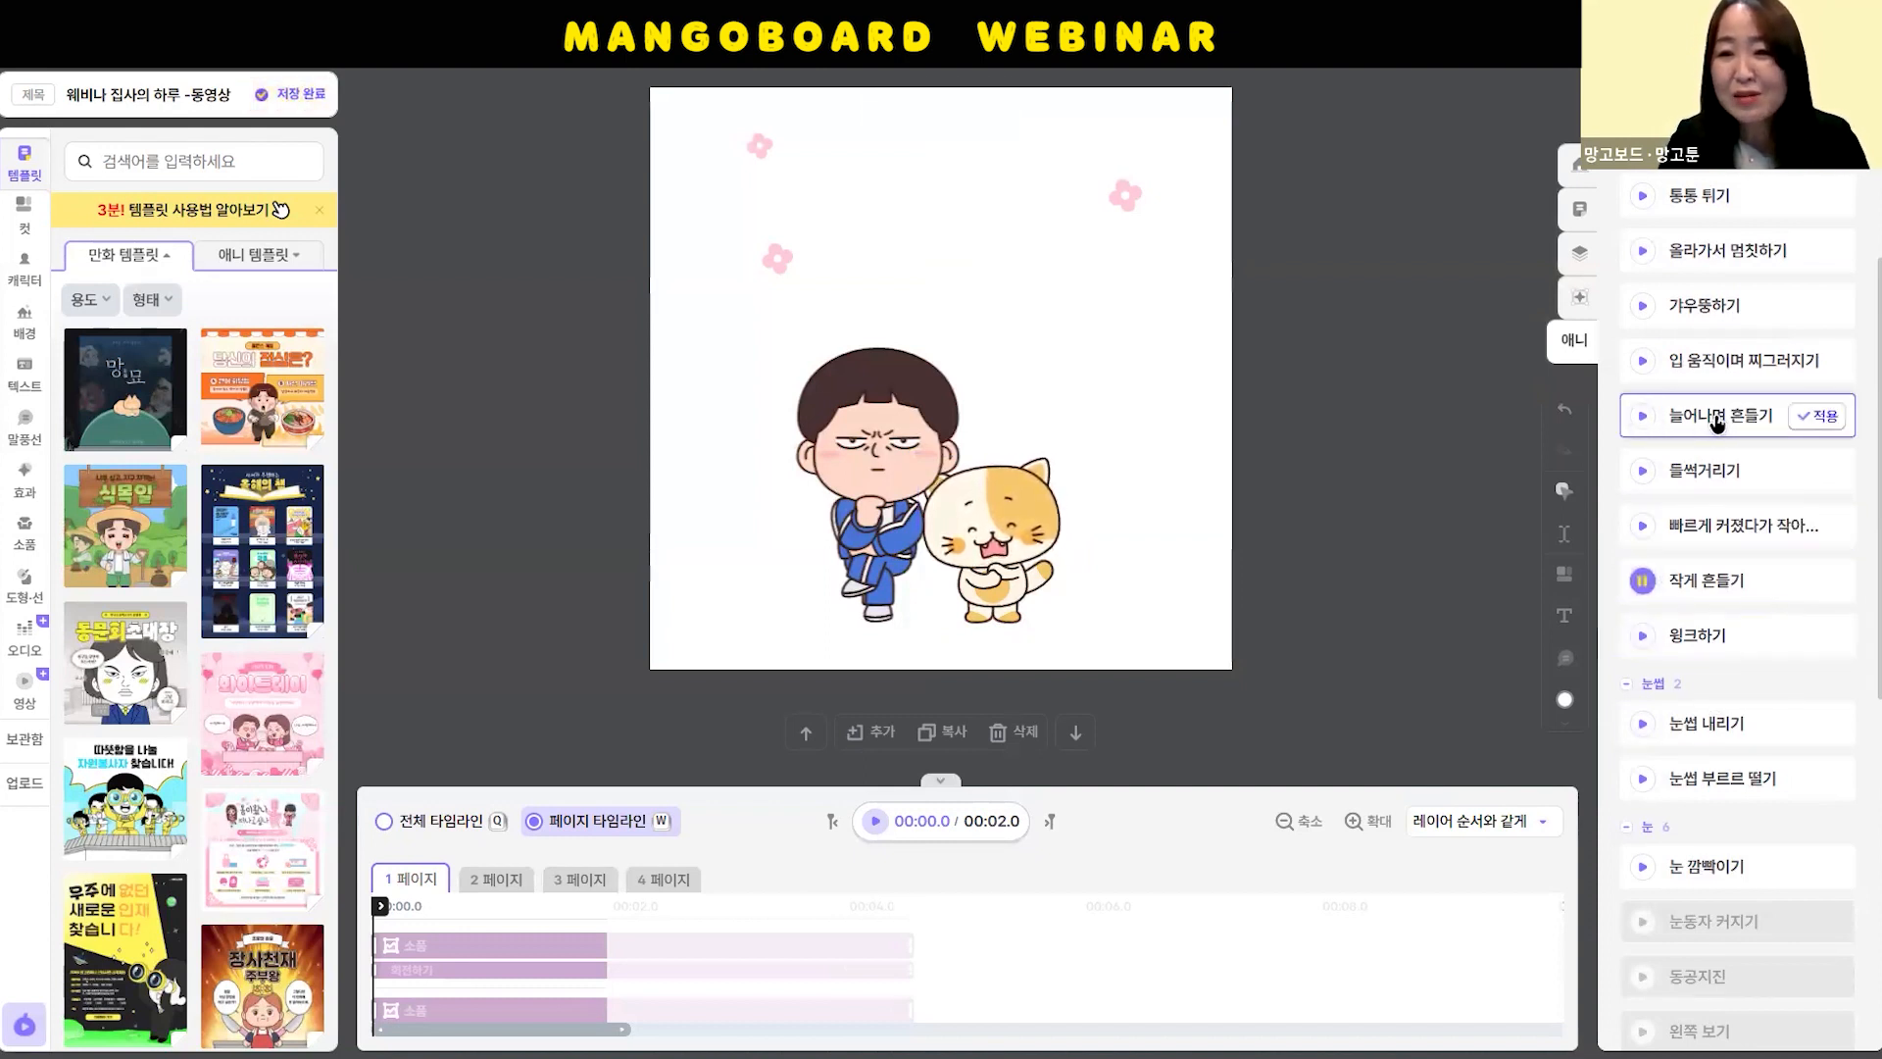
{"action": "left_click", "coordinate": [1722, 470]}
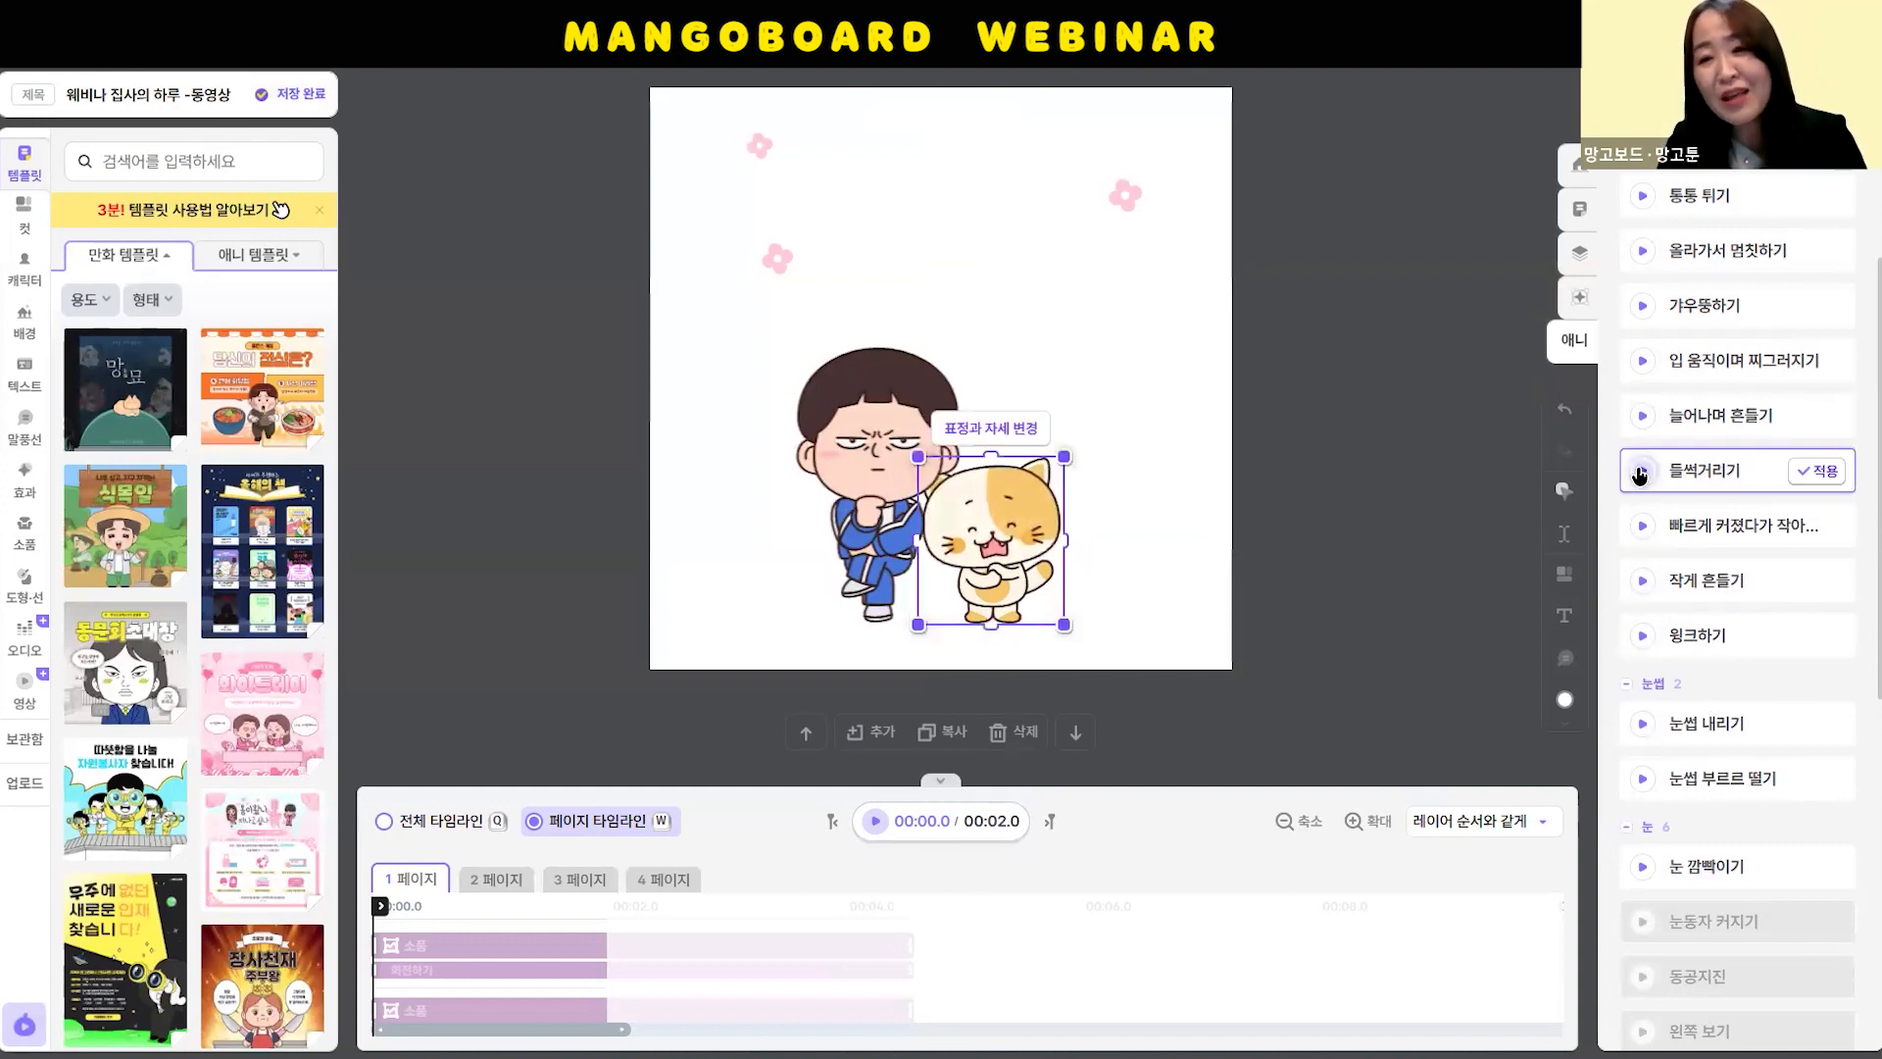
{"action": "left_click", "coordinate": [1823, 472]}
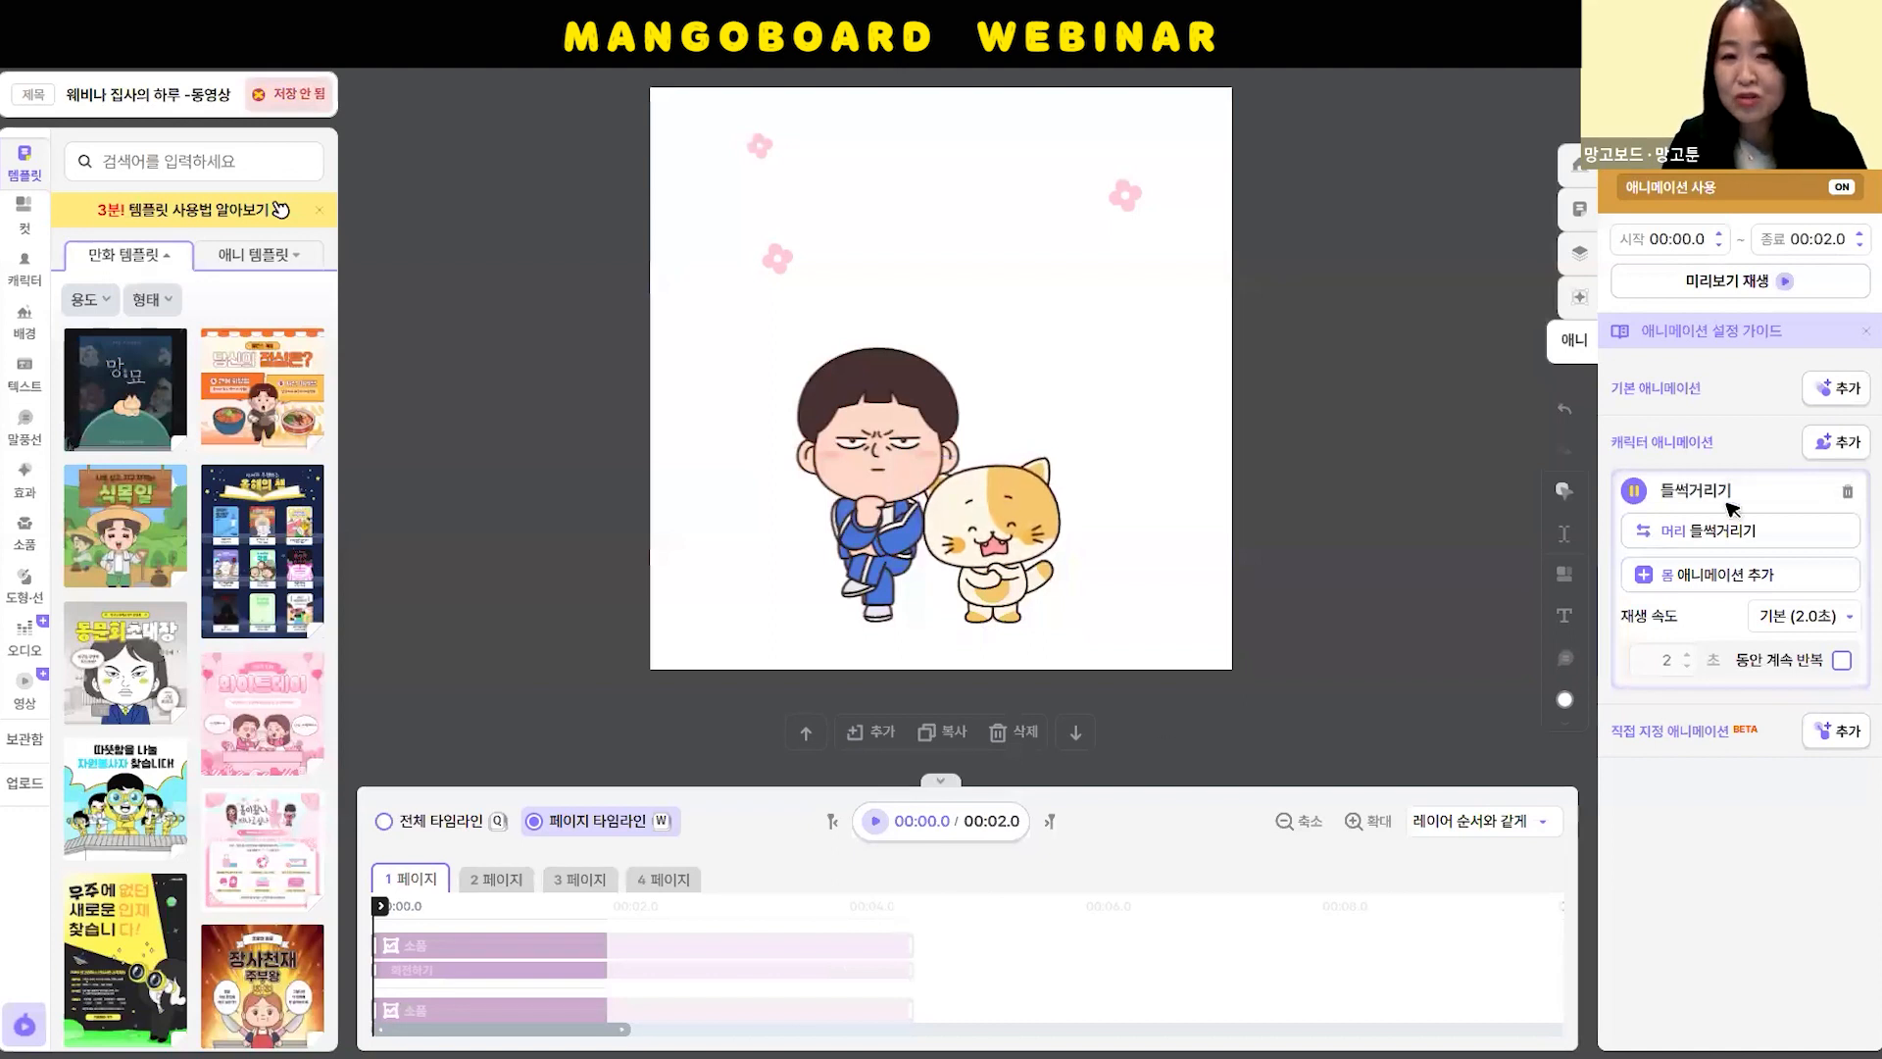
Preview several full-body motions for the cat and apply 양팔, 양다리 흔들기 2 as its body animation
{"action": "left_click_drag", "start_coordinate": [749, 786], "coordinate": [766, 689]}
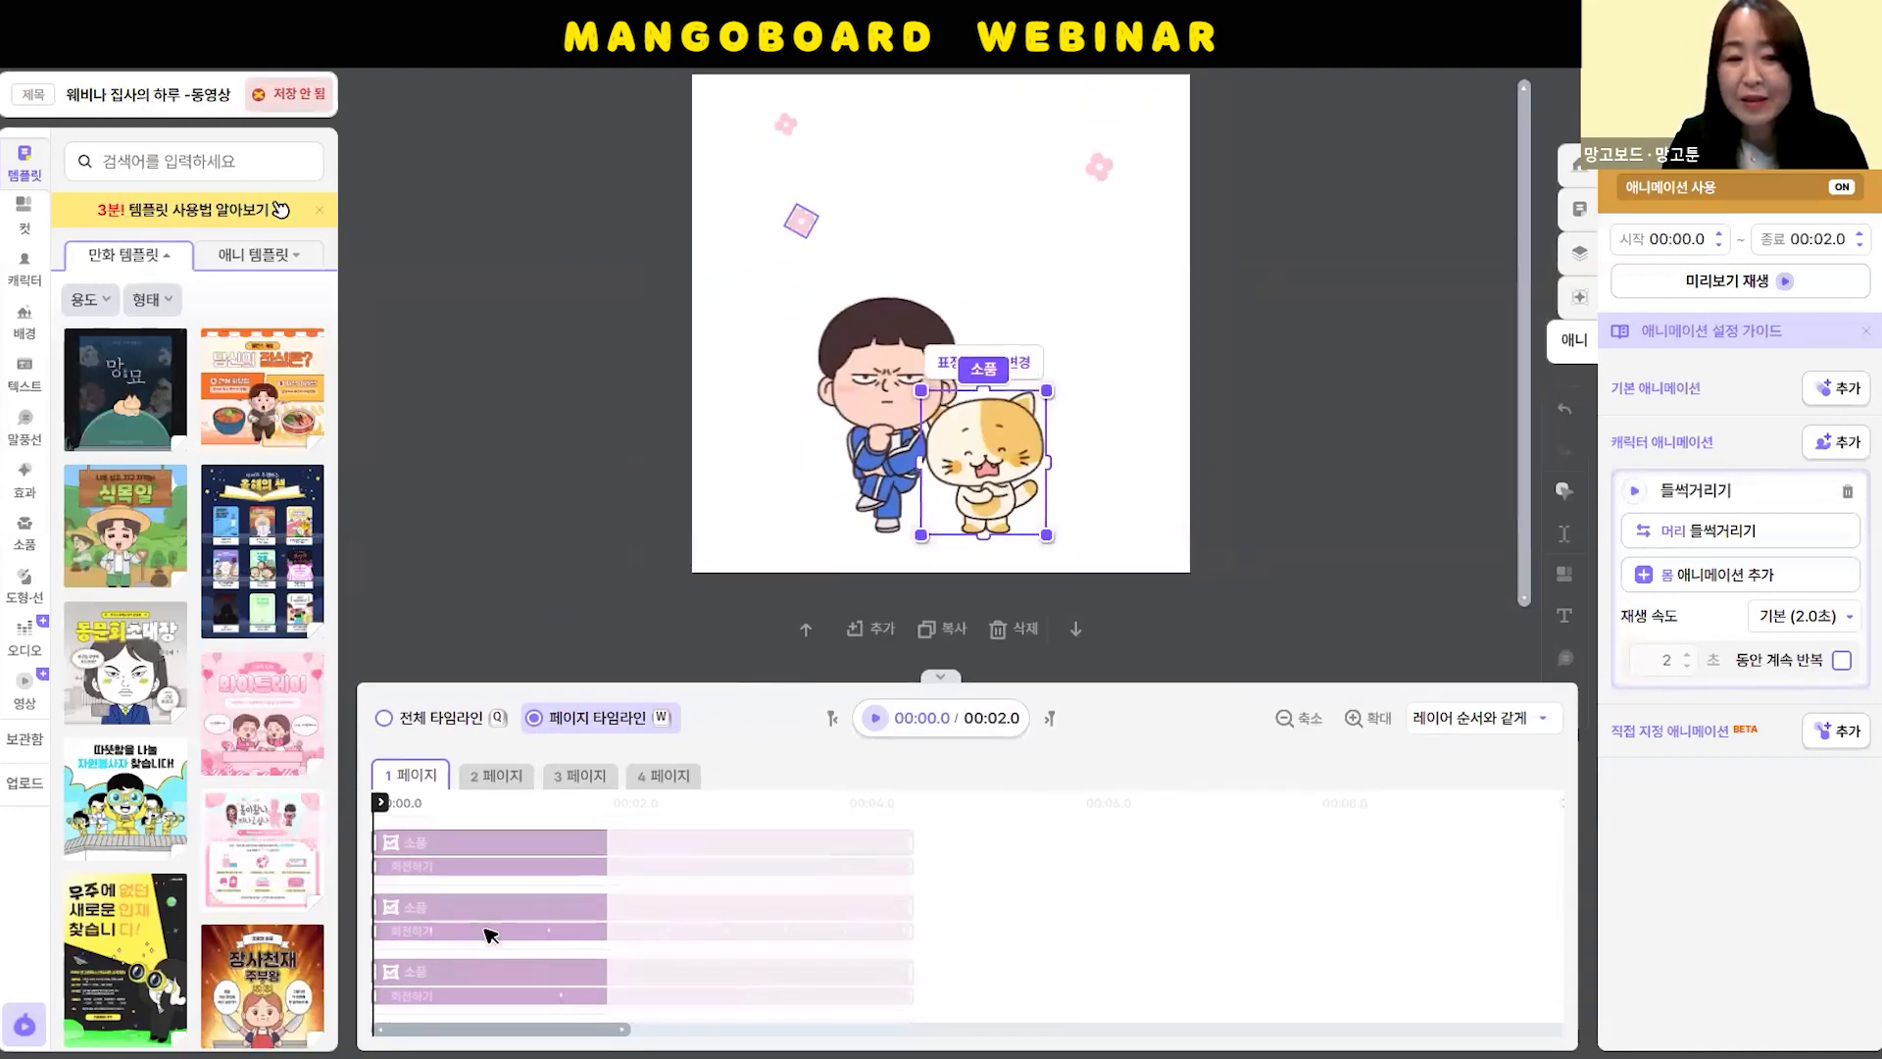
{"action": "scroll", "coordinate": [510, 941], "scroll_direction": "down", "scroll_amount": 3}
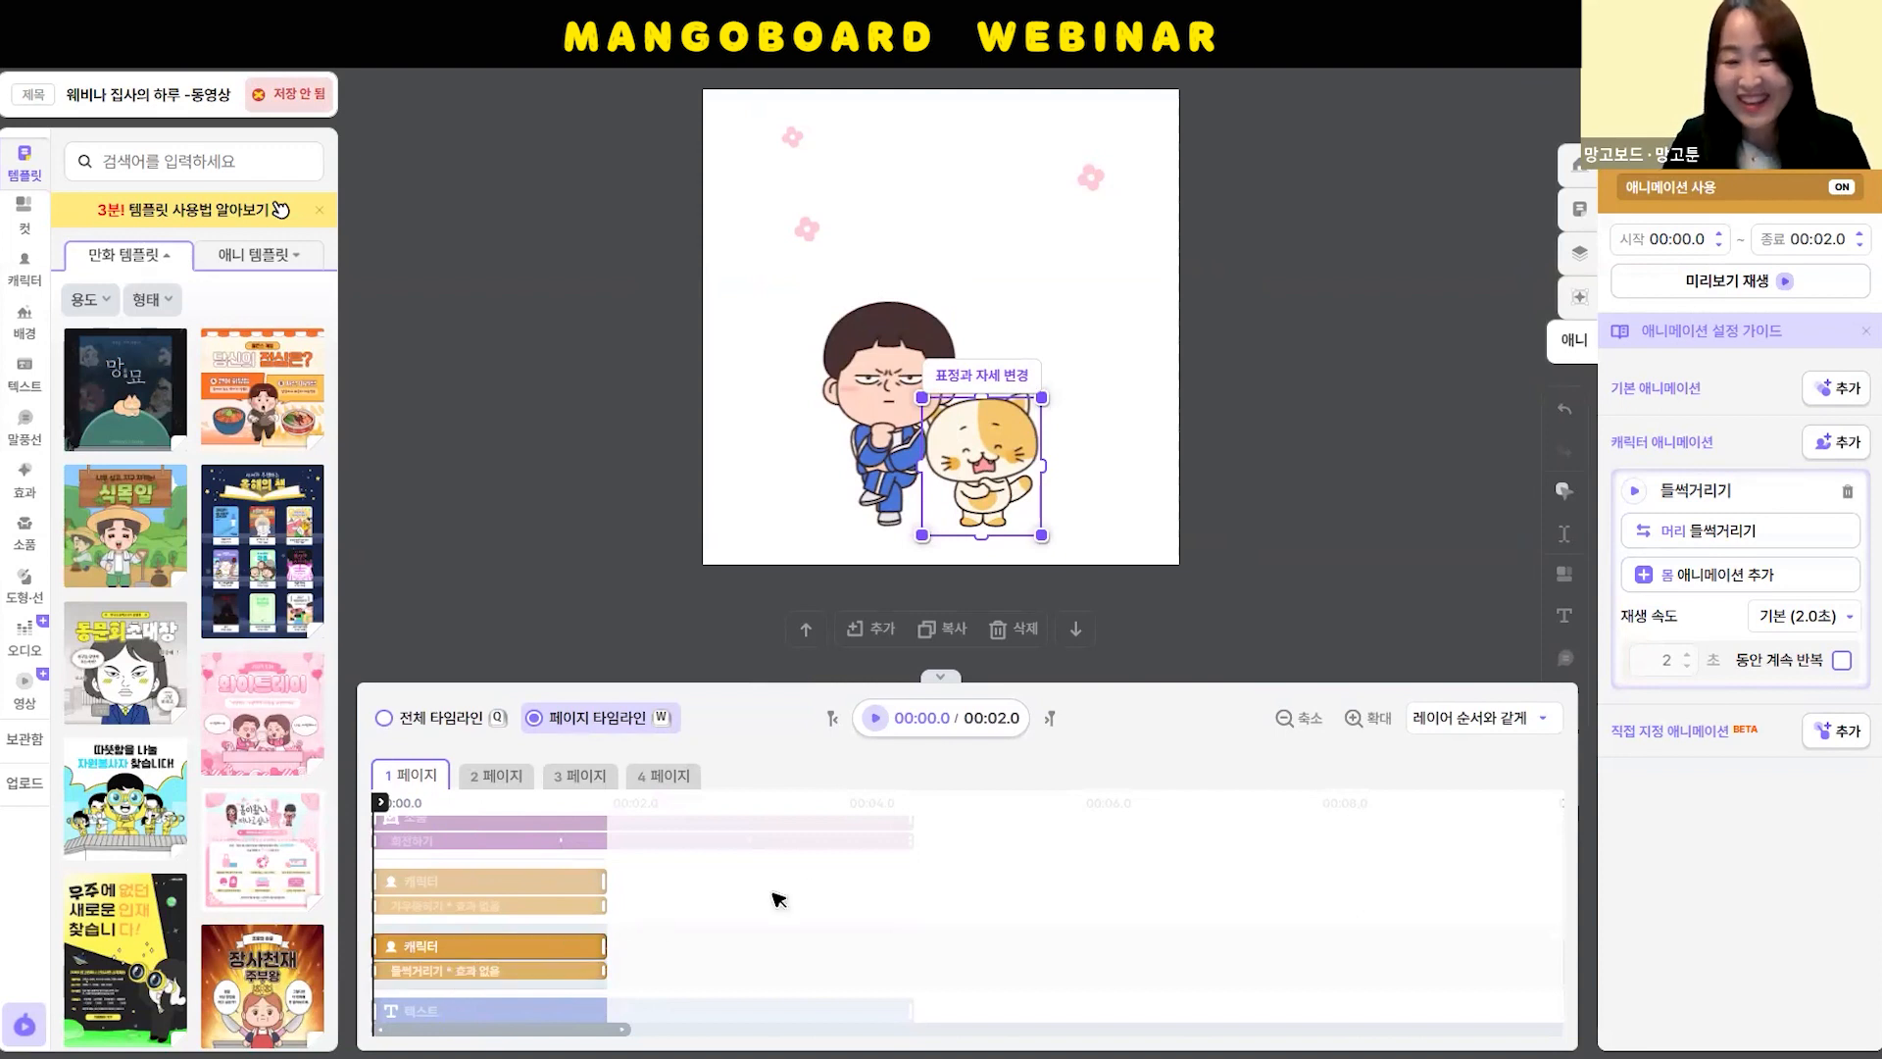
{"action": "left_click", "coordinate": [1754, 580]}
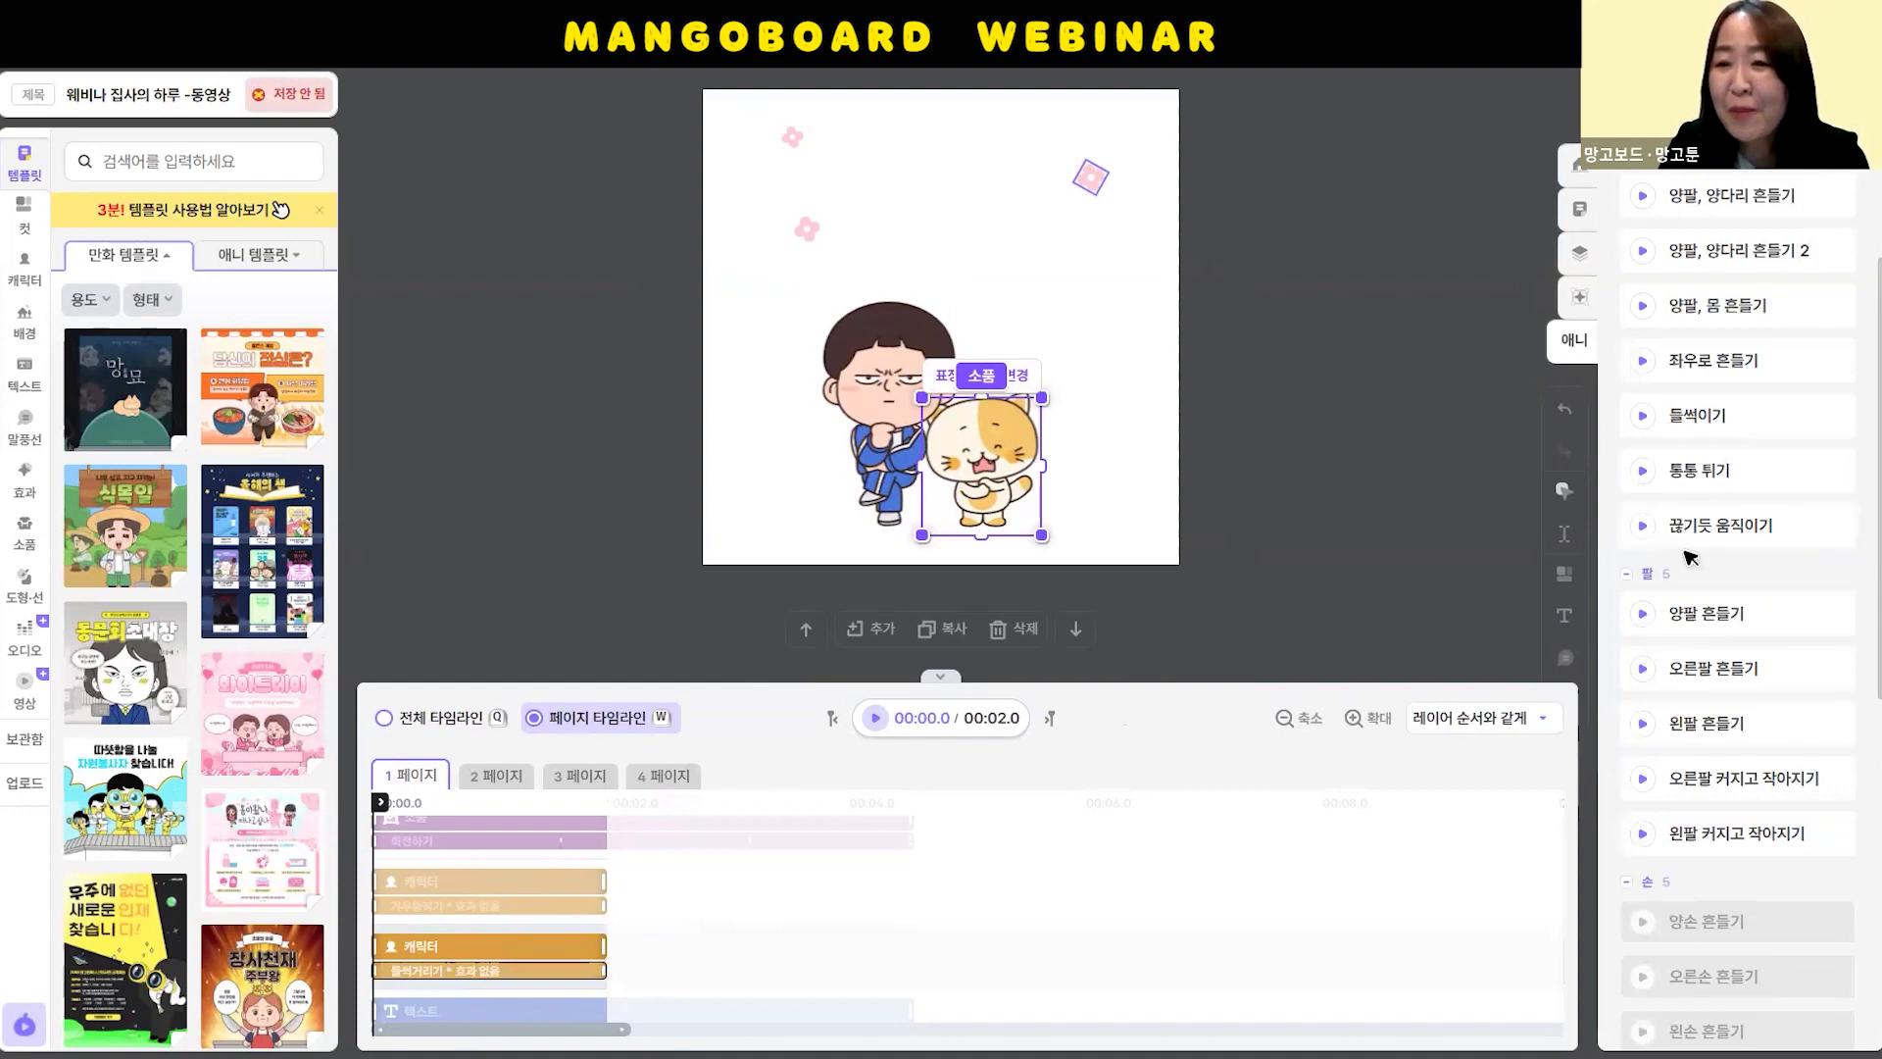
{"action": "scroll", "coordinate": [1690, 510], "scroll_direction": "up", "scroll_amount": 3}
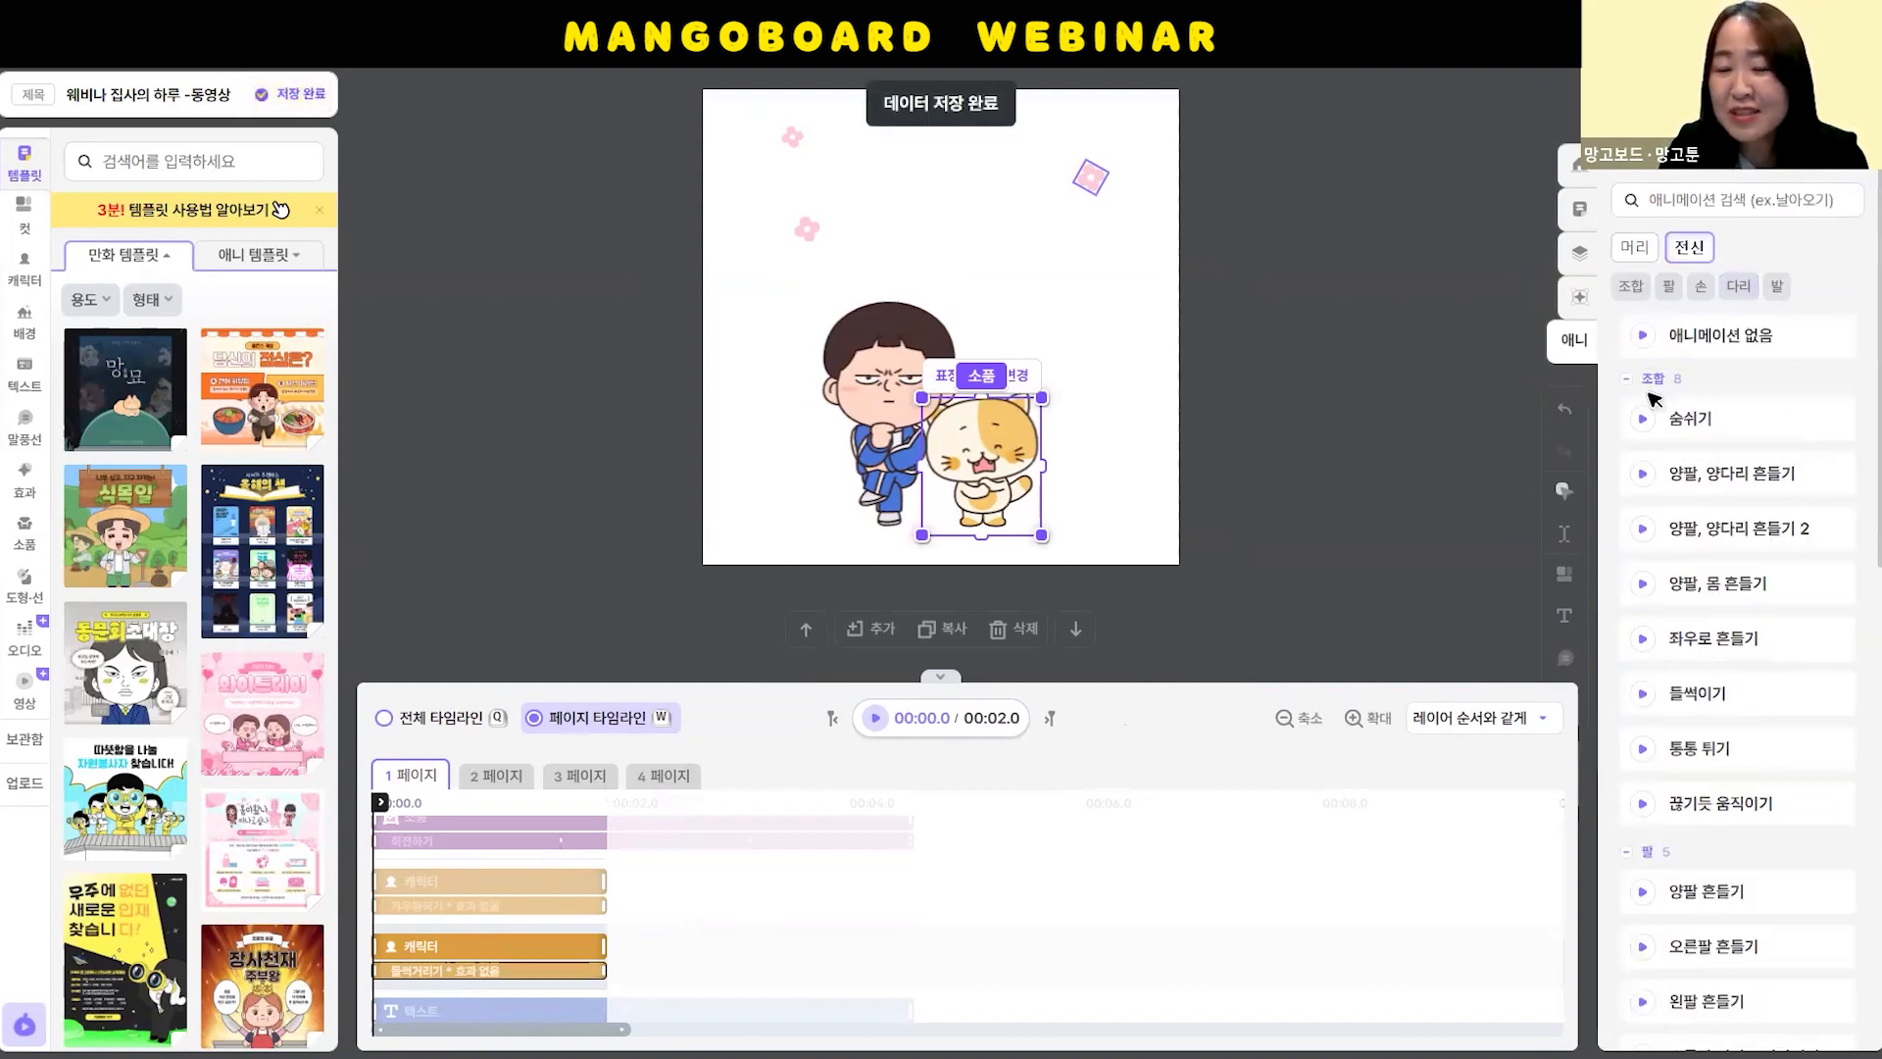
{"action": "left_click", "coordinate": [1642, 584]}
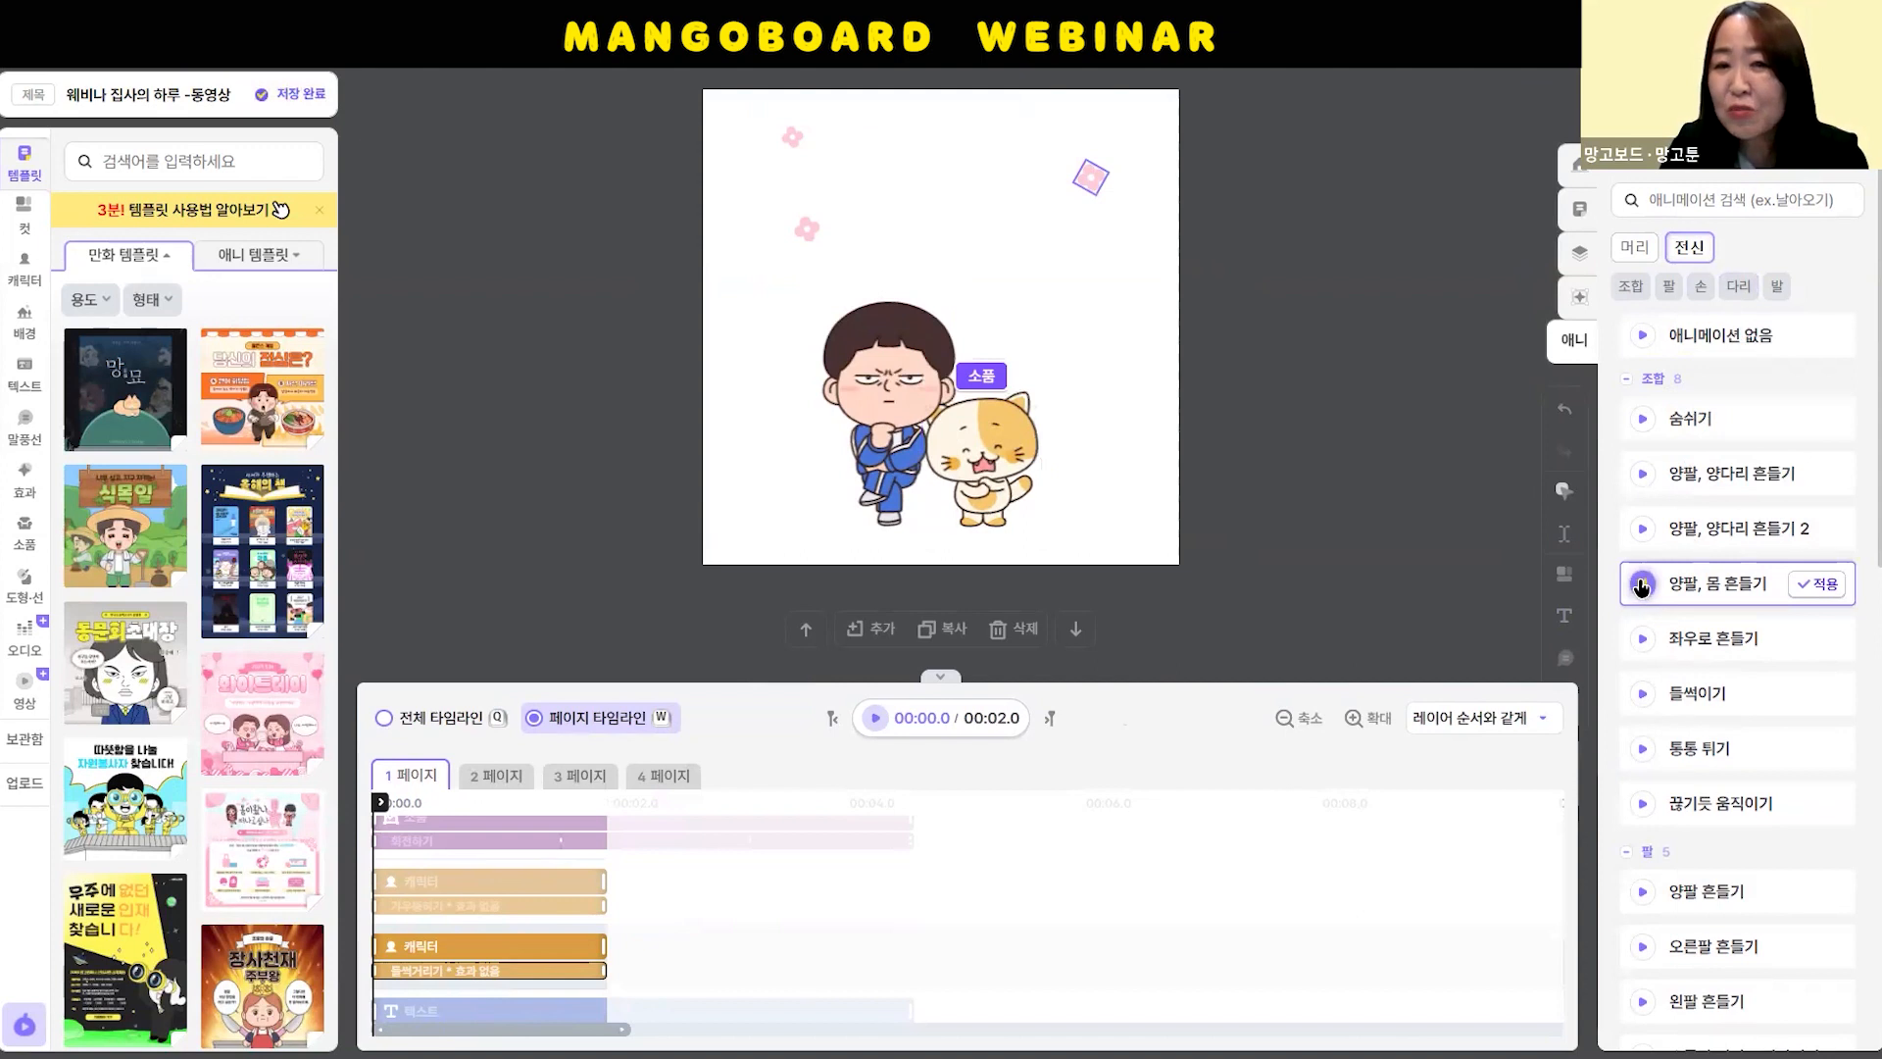
{"action": "left_click", "coordinate": [1644, 693]}
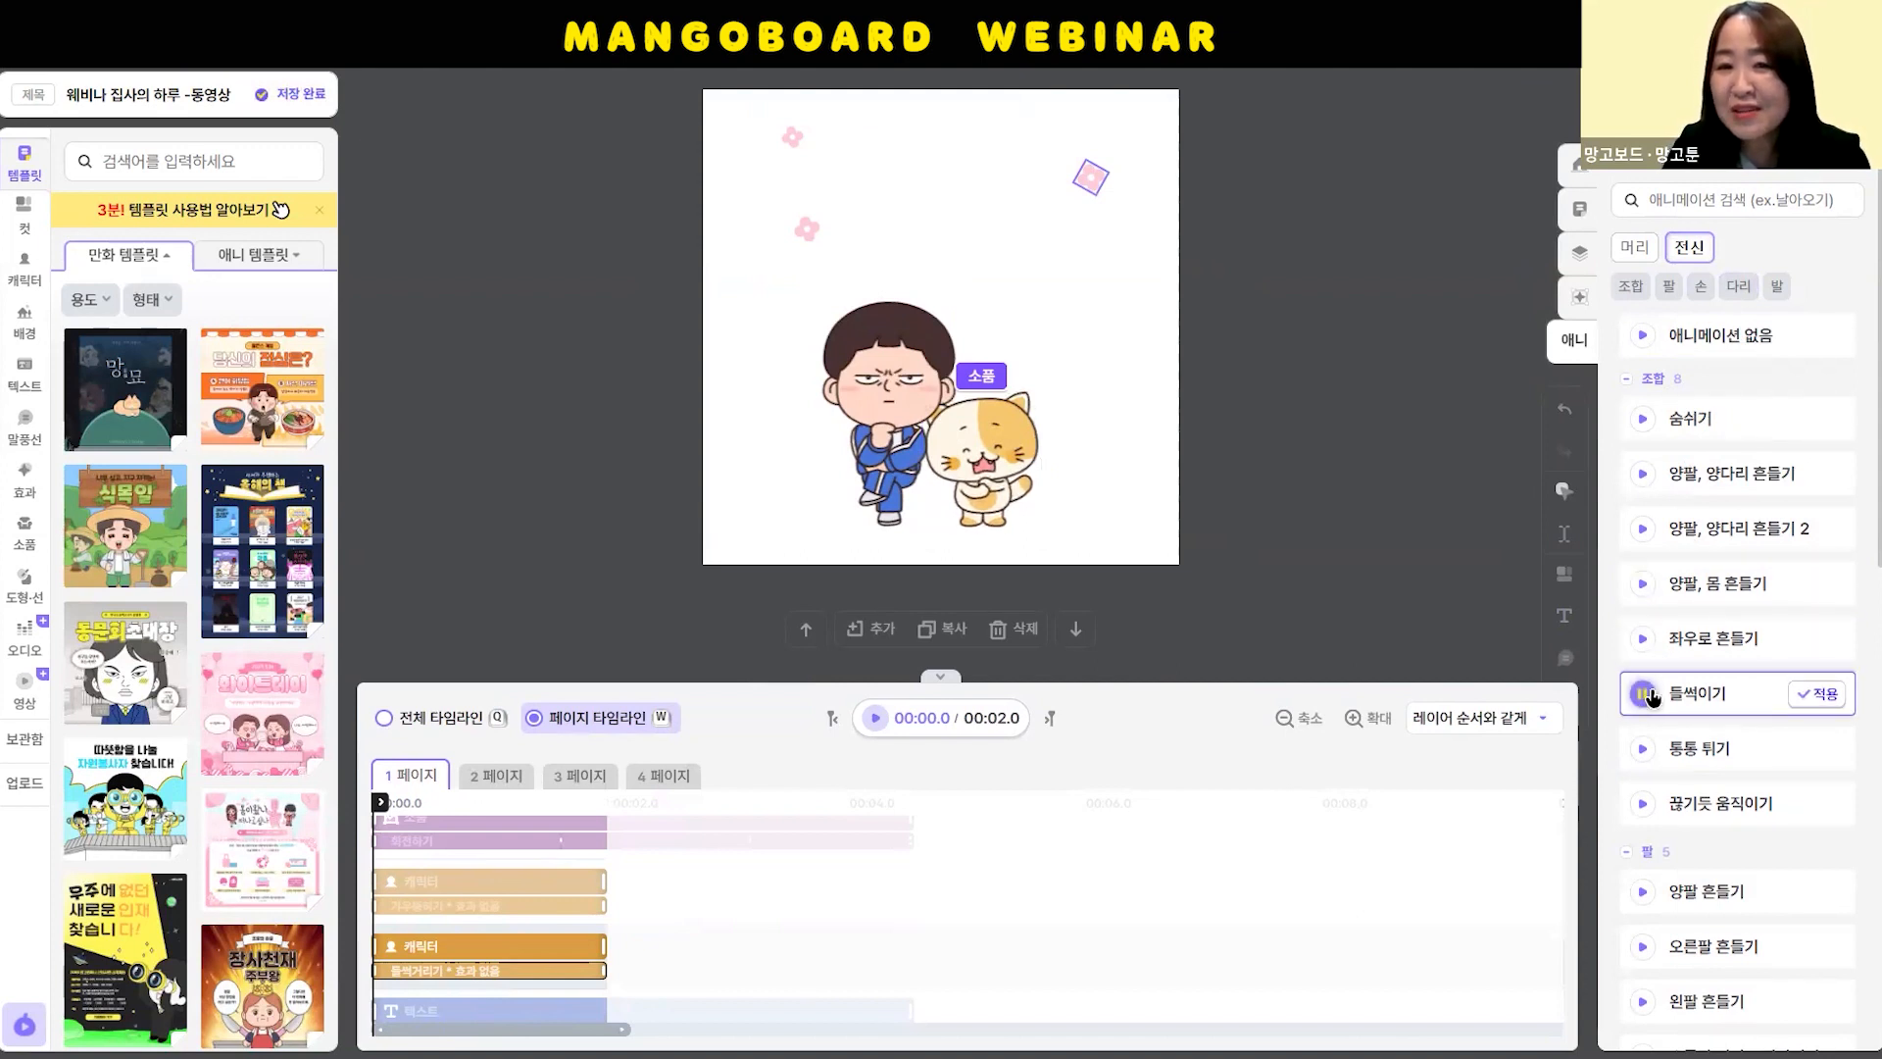
{"action": "left_click", "coordinate": [1644, 749]}
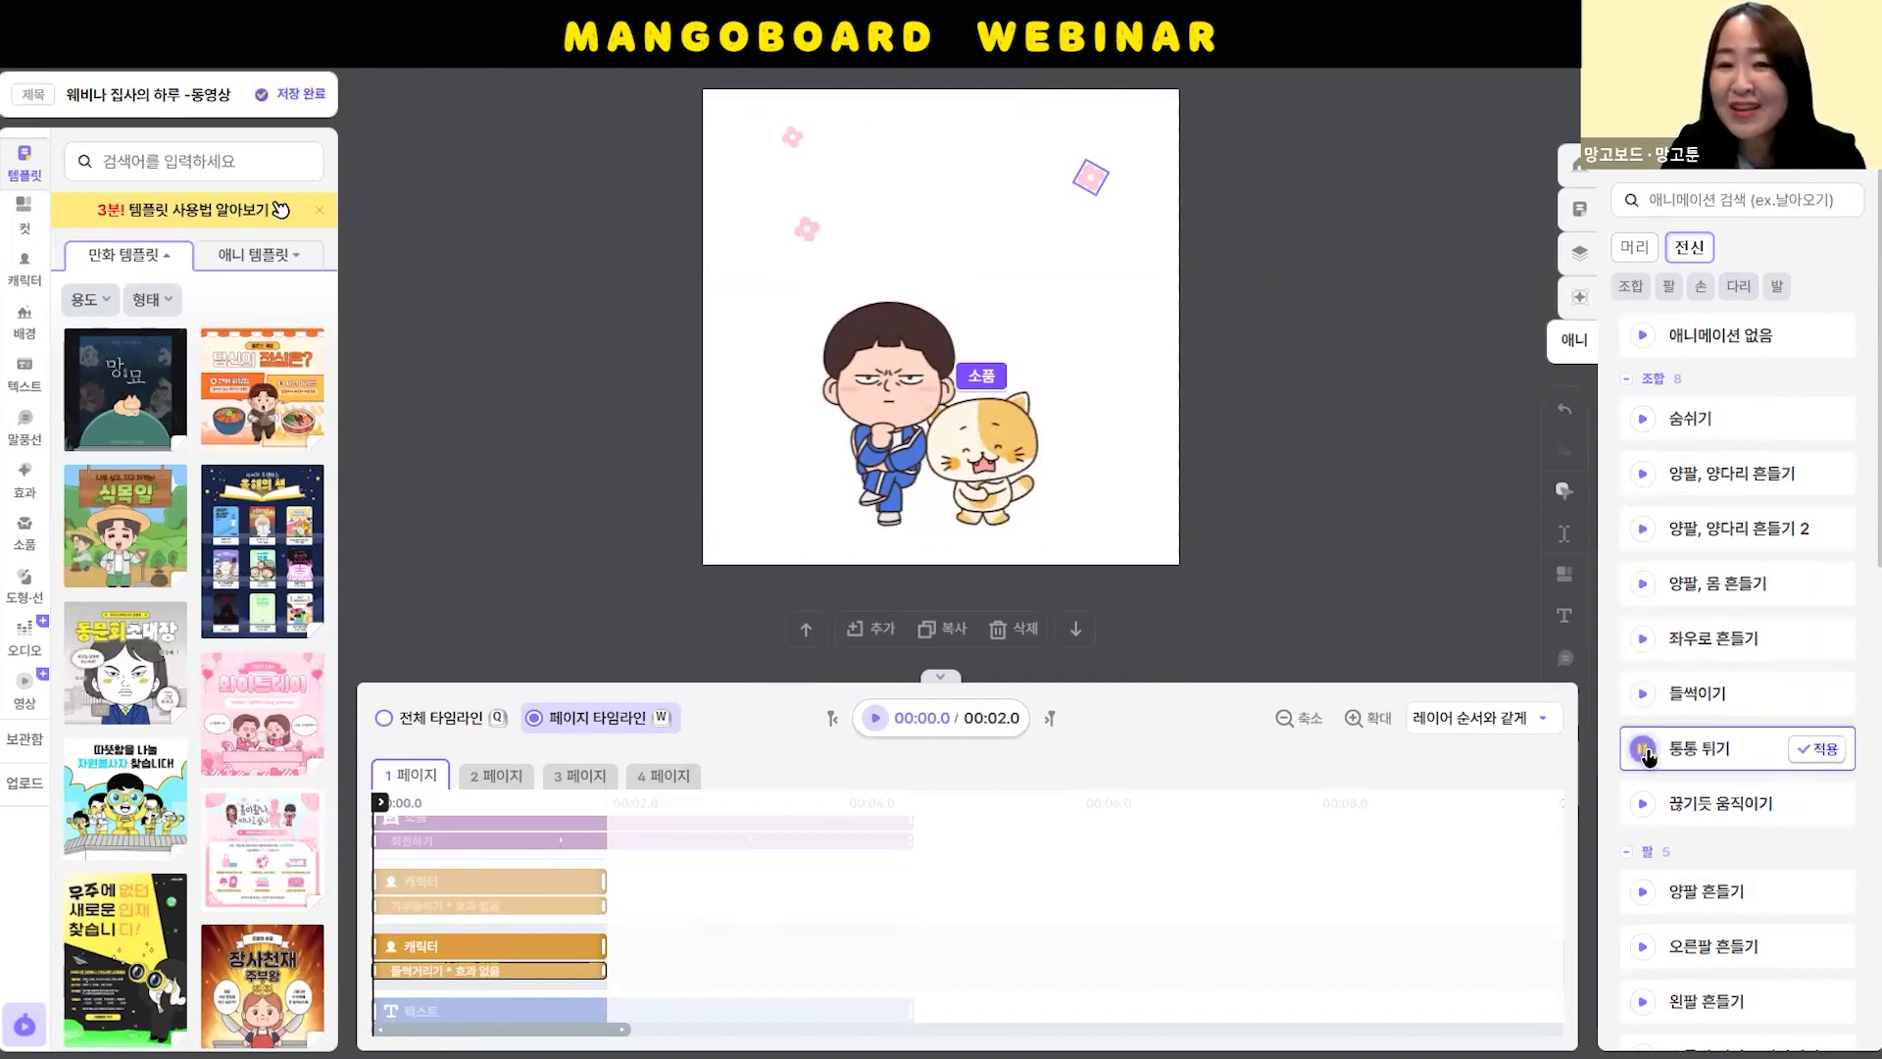
{"action": "left_click", "coordinate": [1643, 804]}
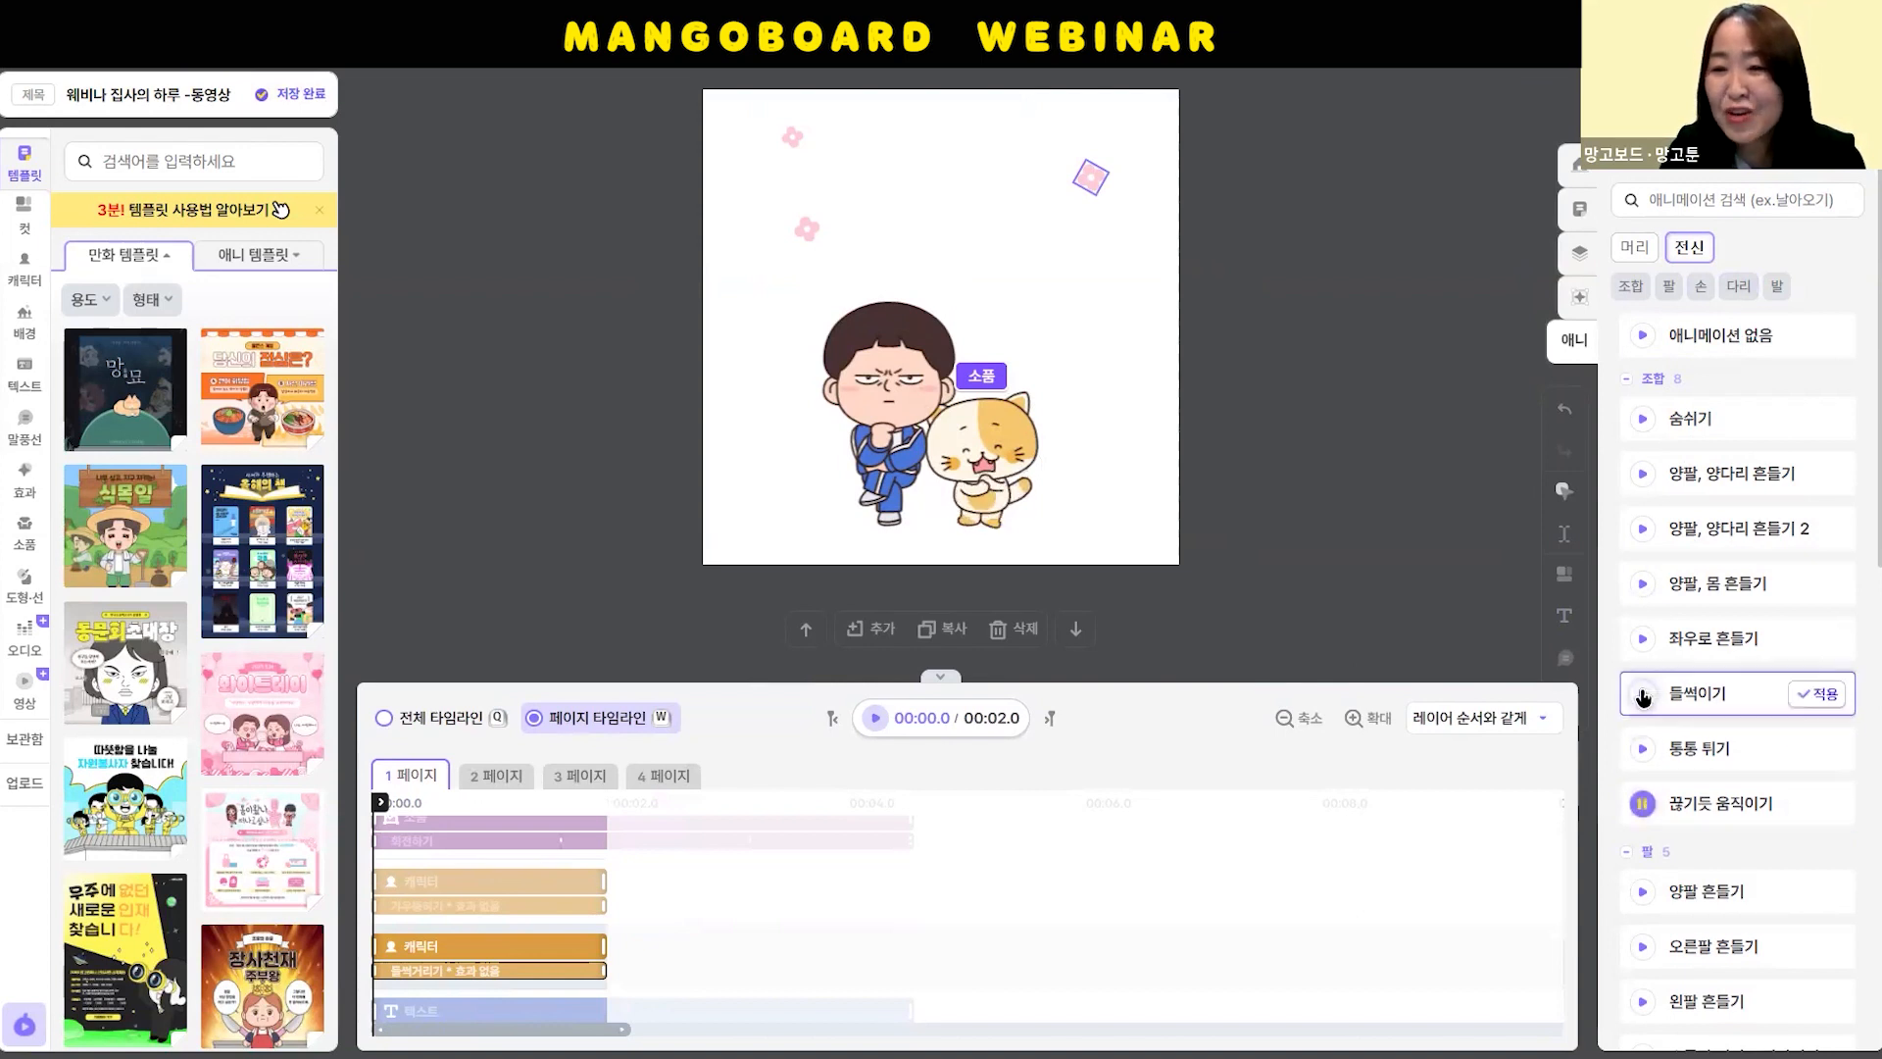
{"action": "left_click", "coordinate": [1640, 592]}
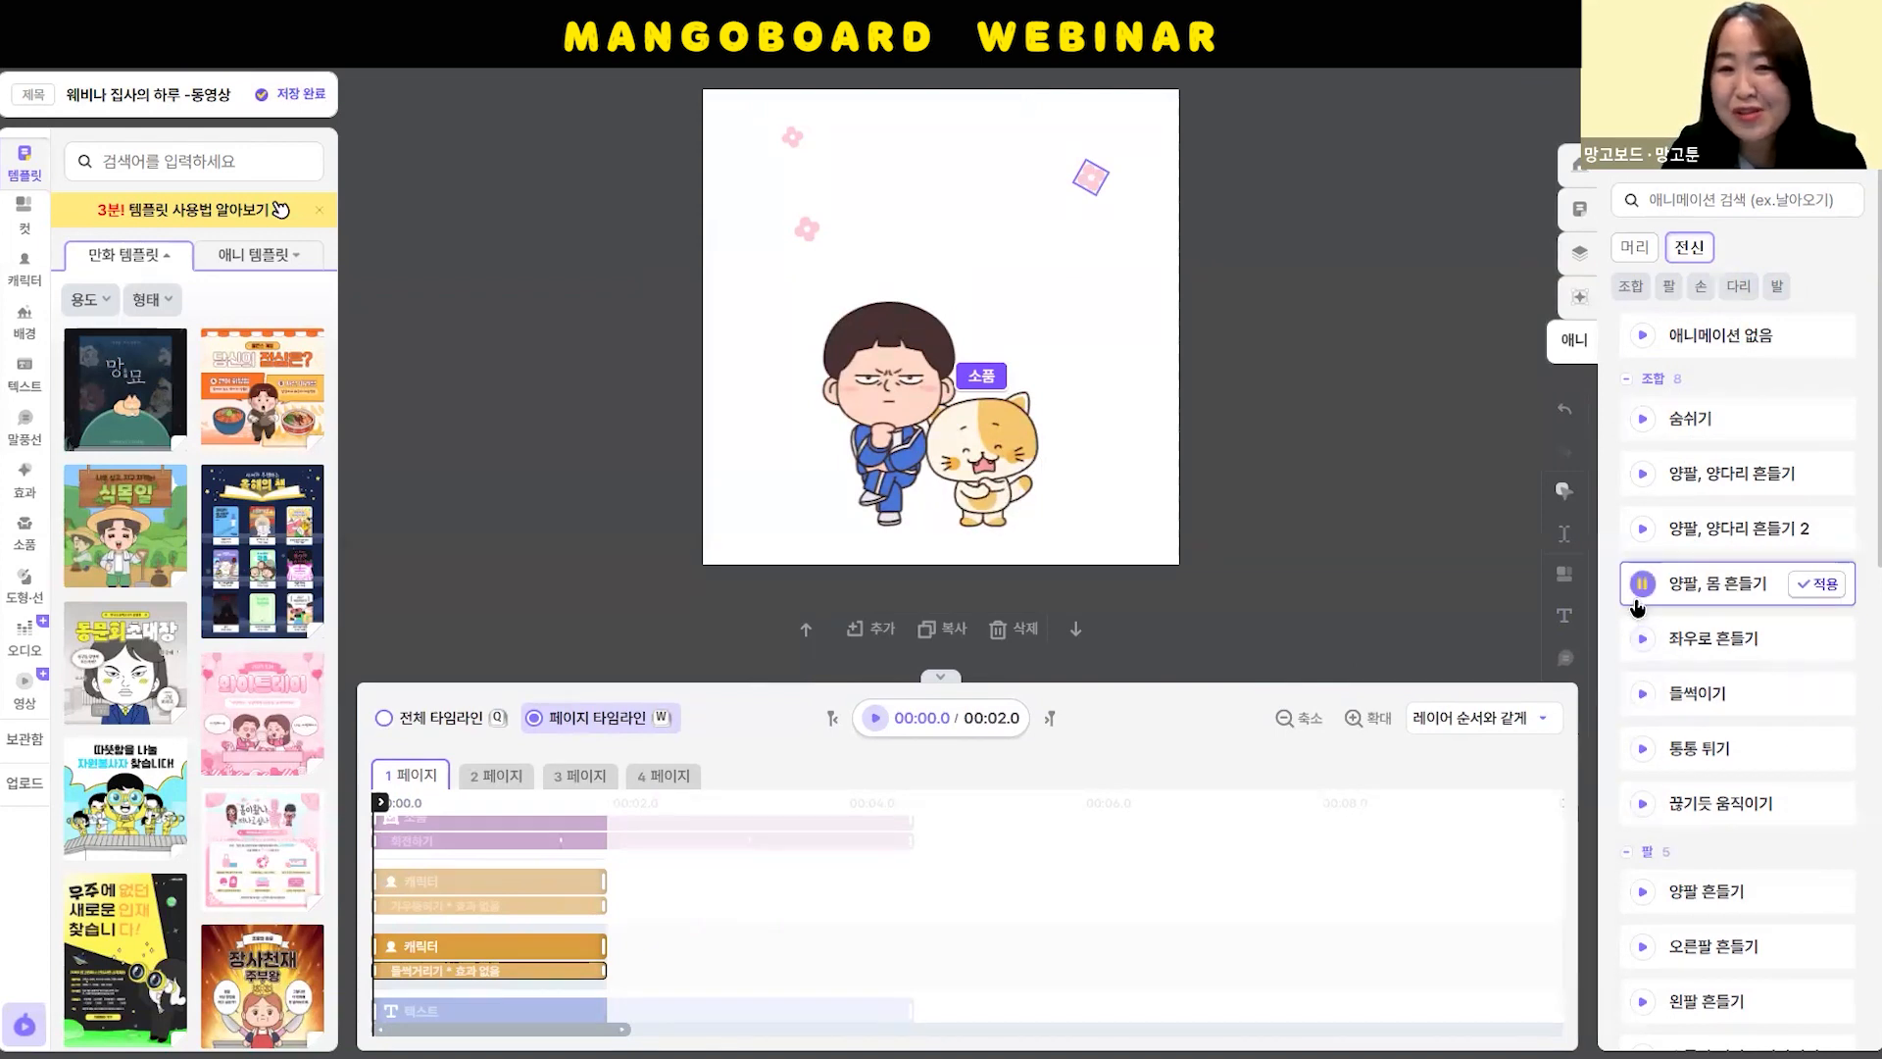
{"action": "left_click", "coordinate": [1643, 531]}
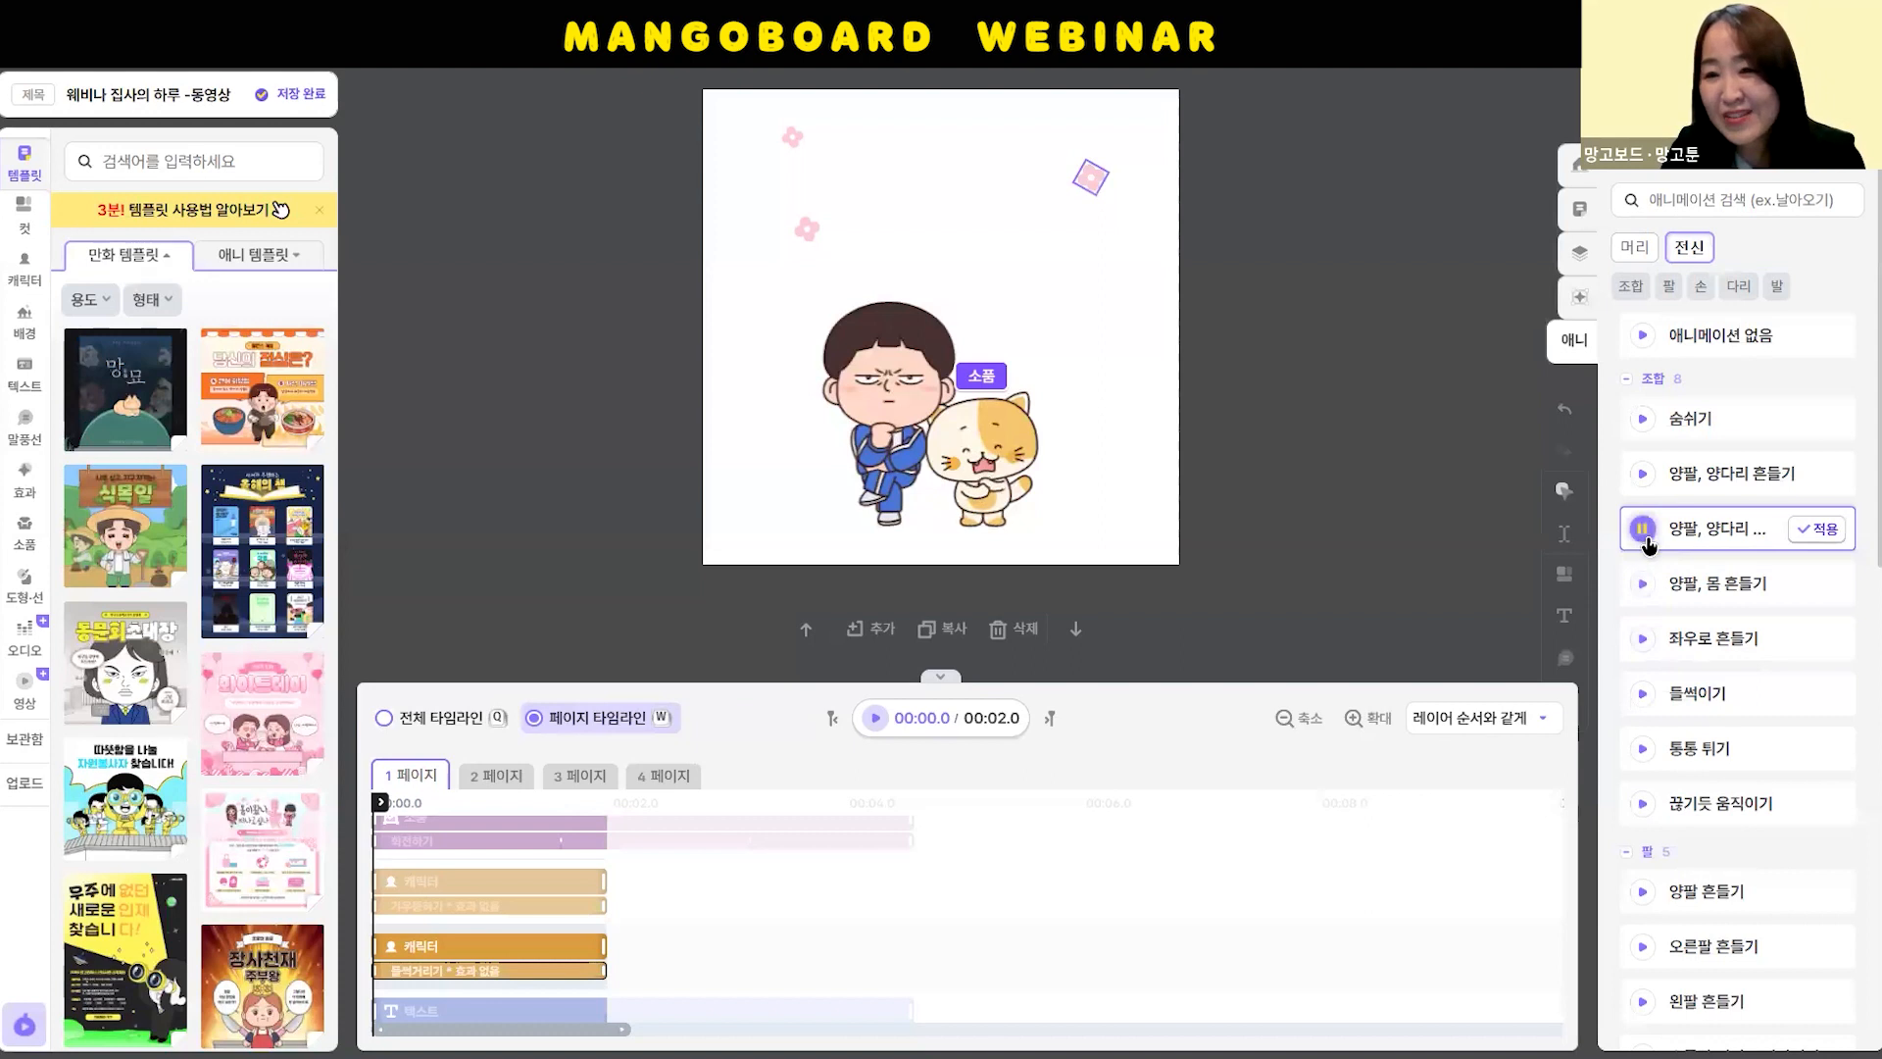
{"action": "left_click", "coordinate": [1825, 530]}
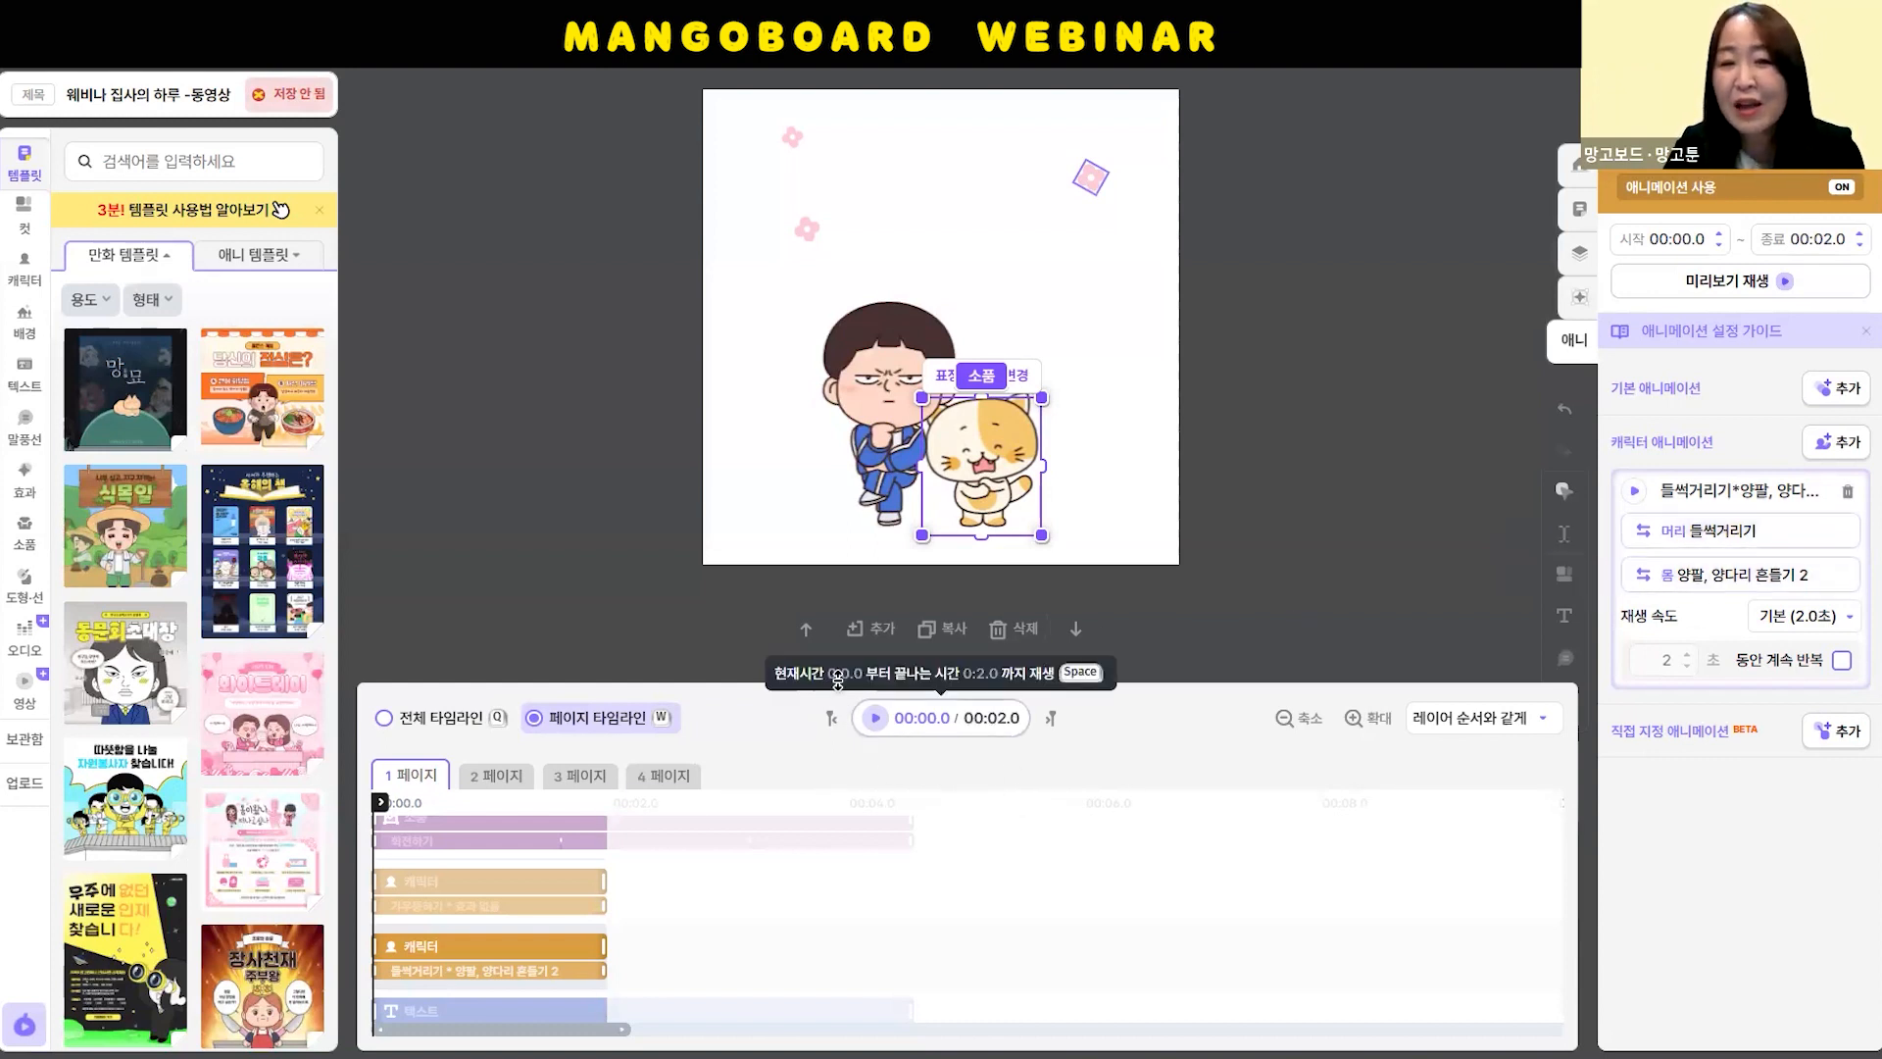
Play page 1 to preview its character animations, and compare the full timeline with the page timeline
{"action": "left_click", "coordinate": [874, 718]}
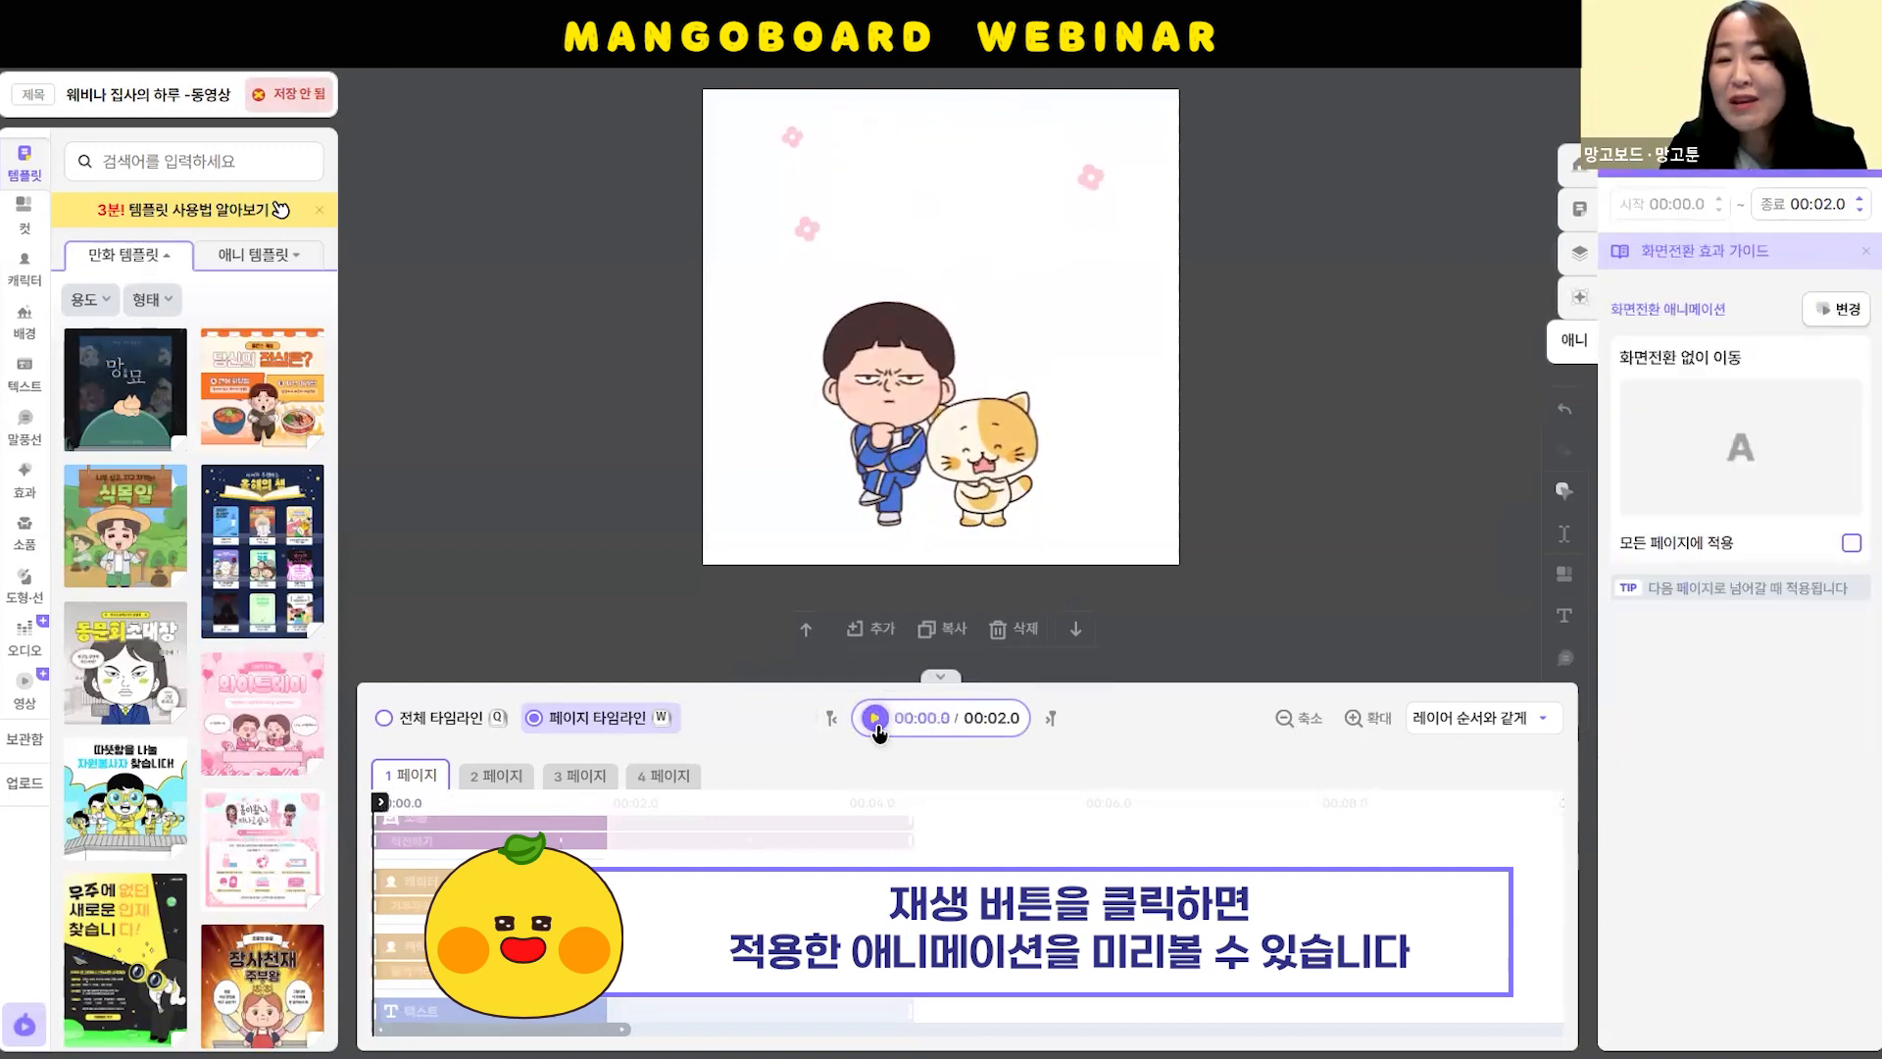
{"action": "left_click", "coordinate": [888, 390]}
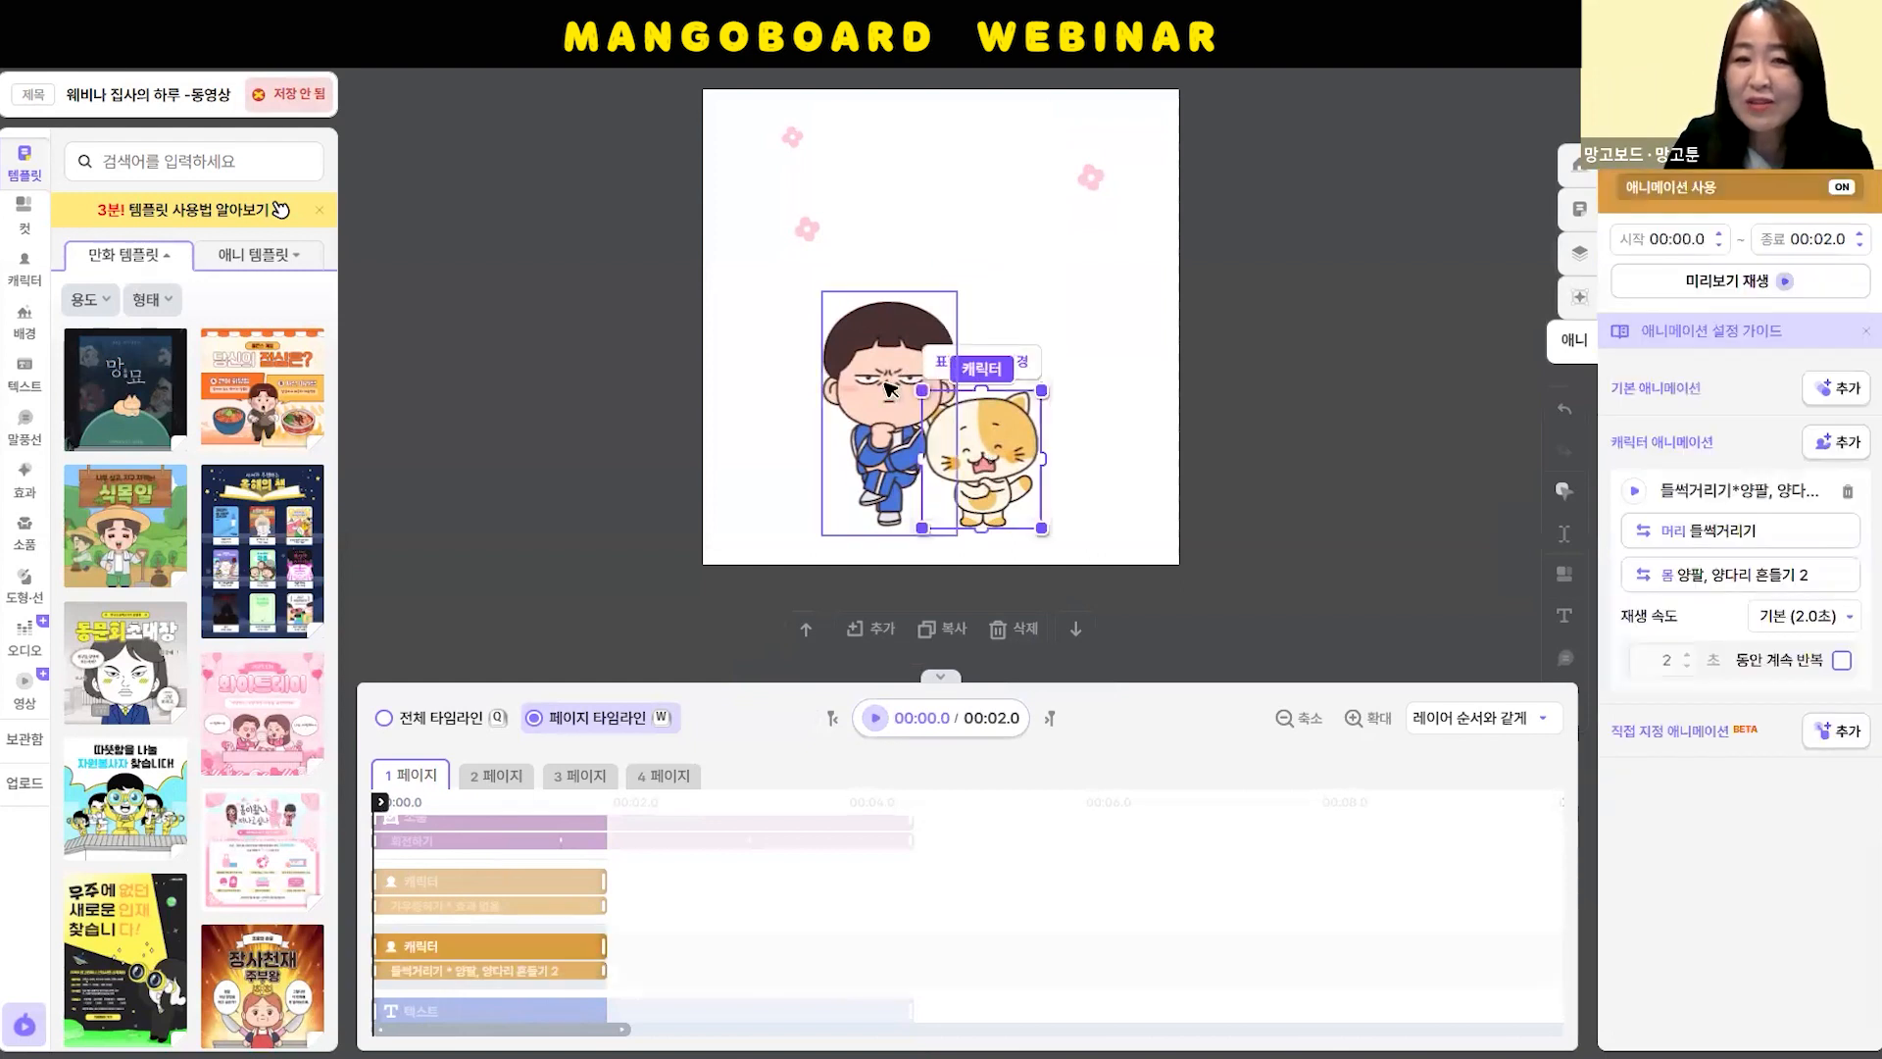
{"action": "left_click", "coordinate": [1204, 416]}
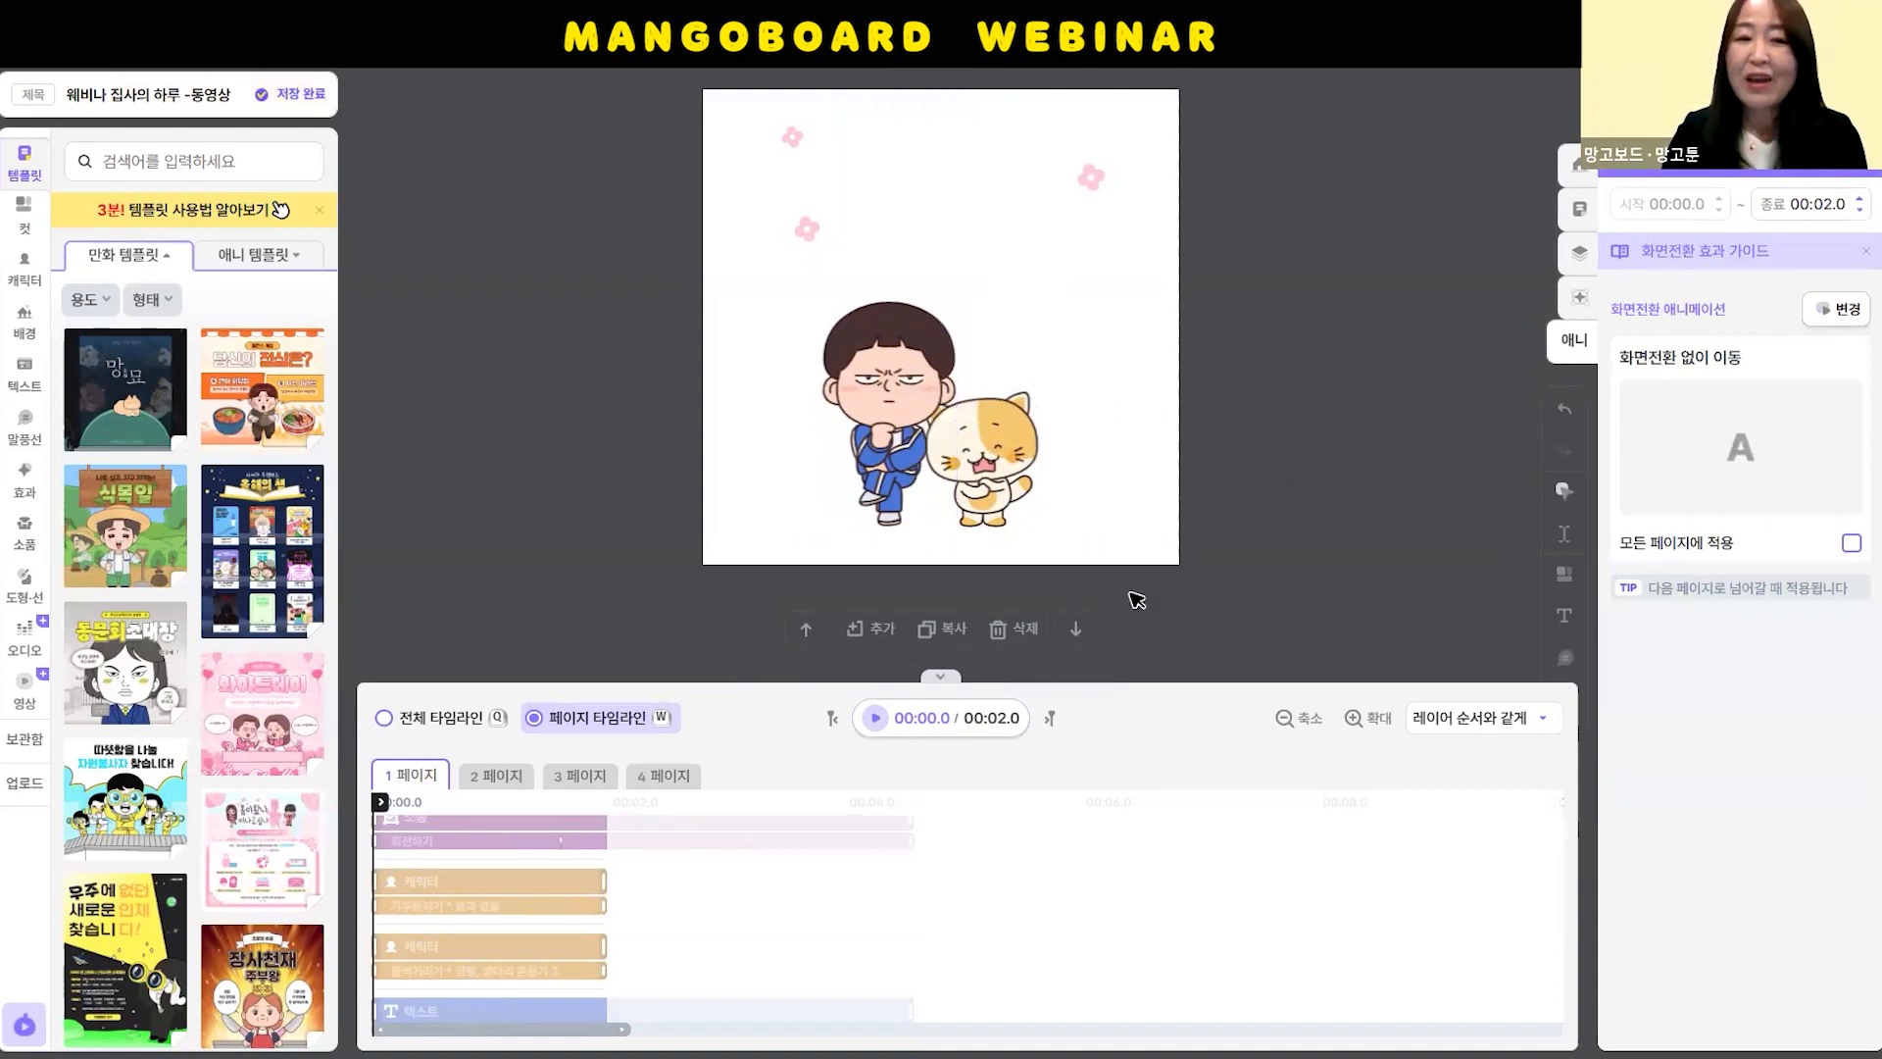
{"action": "left_click", "coordinate": [423, 722]}
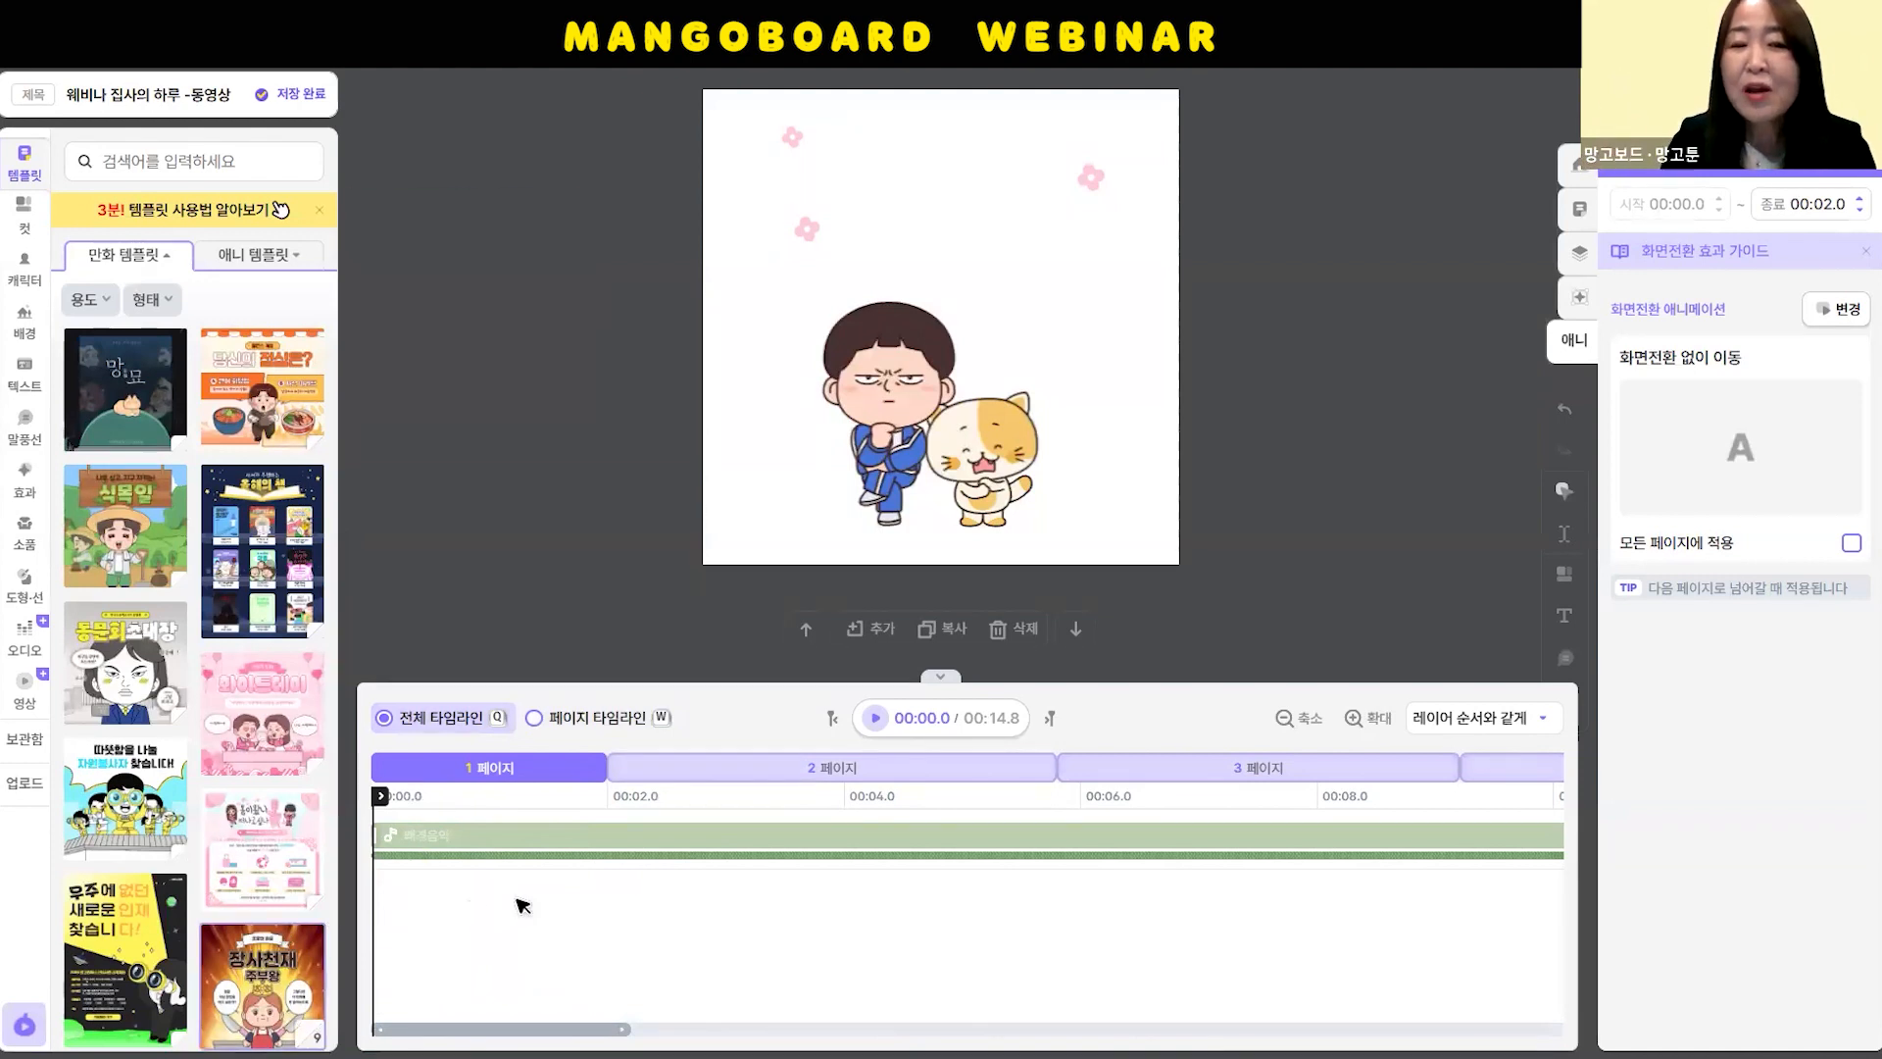
{"action": "left_click", "coordinate": [568, 722]}
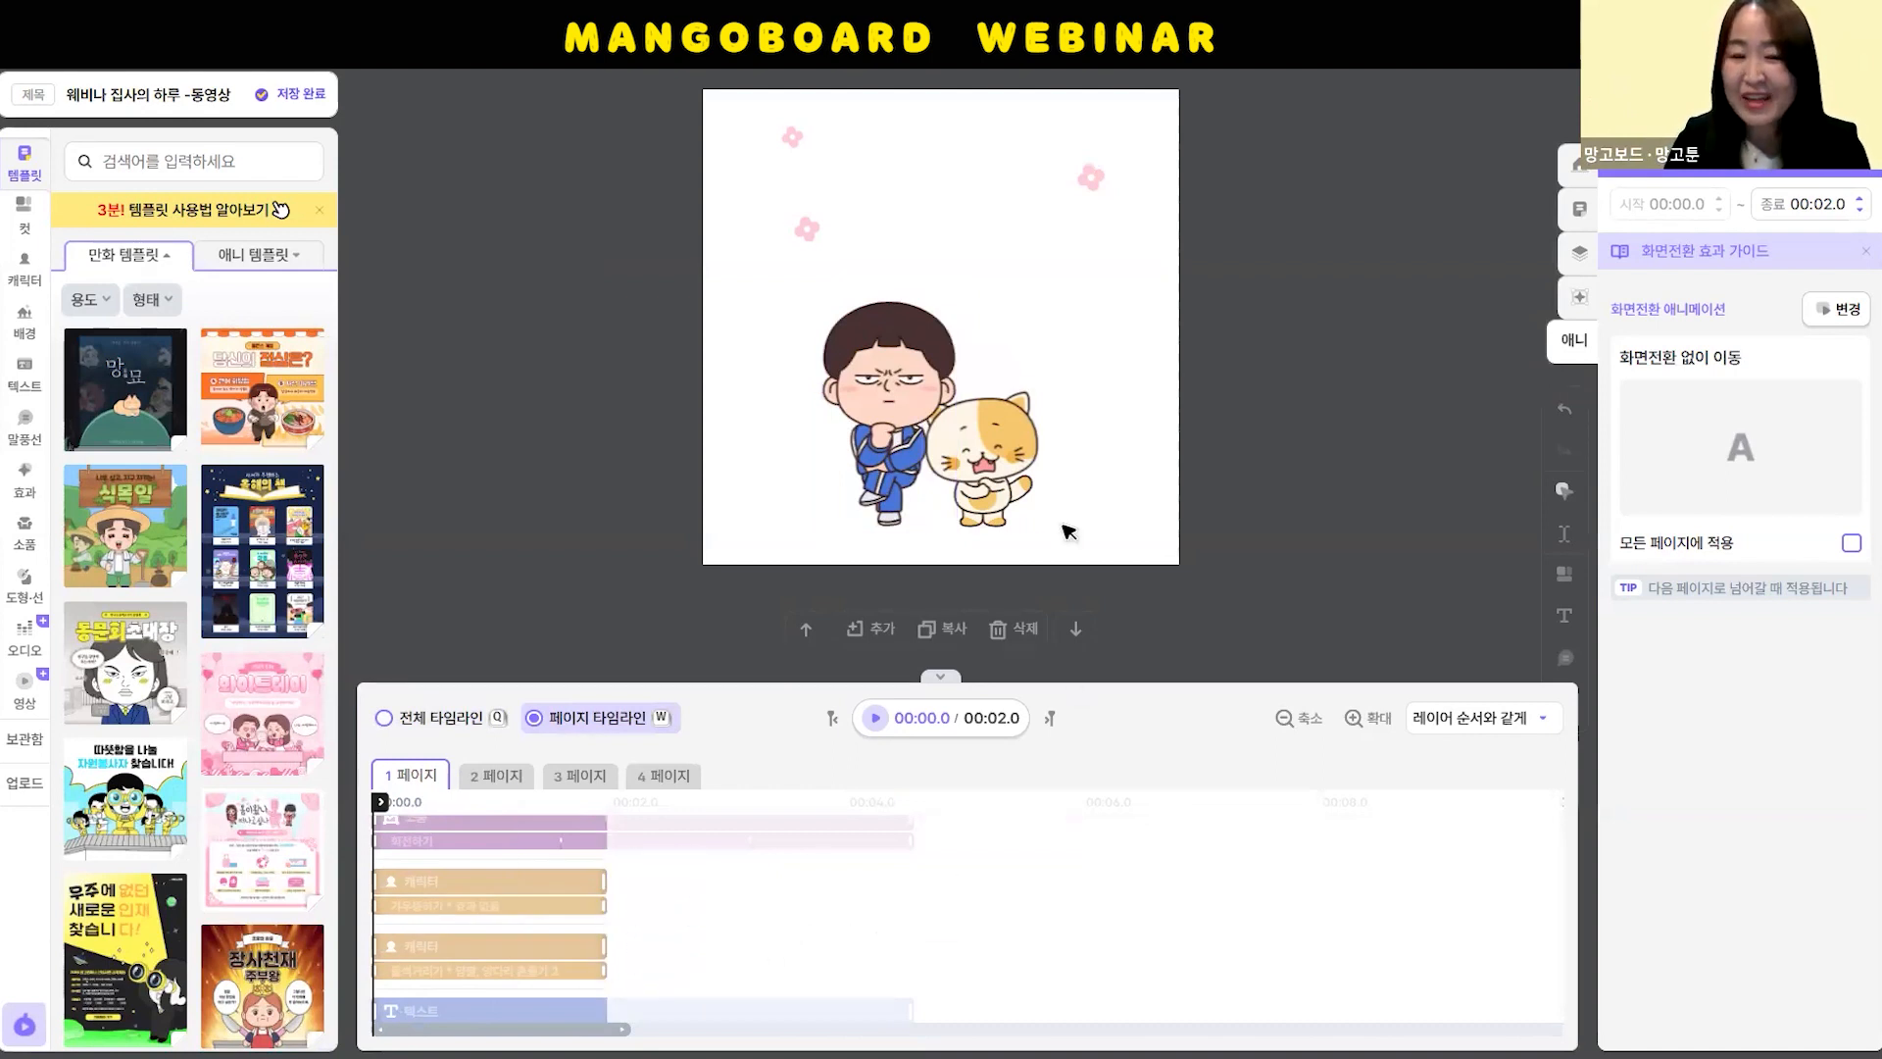
Review the boy's and the cat's character animation settings on page 2 and play that page
{"action": "left_click", "coordinate": [500, 777]}
{"action": "left_click", "coordinate": [882, 367]}
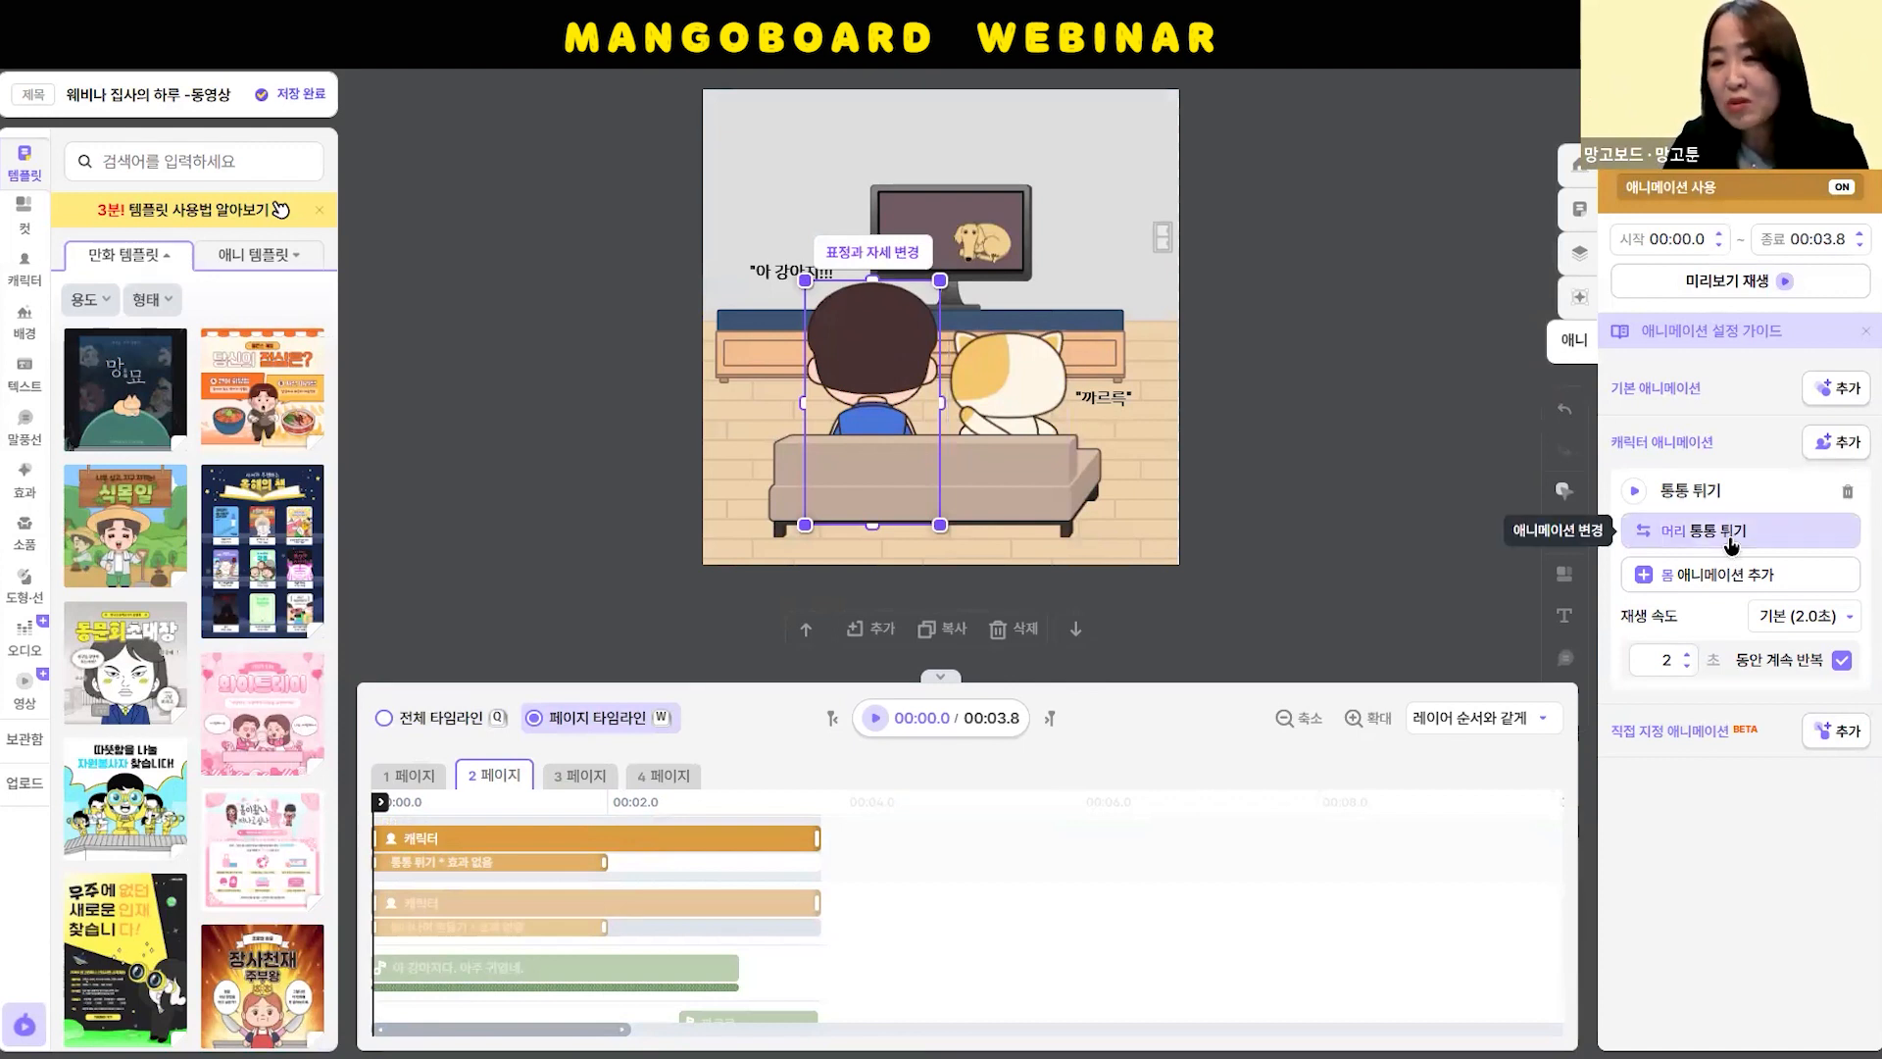
{"action": "left_click", "coordinate": [1000, 388]}
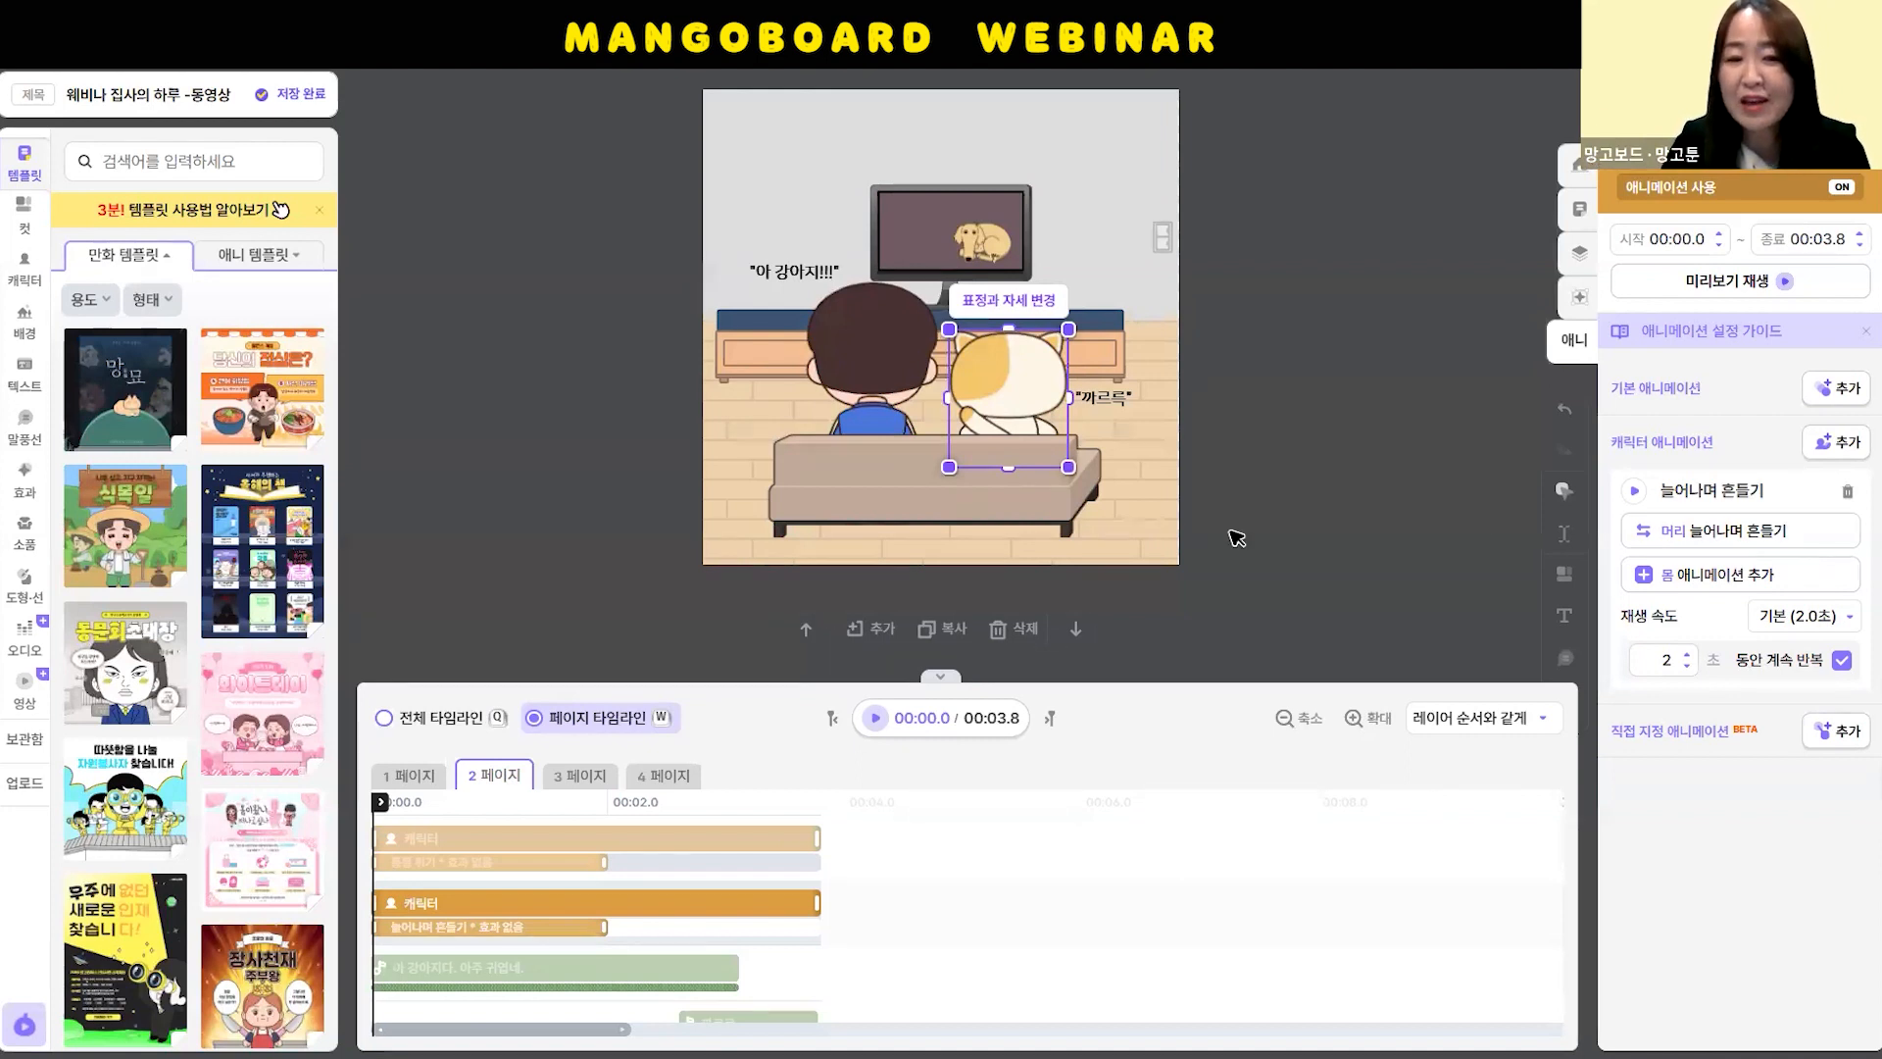
{"action": "left_click", "coordinate": [876, 723]}
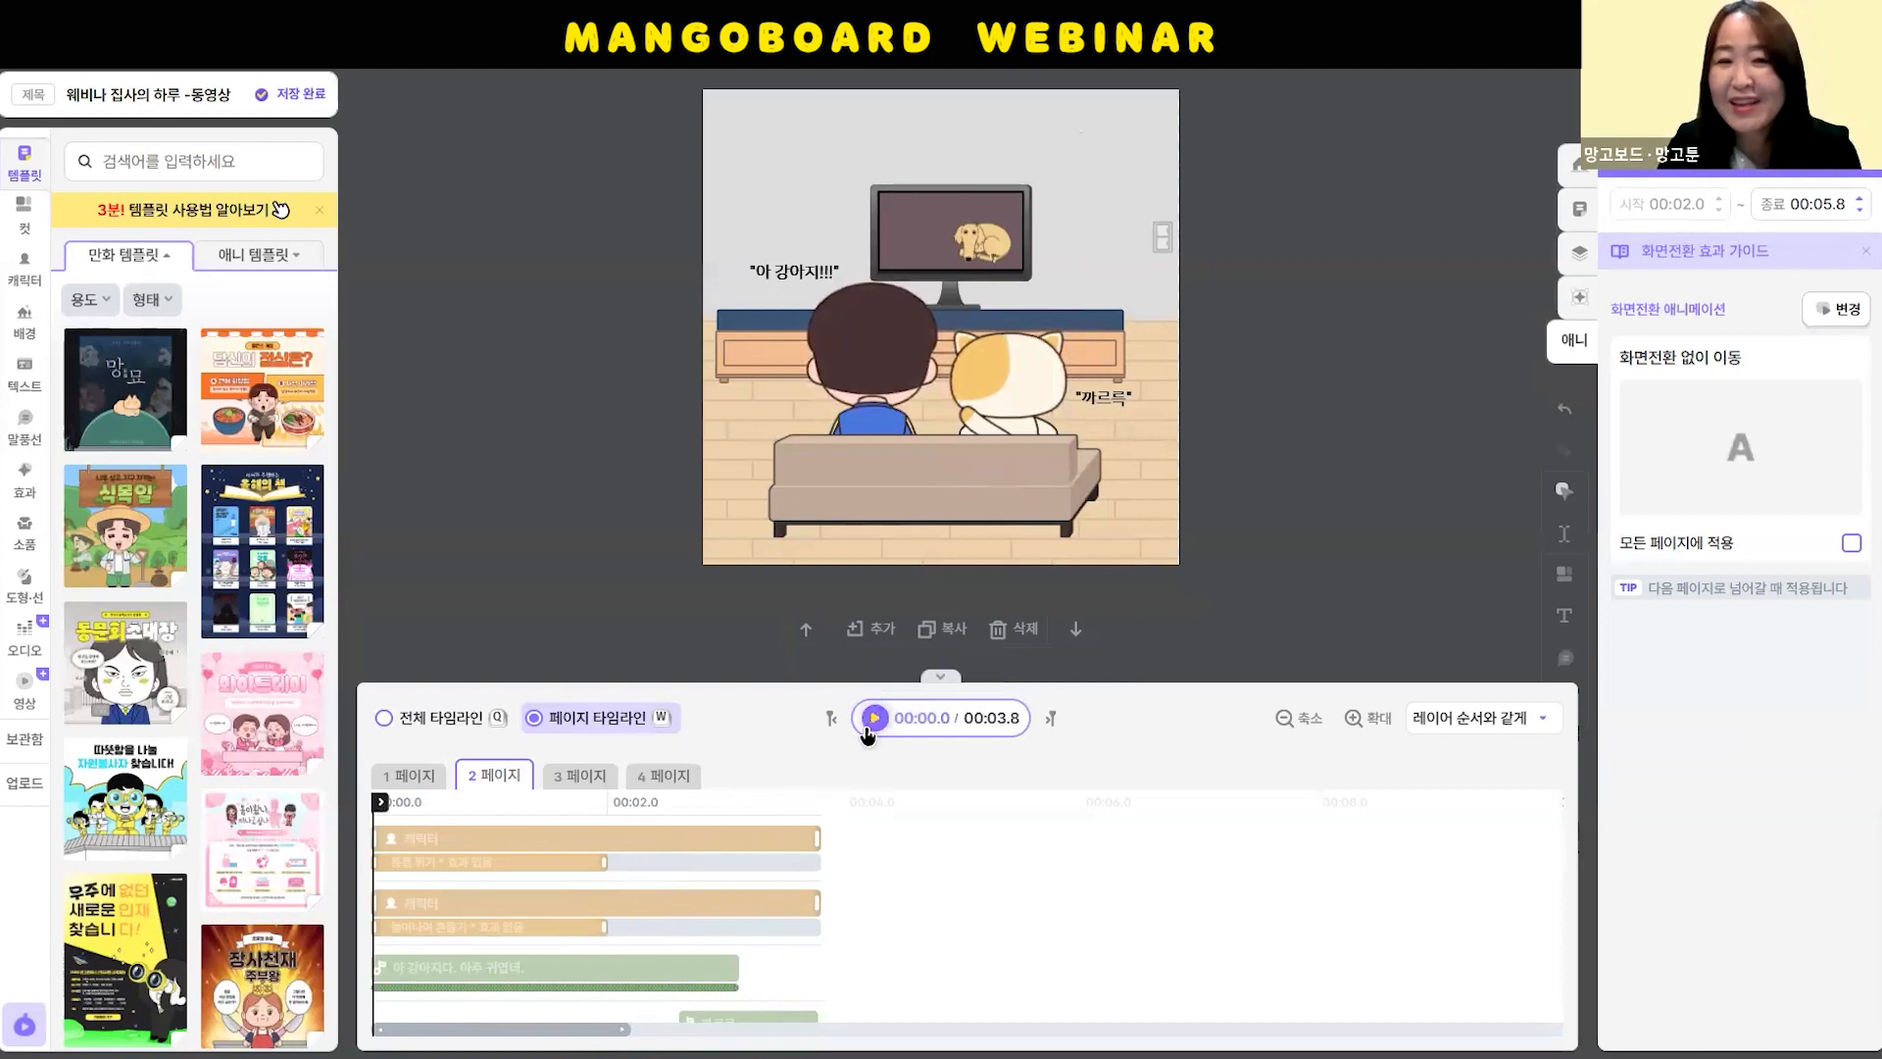
Shrink the timeline area, show the full timeline and play the whole video from its beginning
{"action": "left_click_drag", "start_coordinate": [794, 689], "coordinate": [796, 765]}
{"action": "left_click", "coordinate": [860, 421]}
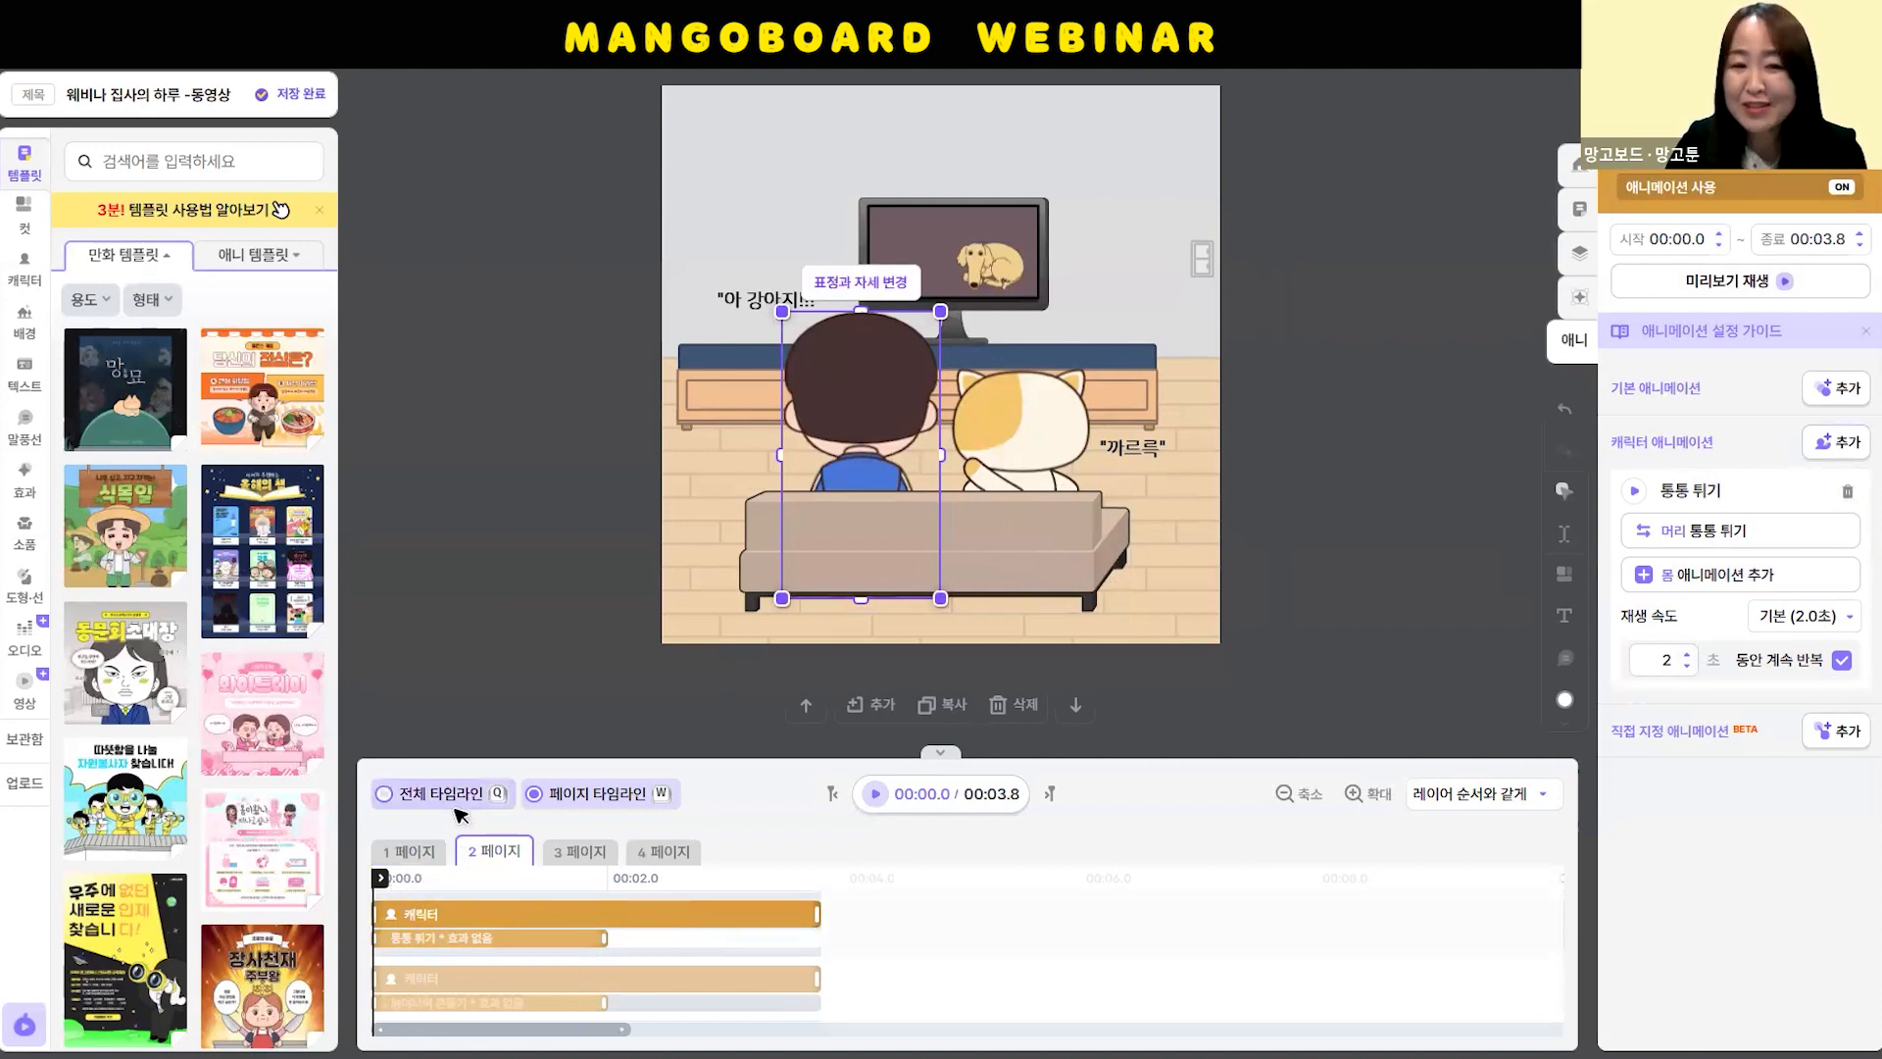
{"action": "left_click", "coordinate": [424, 796]}
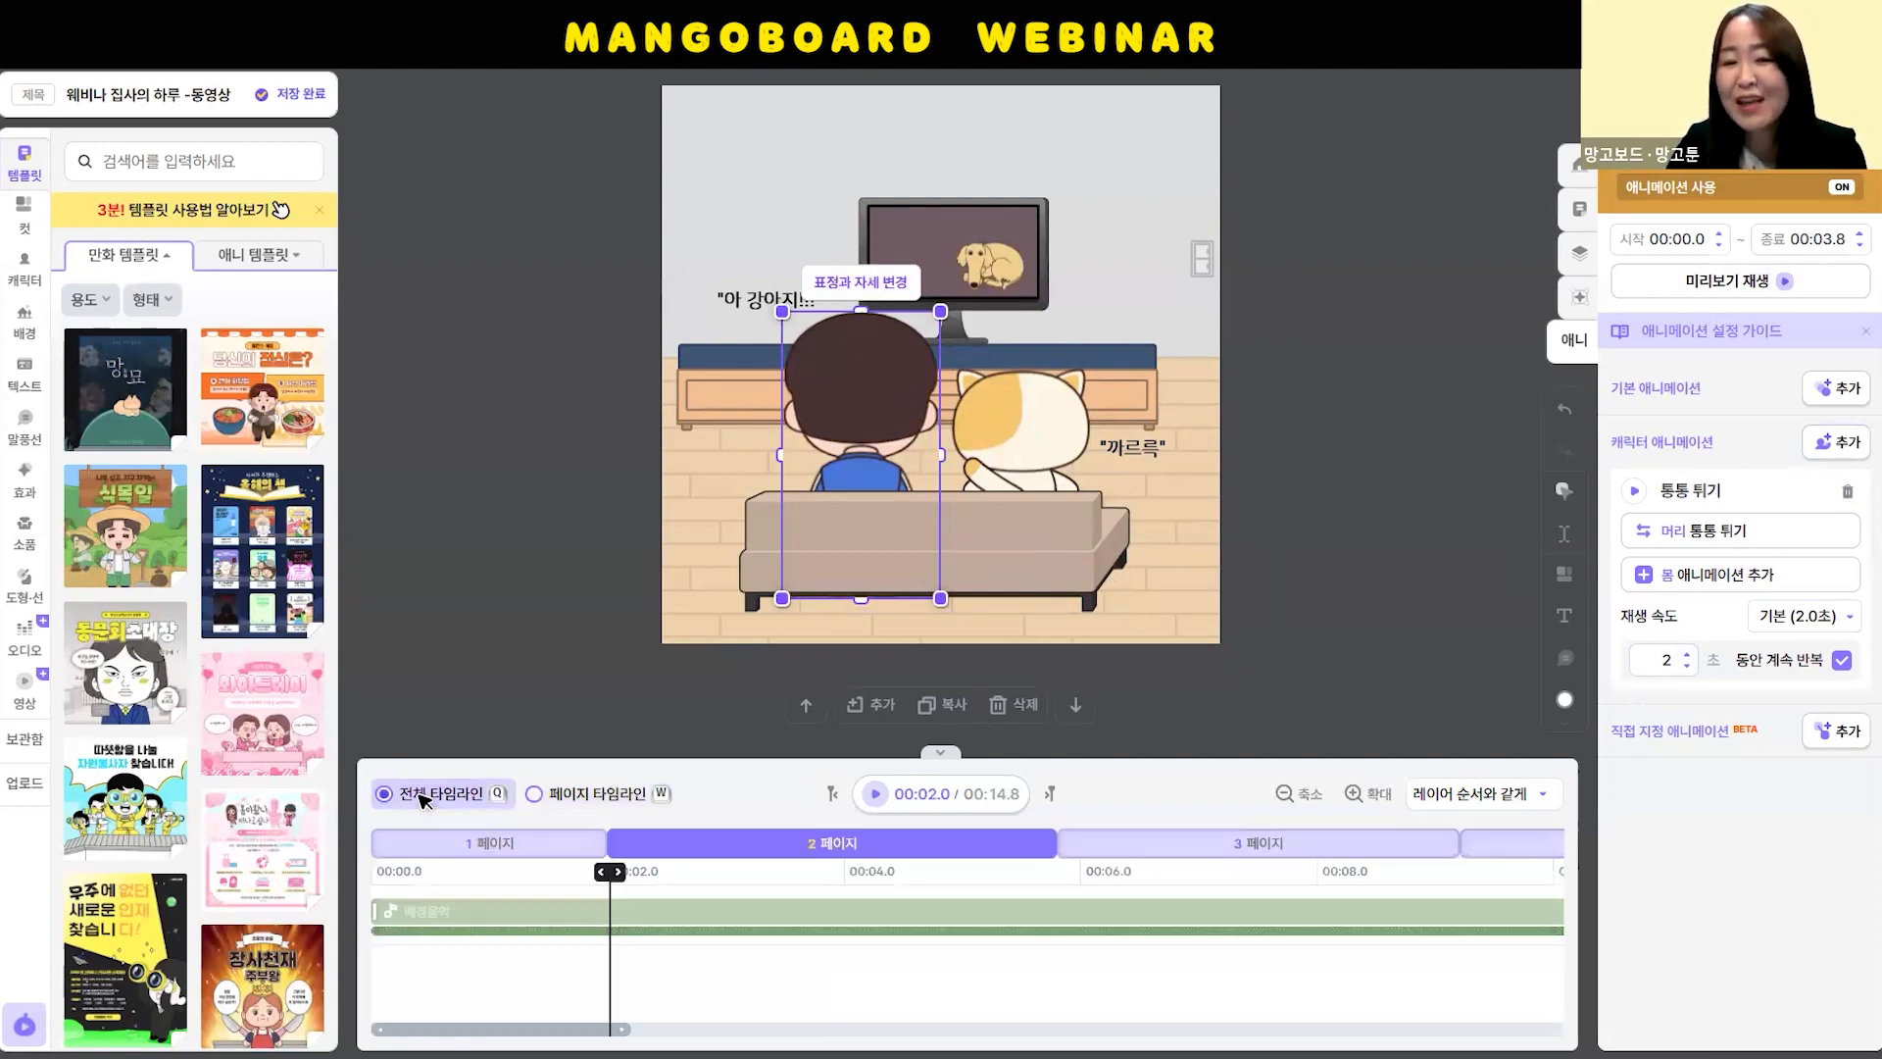
{"action": "left_click", "coordinate": [829, 800]}
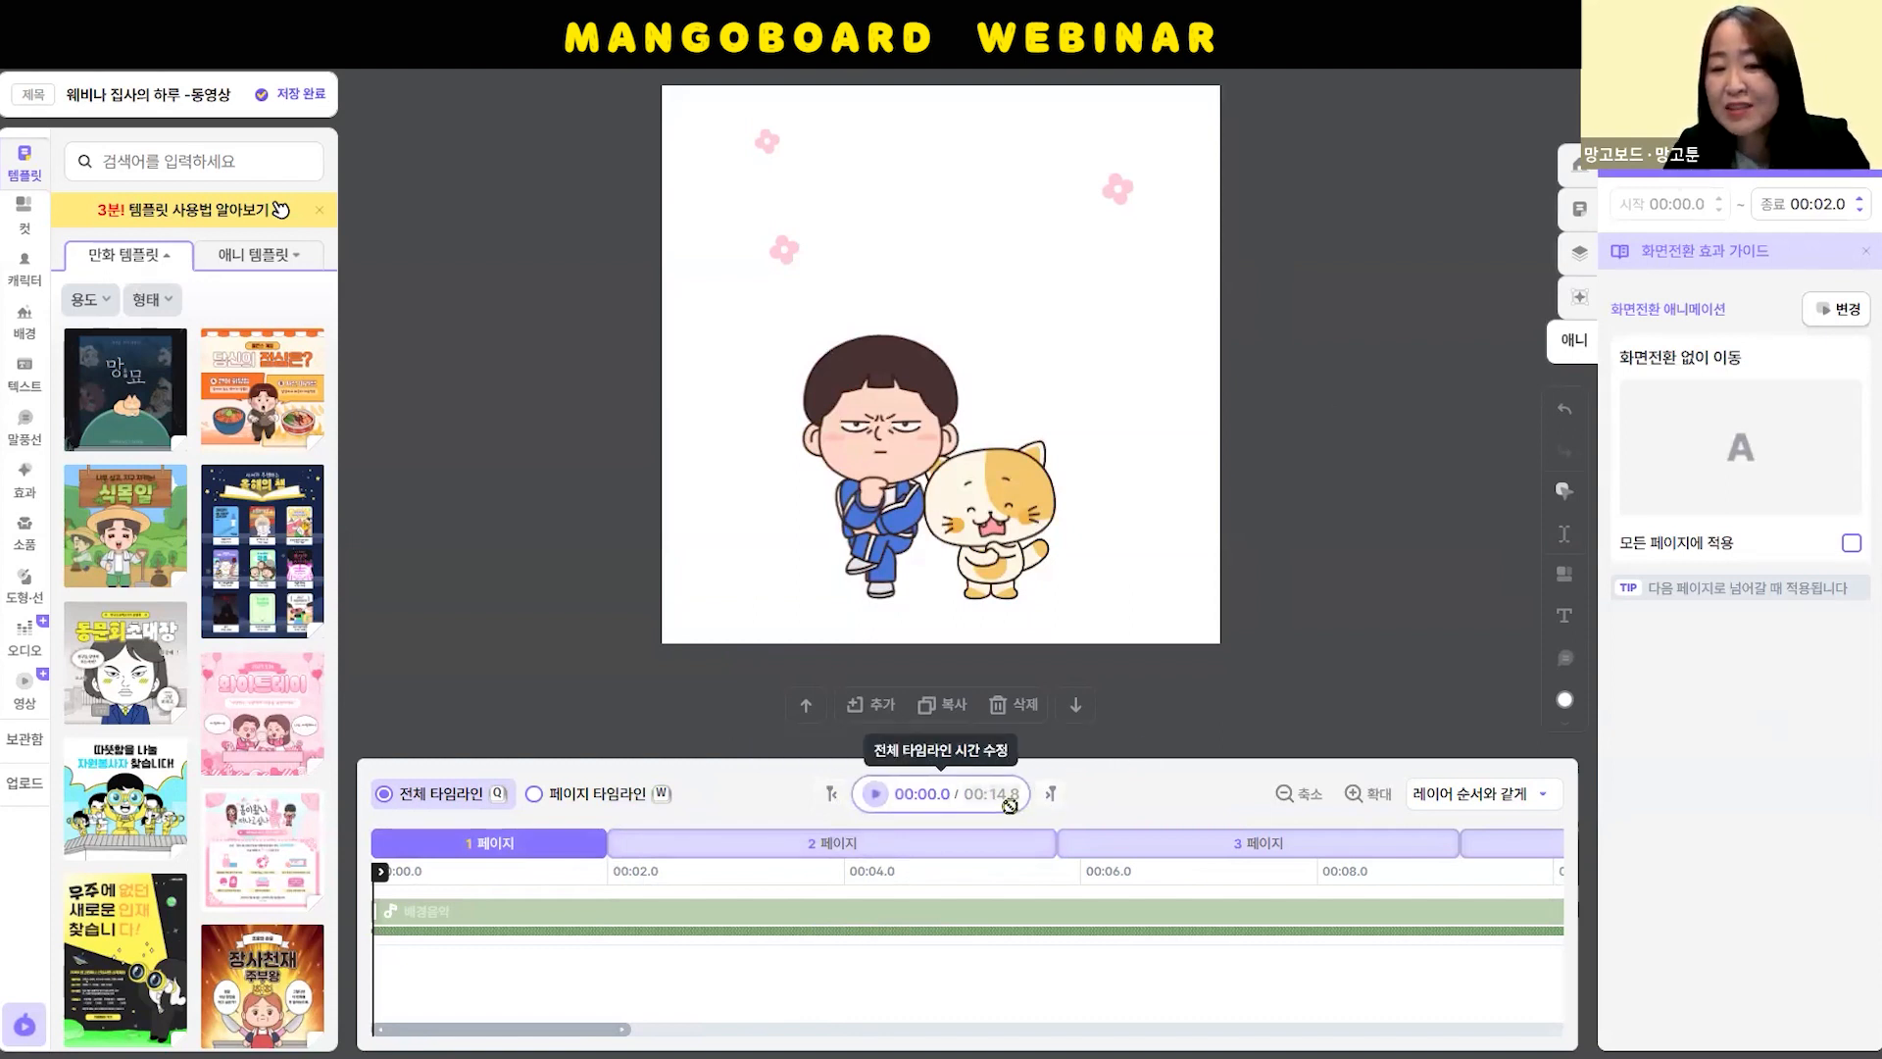
{"action": "left_click", "coordinate": [875, 796]}
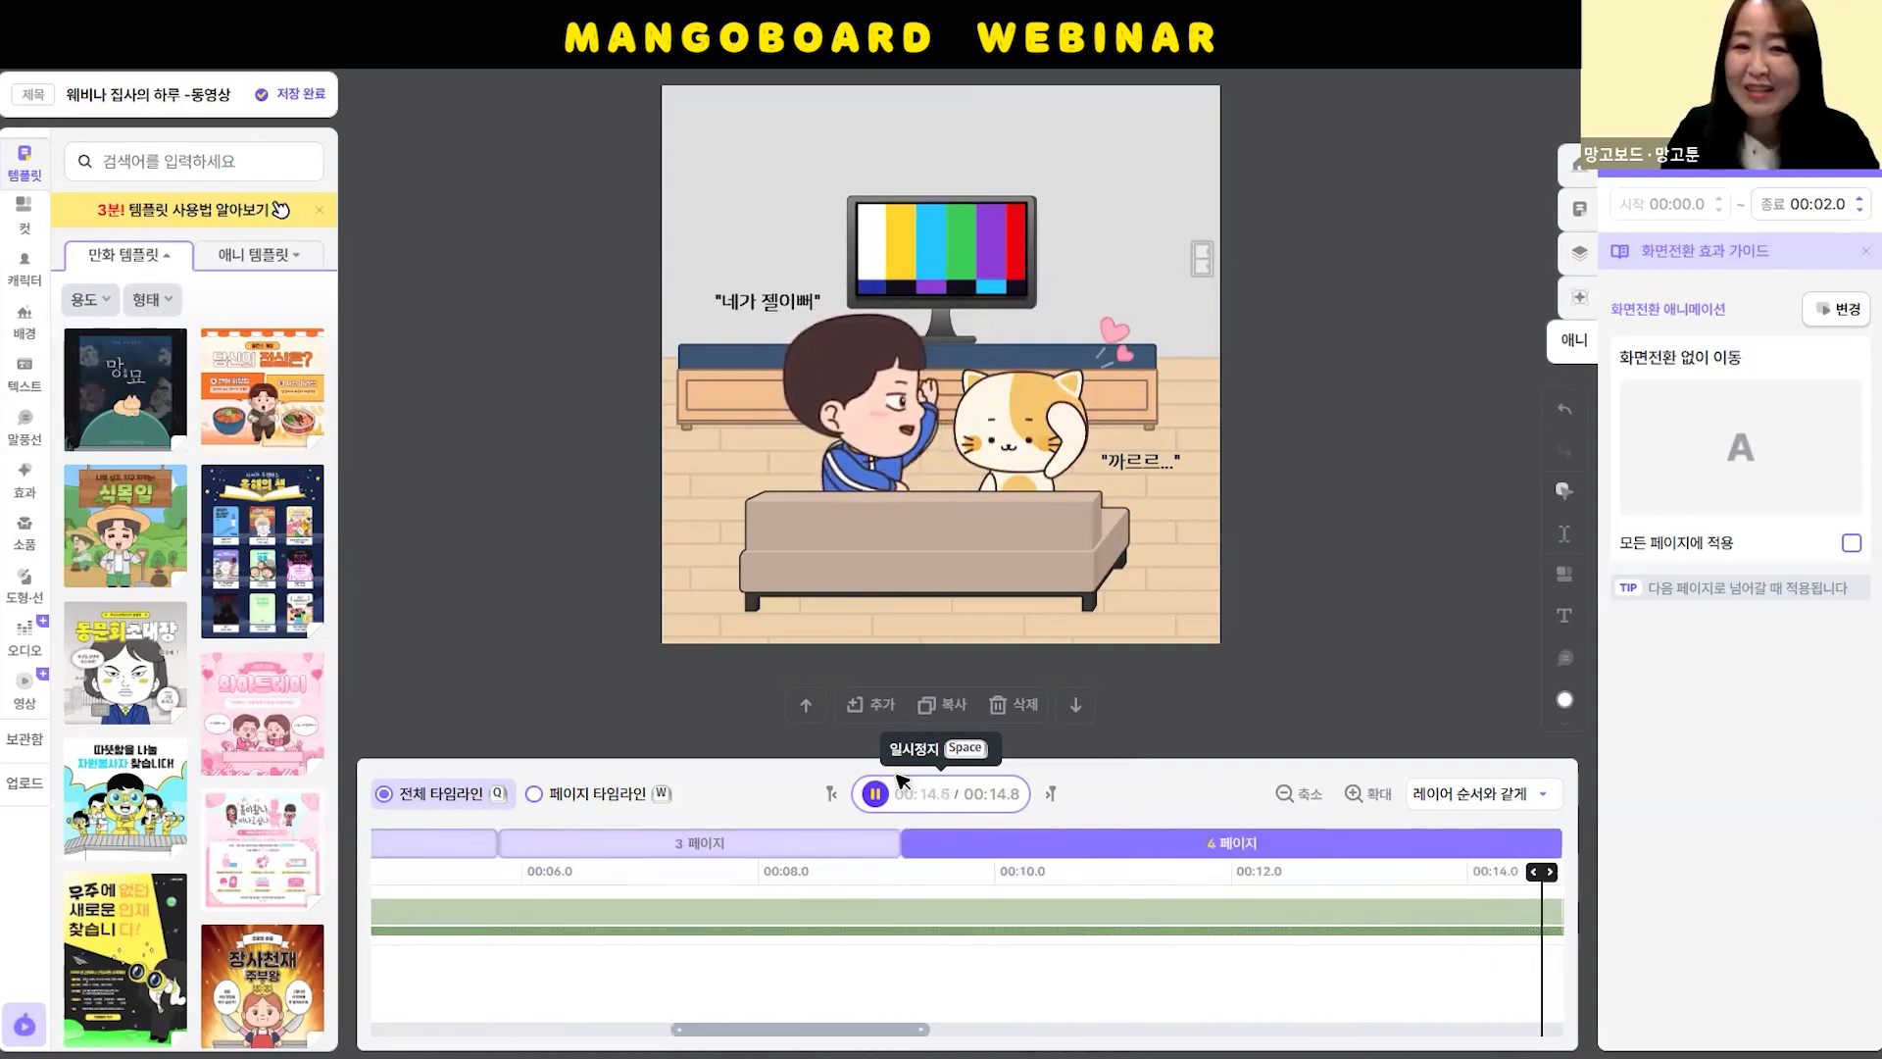
{"action": "left_click", "coordinate": [898, 776]}
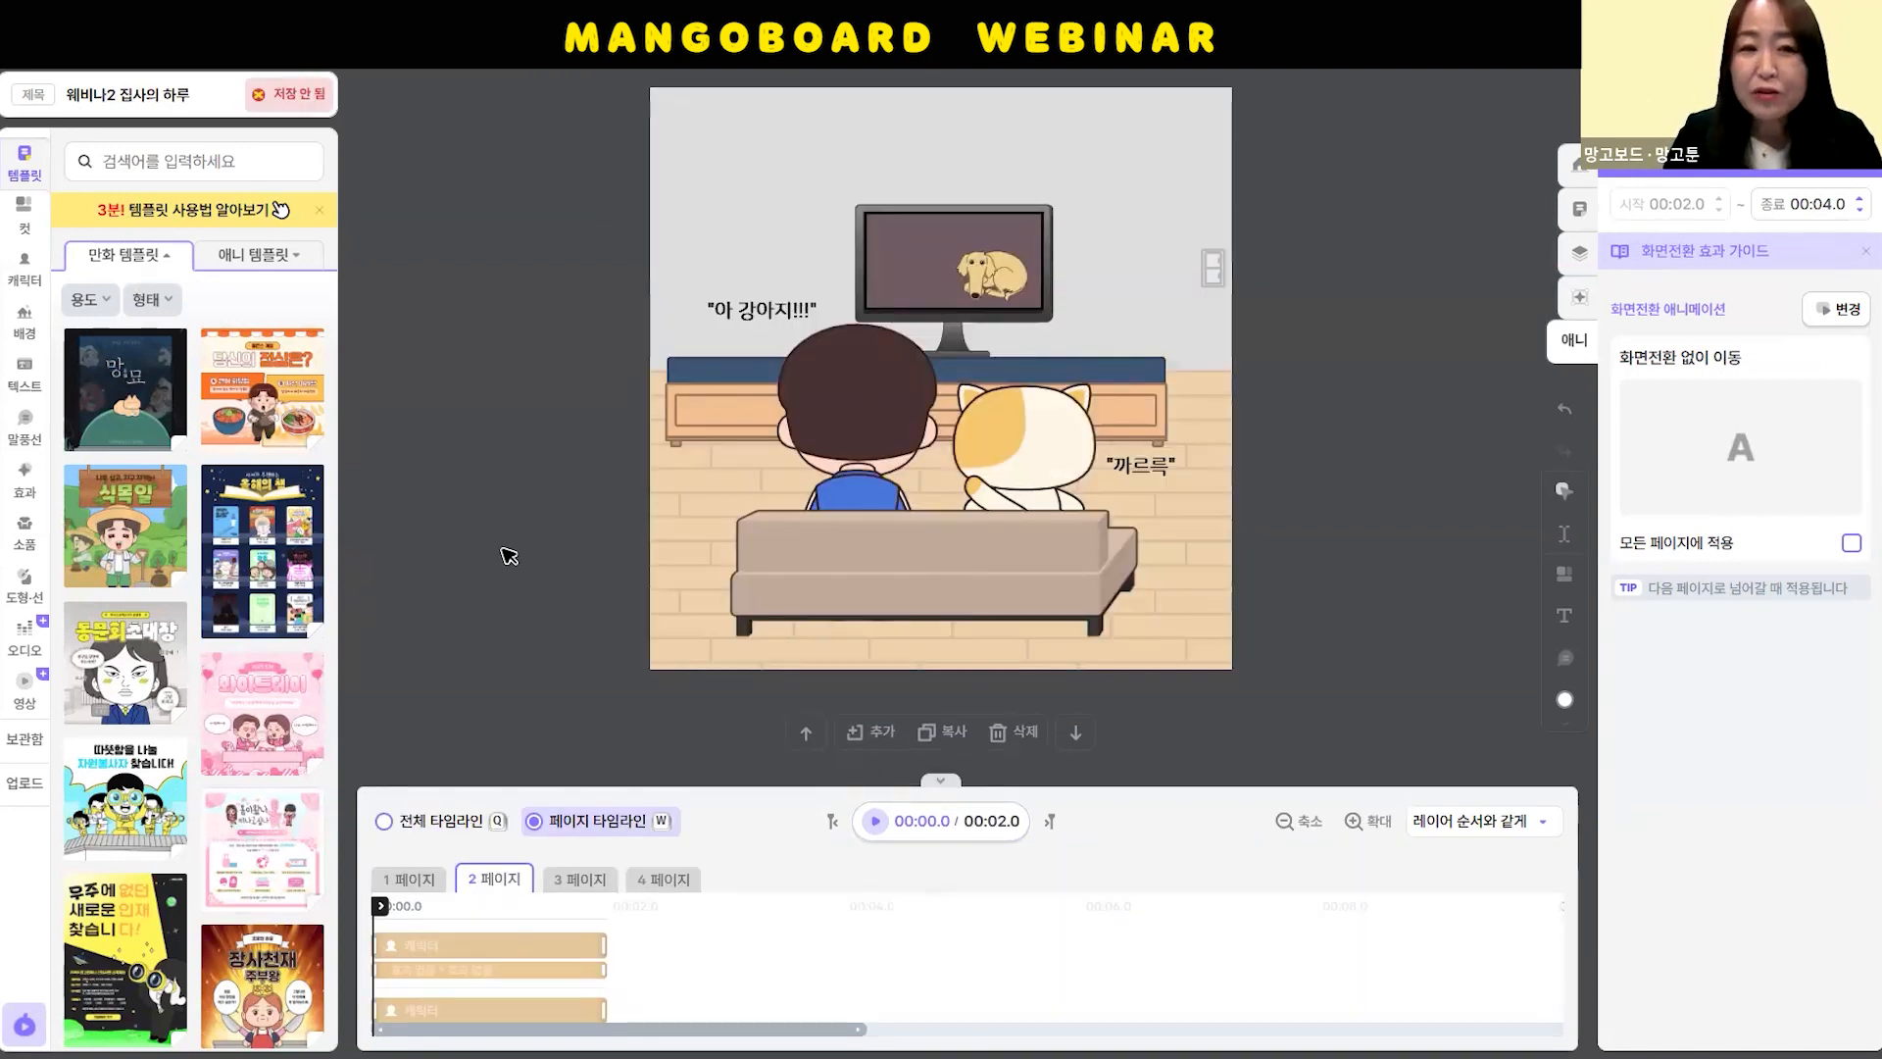
Save the project and compare the animation options of the '아 강아지!!!' and '까르륵' texts on page 2
{"action": "left_click", "coordinate": [729, 320]}
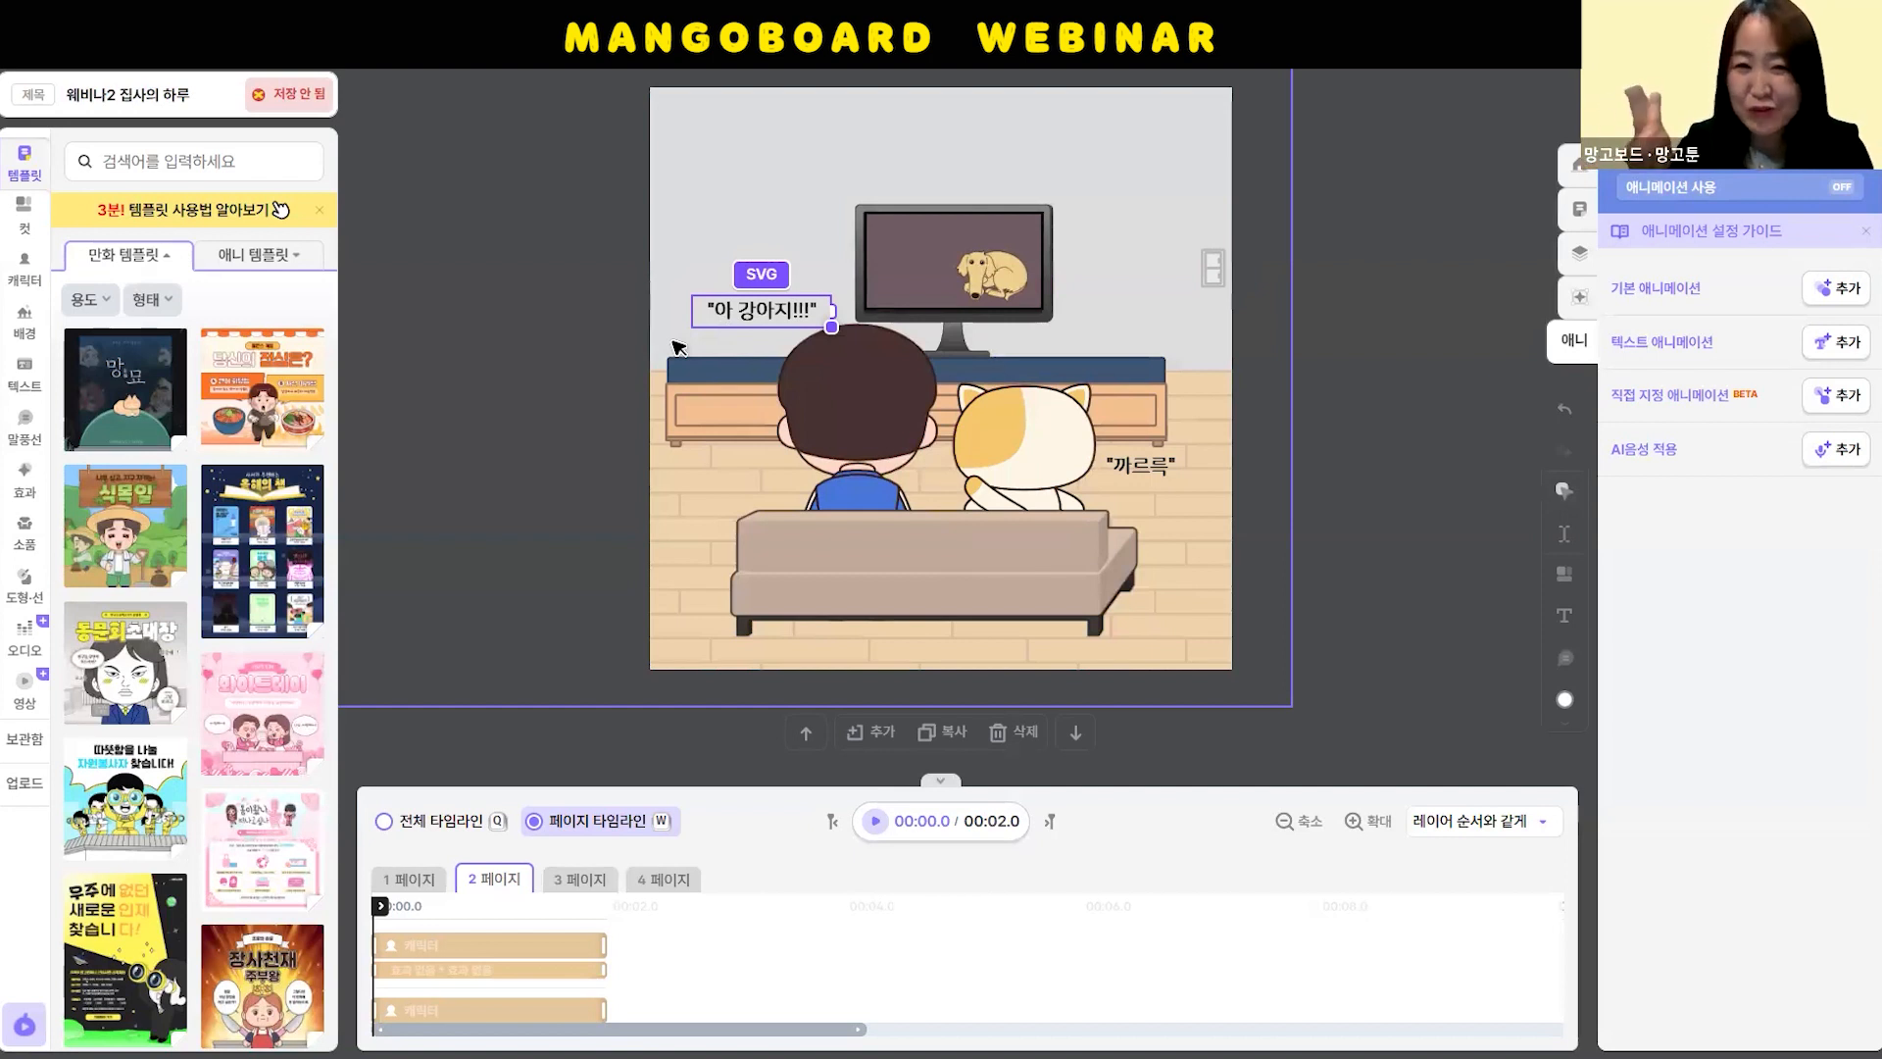
{"action": "key", "text": "ctrl+s"}
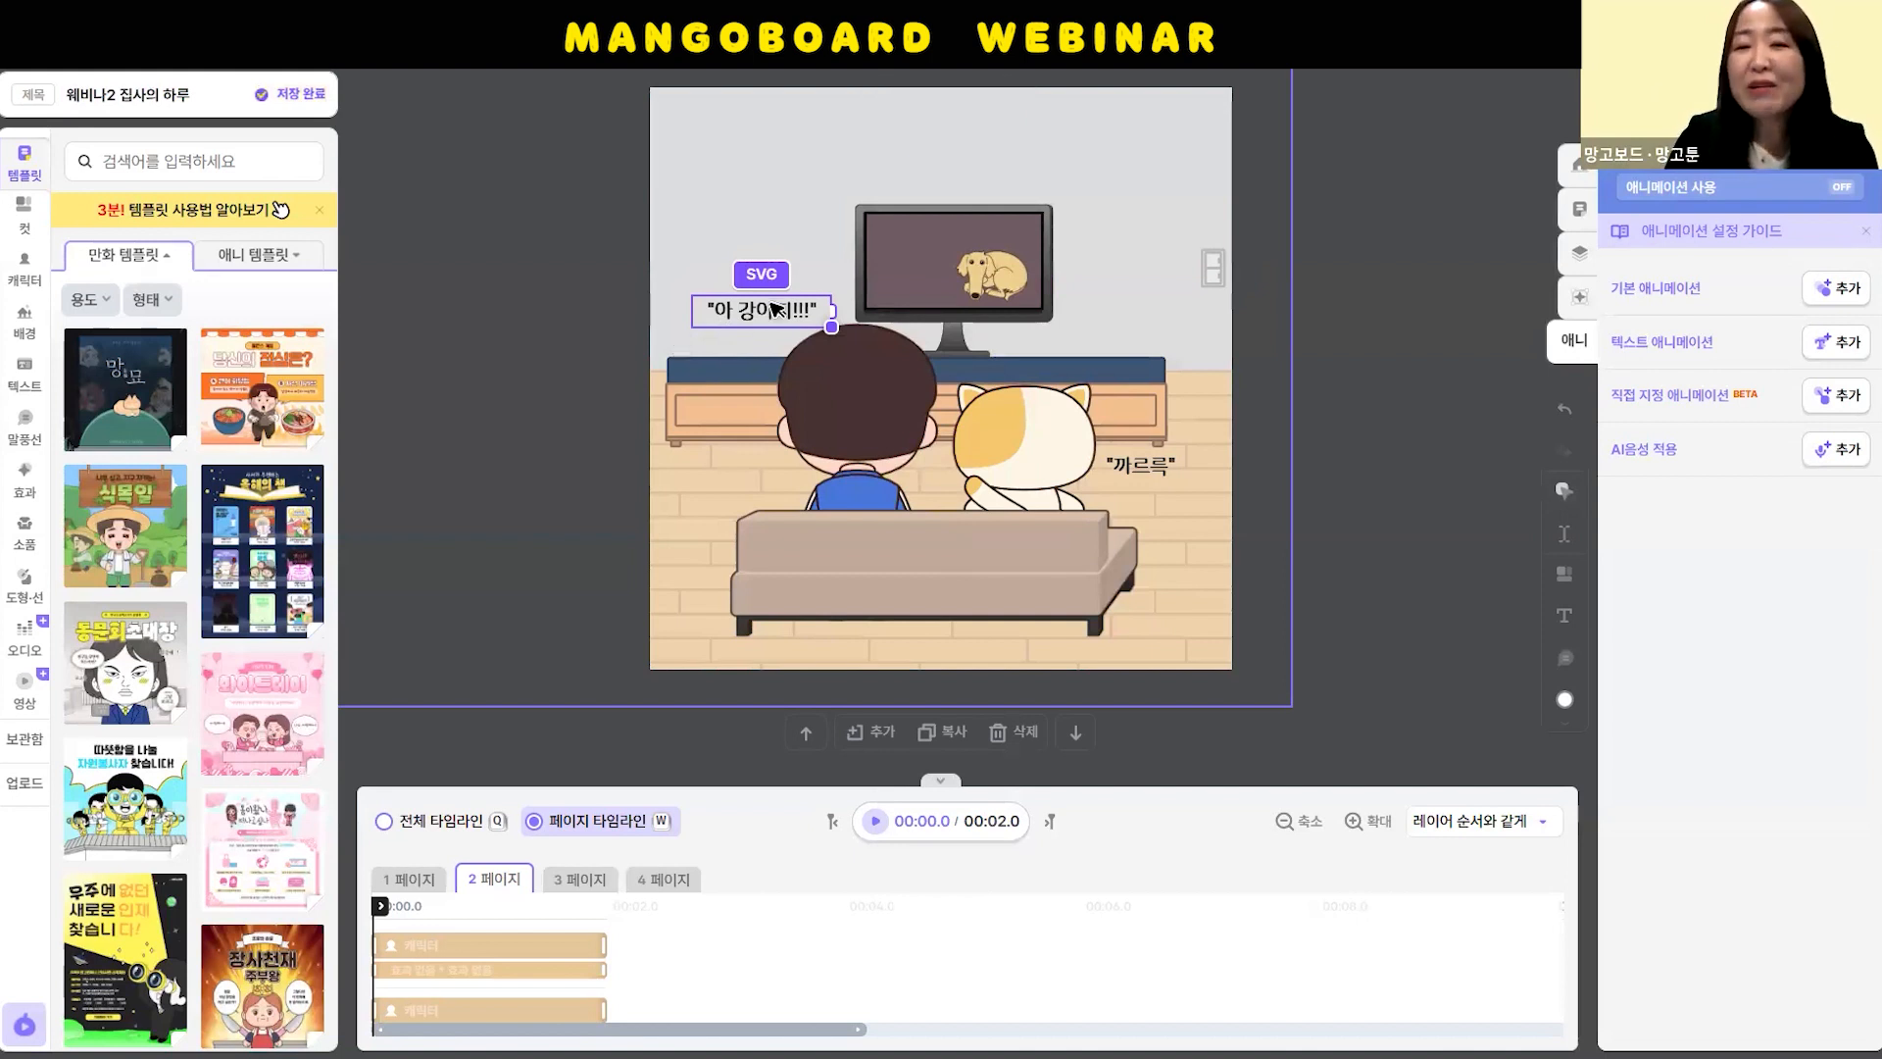
{"action": "left_click", "coordinate": [1134, 469]}
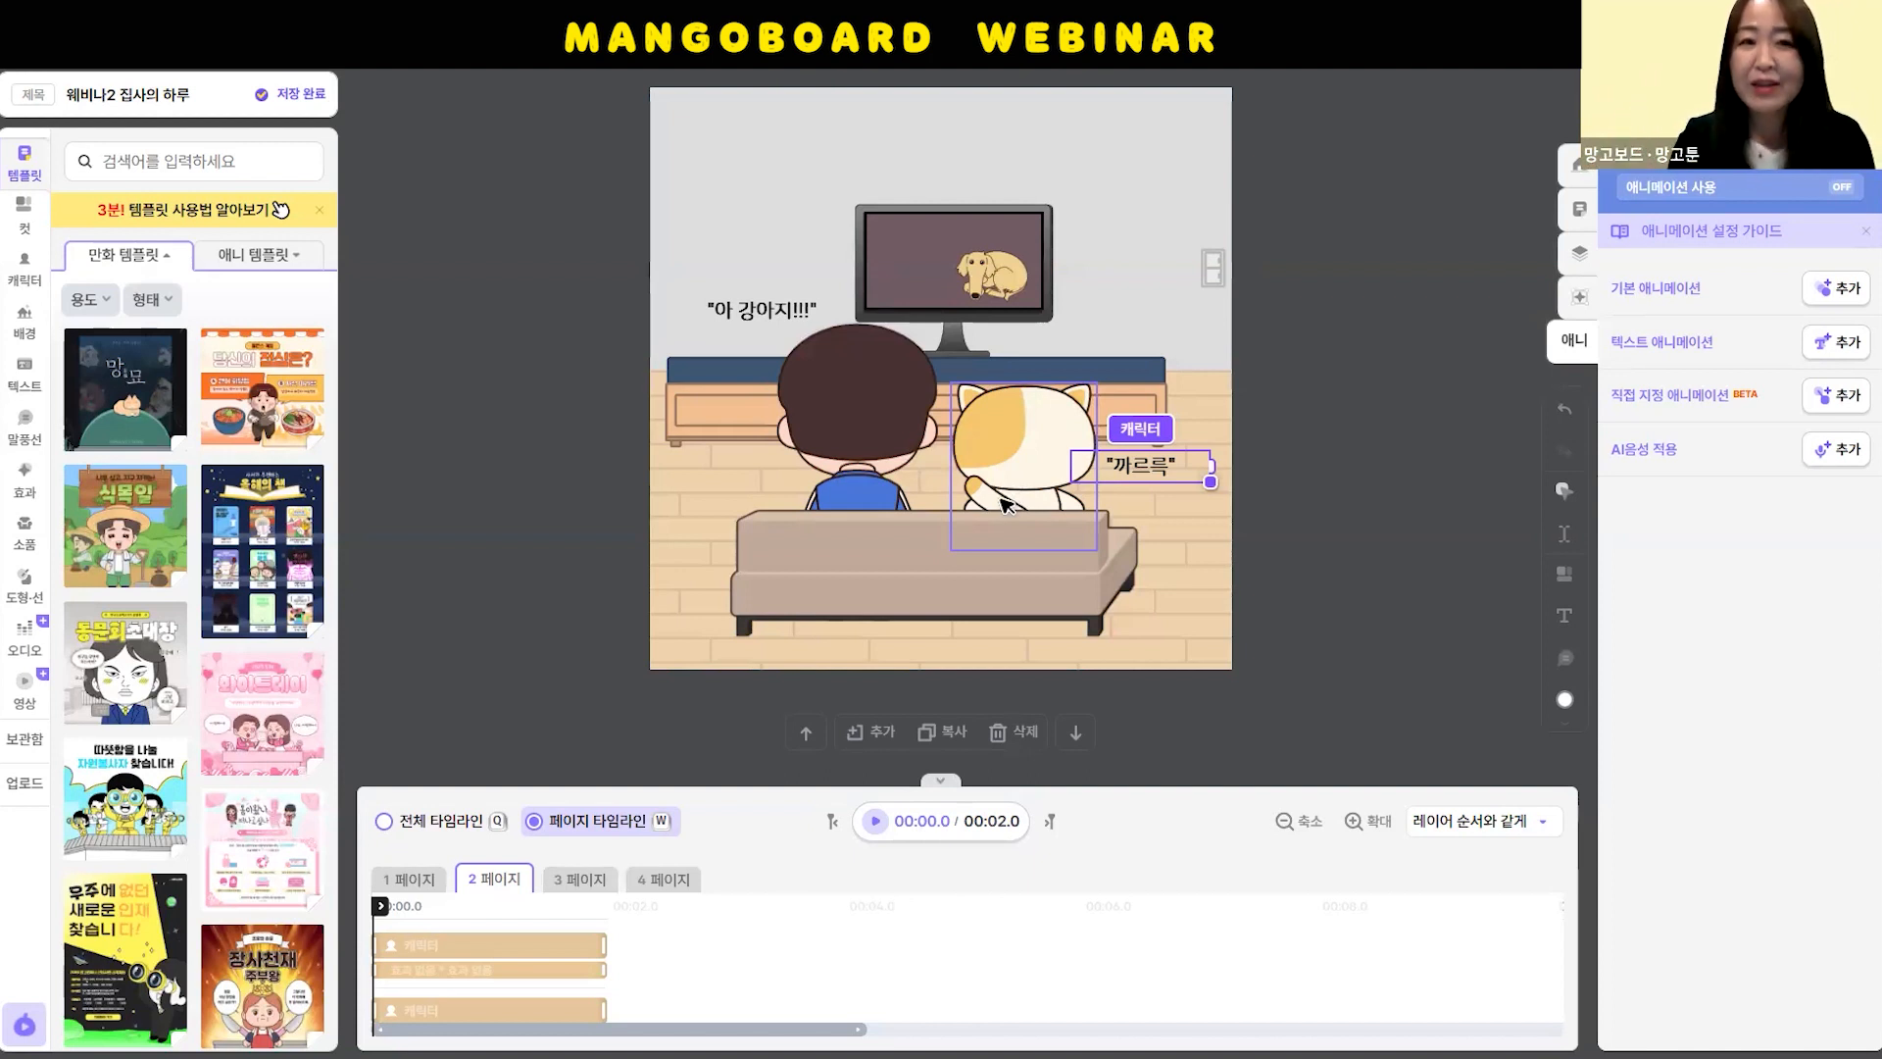
{"action": "left_click", "coordinate": [761, 310]}
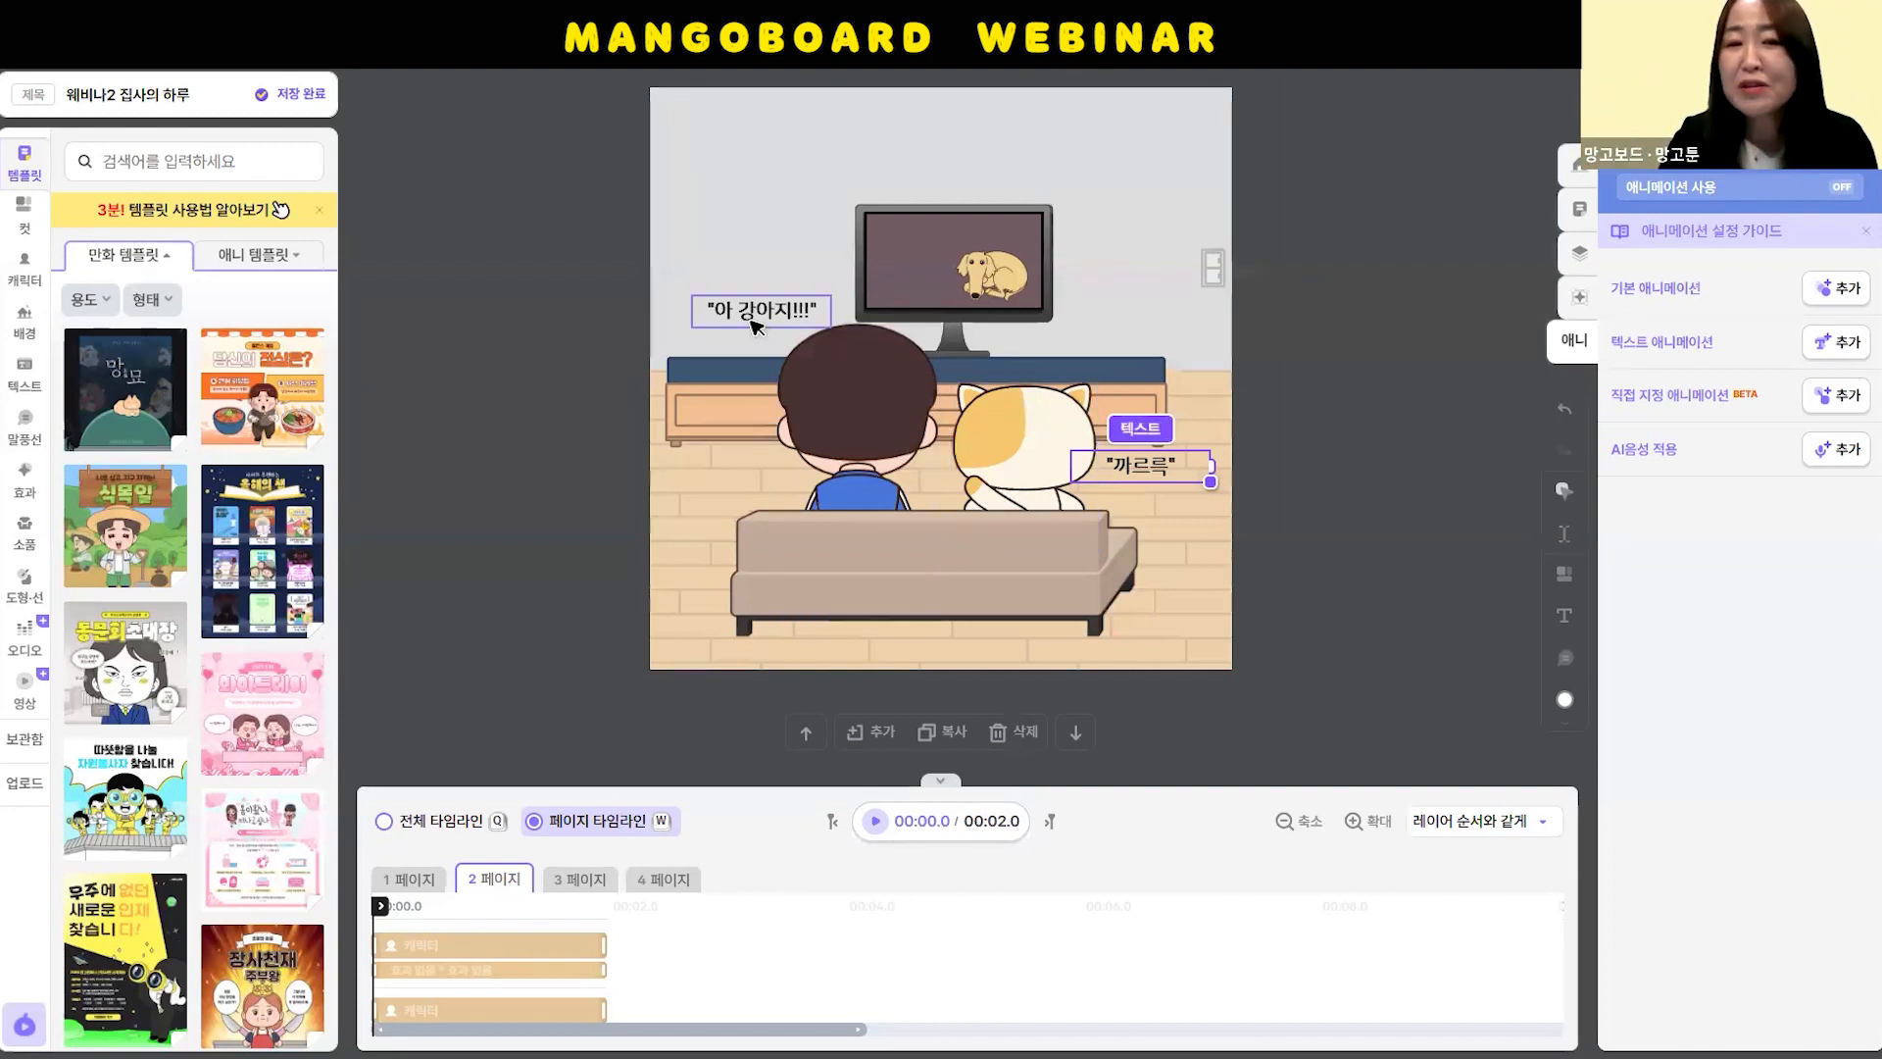
{"action": "left_click", "coordinate": [1140, 469]}
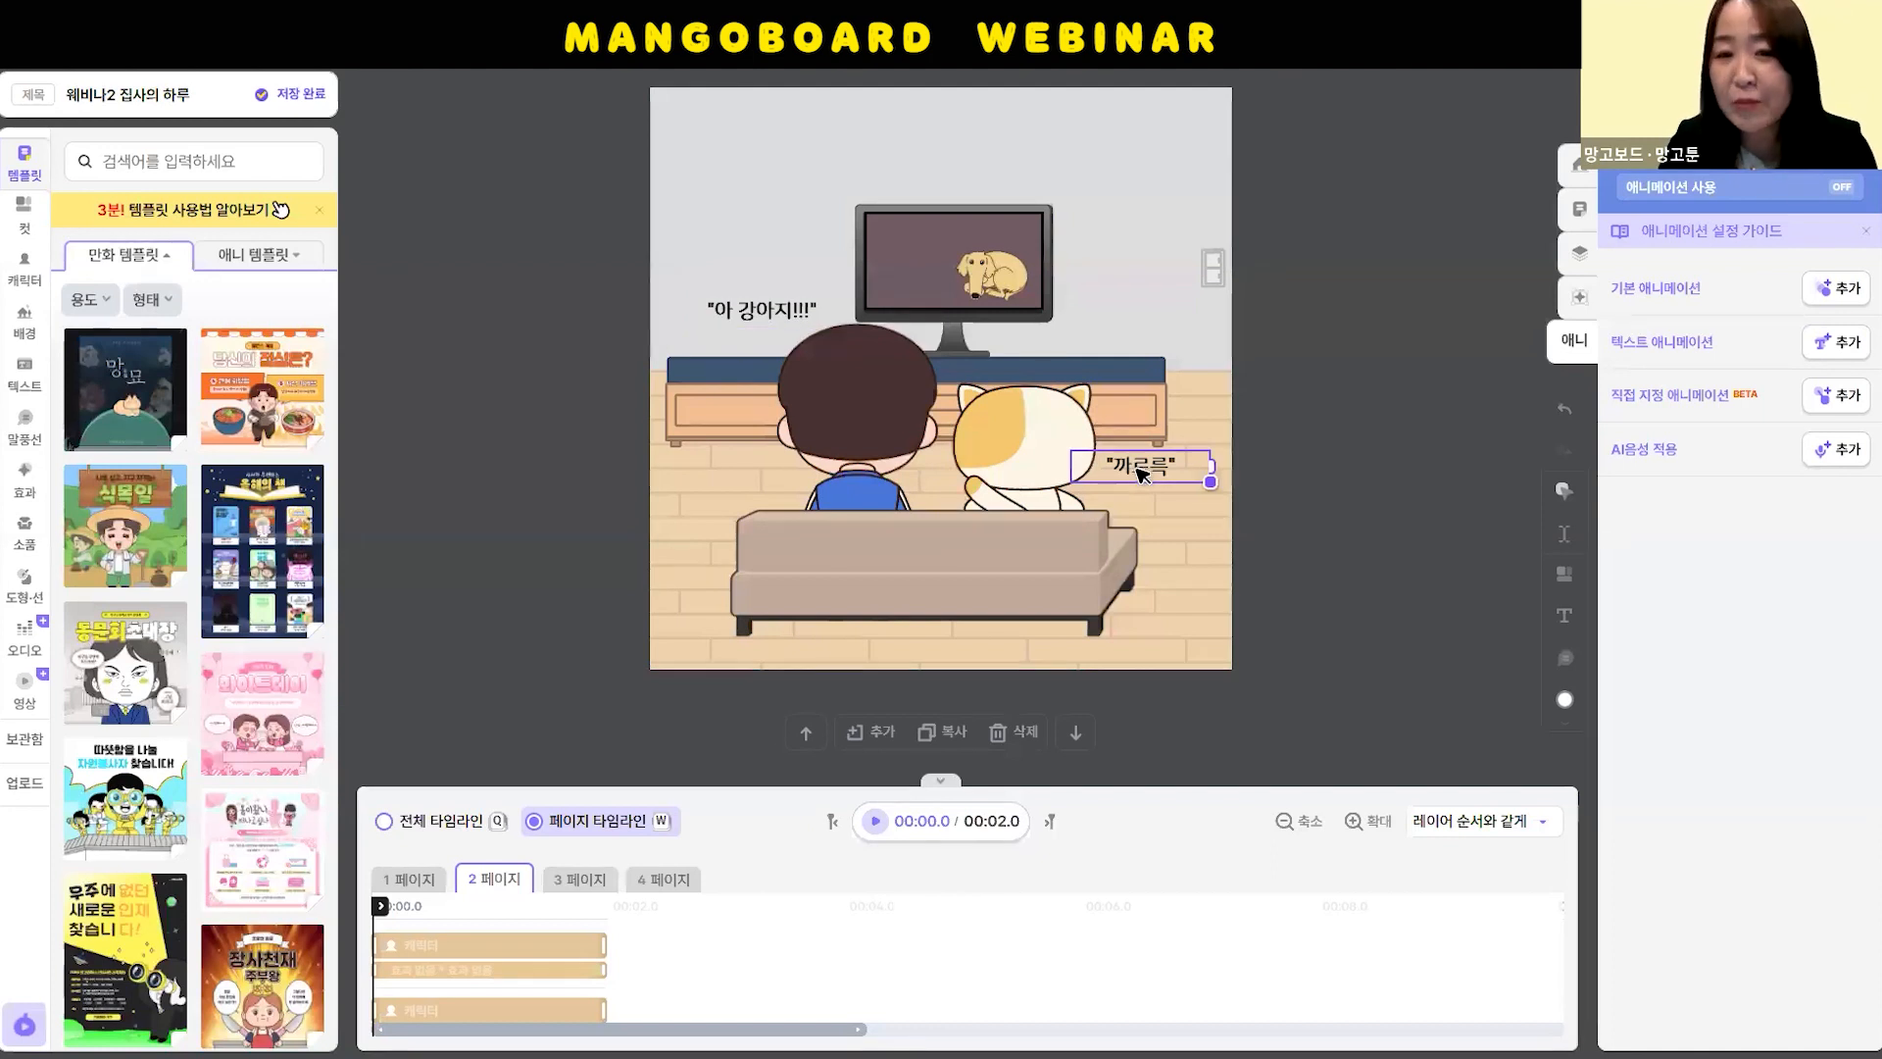
Start adding an AI voice to the '아 강아지!!!' text and filter the male voices by the student age group (학생)
{"action": "left_click", "coordinate": [770, 312]}
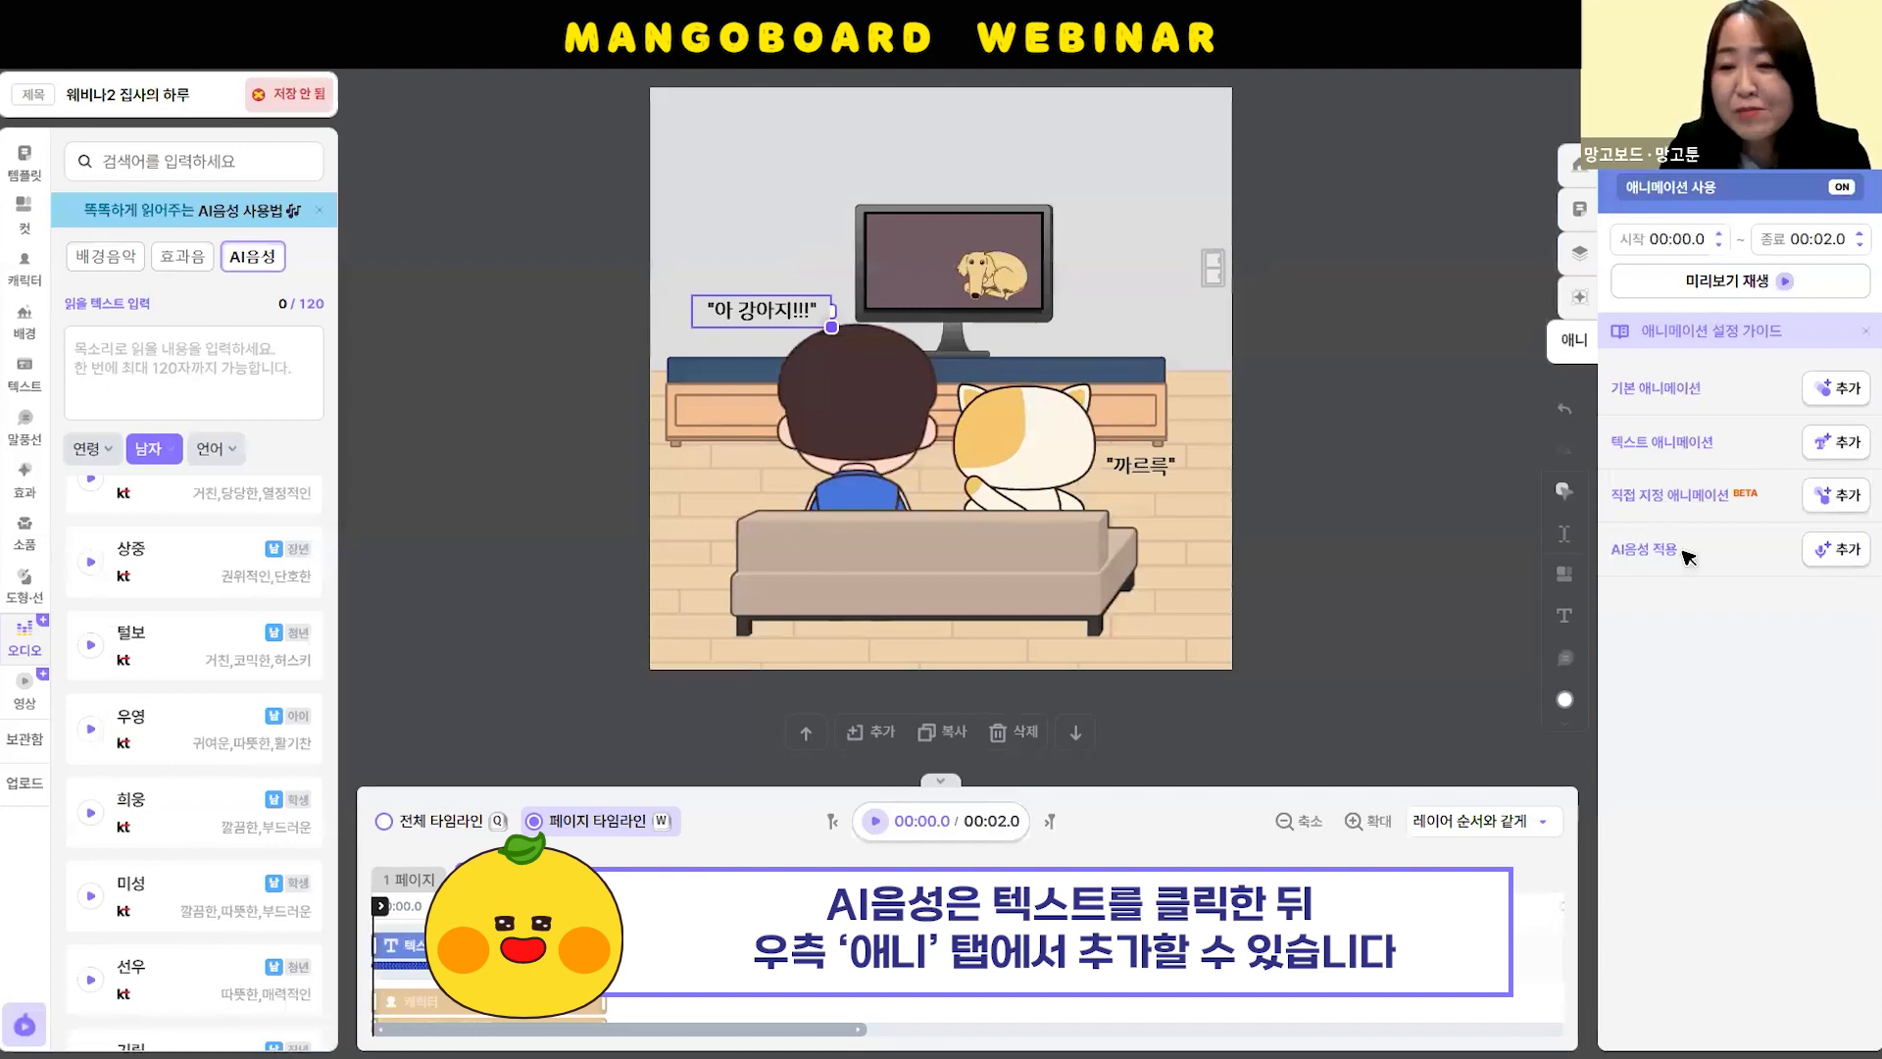
{"action": "left_click", "coordinate": [1835, 549]}
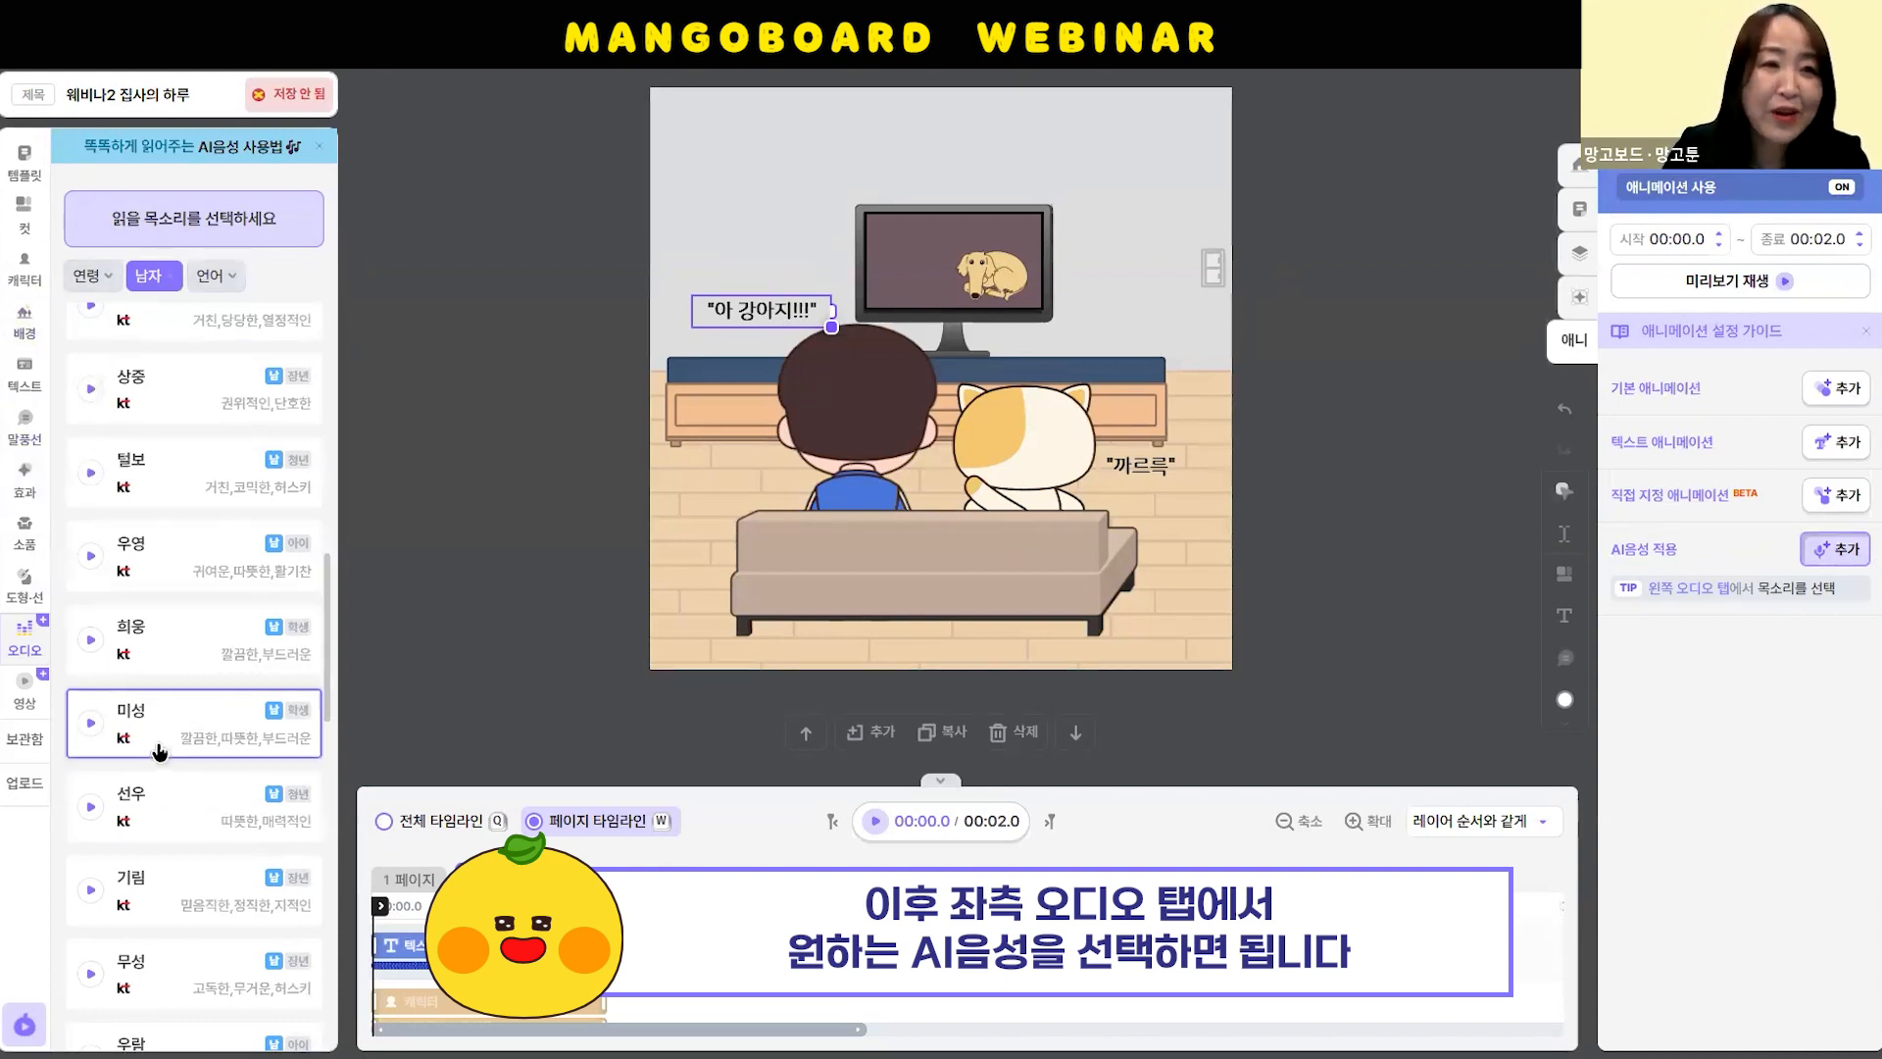
{"action": "left_click", "coordinate": [86, 276]}
{"action": "left_click", "coordinate": [152, 428]}
{"action": "left_click", "coordinate": [152, 392]}
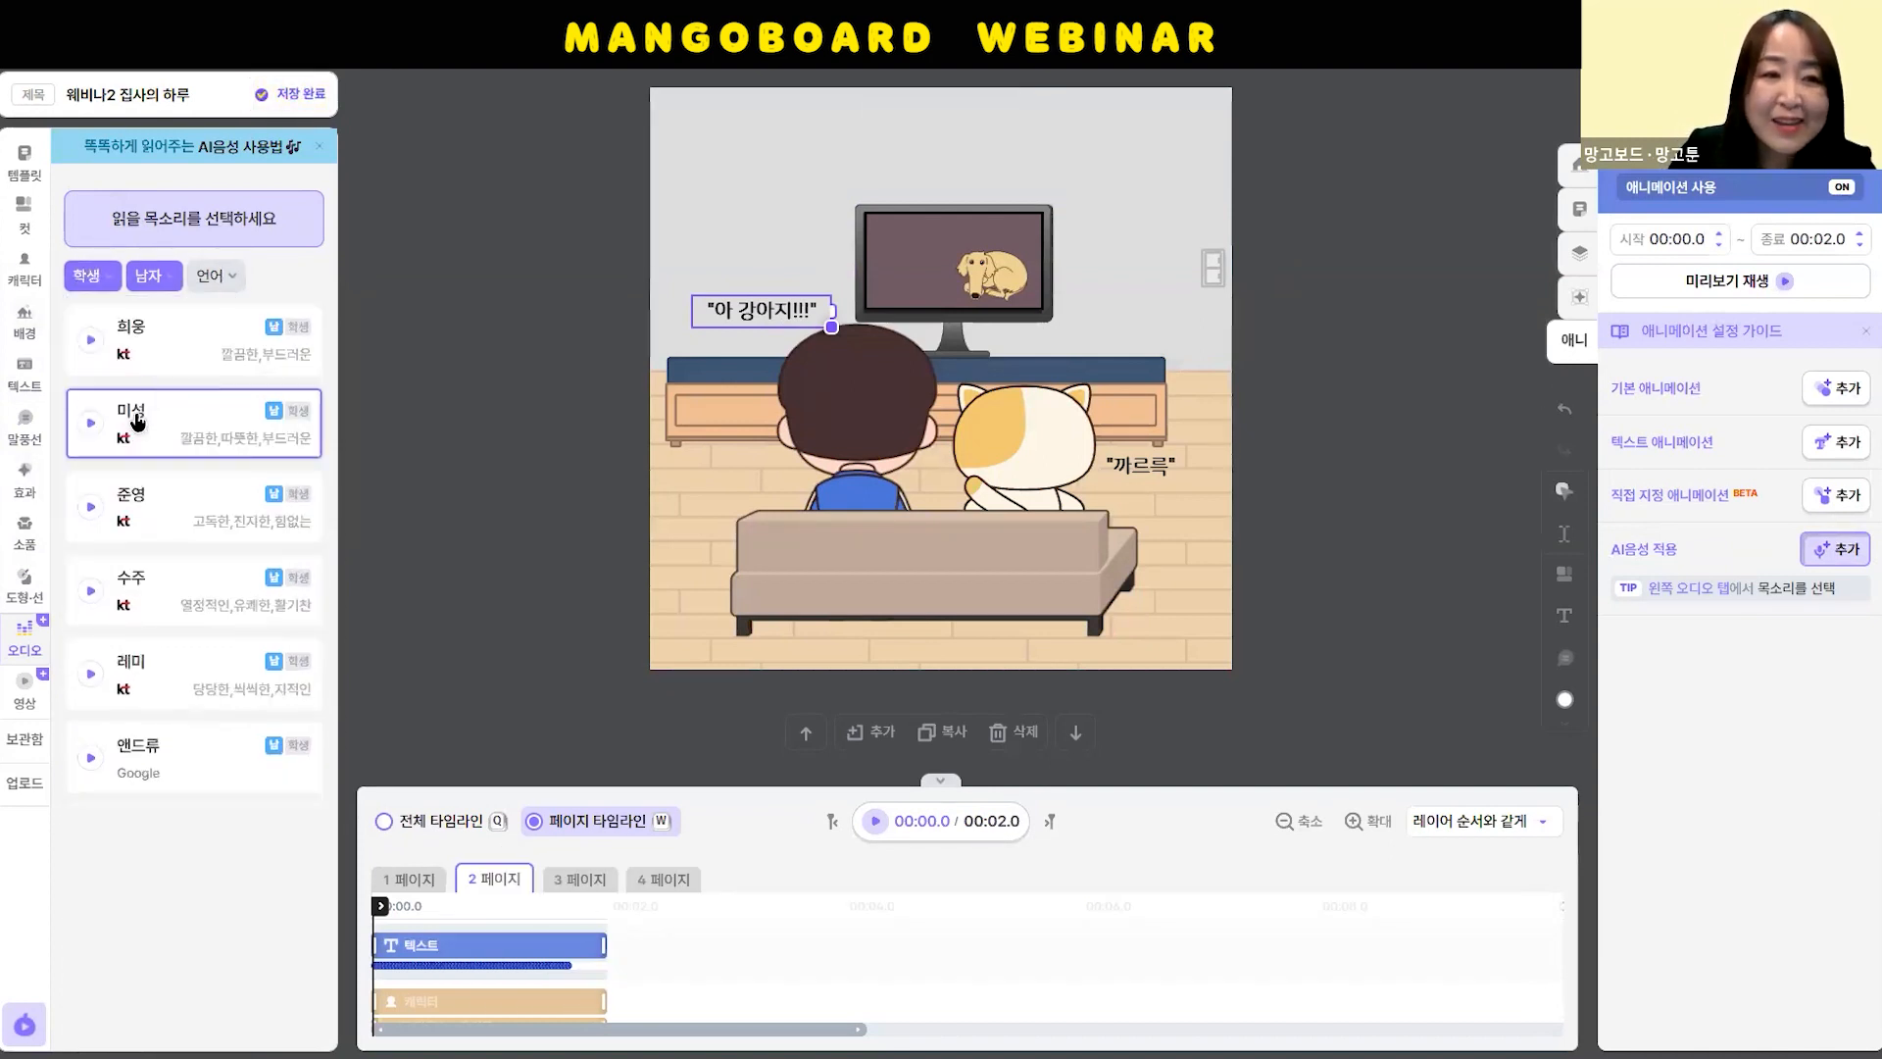
Apply the male child (아이) AI voice 우영 to the '아 강아지!!!' text and play page 2
{"action": "left_click", "coordinate": [96, 276]}
{"action": "left_click", "coordinate": [184, 355]}
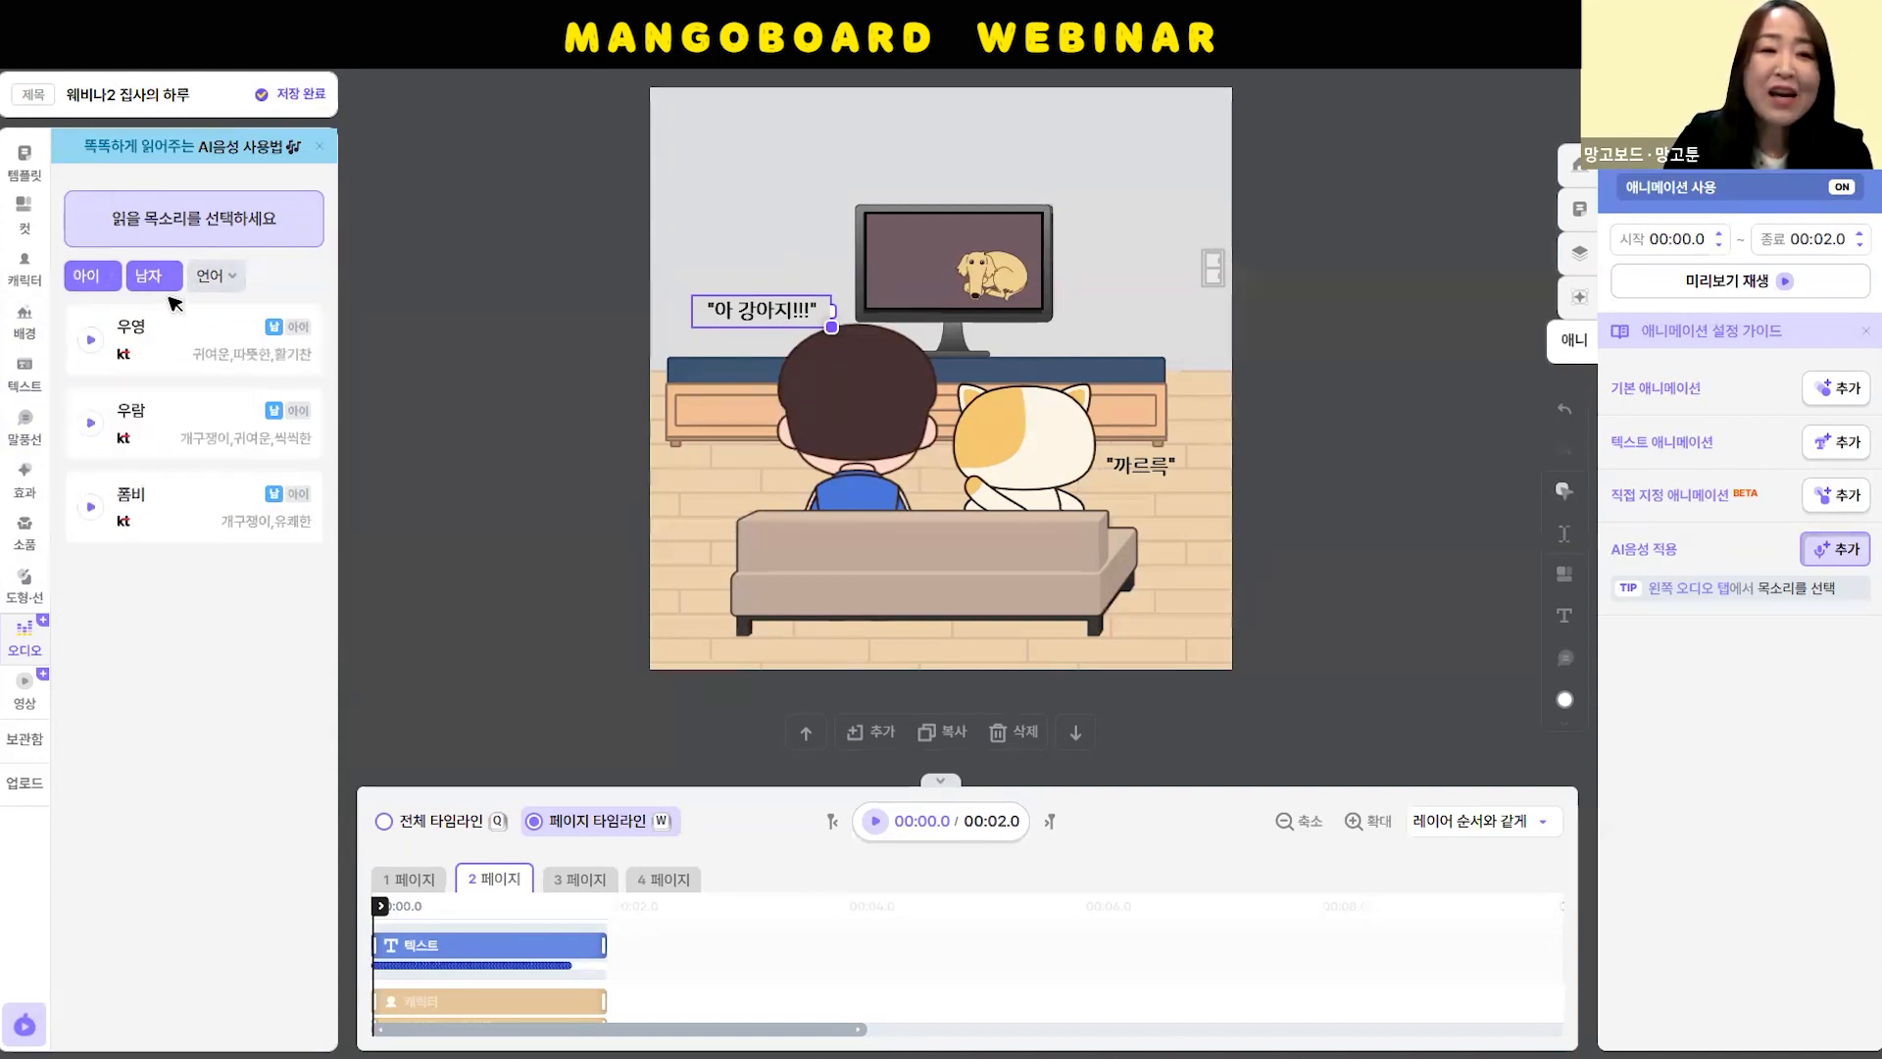
{"action": "left_click", "coordinate": [91, 341]}
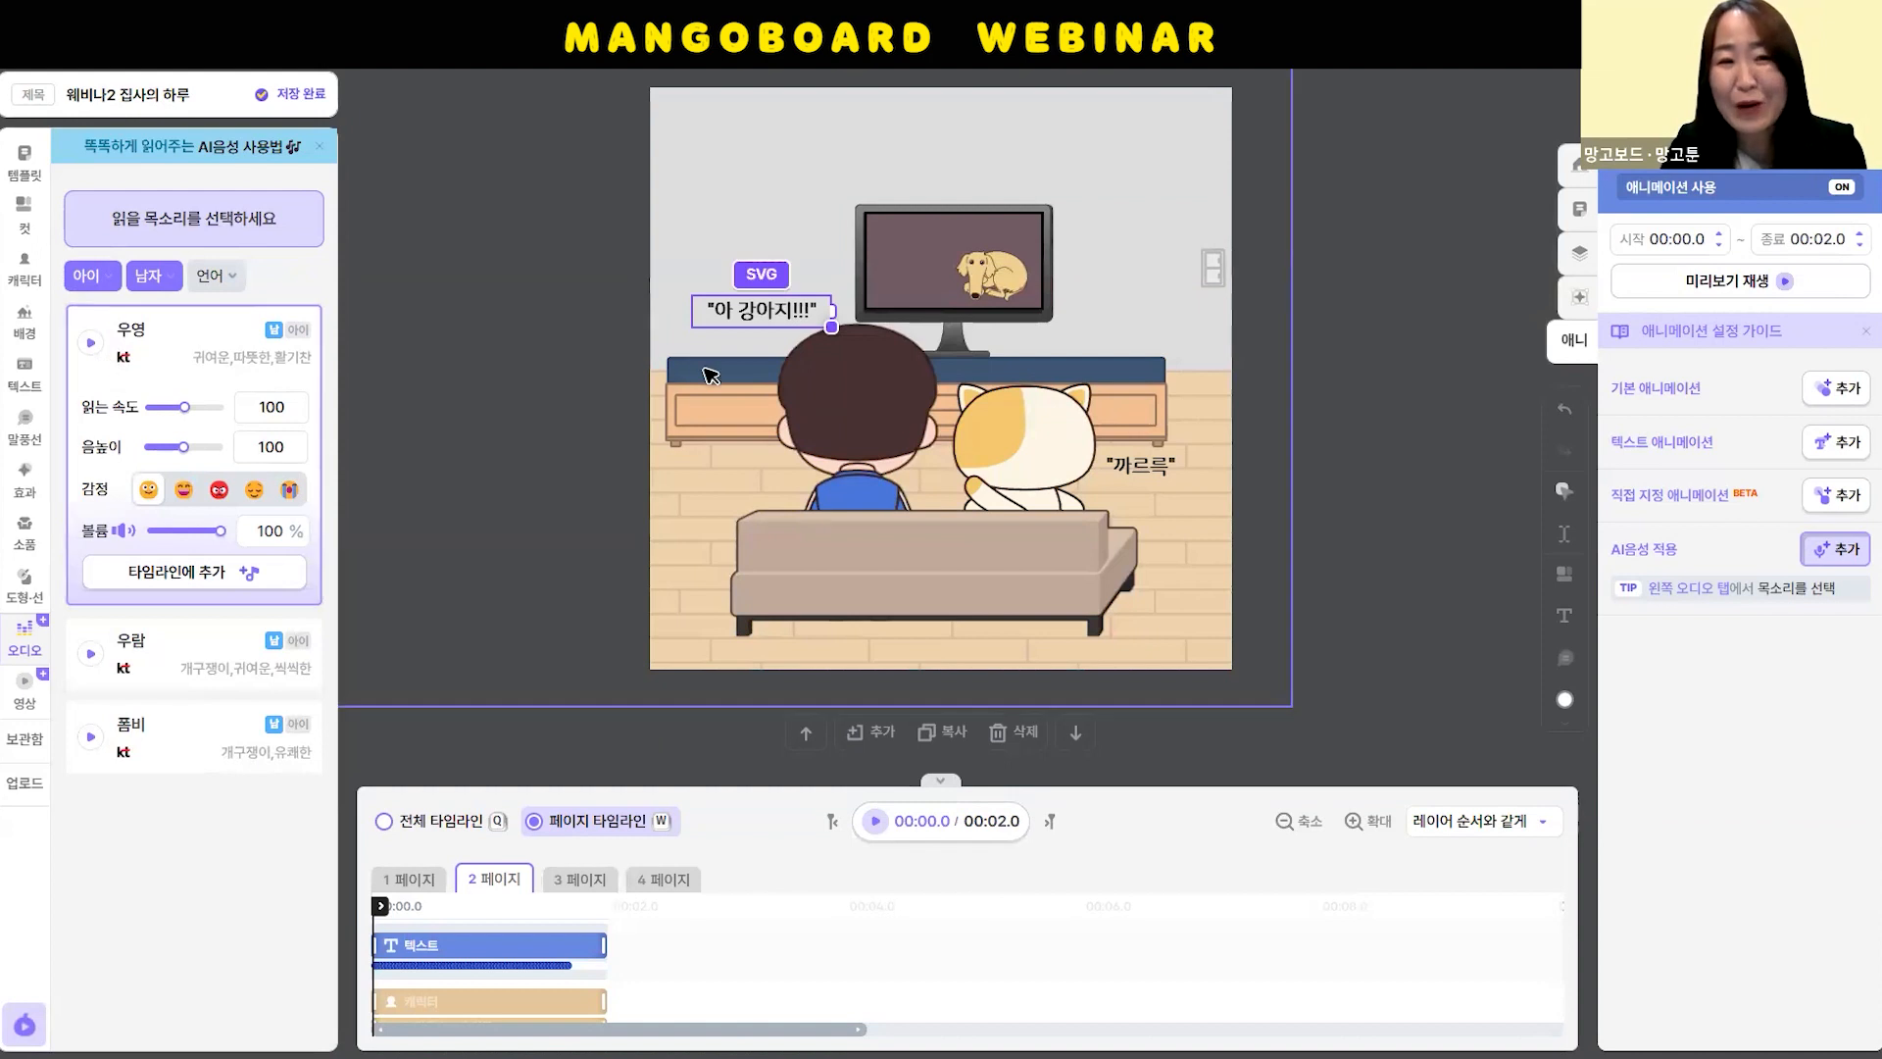
{"action": "left_click", "coordinate": [183, 580]}
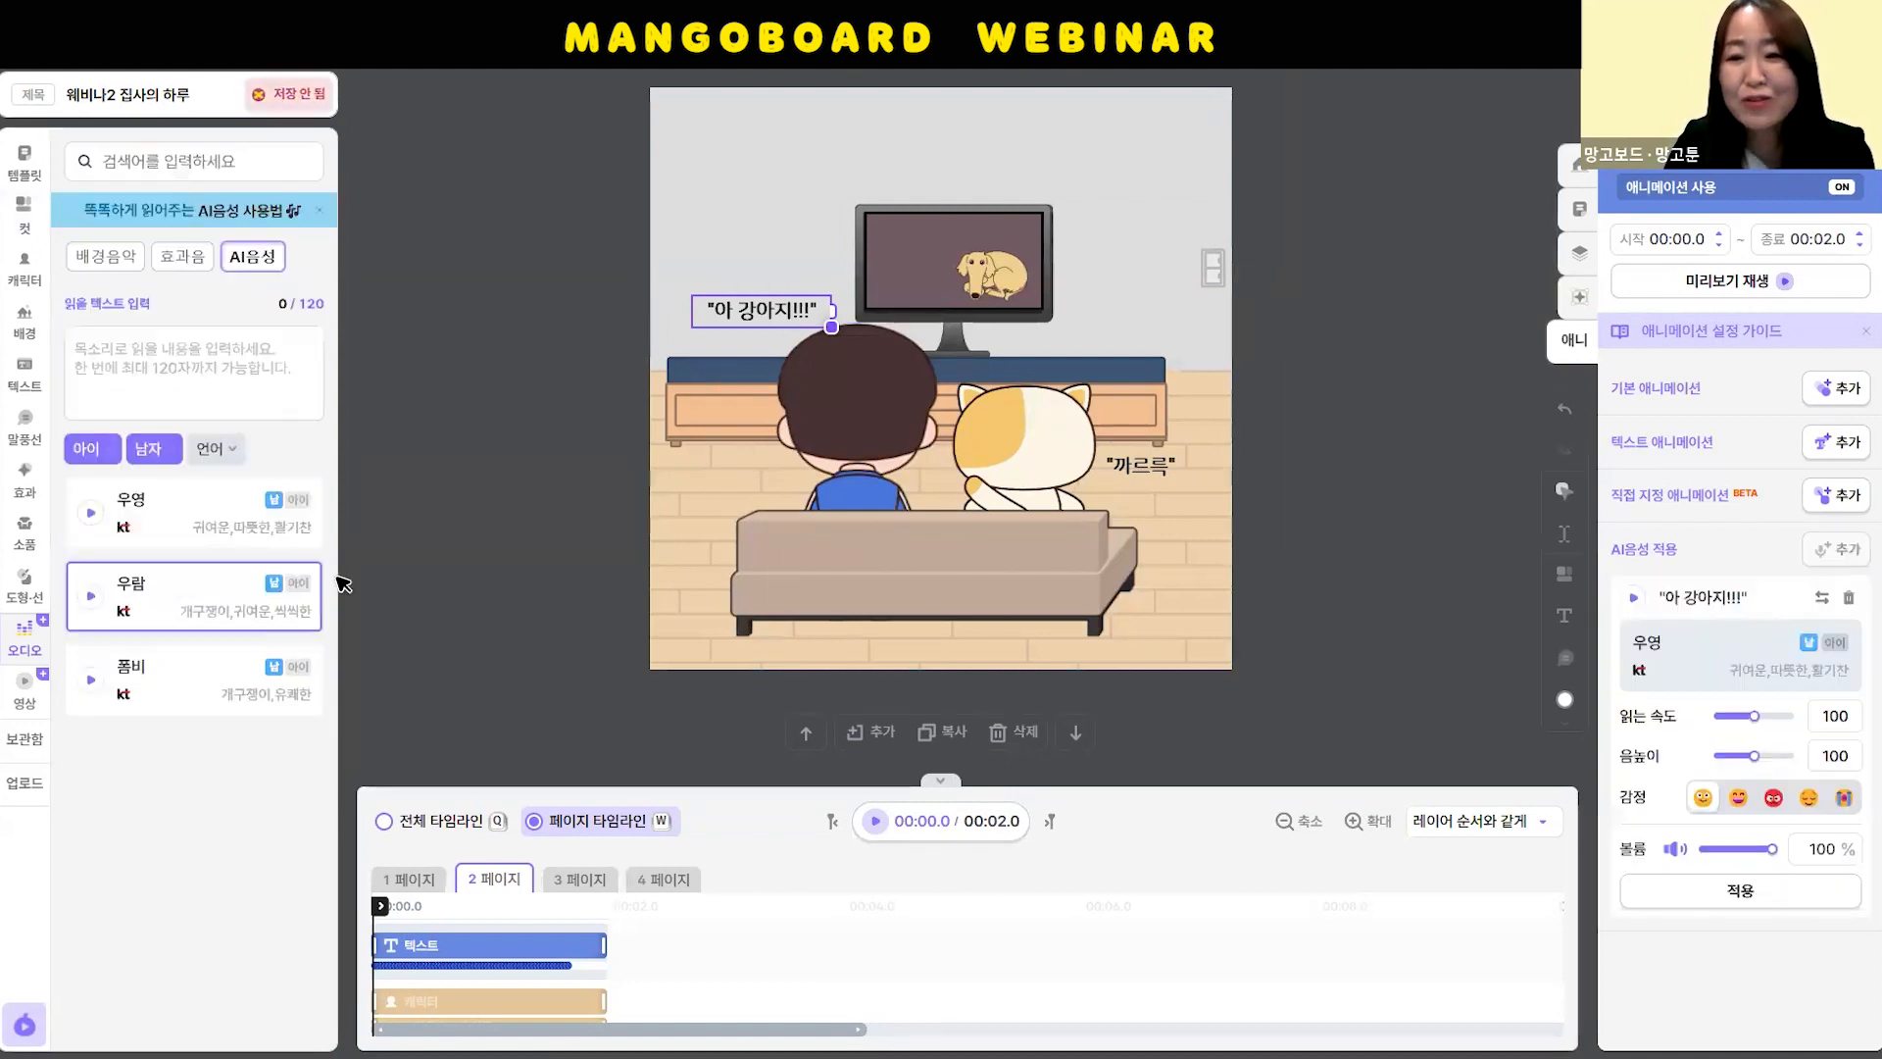
{"action": "left_click", "coordinate": [879, 827]}
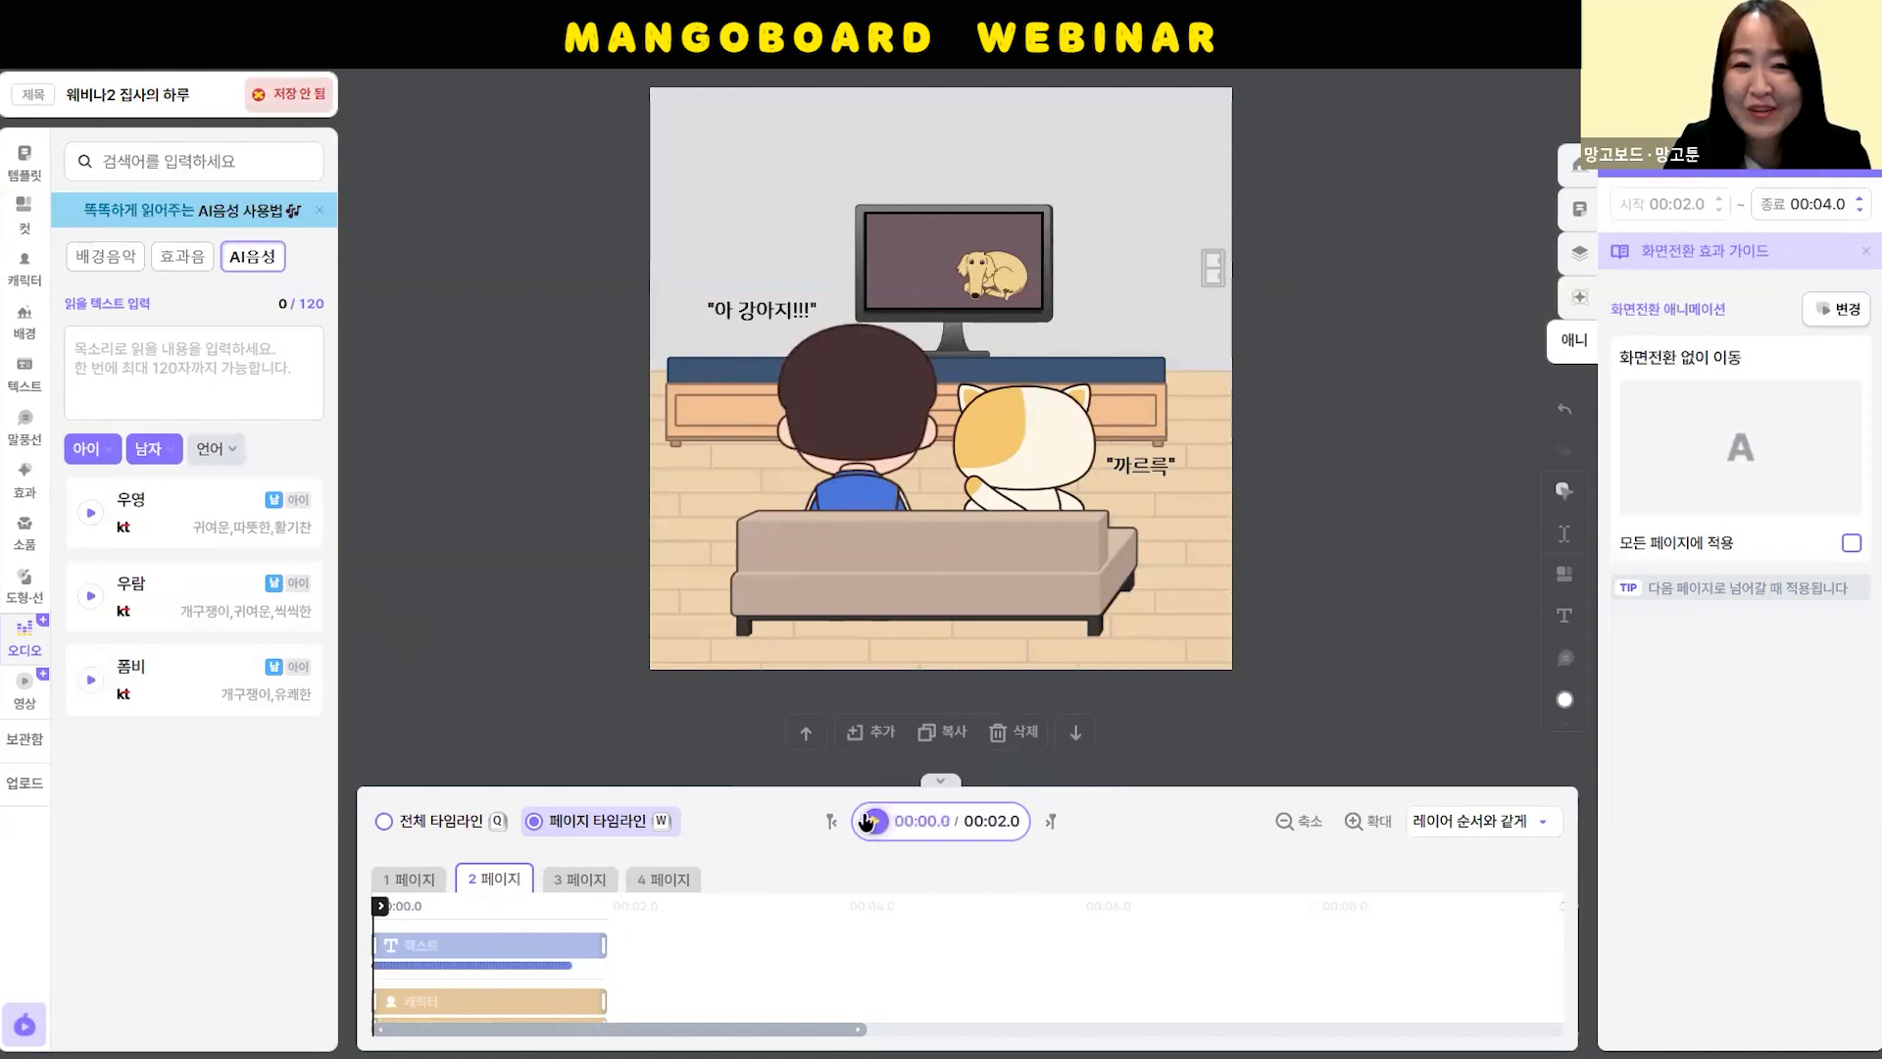
Apply the male young-adult (청년) AI voice 강남 to the '까르륵' text and play page 2
{"action": "left_click", "coordinate": [1151, 473]}
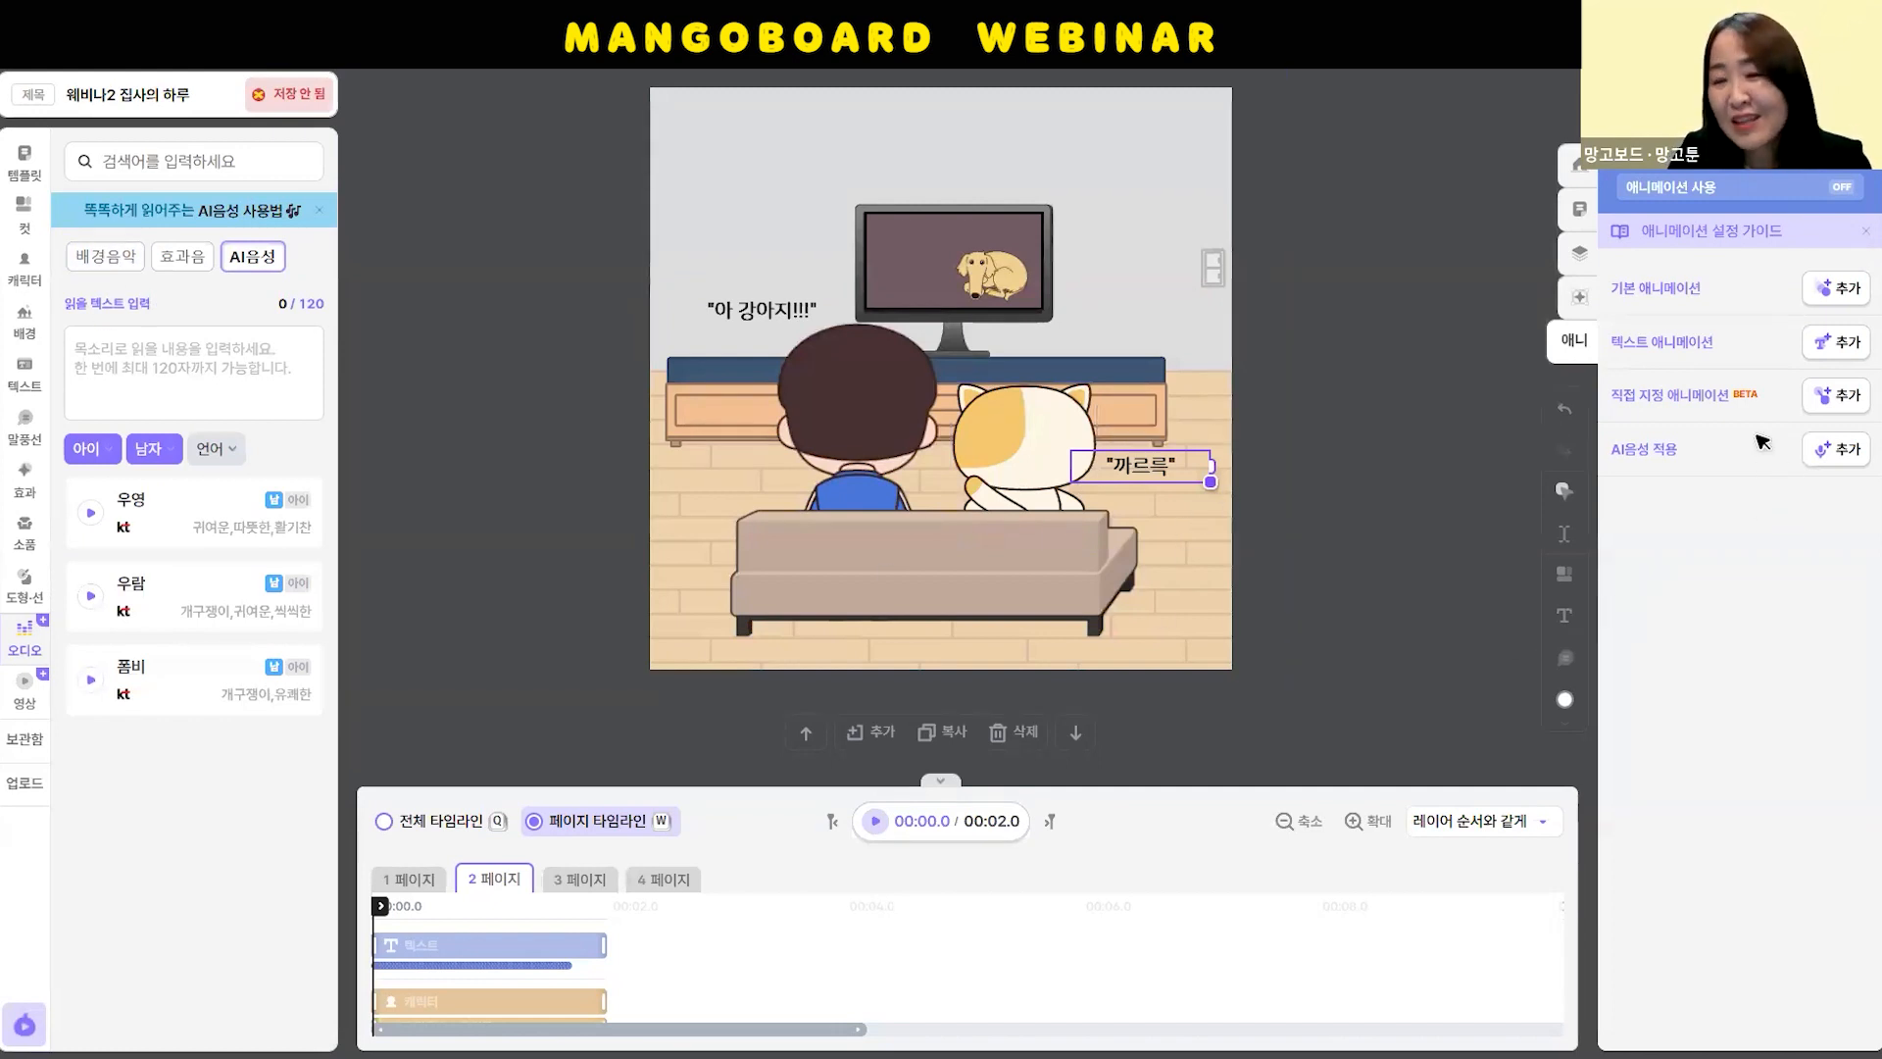
{"action": "left_click", "coordinate": [1838, 449]}
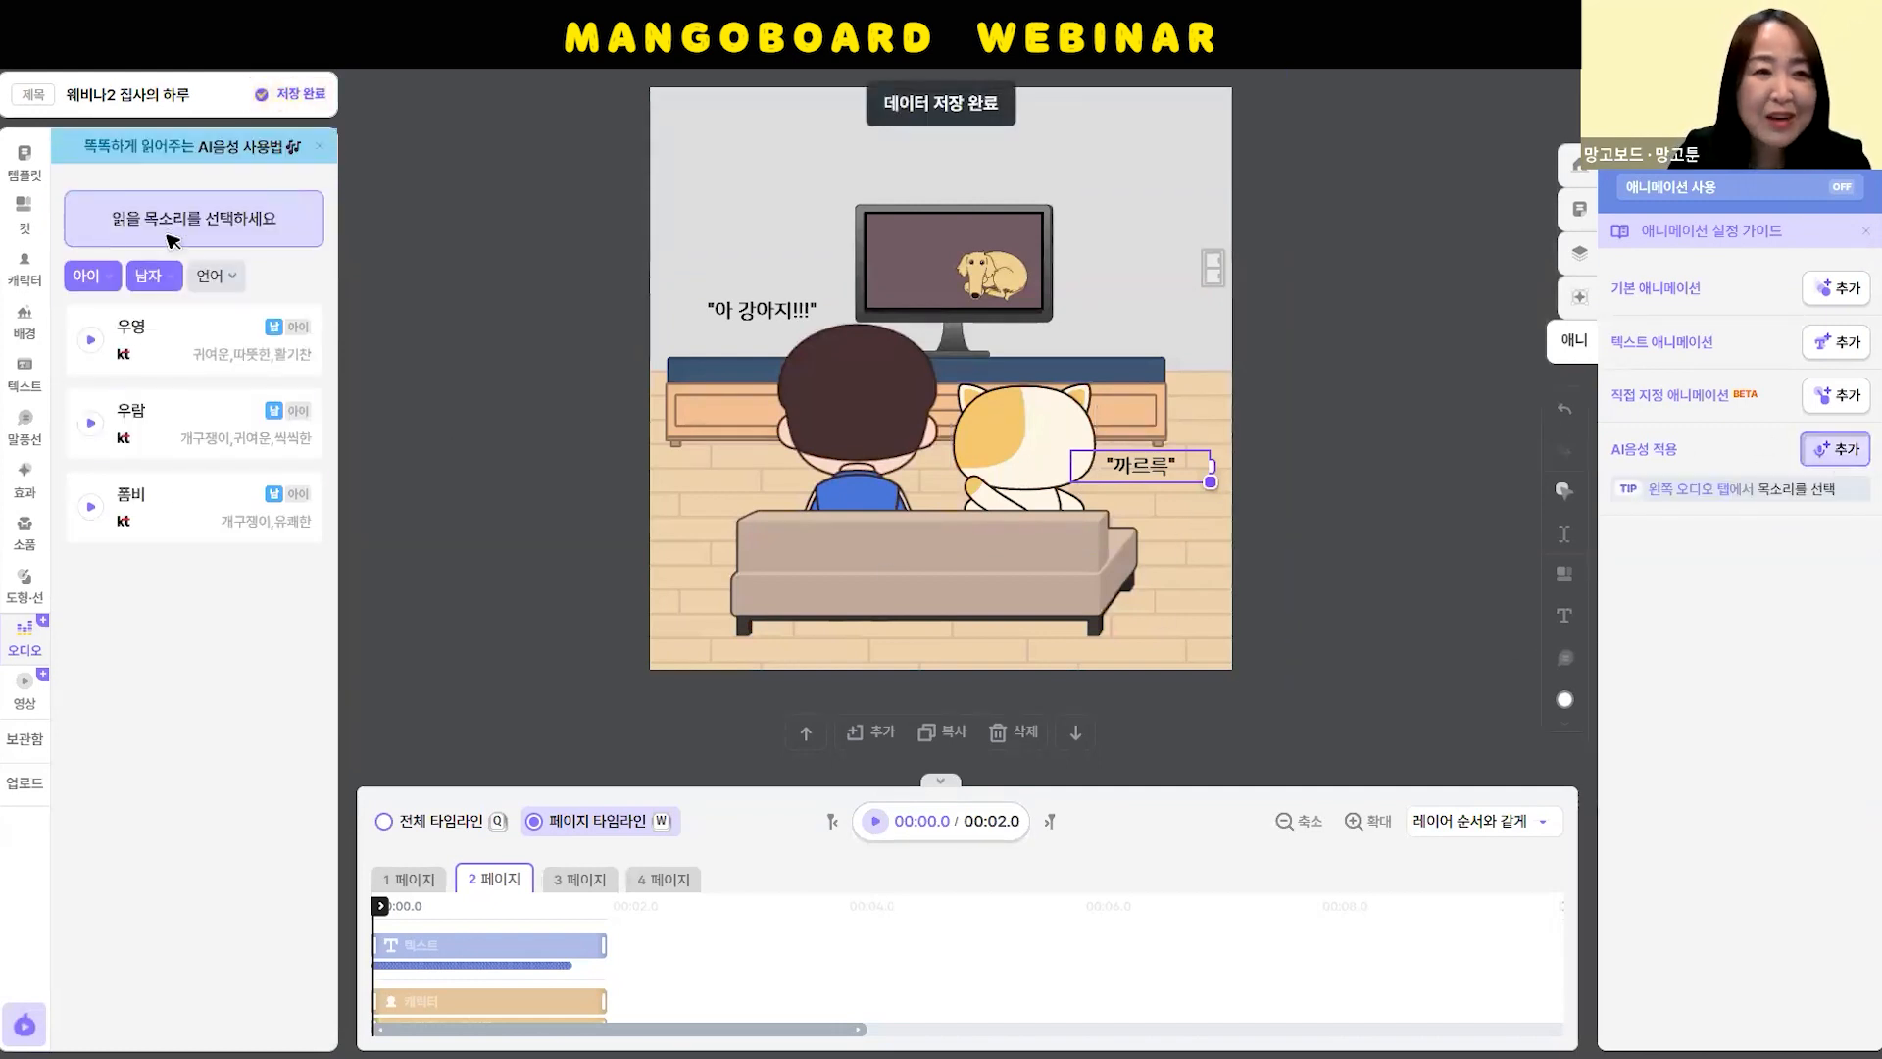
{"action": "left_click", "coordinate": [93, 278]}
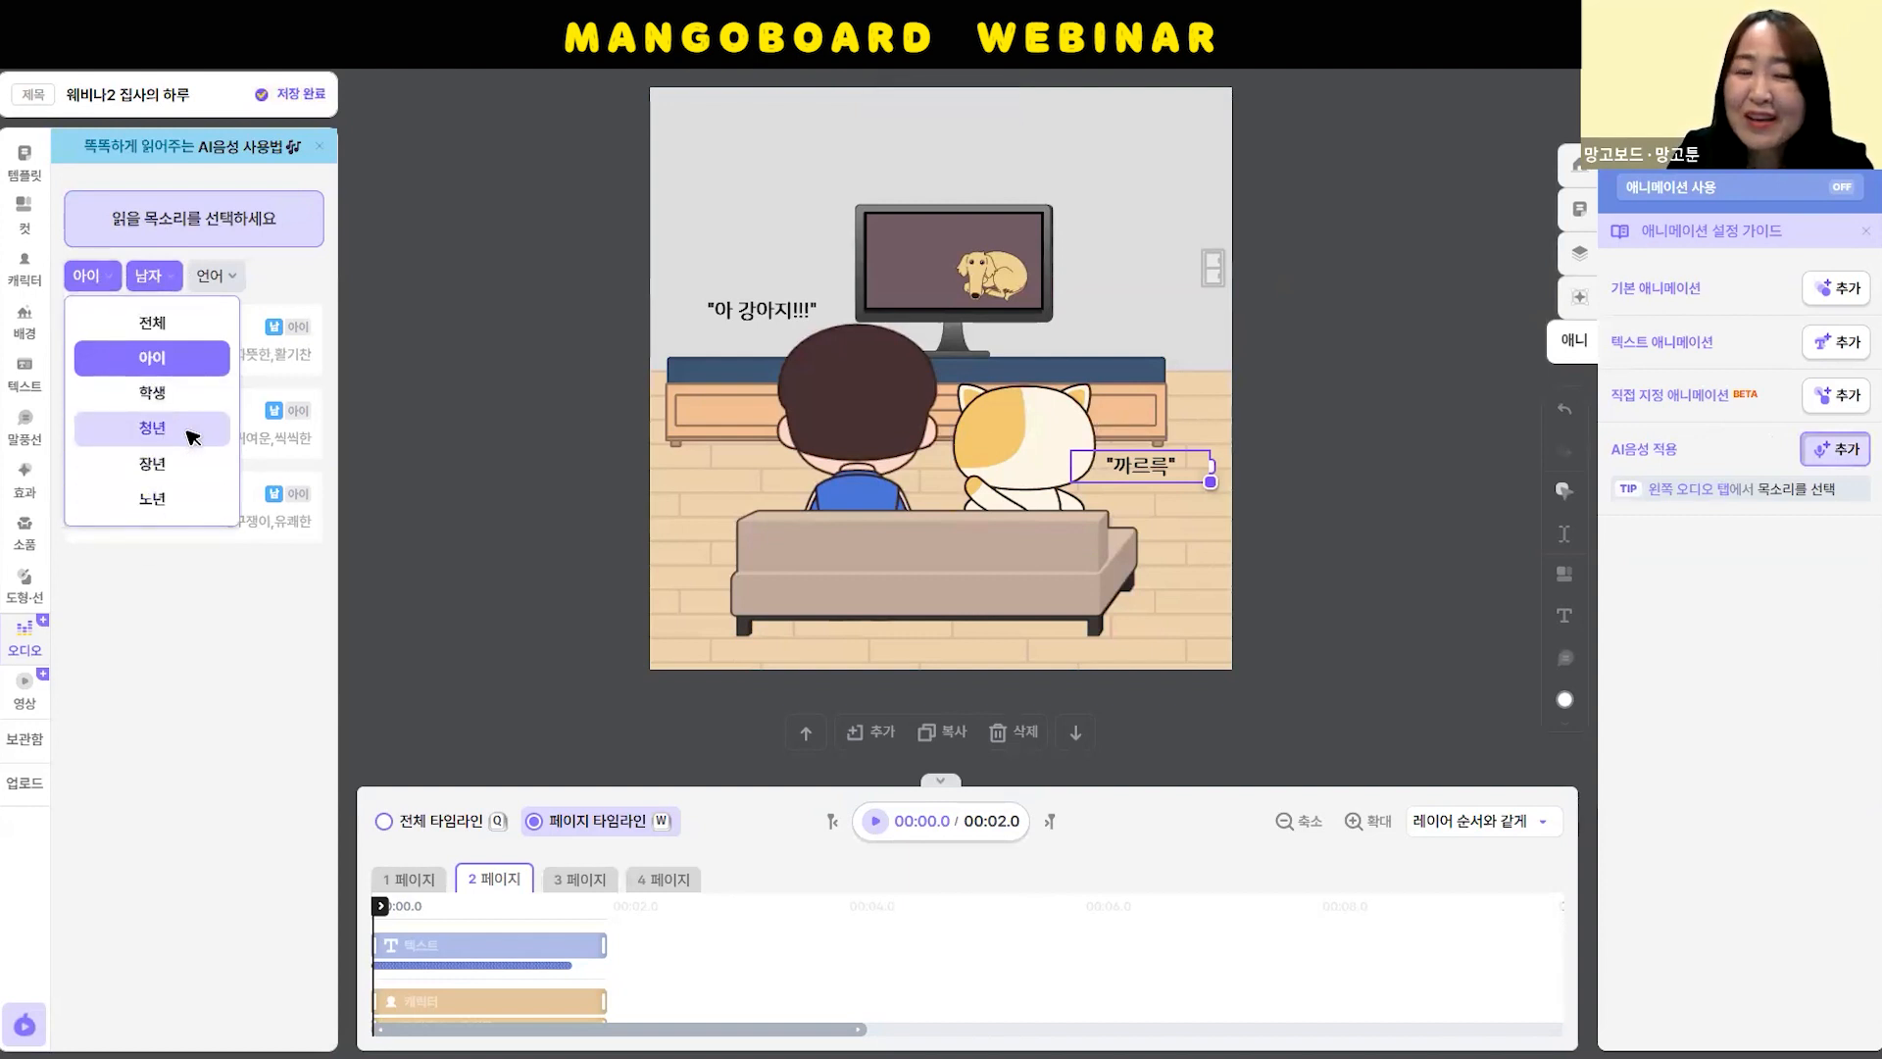
{"action": "left_click", "coordinate": [183, 431]}
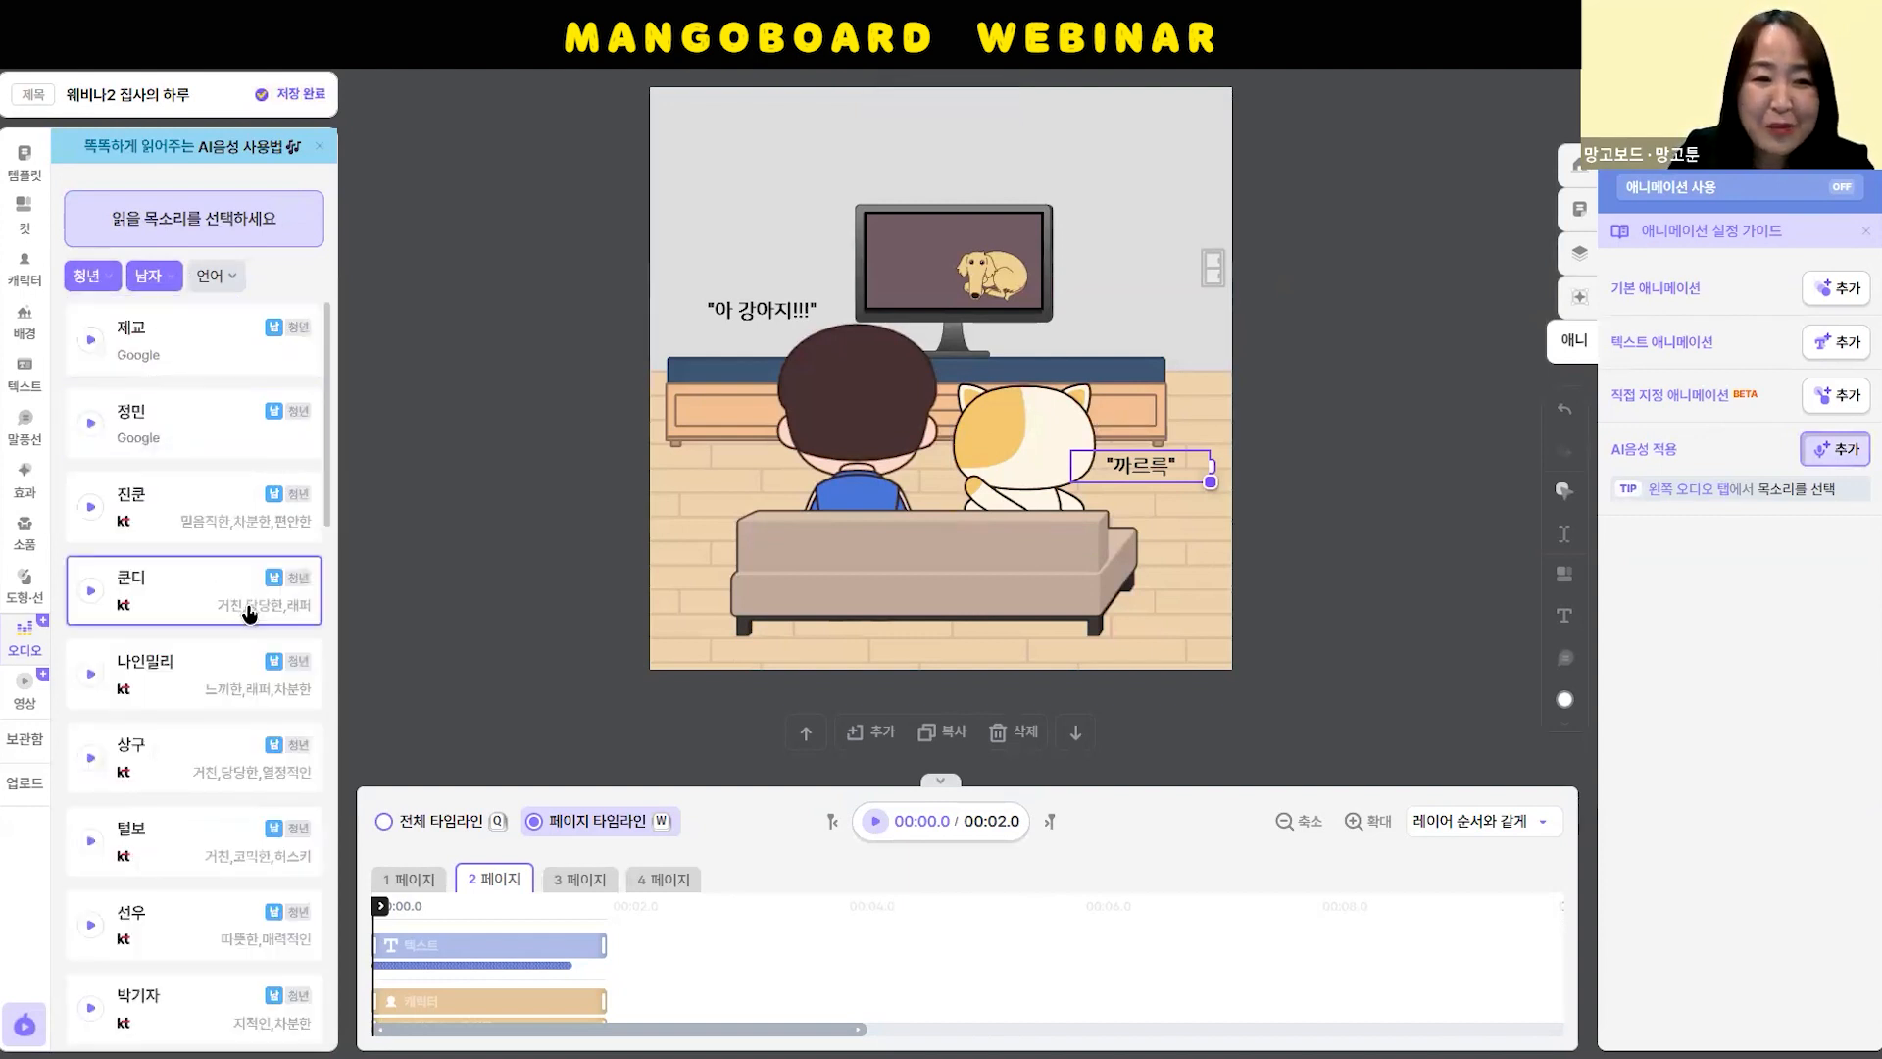
{"action": "scroll", "coordinate": [218, 504], "scroll_direction": "down", "scroll_amount": 5}
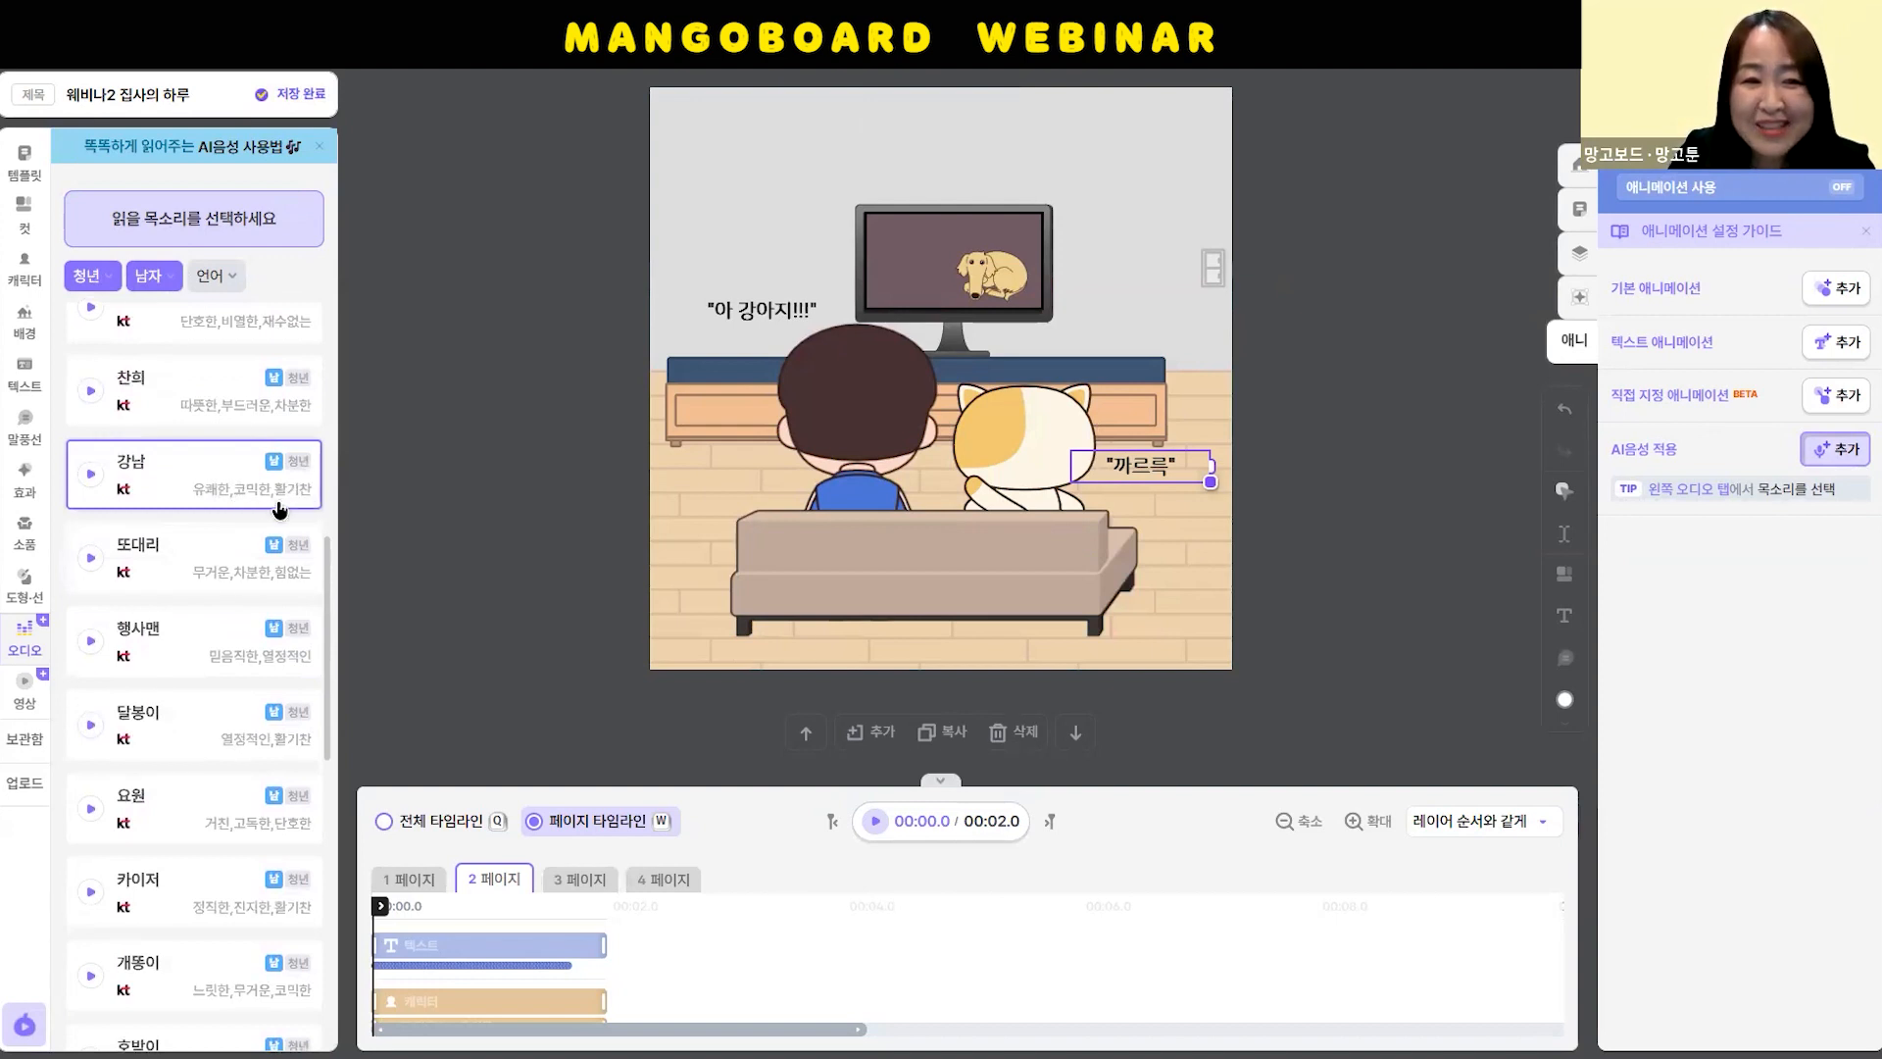
{"action": "left_click", "coordinate": [90, 482]}
{"action": "left_click", "coordinate": [197, 720]}
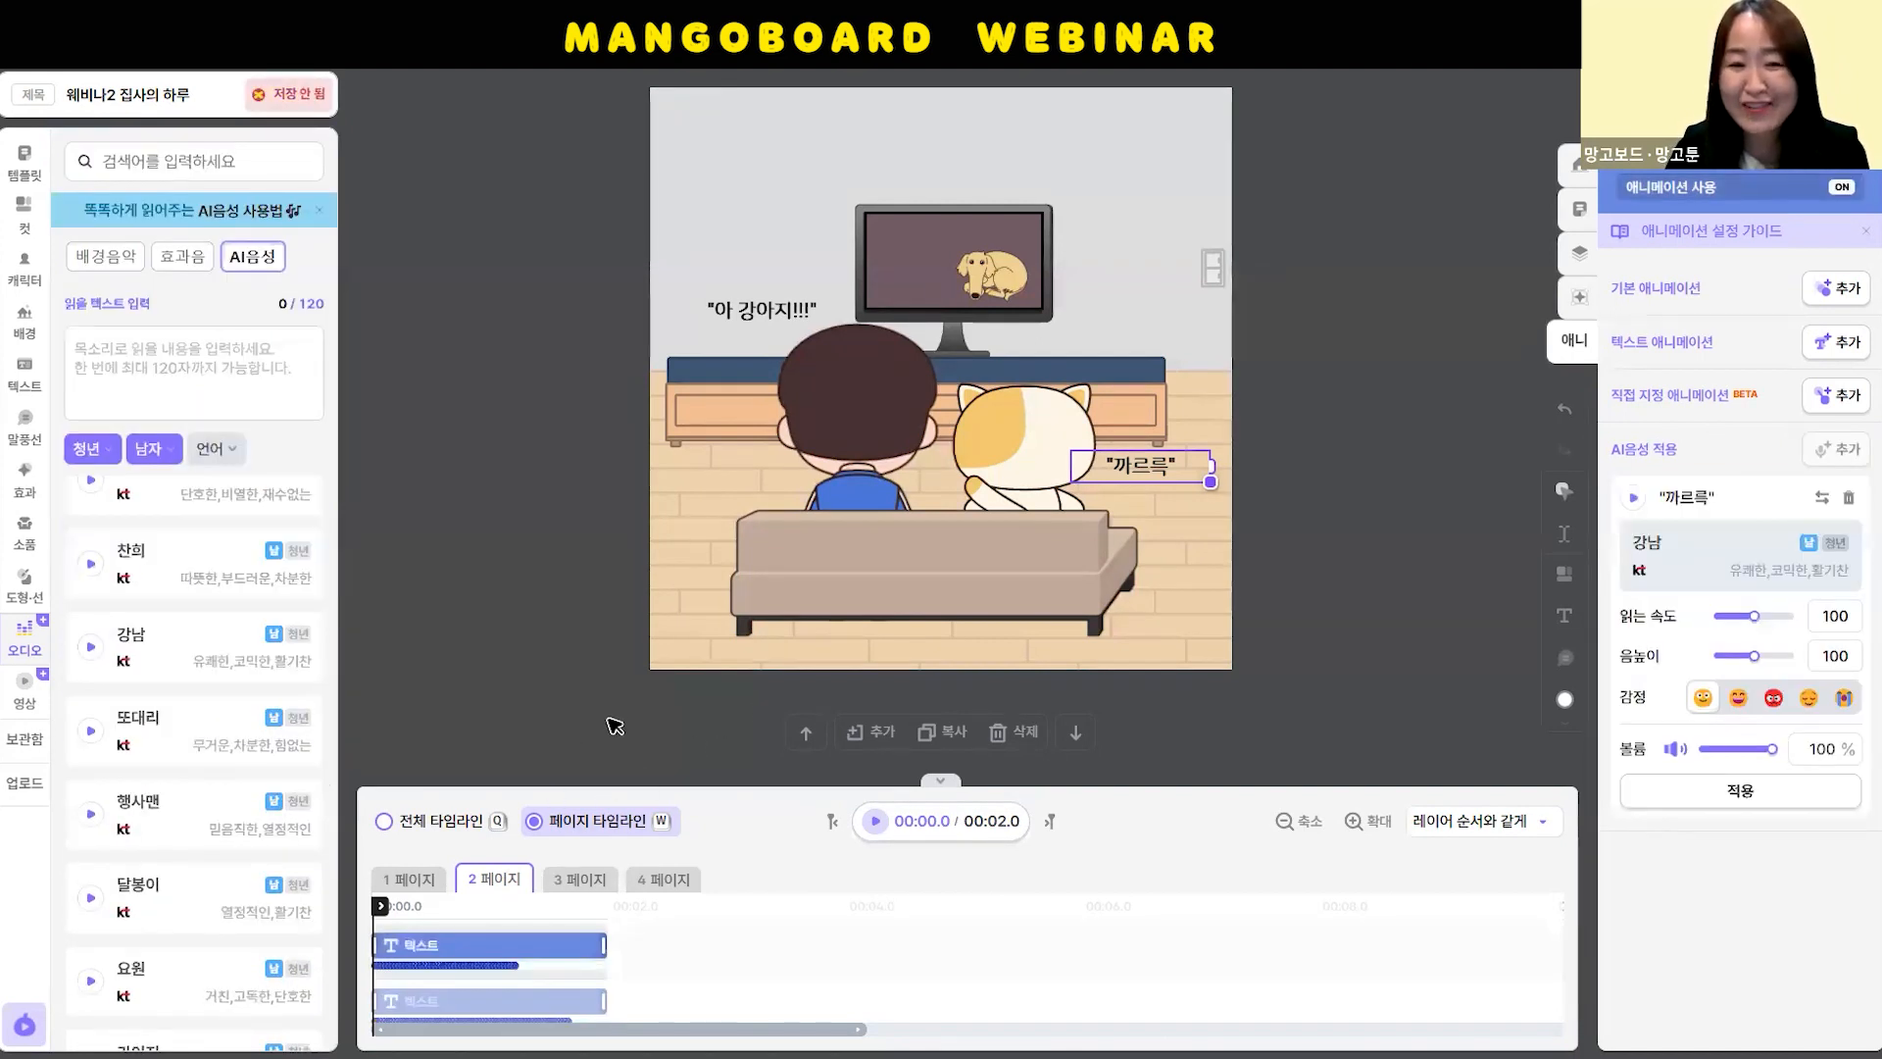
{"action": "left_click", "coordinate": [874, 826]}
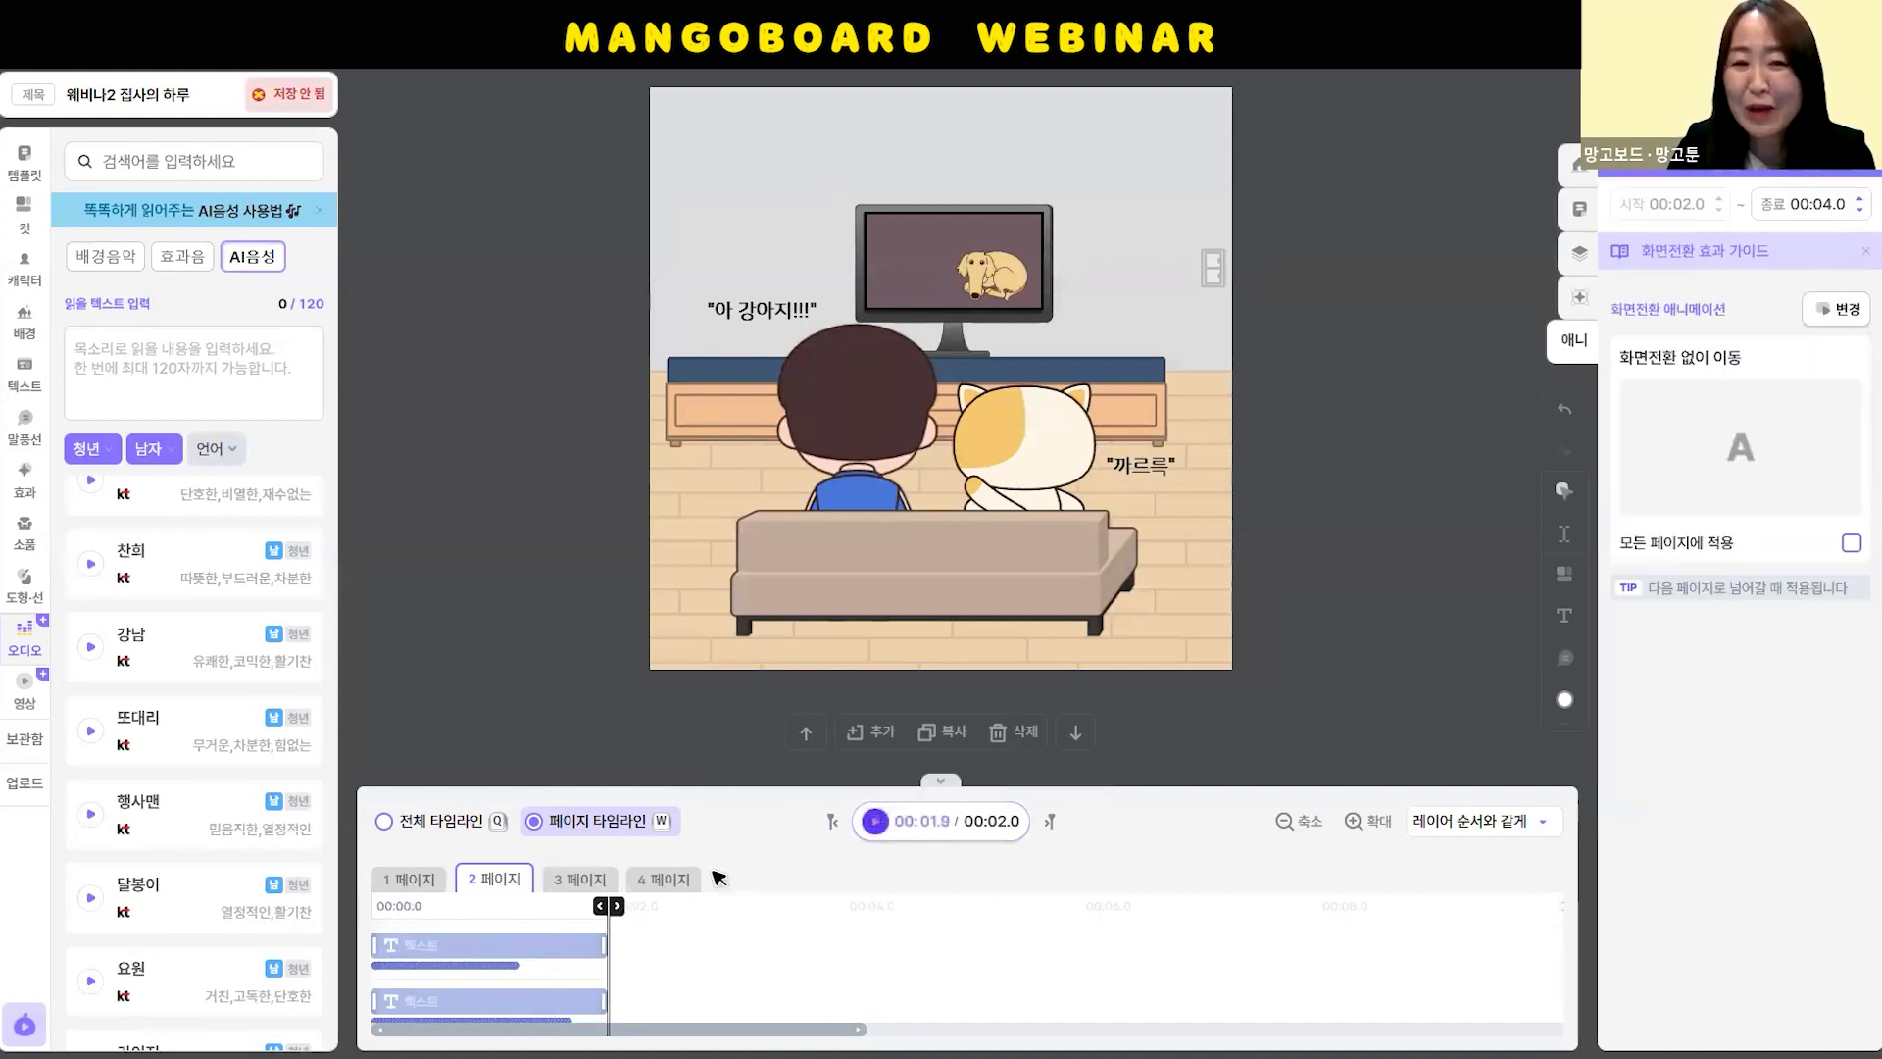
Enlarge the timeline area and extend the duration of page 2 to 3.6 seconds
{"action": "left_click_drag", "start_coordinate": [756, 784], "coordinate": [768, 541]}
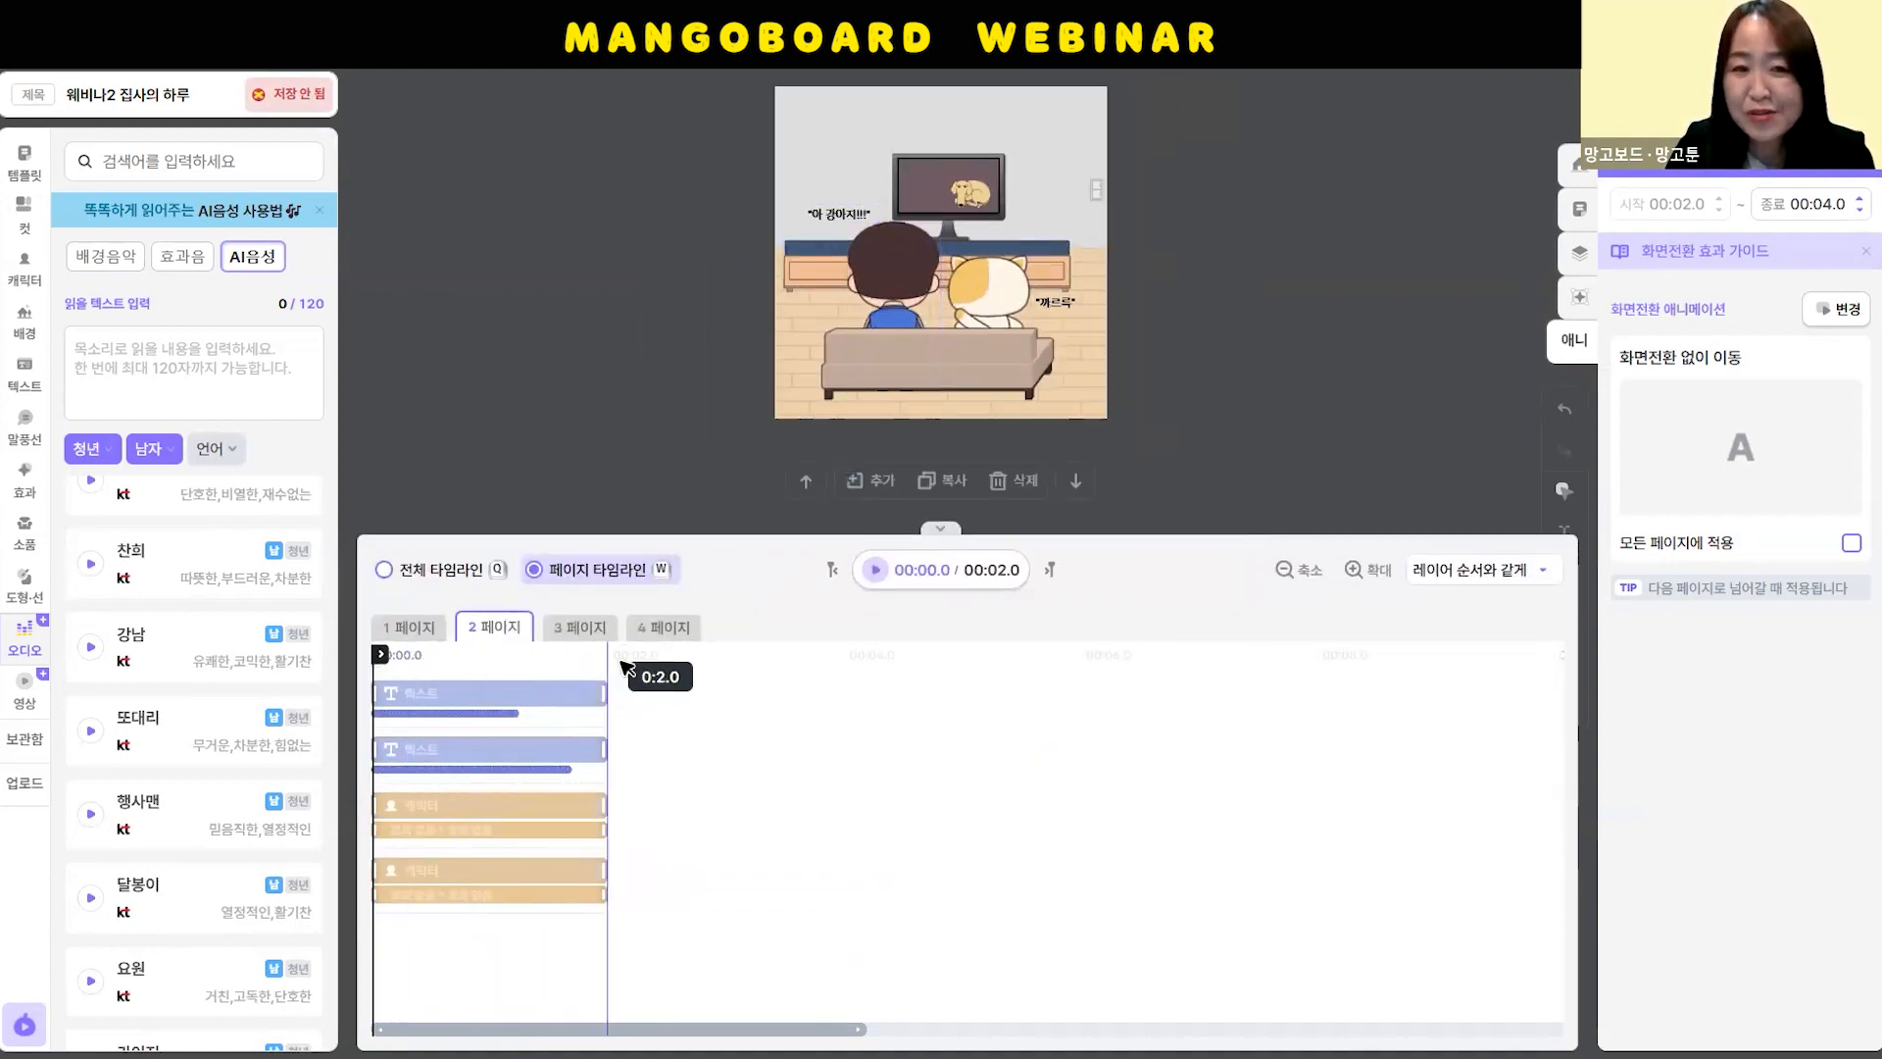
{"action": "left_click_drag", "start_coordinate": [610, 656], "coordinate": [797, 659]}
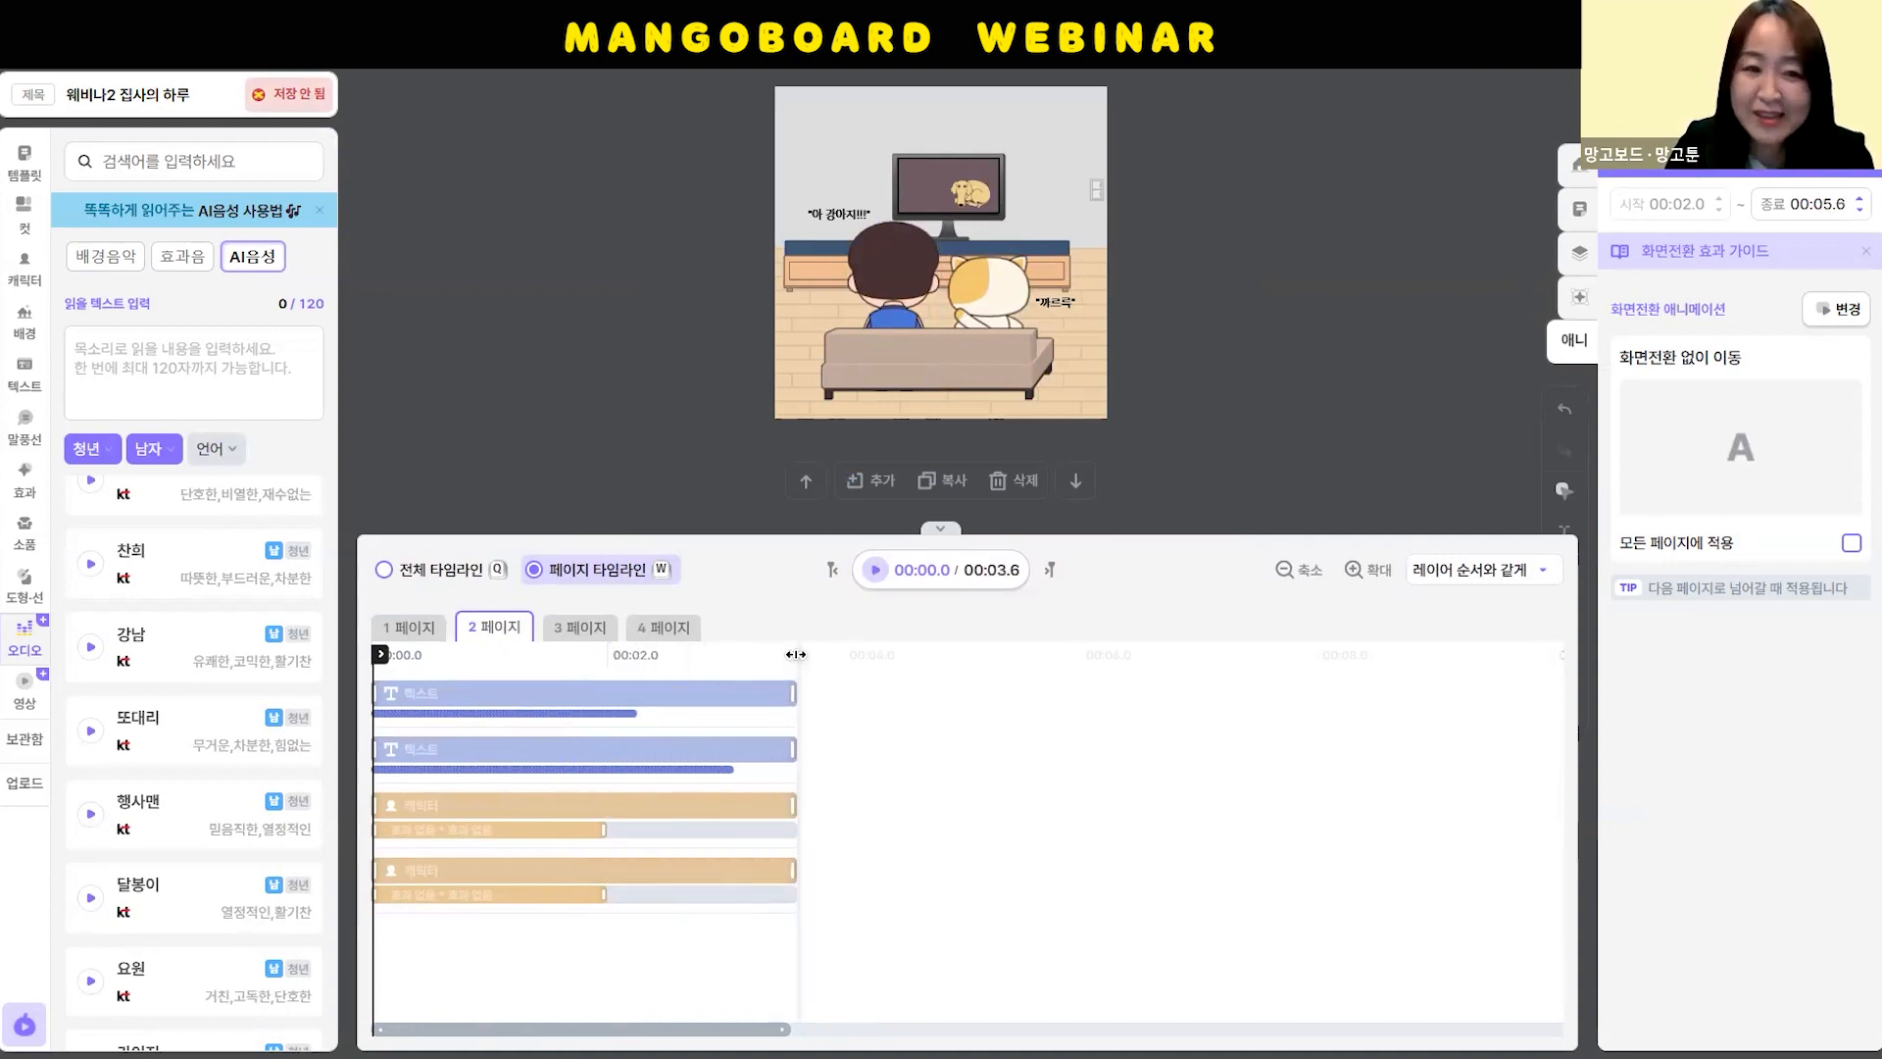
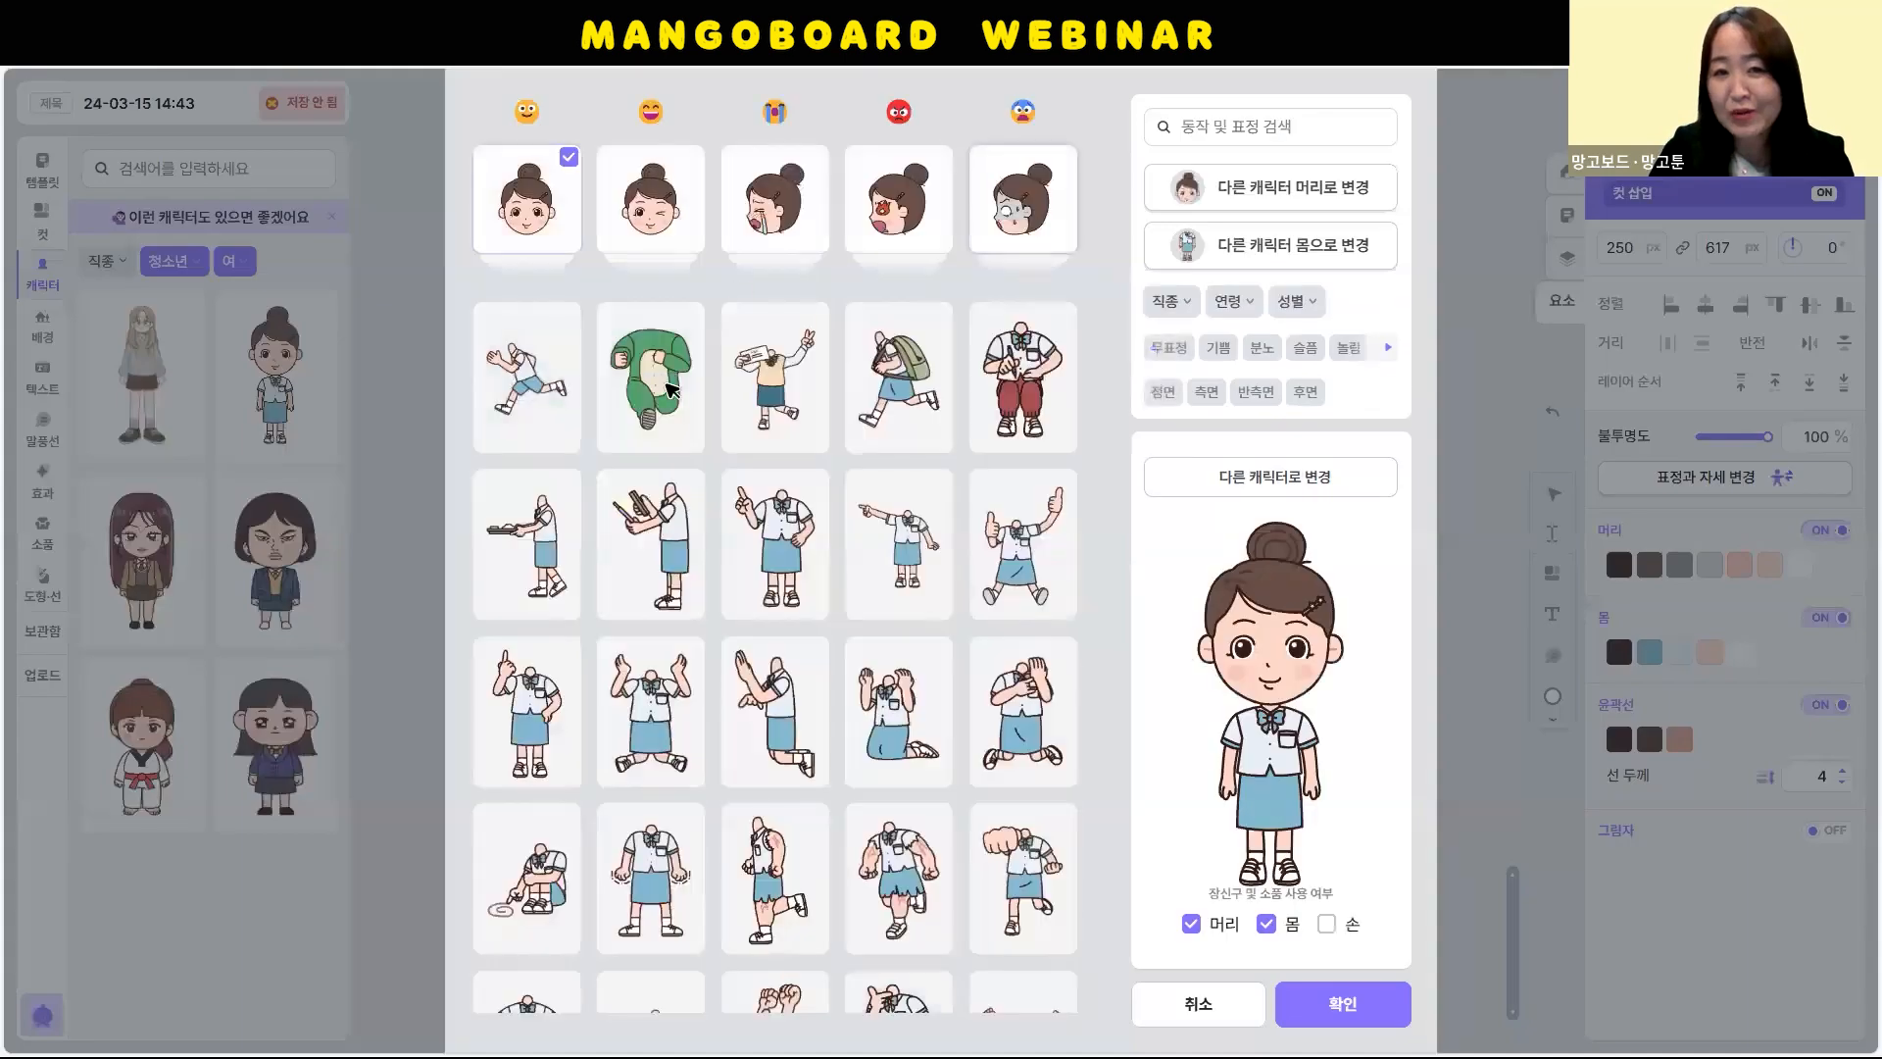
Try several of the schoolgirl's own body poses, ending with the side-facing pose holding objects in both hands
{"action": "left_click", "coordinate": [785, 541]}
{"action": "left_click", "coordinate": [796, 721]}
{"action": "left_click", "coordinate": [668, 720]}
{"action": "left_click", "coordinate": [682, 588]}
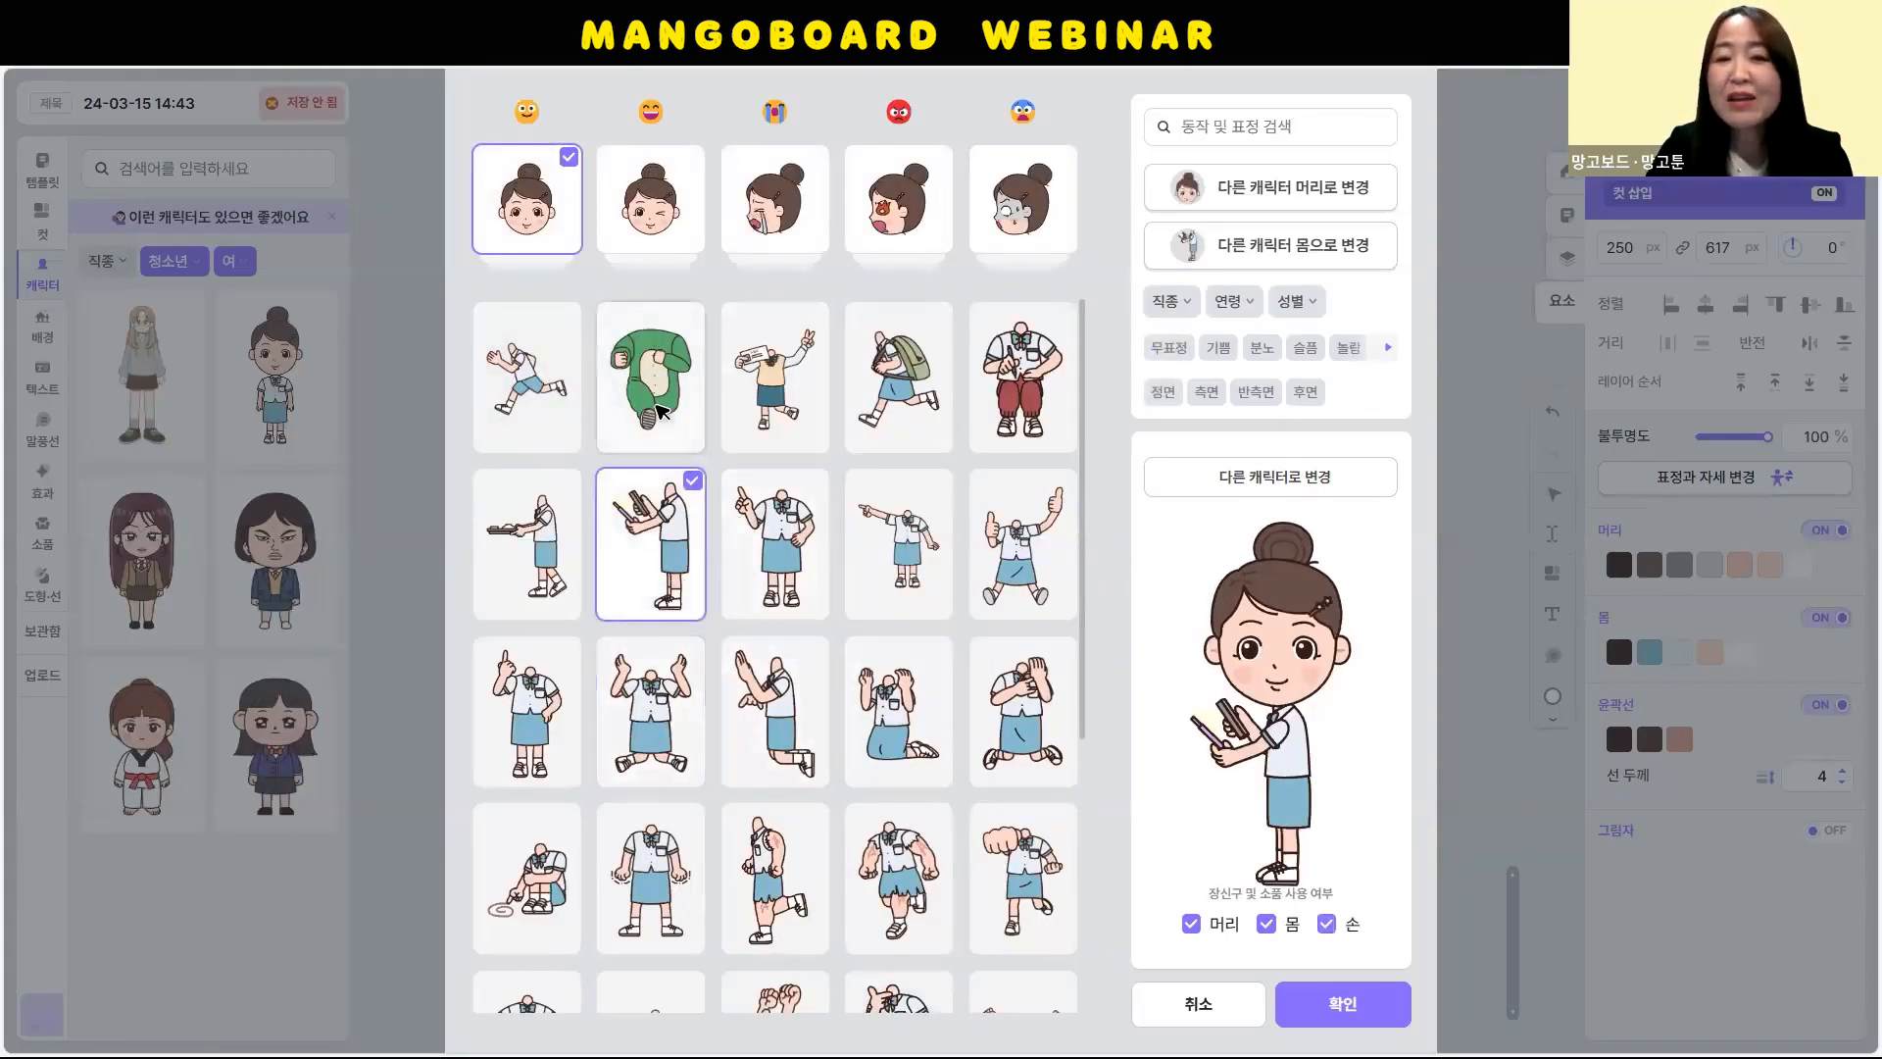
Show the bodies of other characters for the schoolgirl and filter them to female (여)
{"action": "left_click", "coordinate": [1272, 252]}
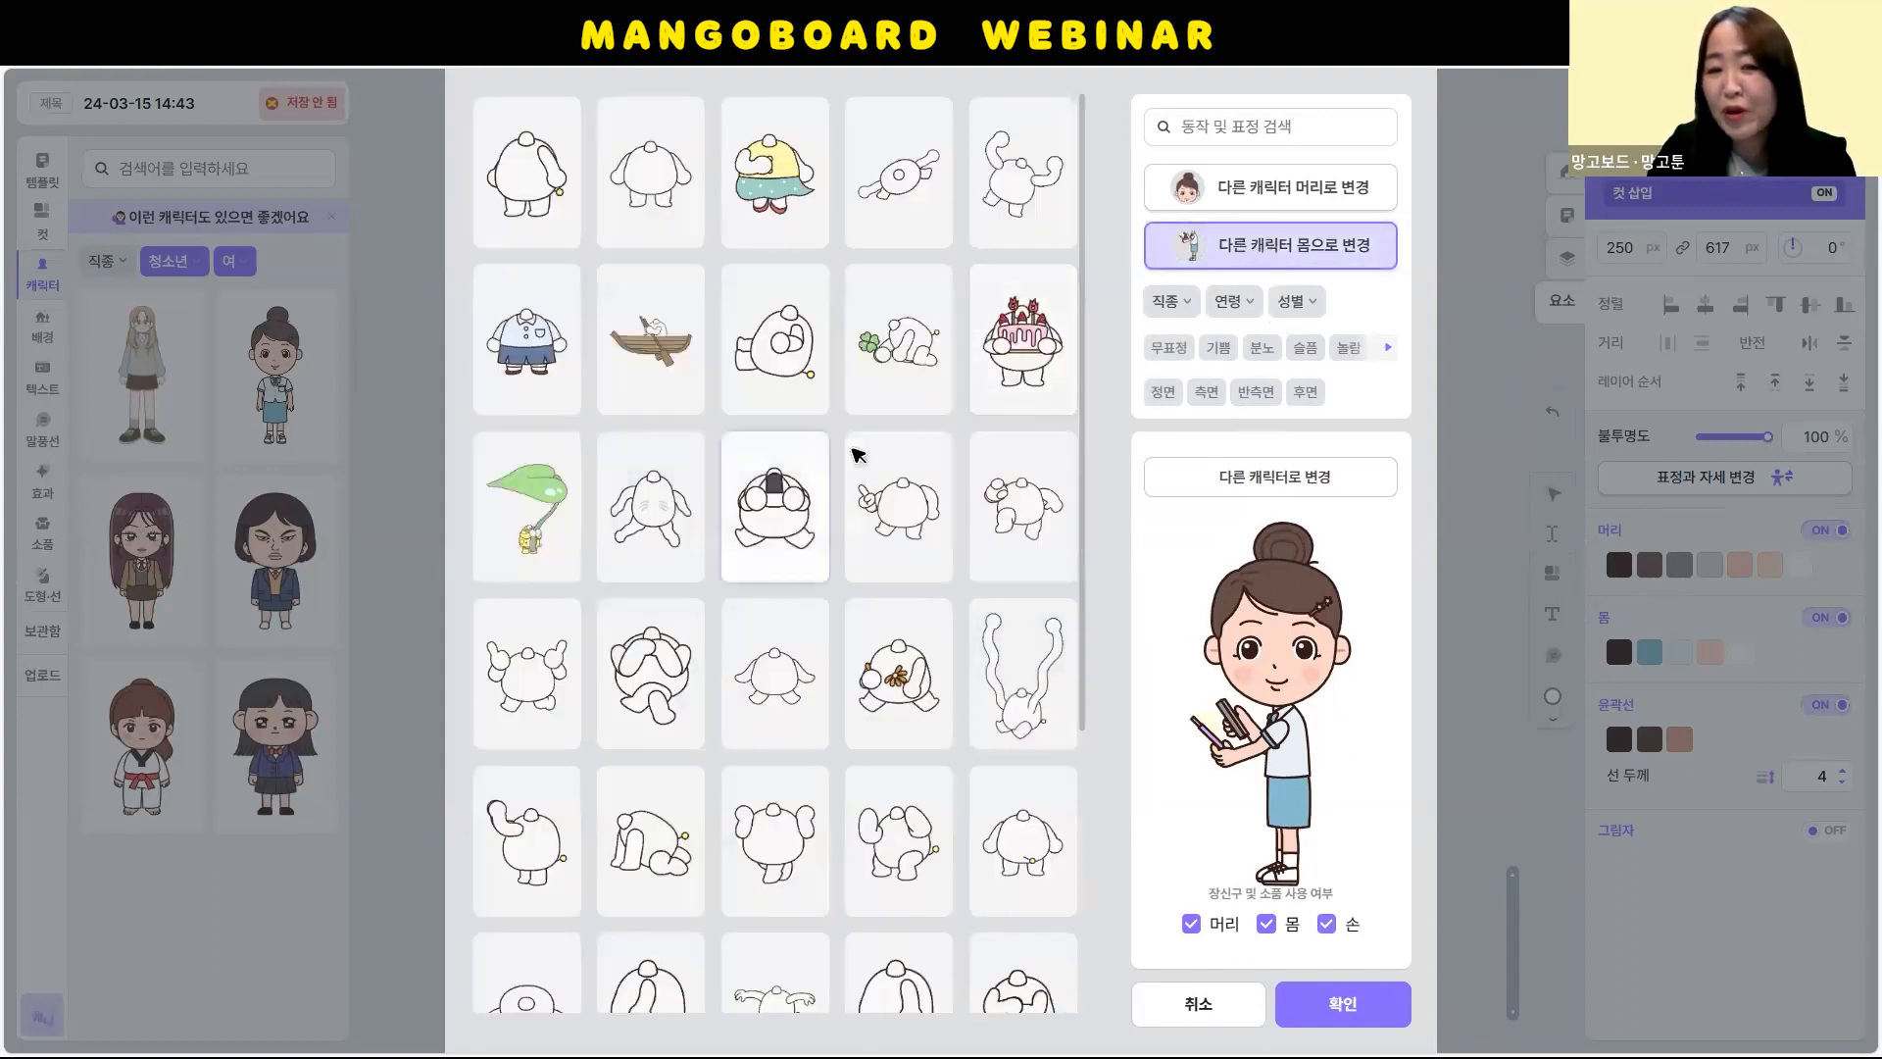
{"action": "left_click", "coordinate": [1235, 315]}
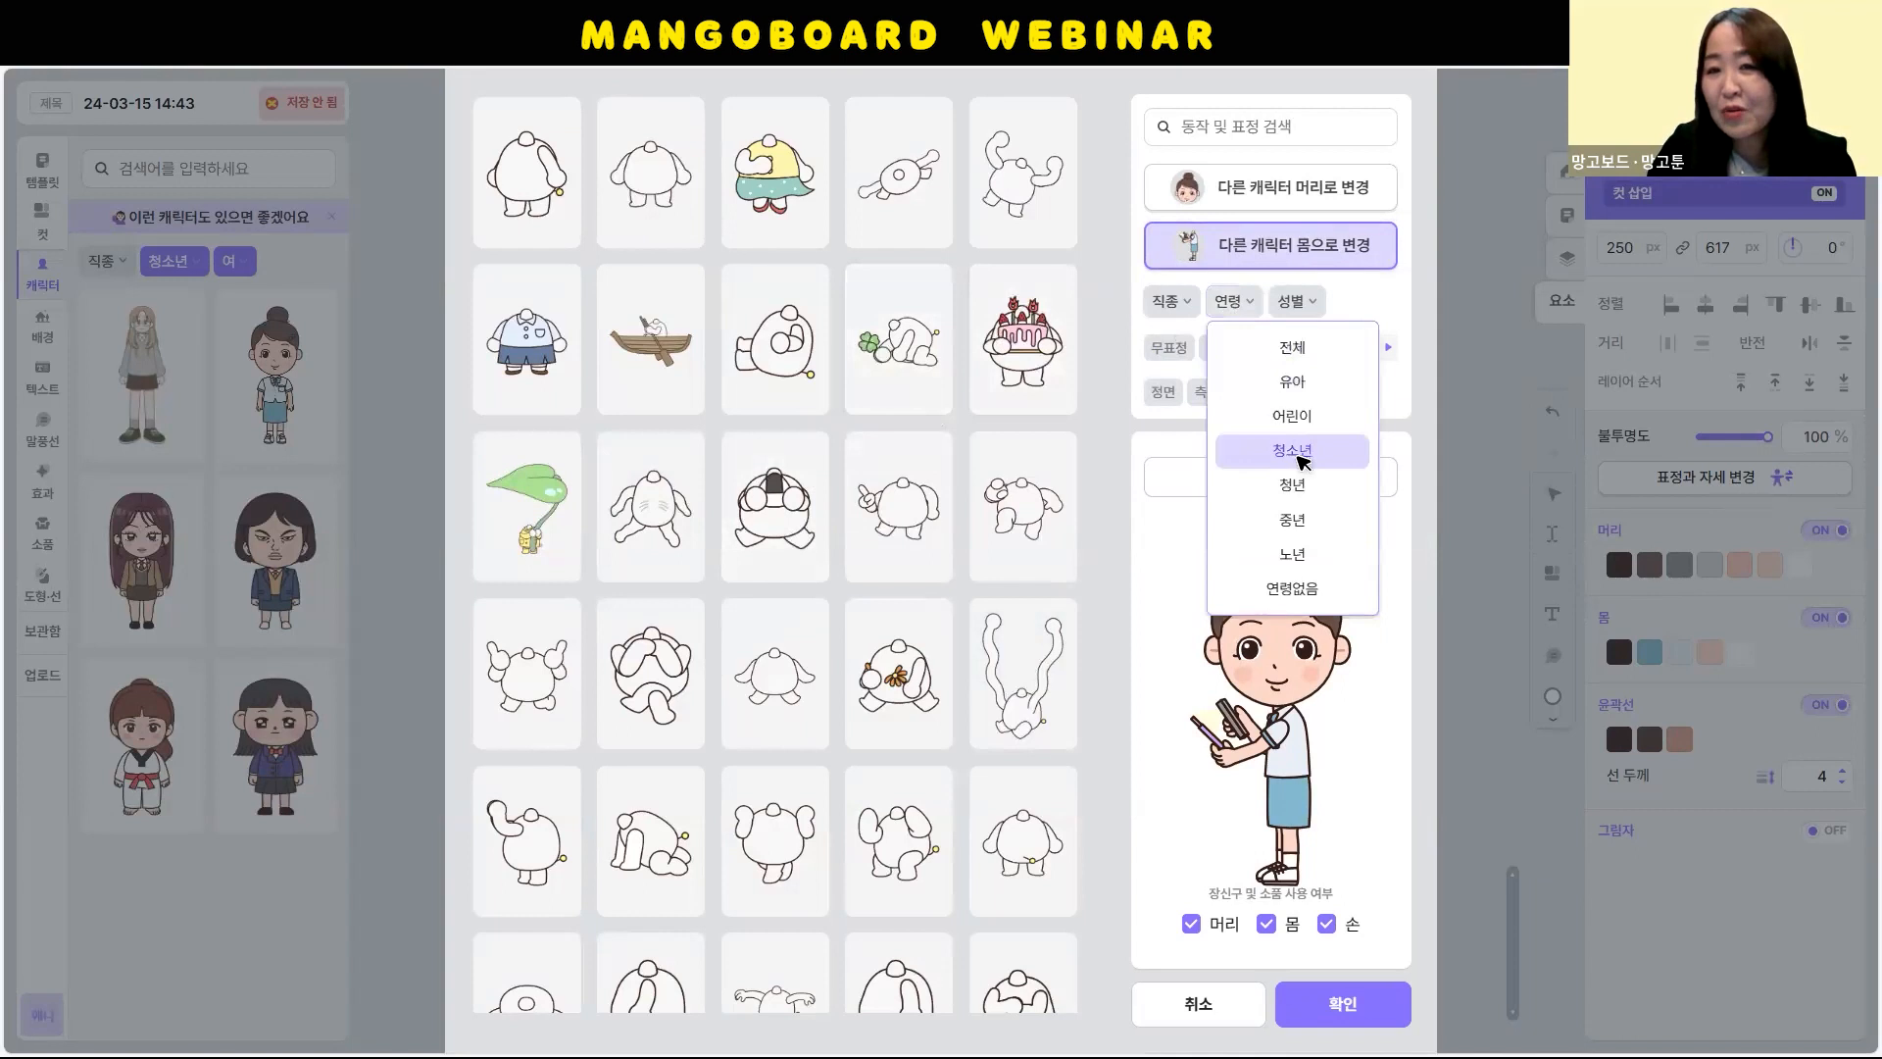
{"action": "left_click", "coordinate": [1293, 313]}
{"action": "left_click", "coordinate": [1354, 415]}
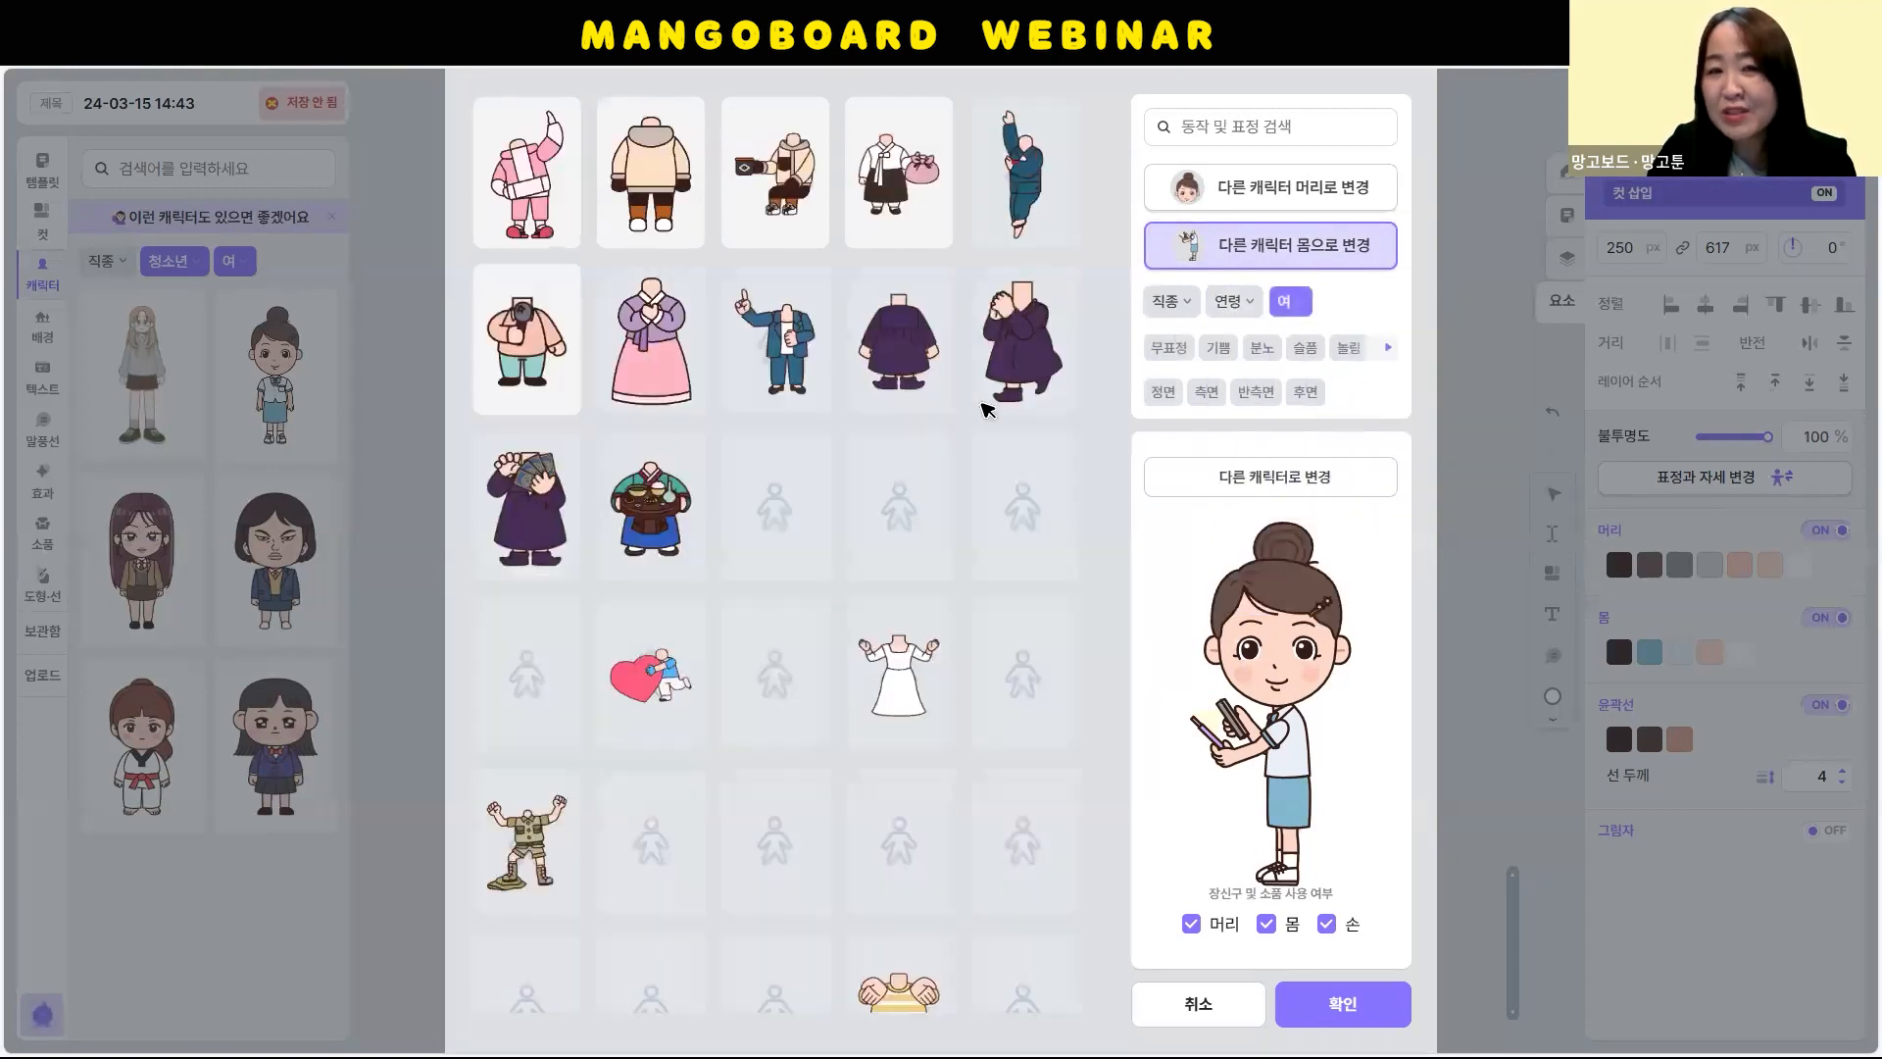
Try the green-and-blue hanbok, white dress, navy suit and pointing blue-shirt bodies on the schoolgirl
{"action": "scroll", "coordinate": [1009, 411], "scroll_direction": "down", "scroll_amount": 1}
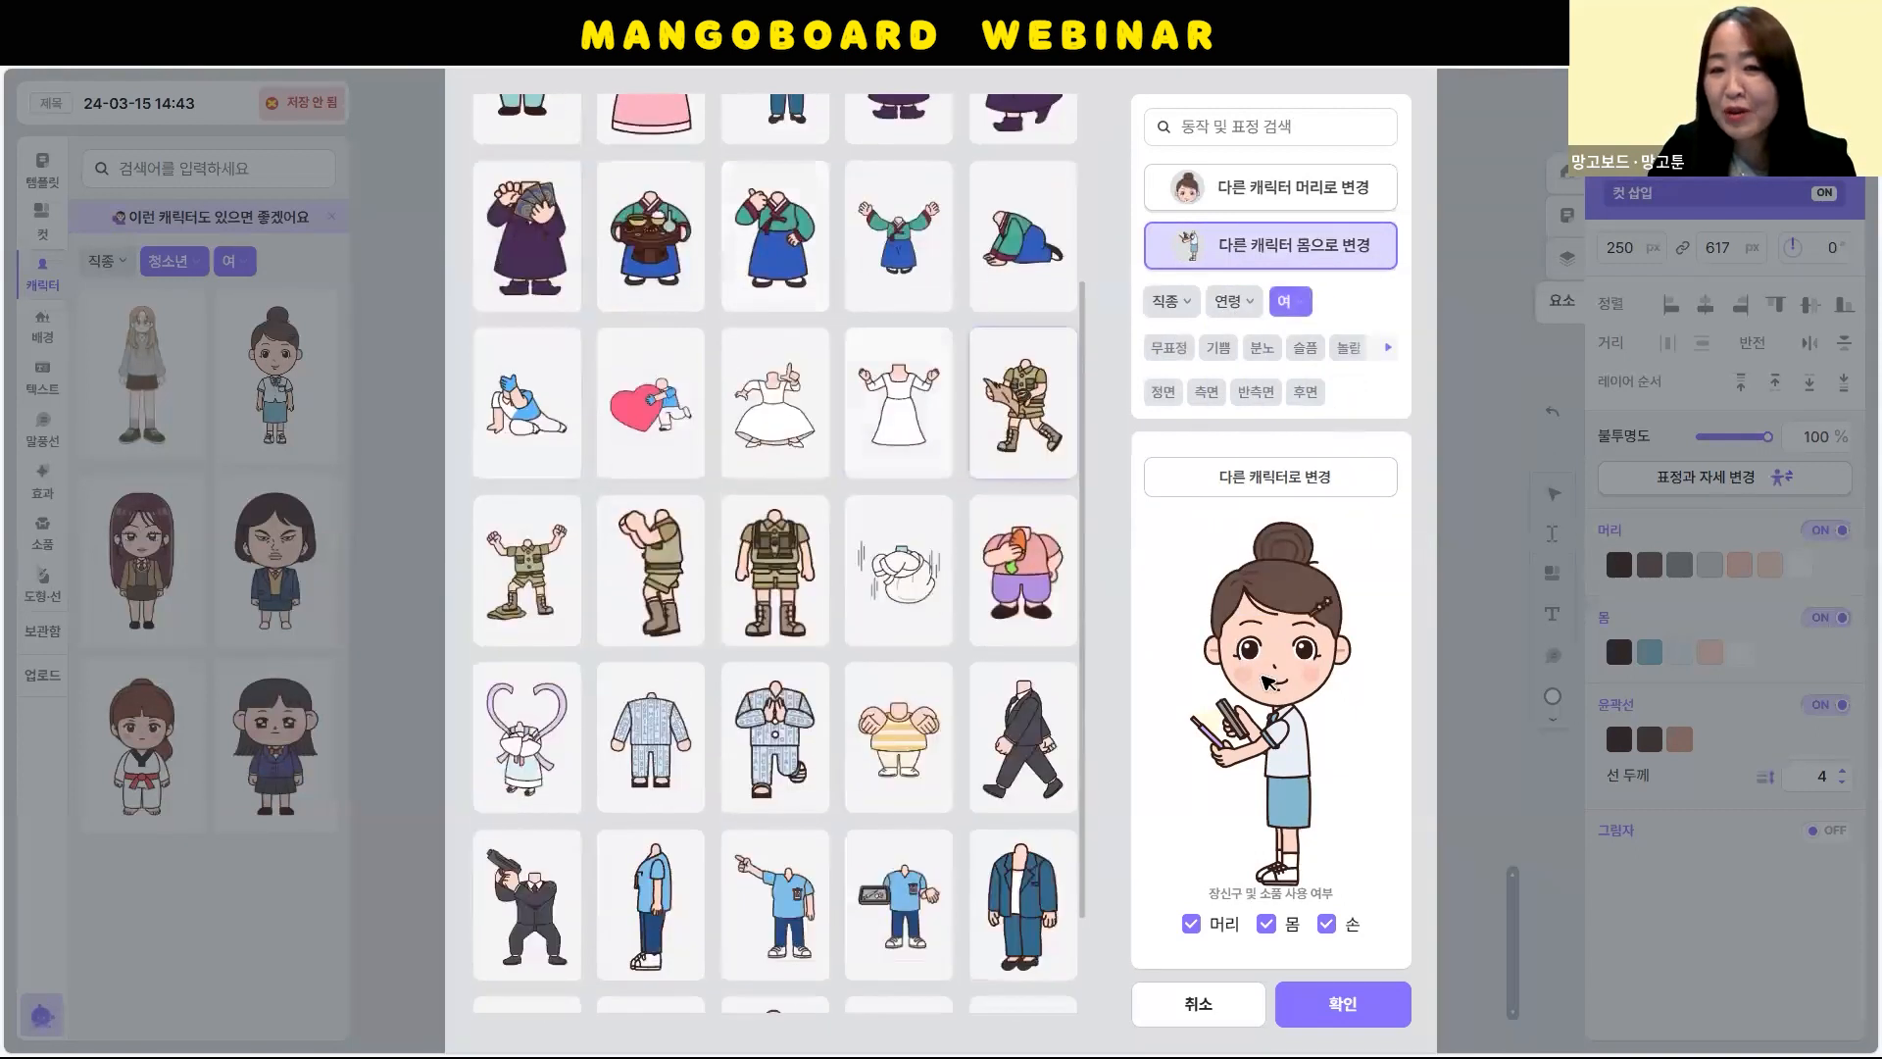
{"action": "left_click", "coordinate": [774, 235]}
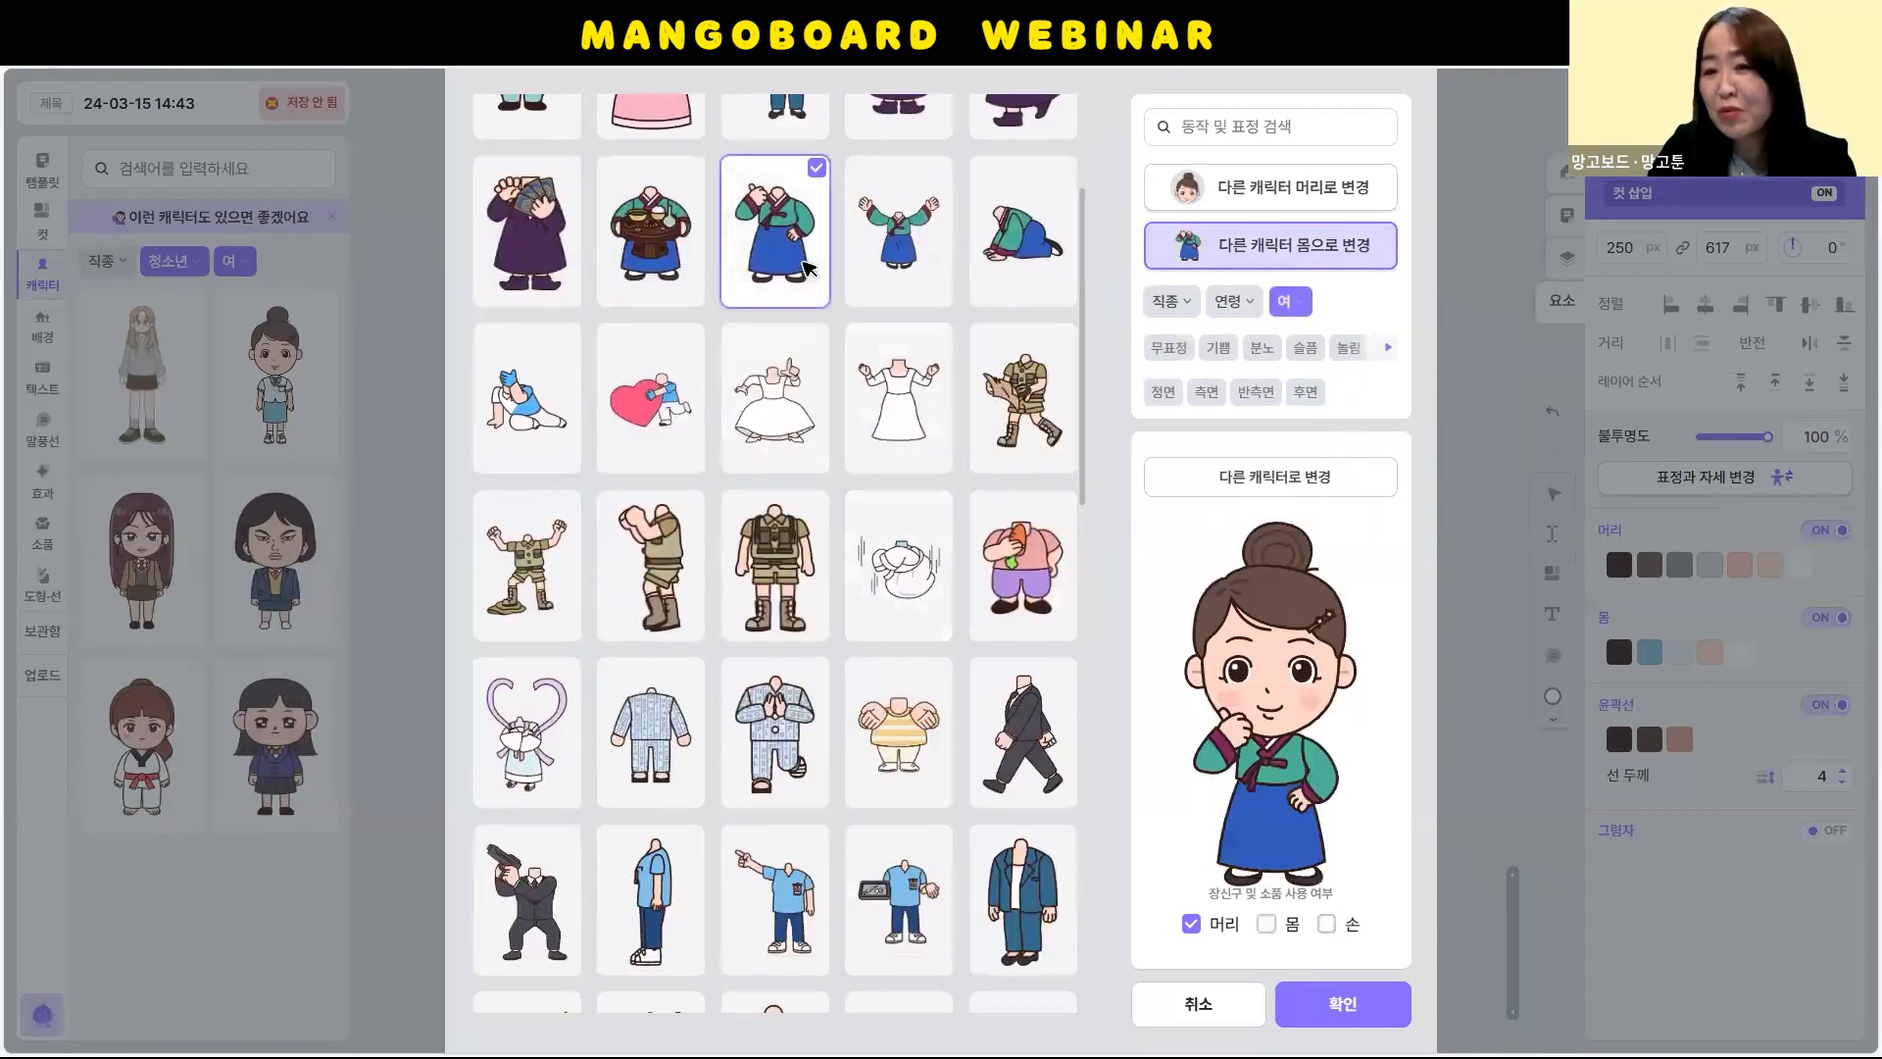
{"action": "left_click", "coordinate": [909, 433]}
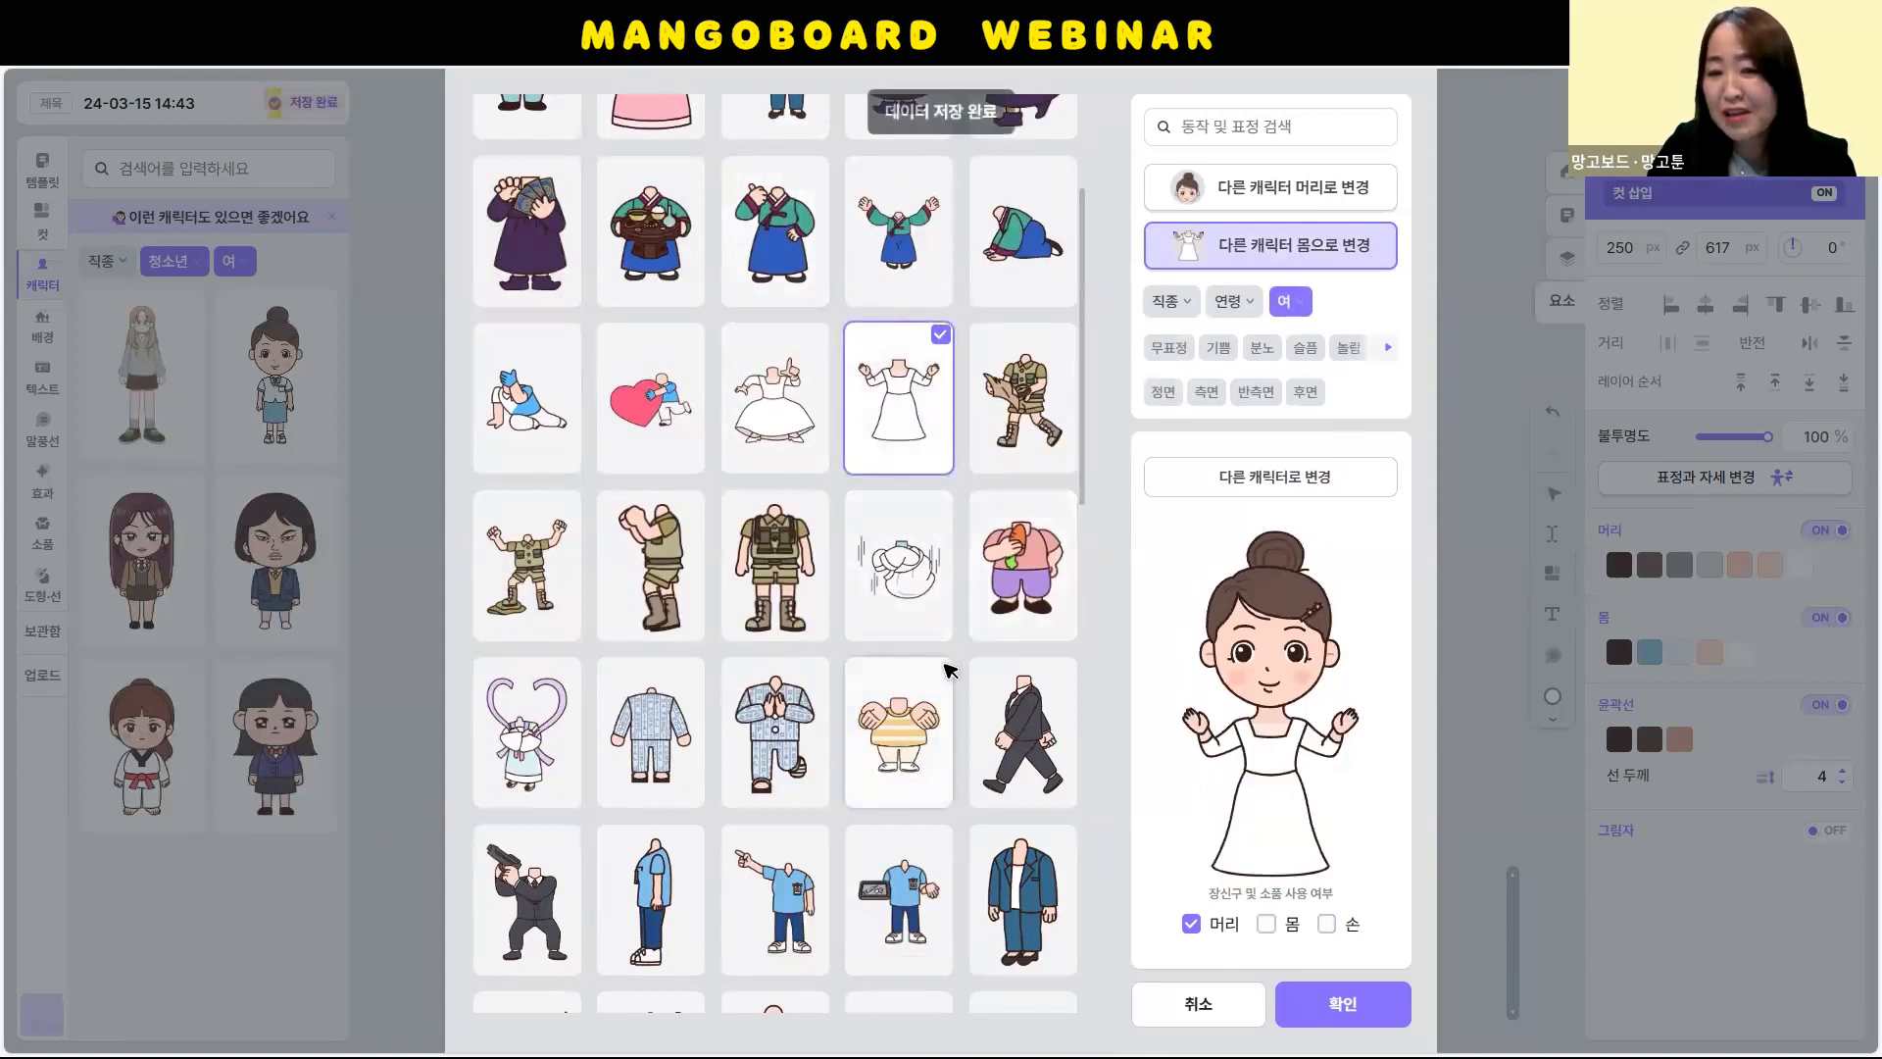
{"action": "scroll", "coordinate": [1019, 628], "scroll_direction": "down", "scroll_amount": 3}
{"action": "left_click", "coordinate": [1022, 614]}
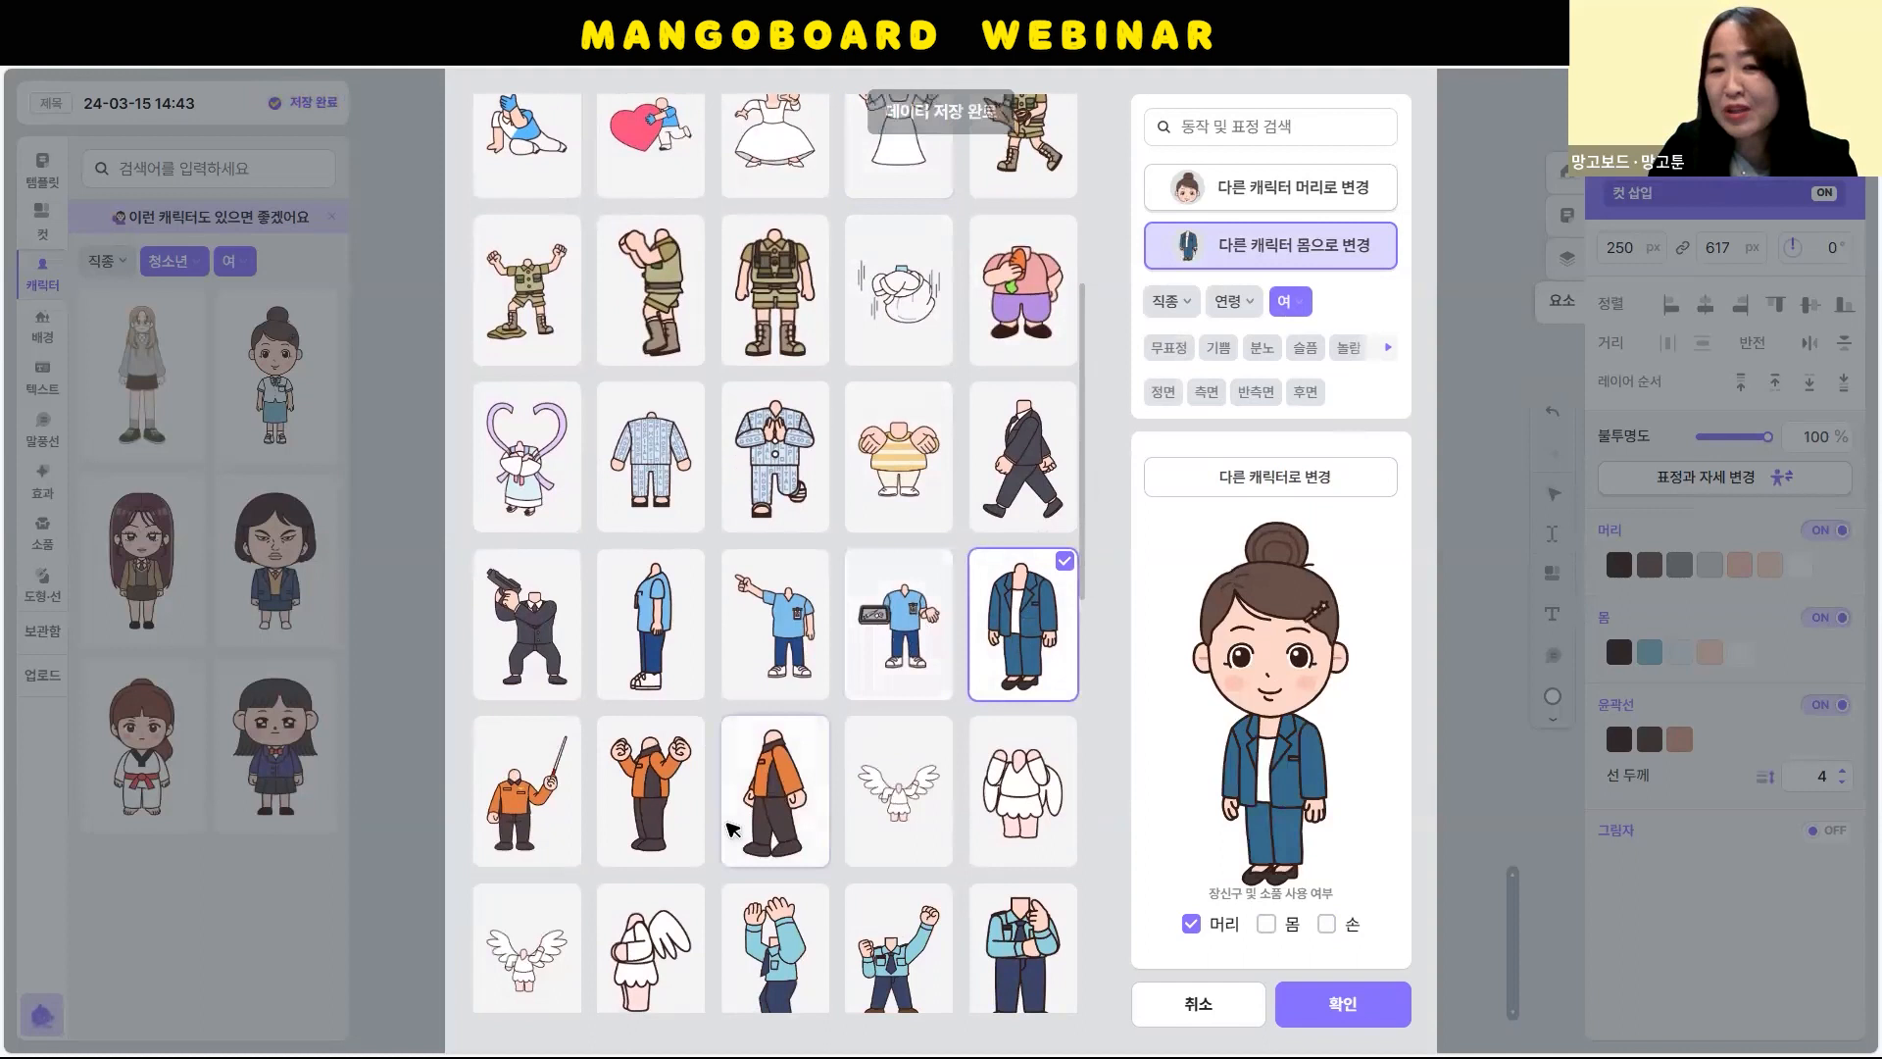
{"action": "left_click", "coordinate": [781, 618]}
{"action": "scroll", "coordinate": [903, 737], "scroll_direction": "down", "scroll_amount": 5}
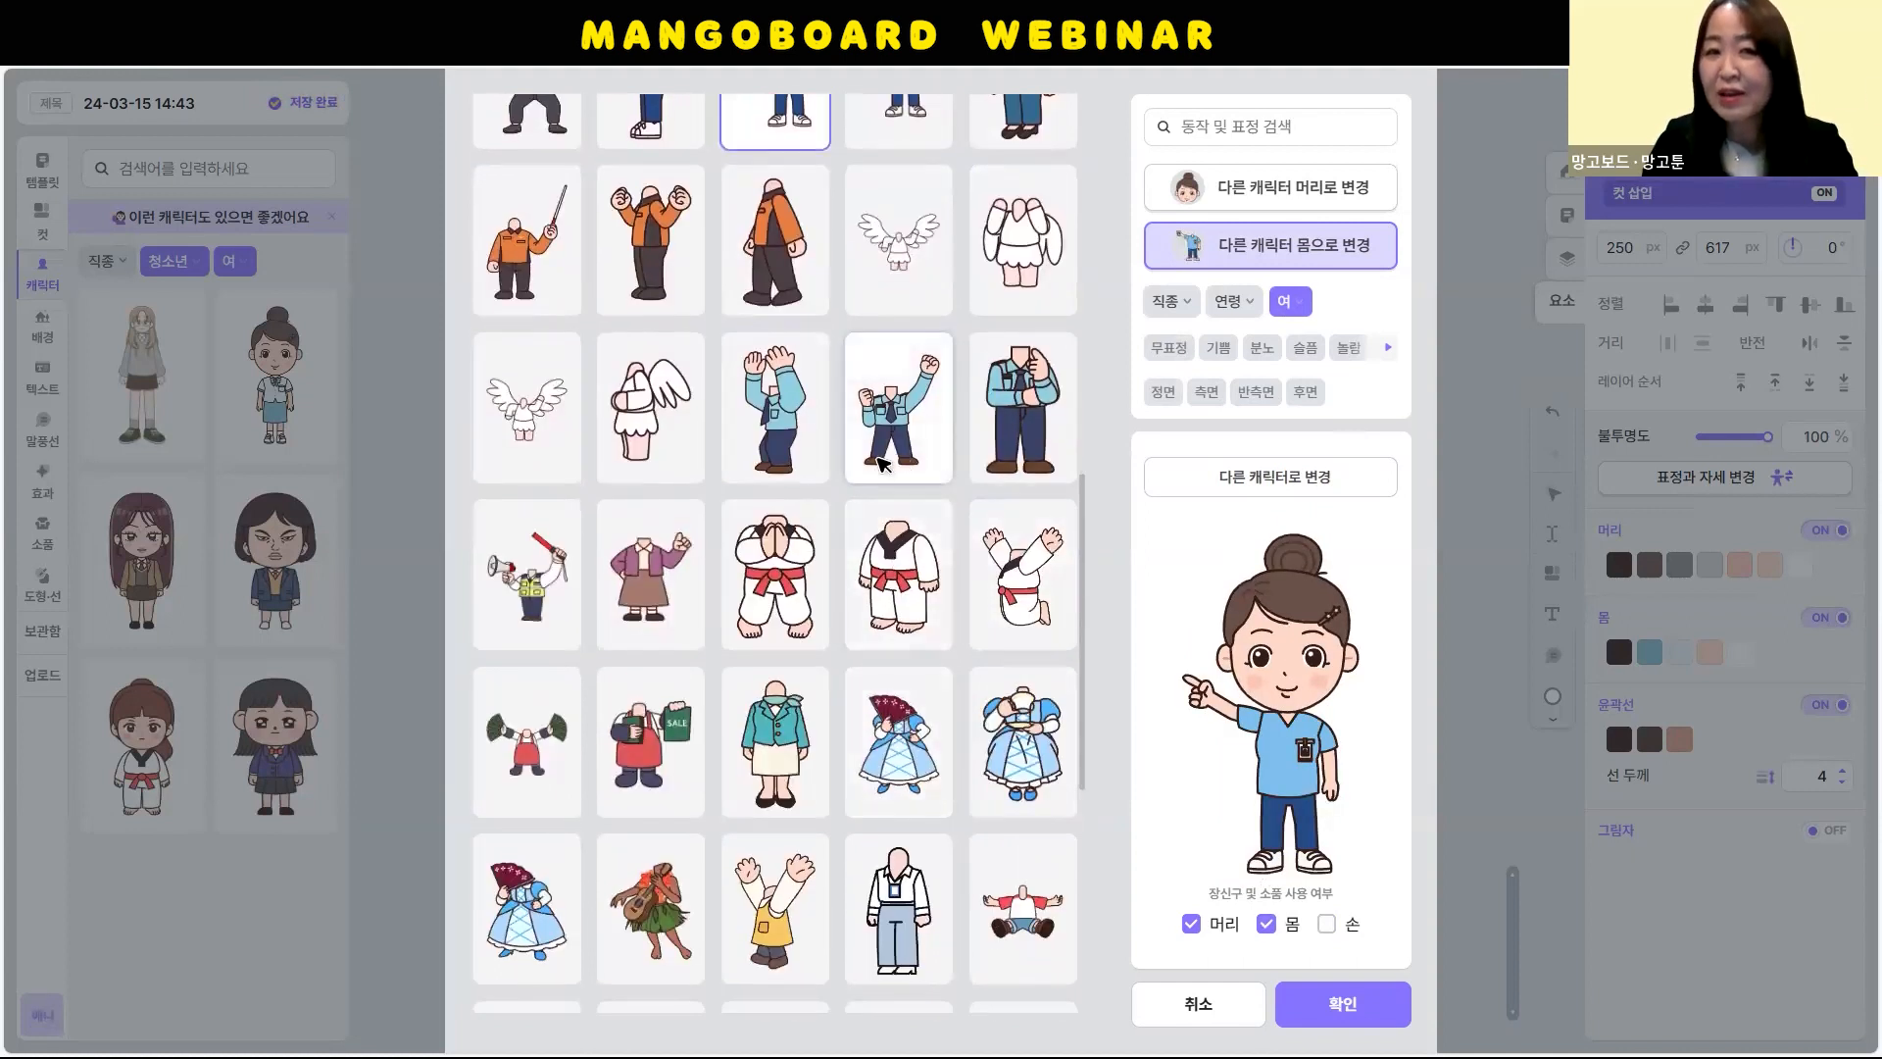
Give the girl the jumping taekwondo-uniform body, accept the change and reposition her on the canvas
{"action": "left_click", "coordinate": [1039, 583]}
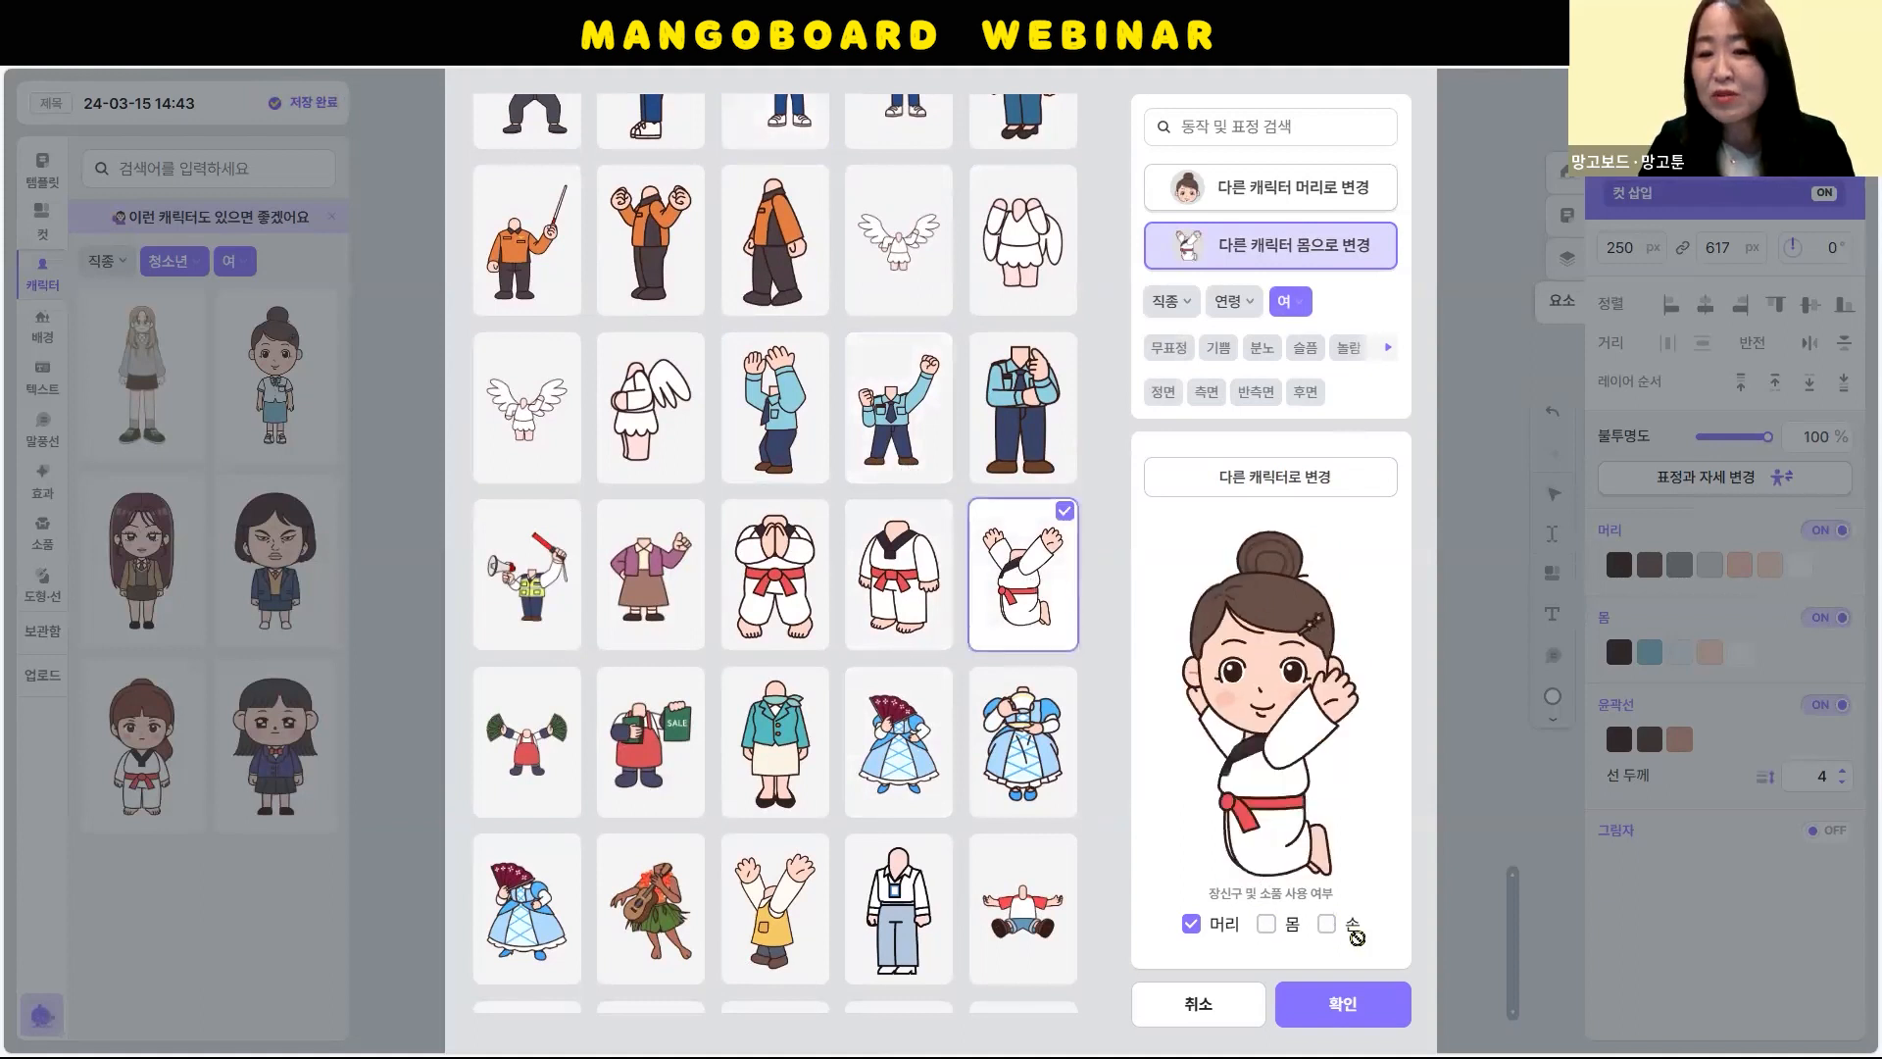
{"action": "left_click", "coordinate": [1346, 1016]}
{"action": "left_click", "coordinate": [1232, 761]}
{"action": "left_click_drag", "start_coordinate": [1041, 579], "coordinate": [1113, 570]}
{"action": "left_click", "coordinate": [1058, 817]}
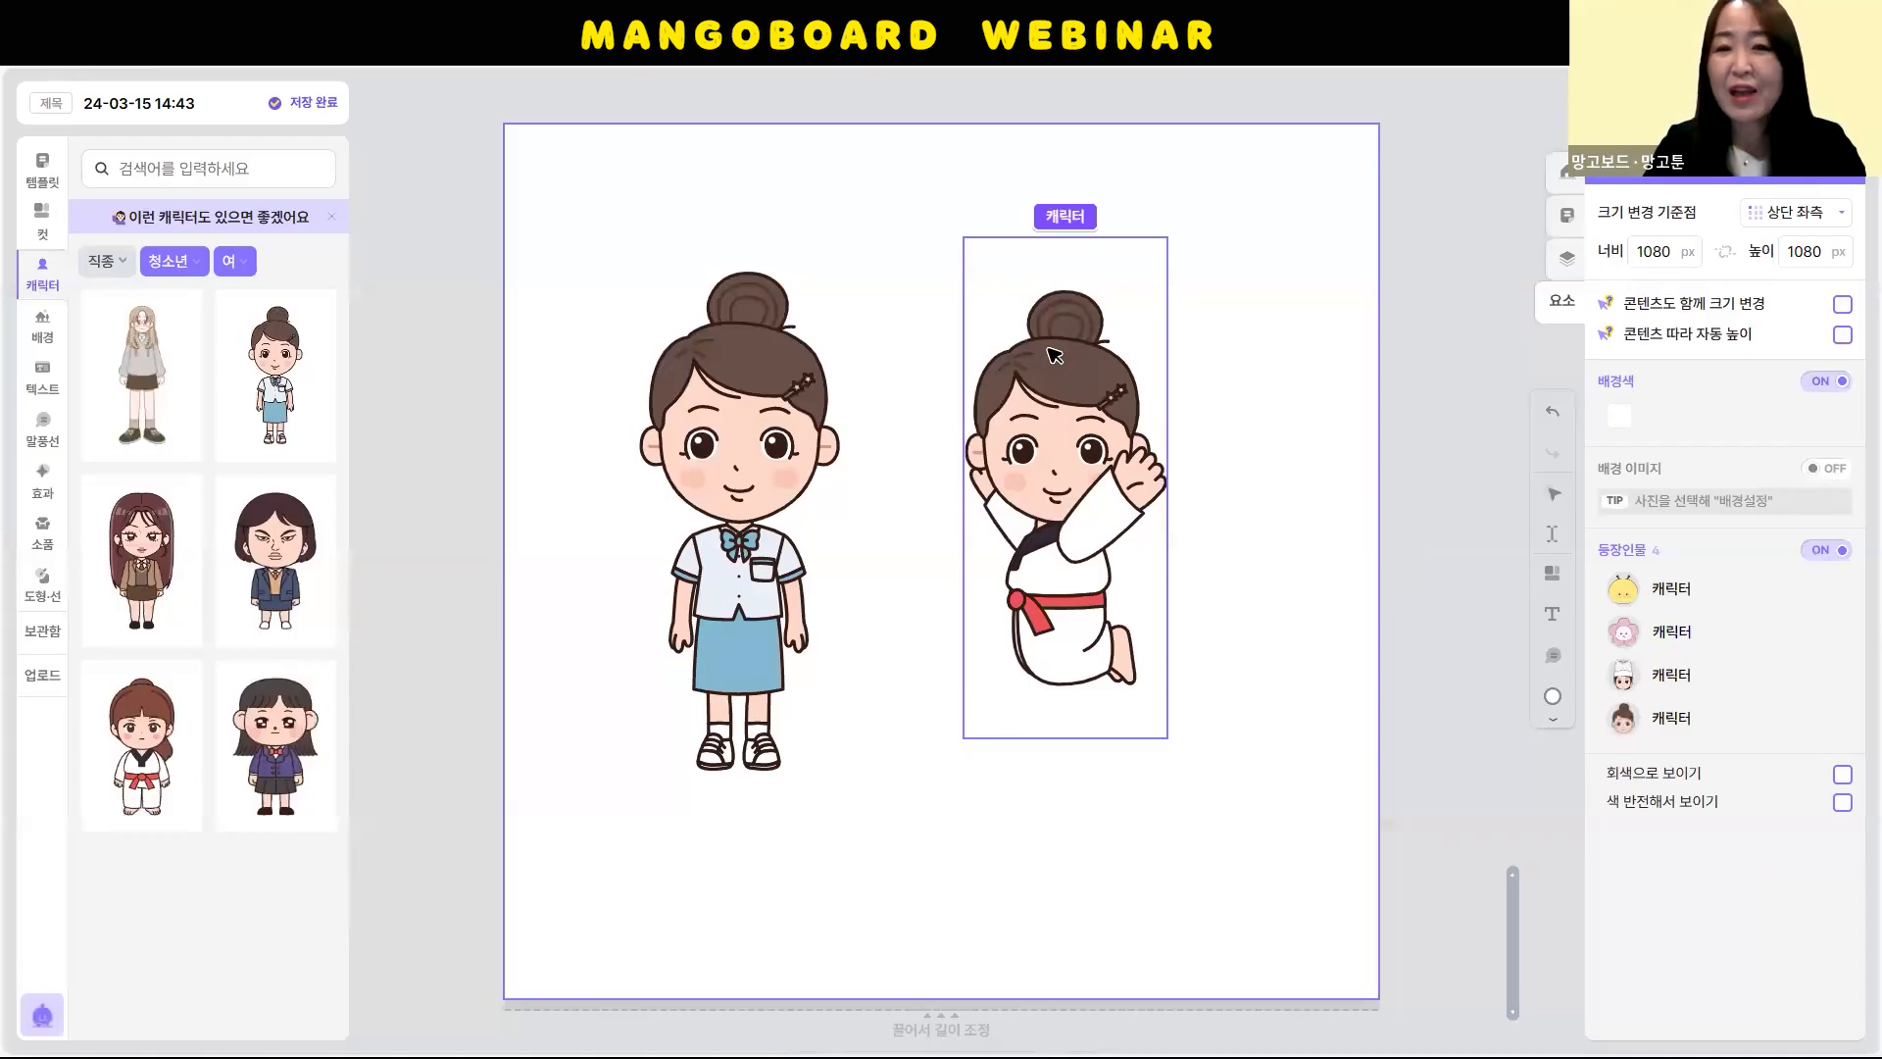
{"action": "left_click", "coordinate": [674, 367]}
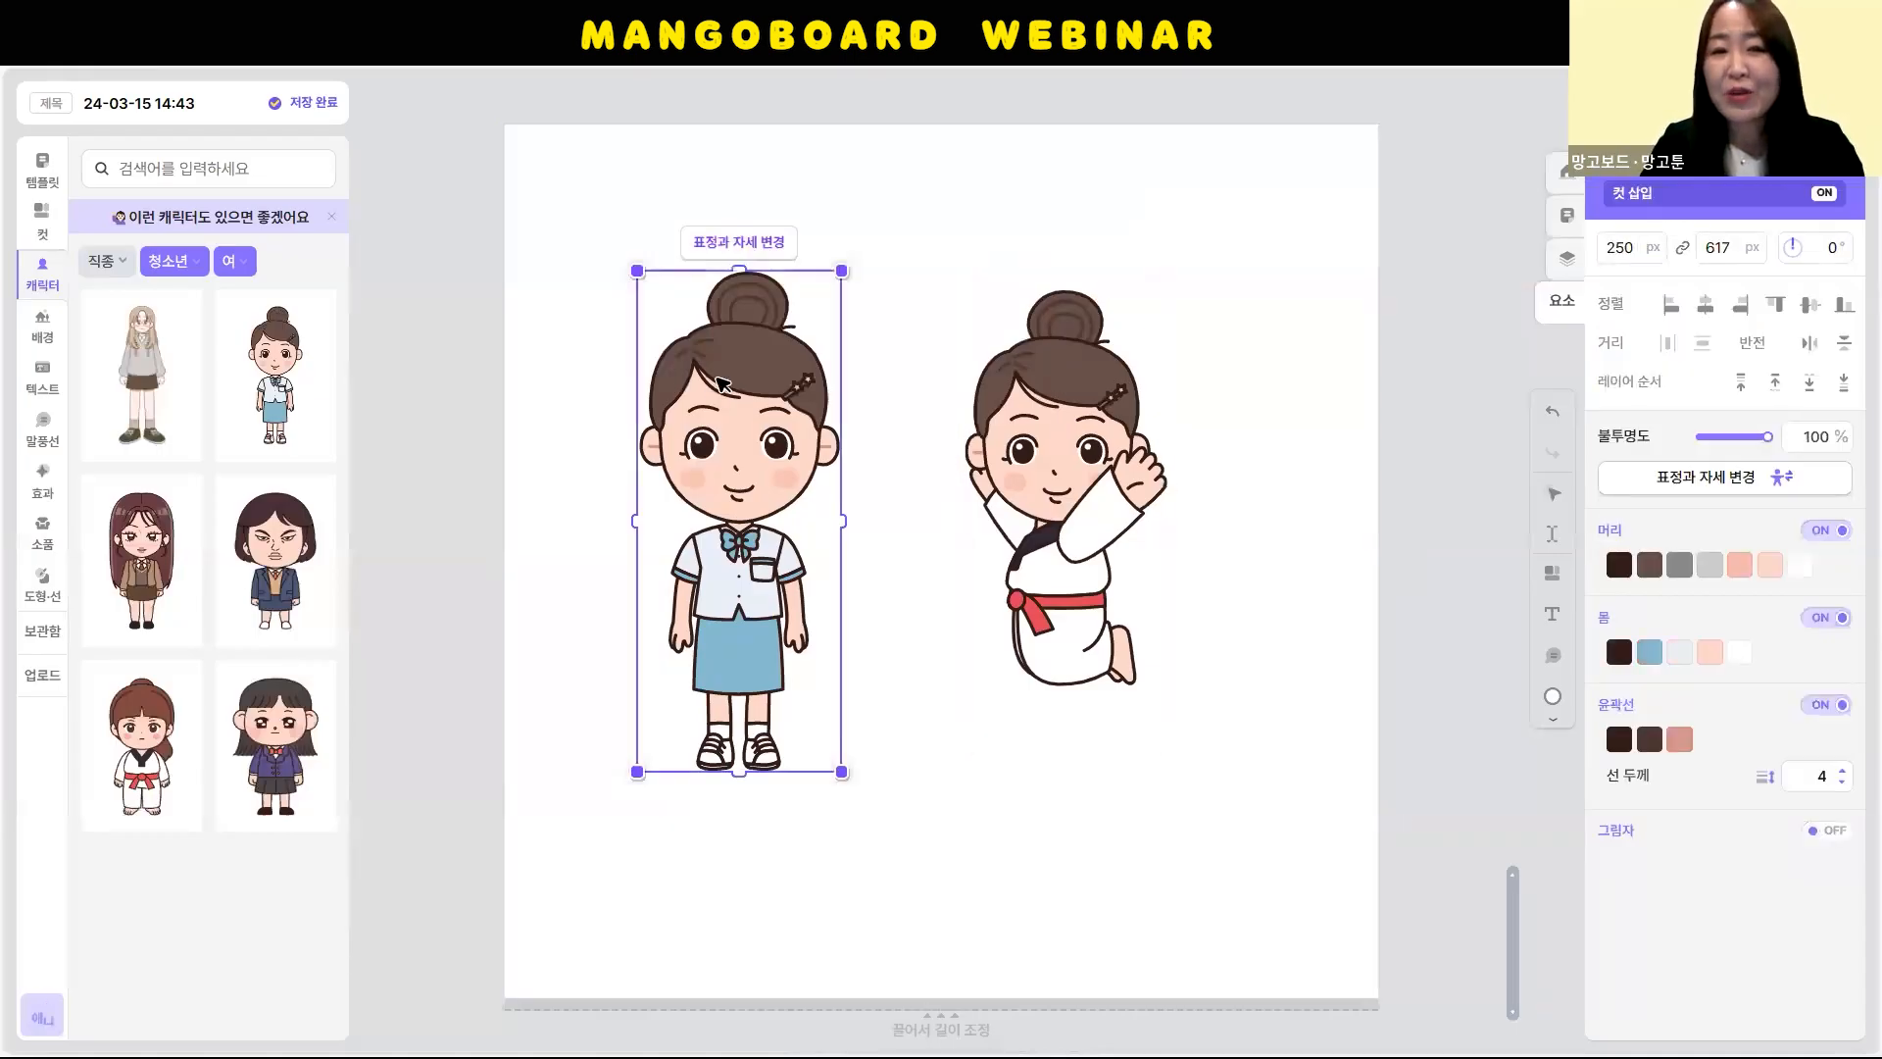
{"action": "left_click", "coordinate": [758, 253]}
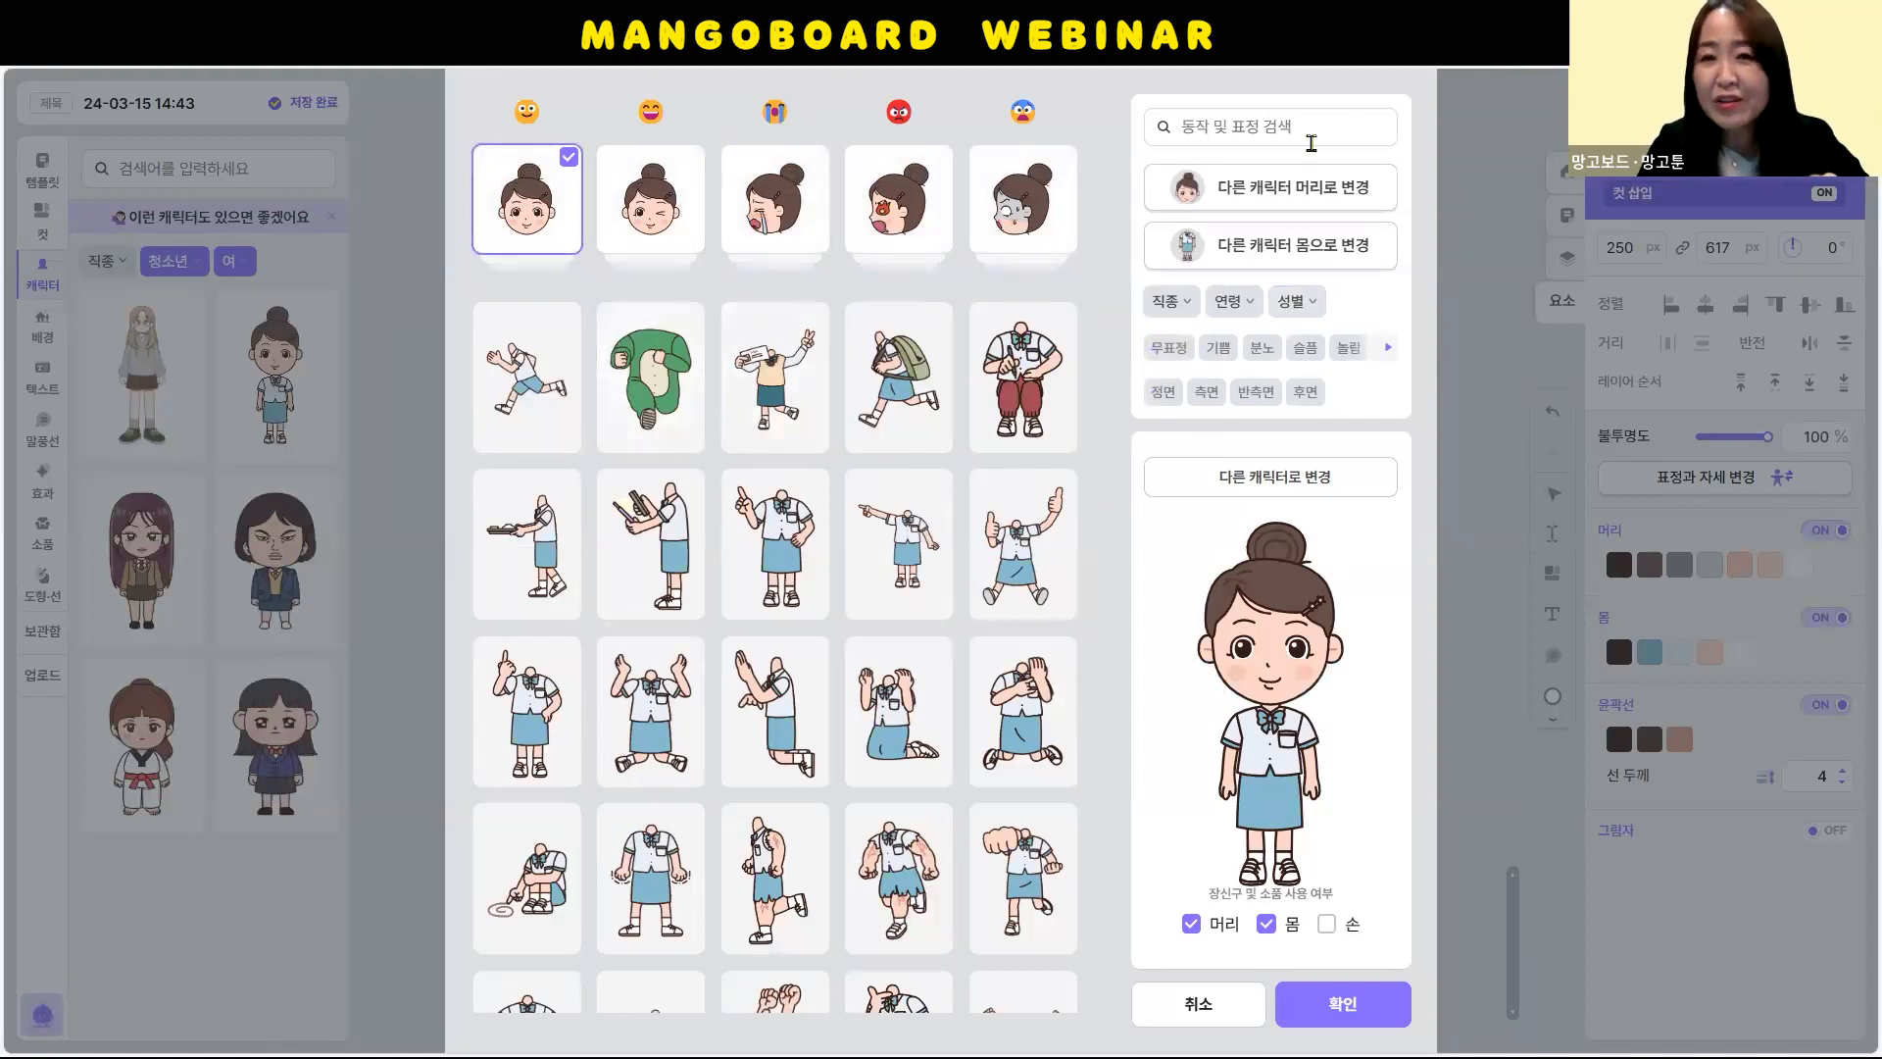
{"action": "left_click", "coordinate": [1200, 1004]}
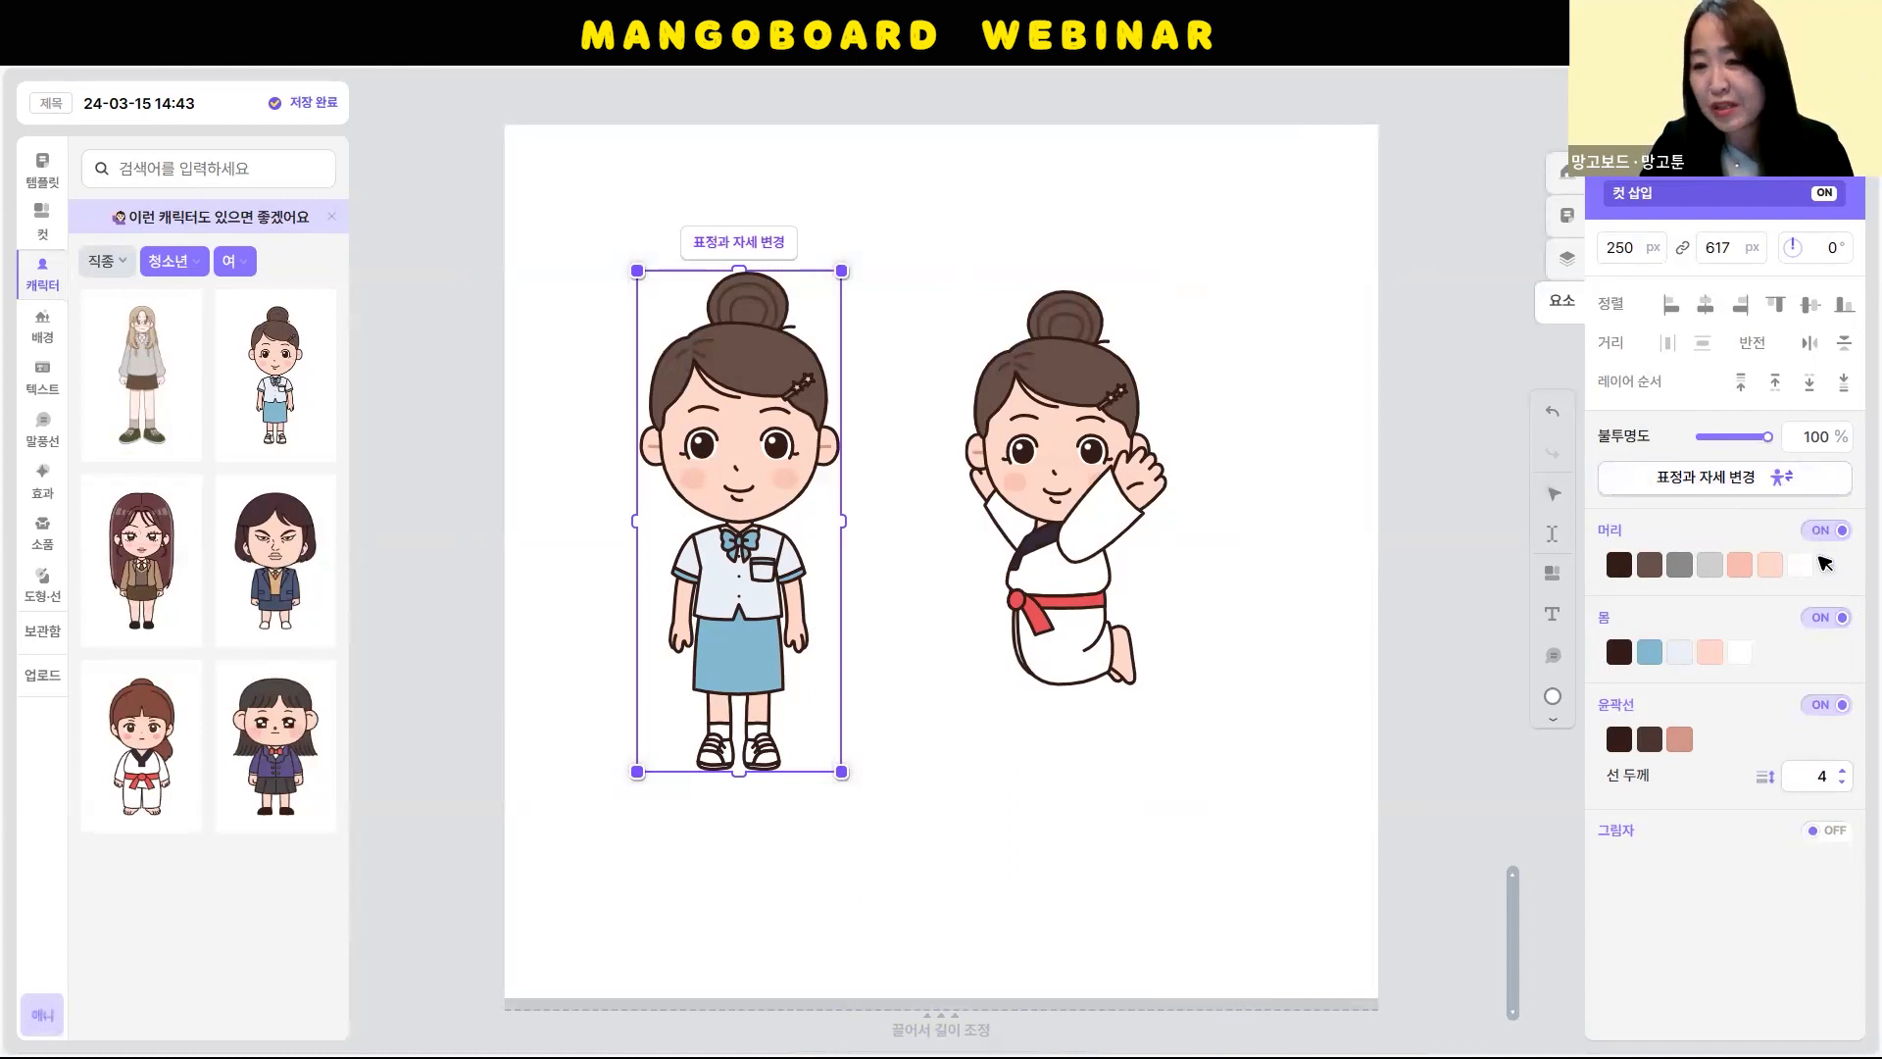
Hide the standing schoolgirl's head, keeping only her uniformed body, and move that body slightly lower on the canvas
{"action": "left_click", "coordinate": [1820, 617]}
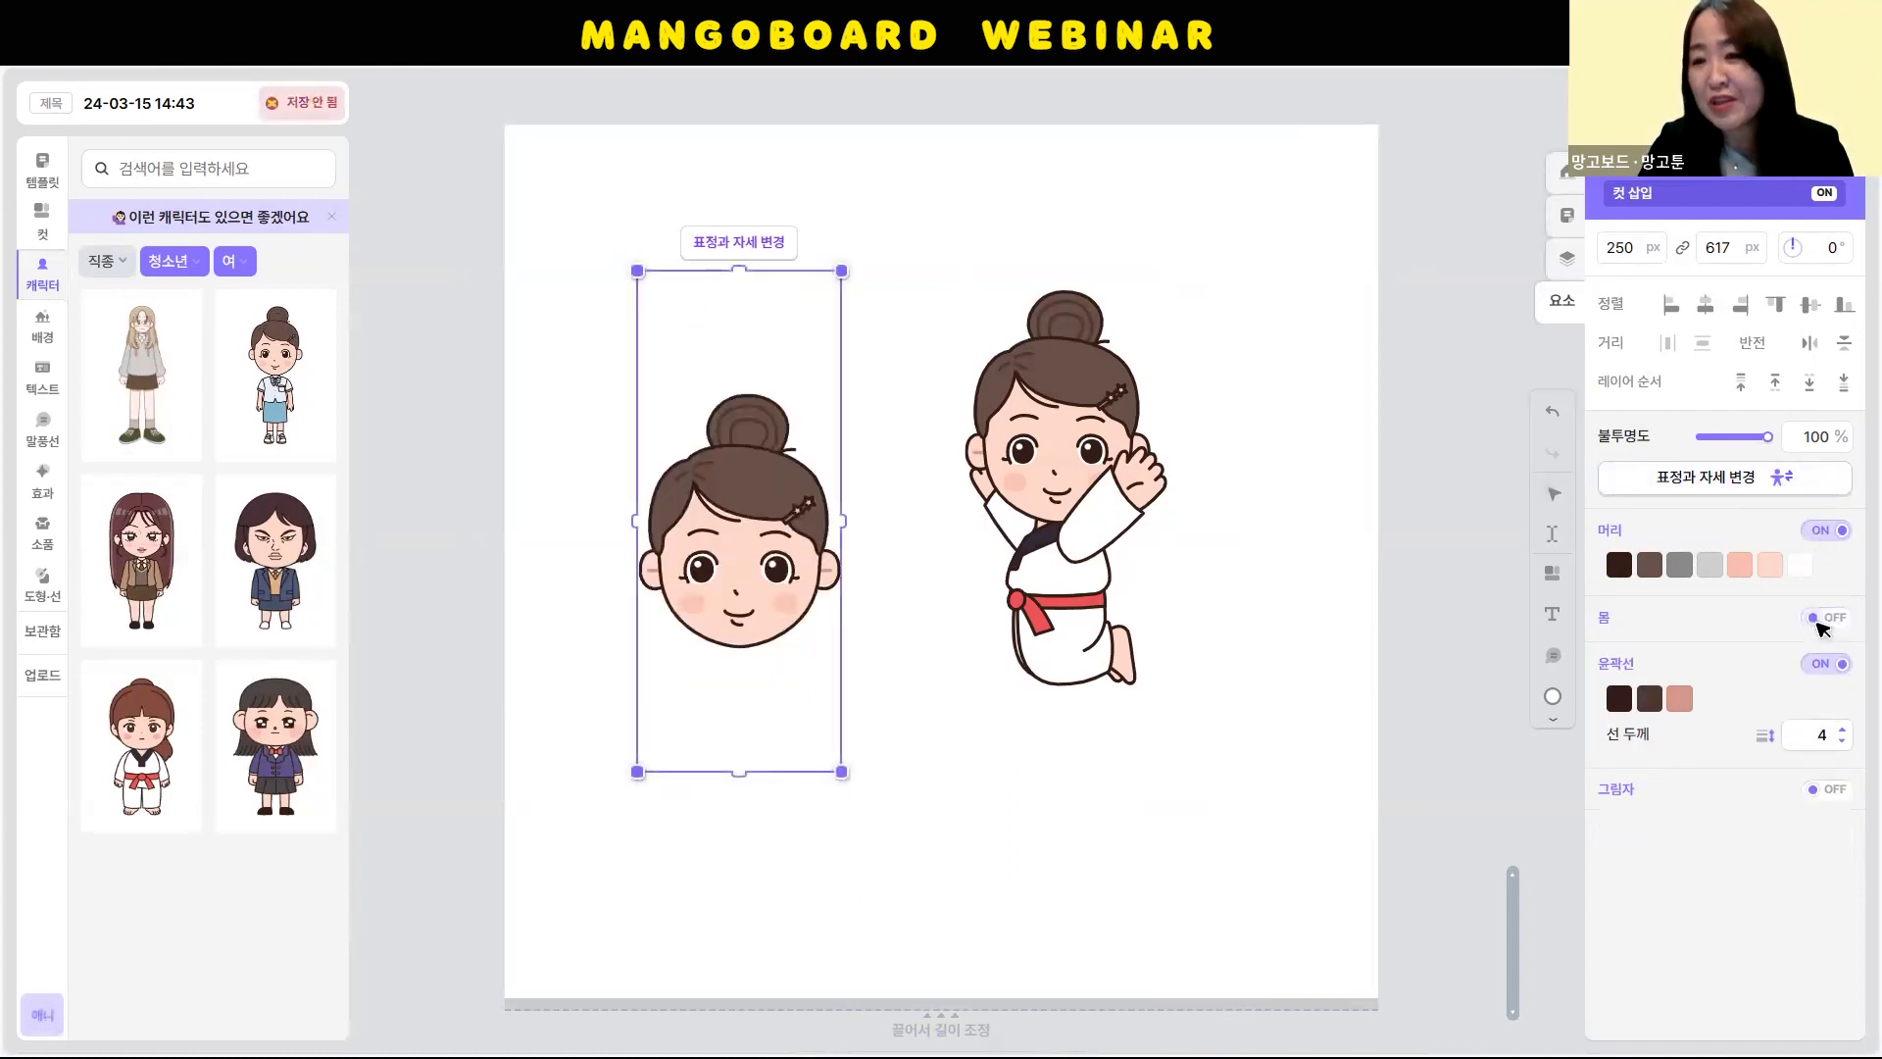
{"action": "left_click", "coordinate": [1821, 617]}
{"action": "left_click", "coordinate": [1823, 532]}
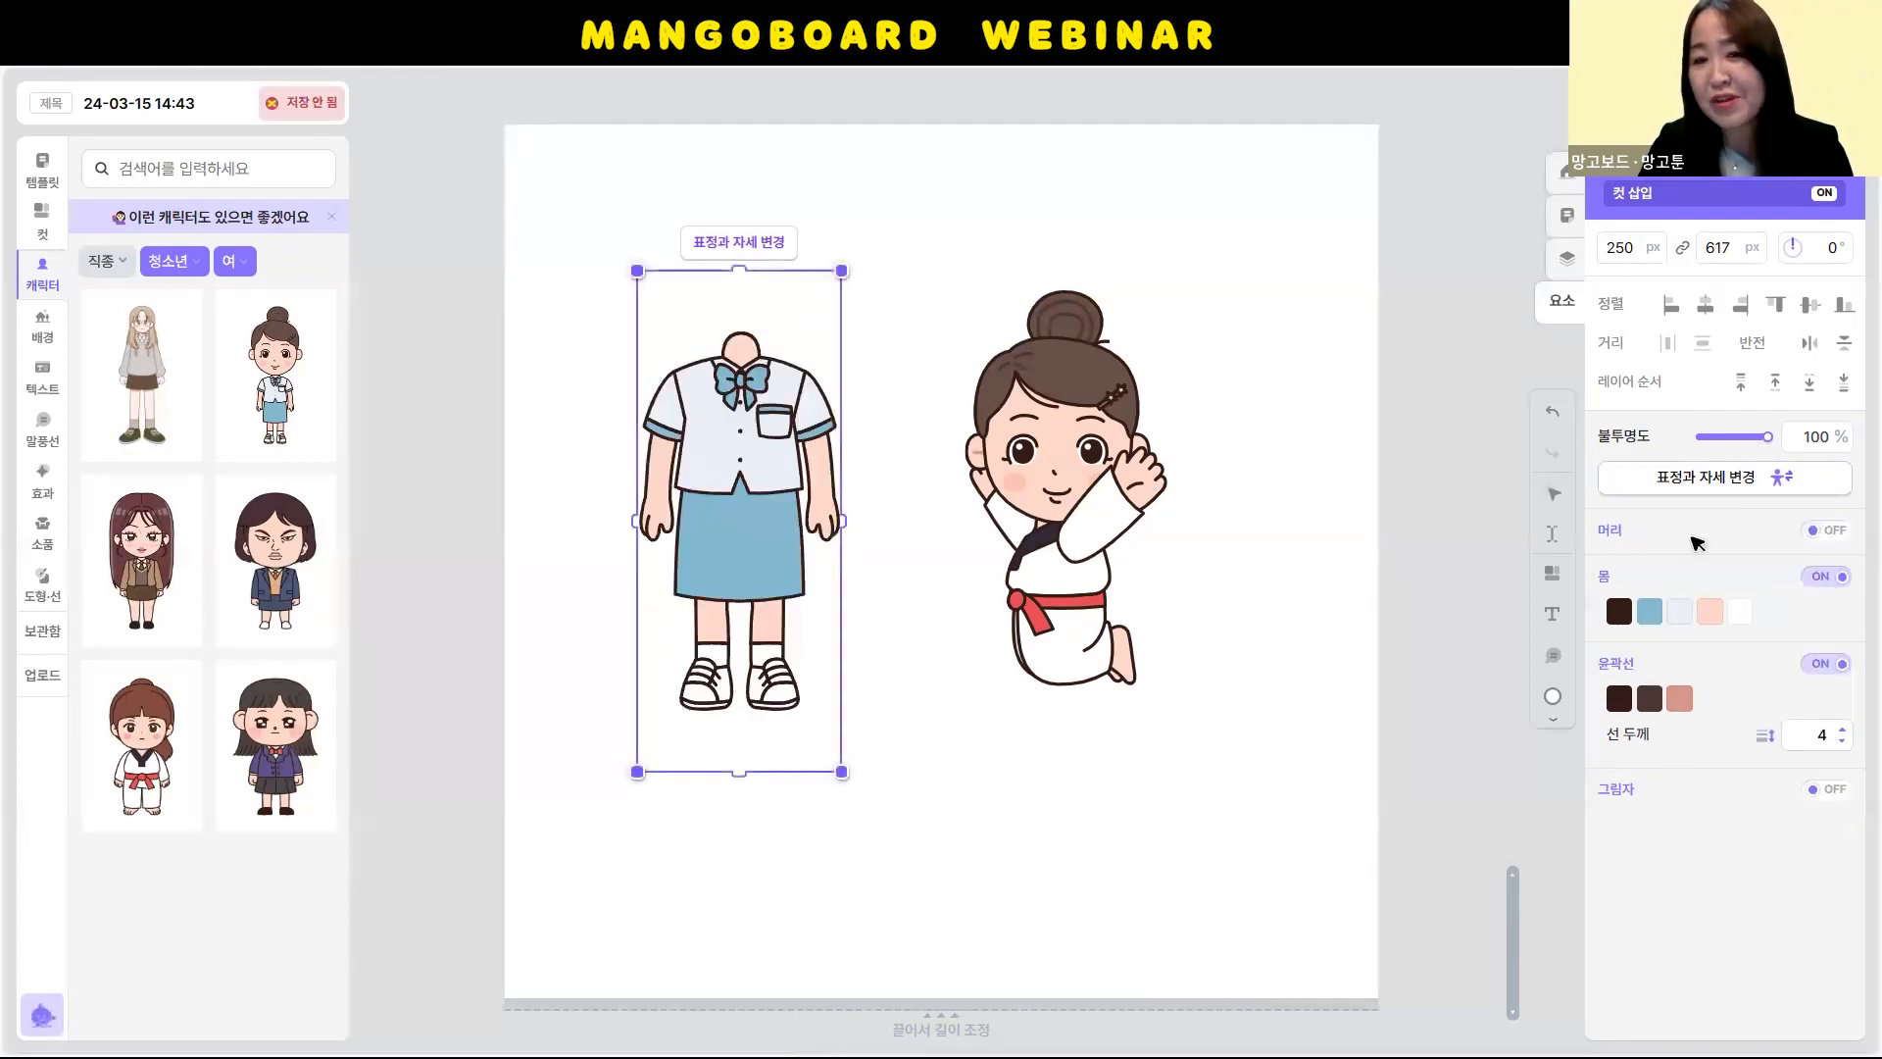
{"action": "left_click_drag", "start_coordinate": [721, 489], "coordinate": [727, 565]}
{"action": "left_click", "coordinate": [970, 738]}
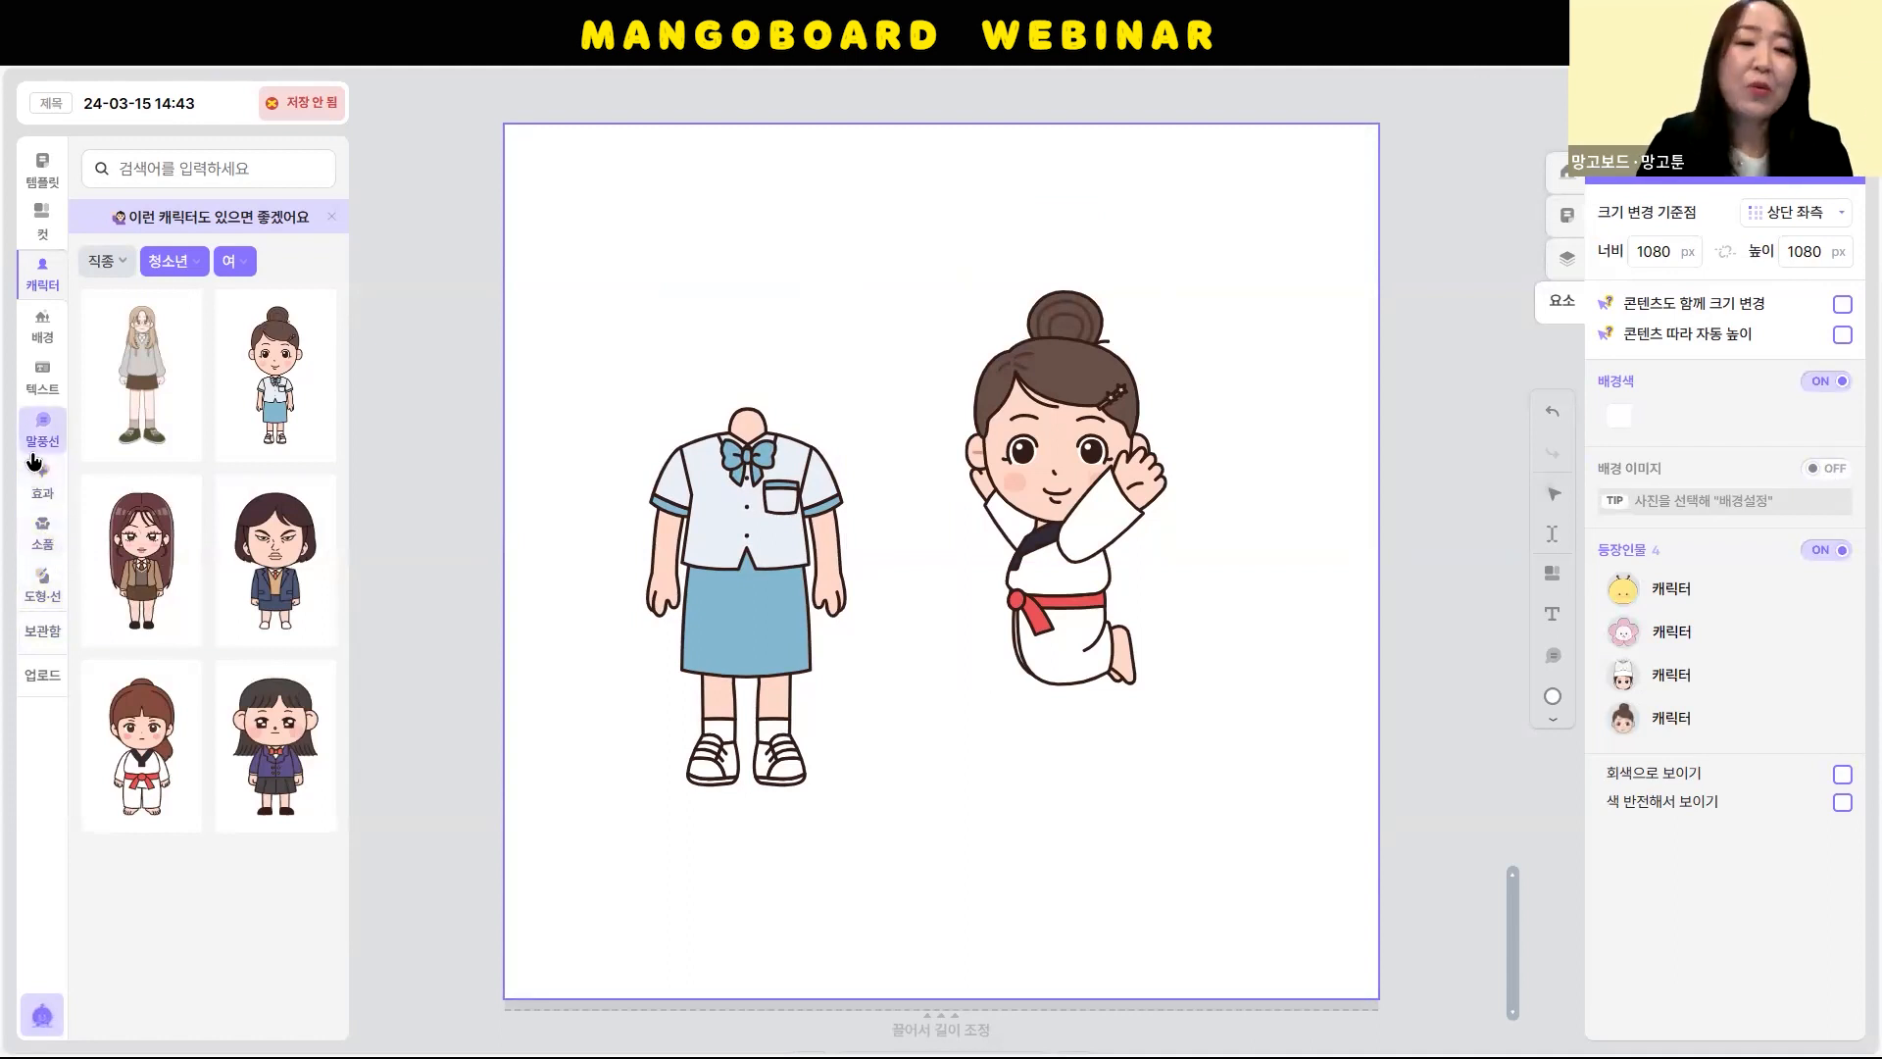
Insert the uploaded photo of the long-haired woman's head, shrink it to 302 × 302 px and place it on the schoolgirl body
{"action": "left_click", "coordinate": [44, 672]}
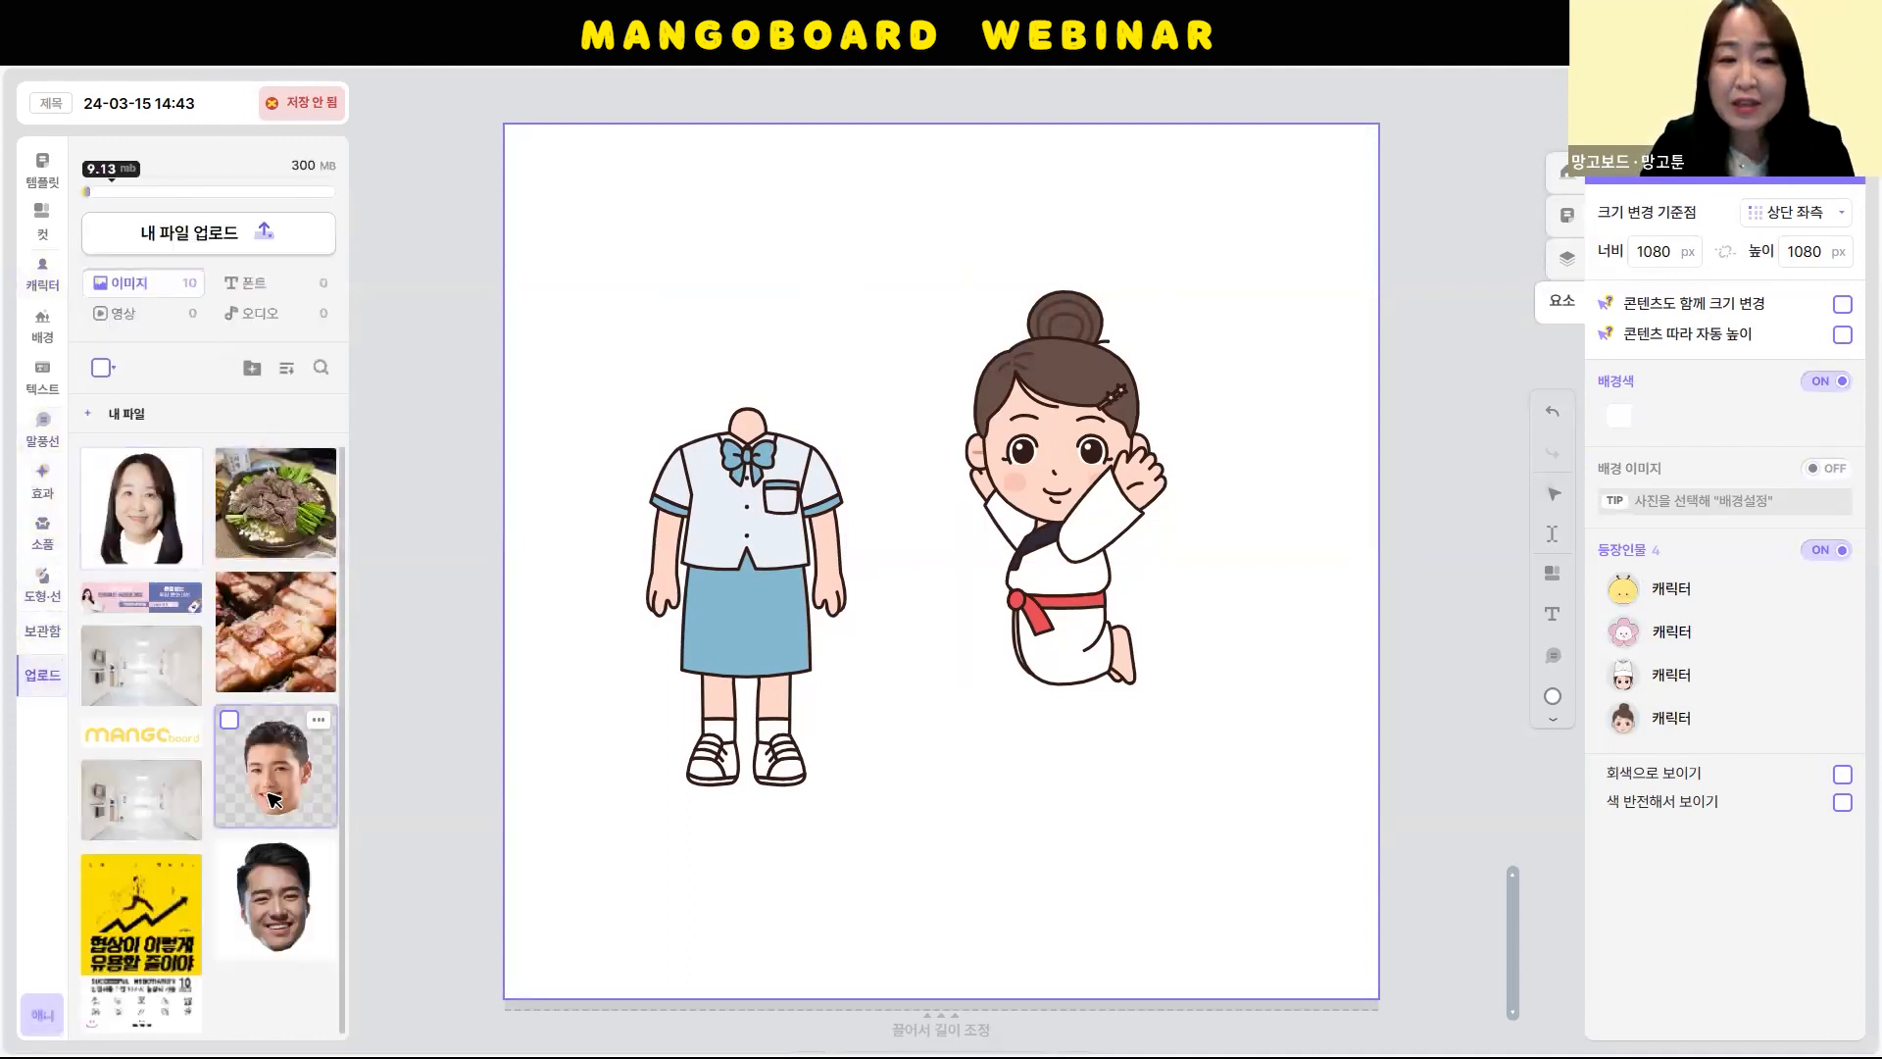
{"action": "left_click", "coordinate": [141, 507]}
{"action": "left_click_drag", "start_coordinate": [903, 336], "coordinate": [756, 219]}
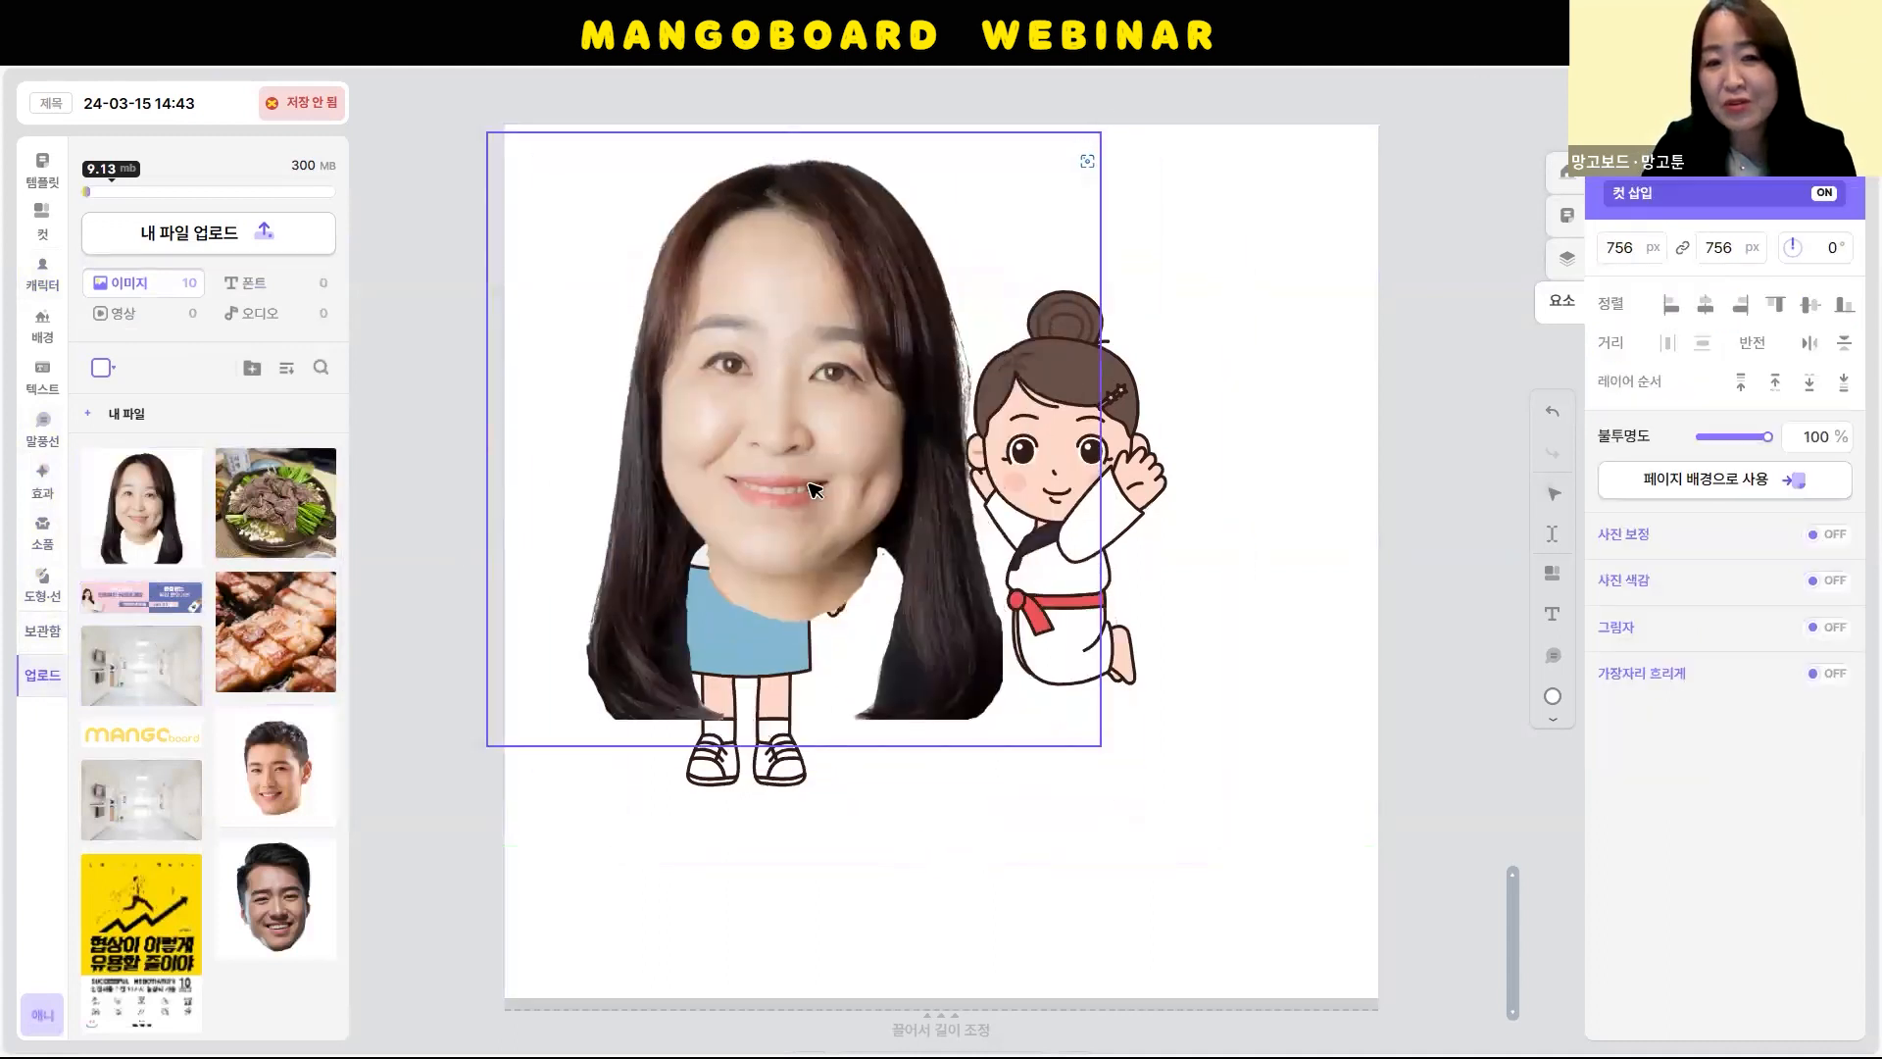
{"action": "left_click_drag", "start_coordinate": [1101, 745], "coordinate": [672, 285]}
{"action": "left_click_drag", "start_coordinate": [603, 215], "coordinate": [767, 405]}
{"action": "left_click_drag", "start_coordinate": [829, 319], "coordinate": [775, 324]}
{"action": "left_click", "coordinate": [992, 670]}
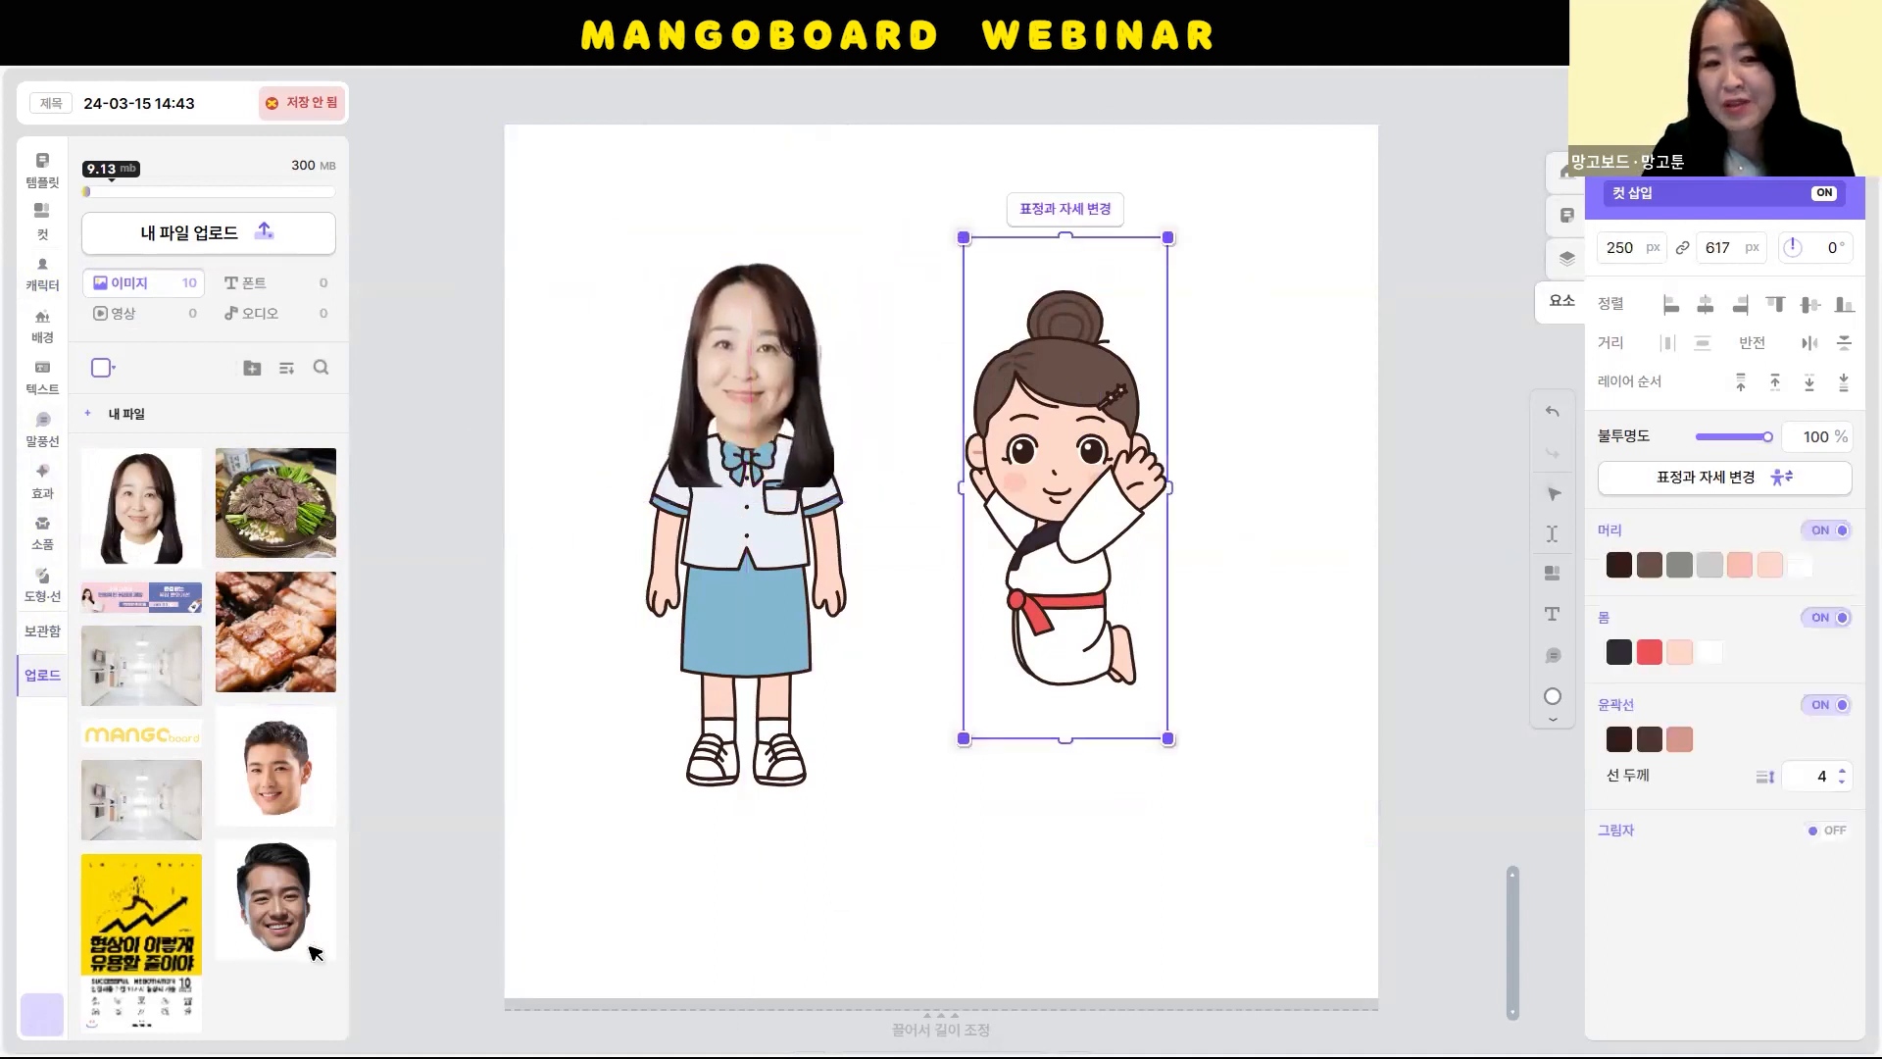
Insert the uploaded photo of the young man's face, shrink it and place it over the jumping taekwondo character's head
{"action": "left_click", "coordinate": [279, 772]}
{"action": "left_click_drag", "start_coordinate": [1244, 869], "coordinate": [634, 386]}
{"action": "left_click_drag", "start_coordinate": [684, 285], "coordinate": [1284, 615]}
{"action": "left_click_drag", "start_coordinate": [1150, 465], "coordinate": [1068, 407]}
Hide the taekwondo character's drawn head and adjust its body and the woman's photo to line up the photo heads with their bodies
{"action": "left_click", "coordinate": [1113, 659]}
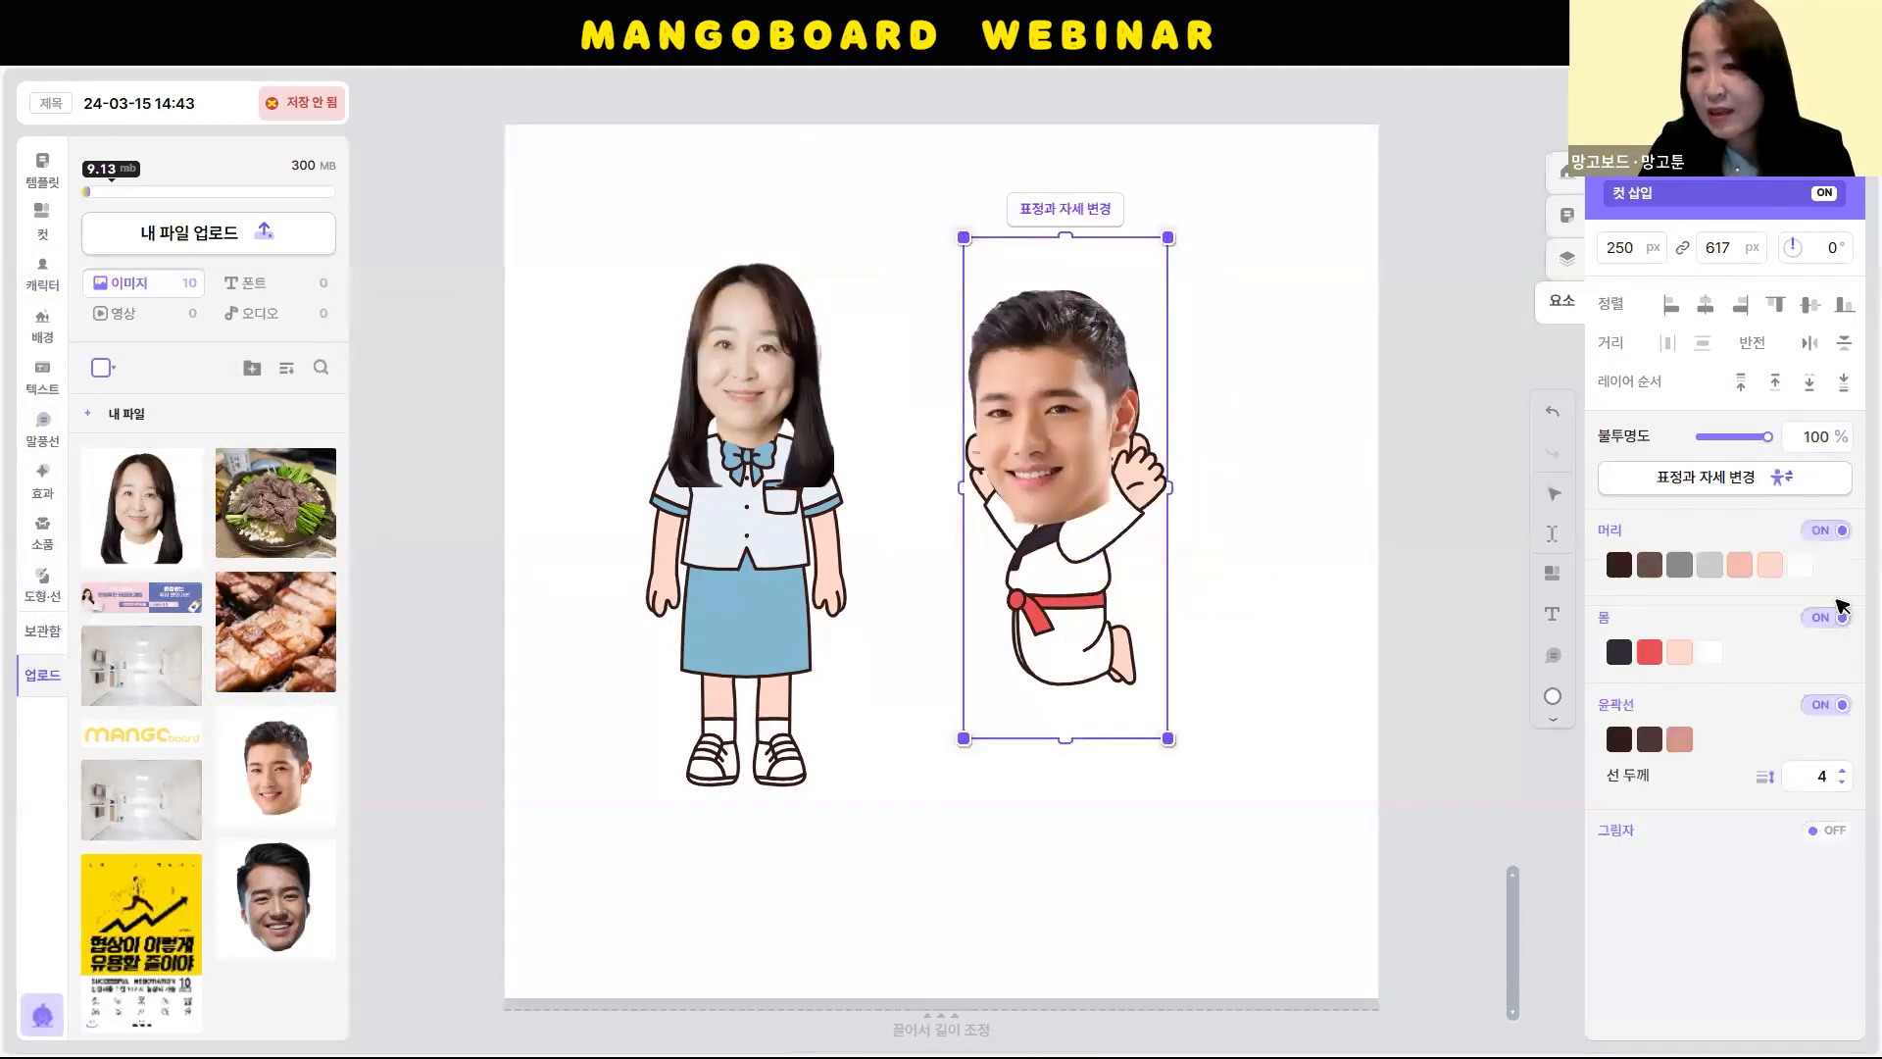
{"action": "left_click", "coordinate": [1821, 531]}
{"action": "mouse_move", "coordinate": [1071, 573]}
{"action": "left_mouse_down"}
{"action": "mouse_move", "coordinate": [1073, 668]}
{"action": "mouse_move", "coordinate": [1086, 652]}
{"action": "left_mouse_up"}
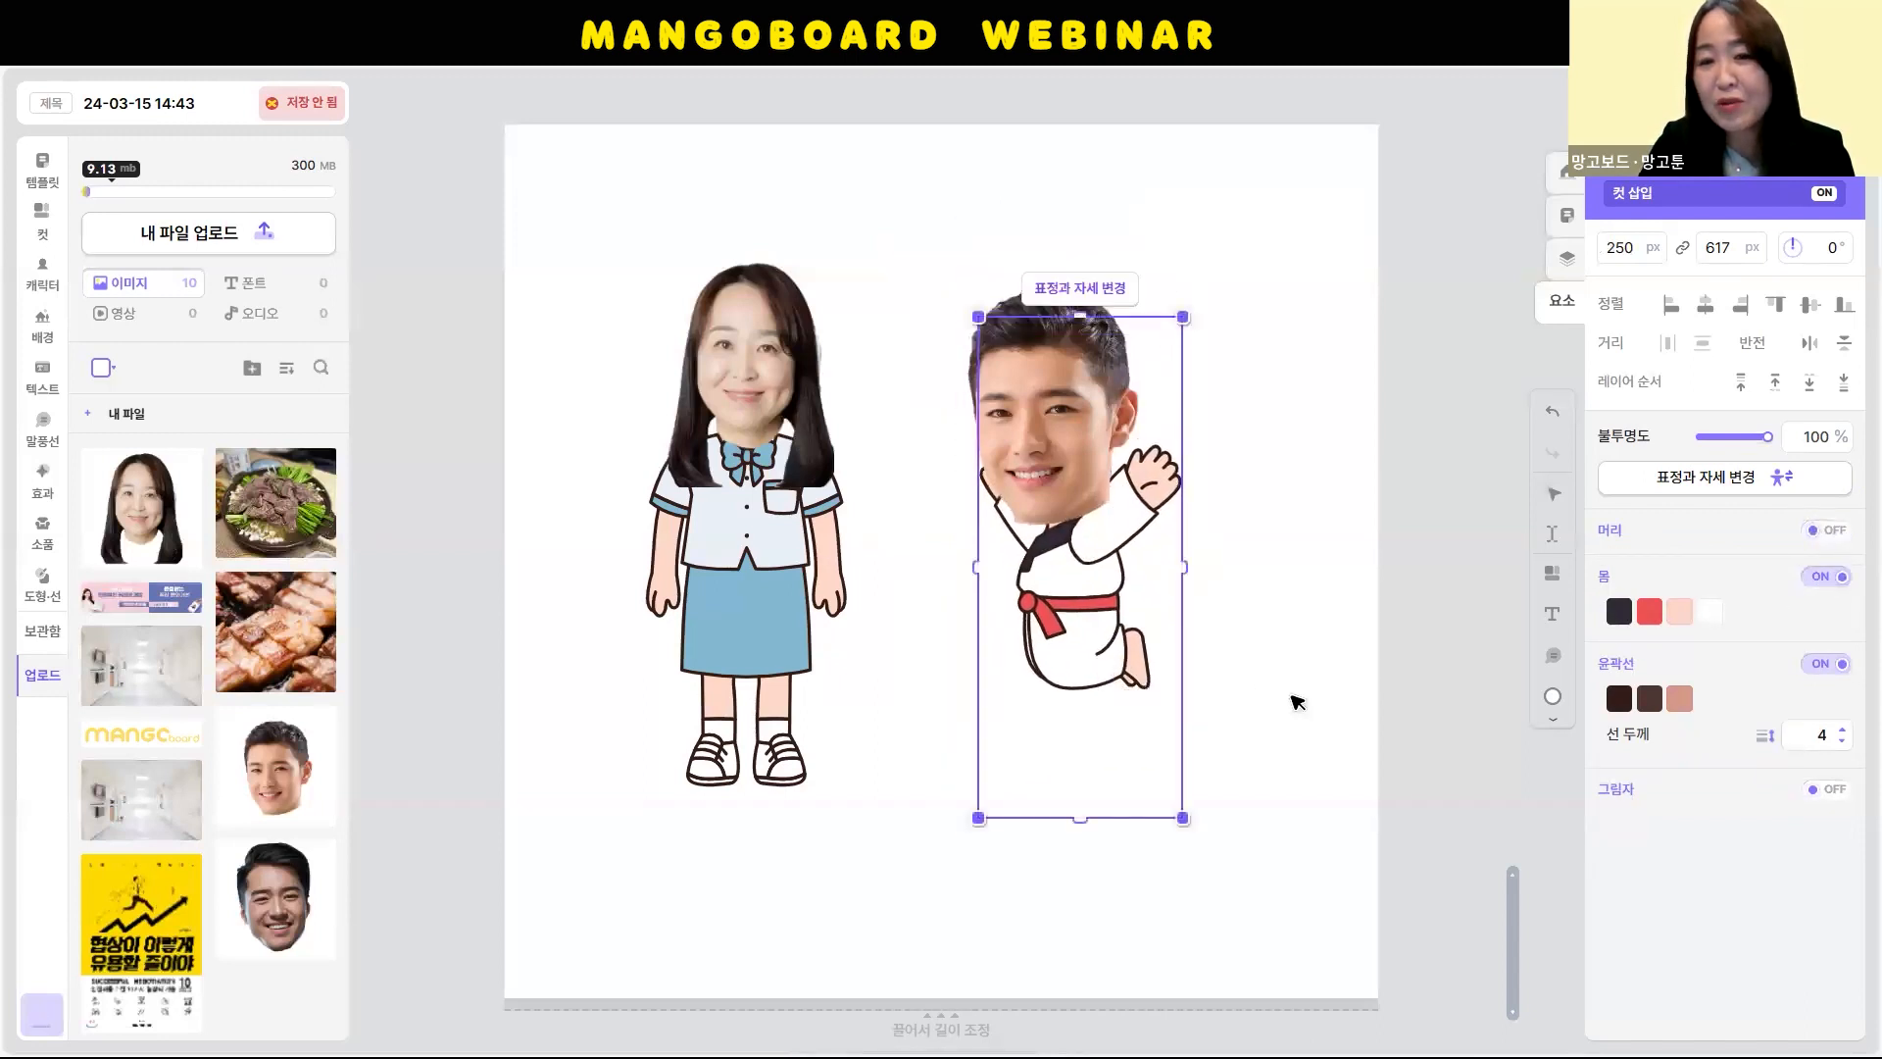
{"action": "left_click", "coordinate": [1297, 702]}
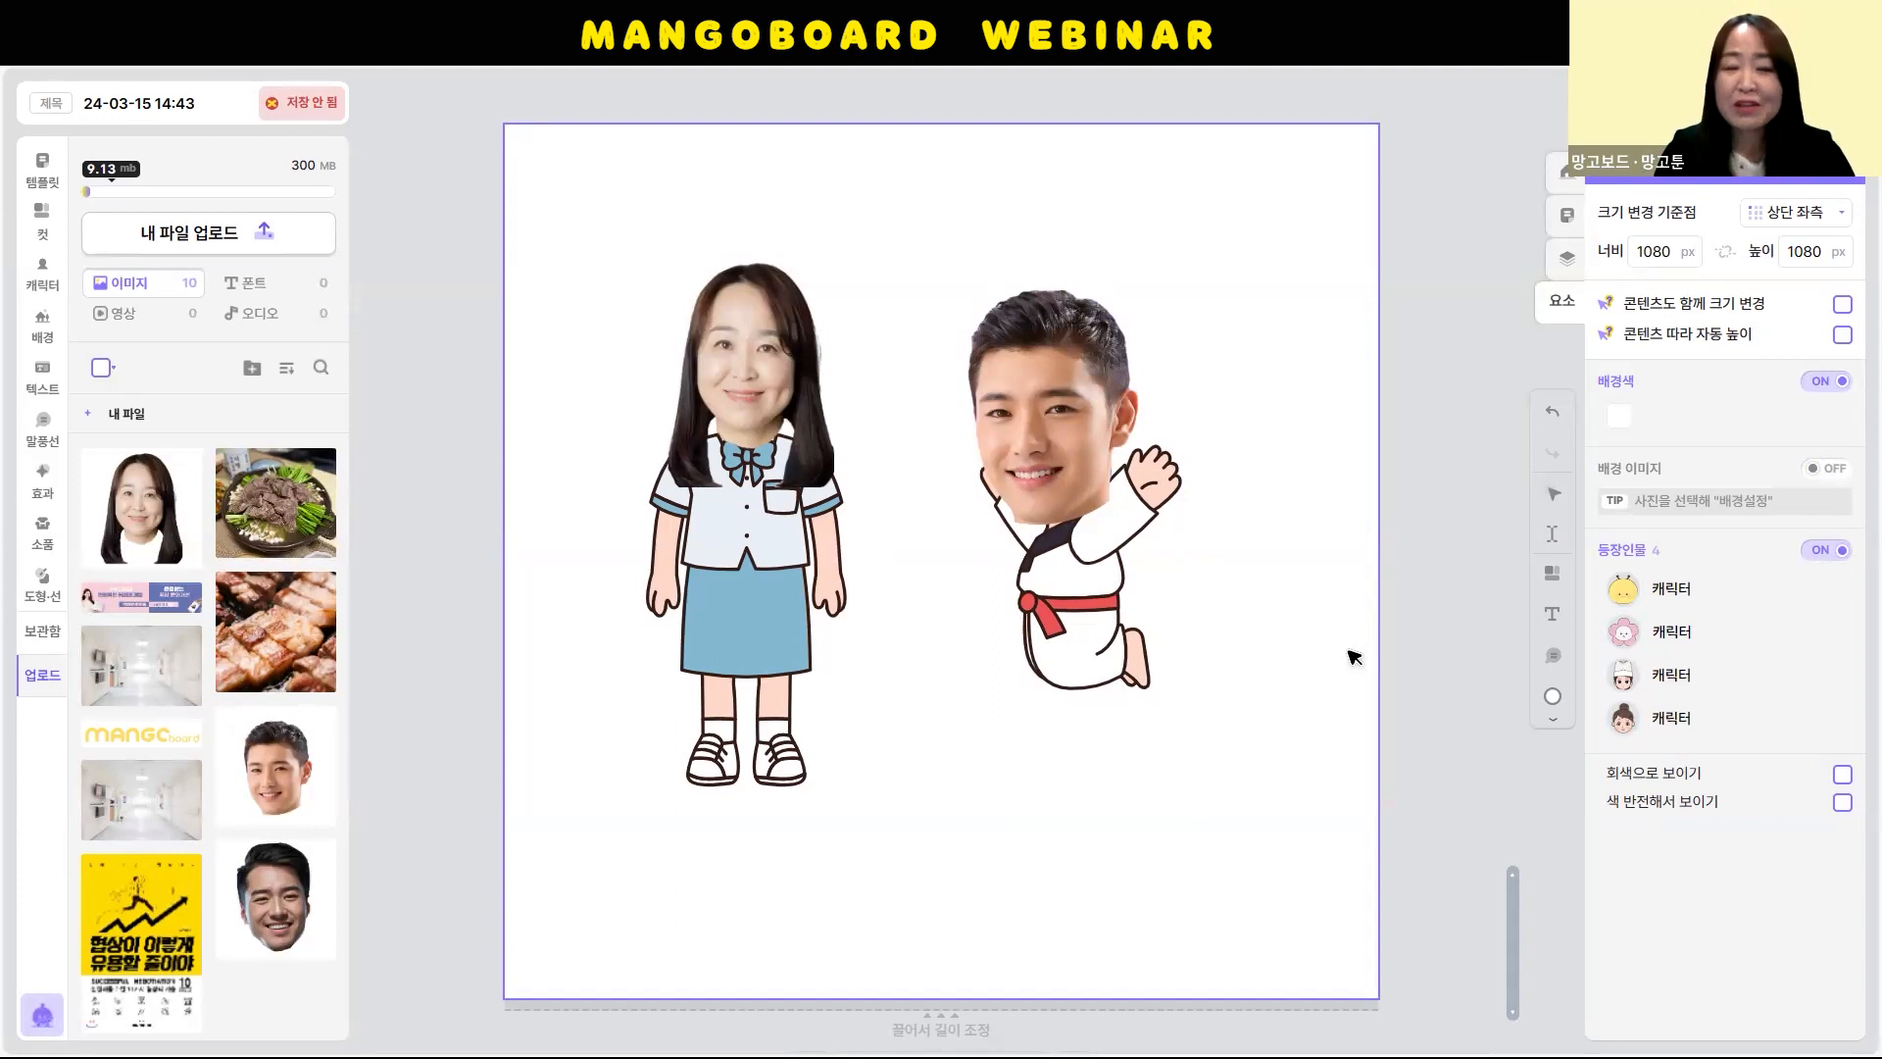
{"action": "left_click_drag", "start_coordinate": [745, 390], "coordinate": [735, 396]}
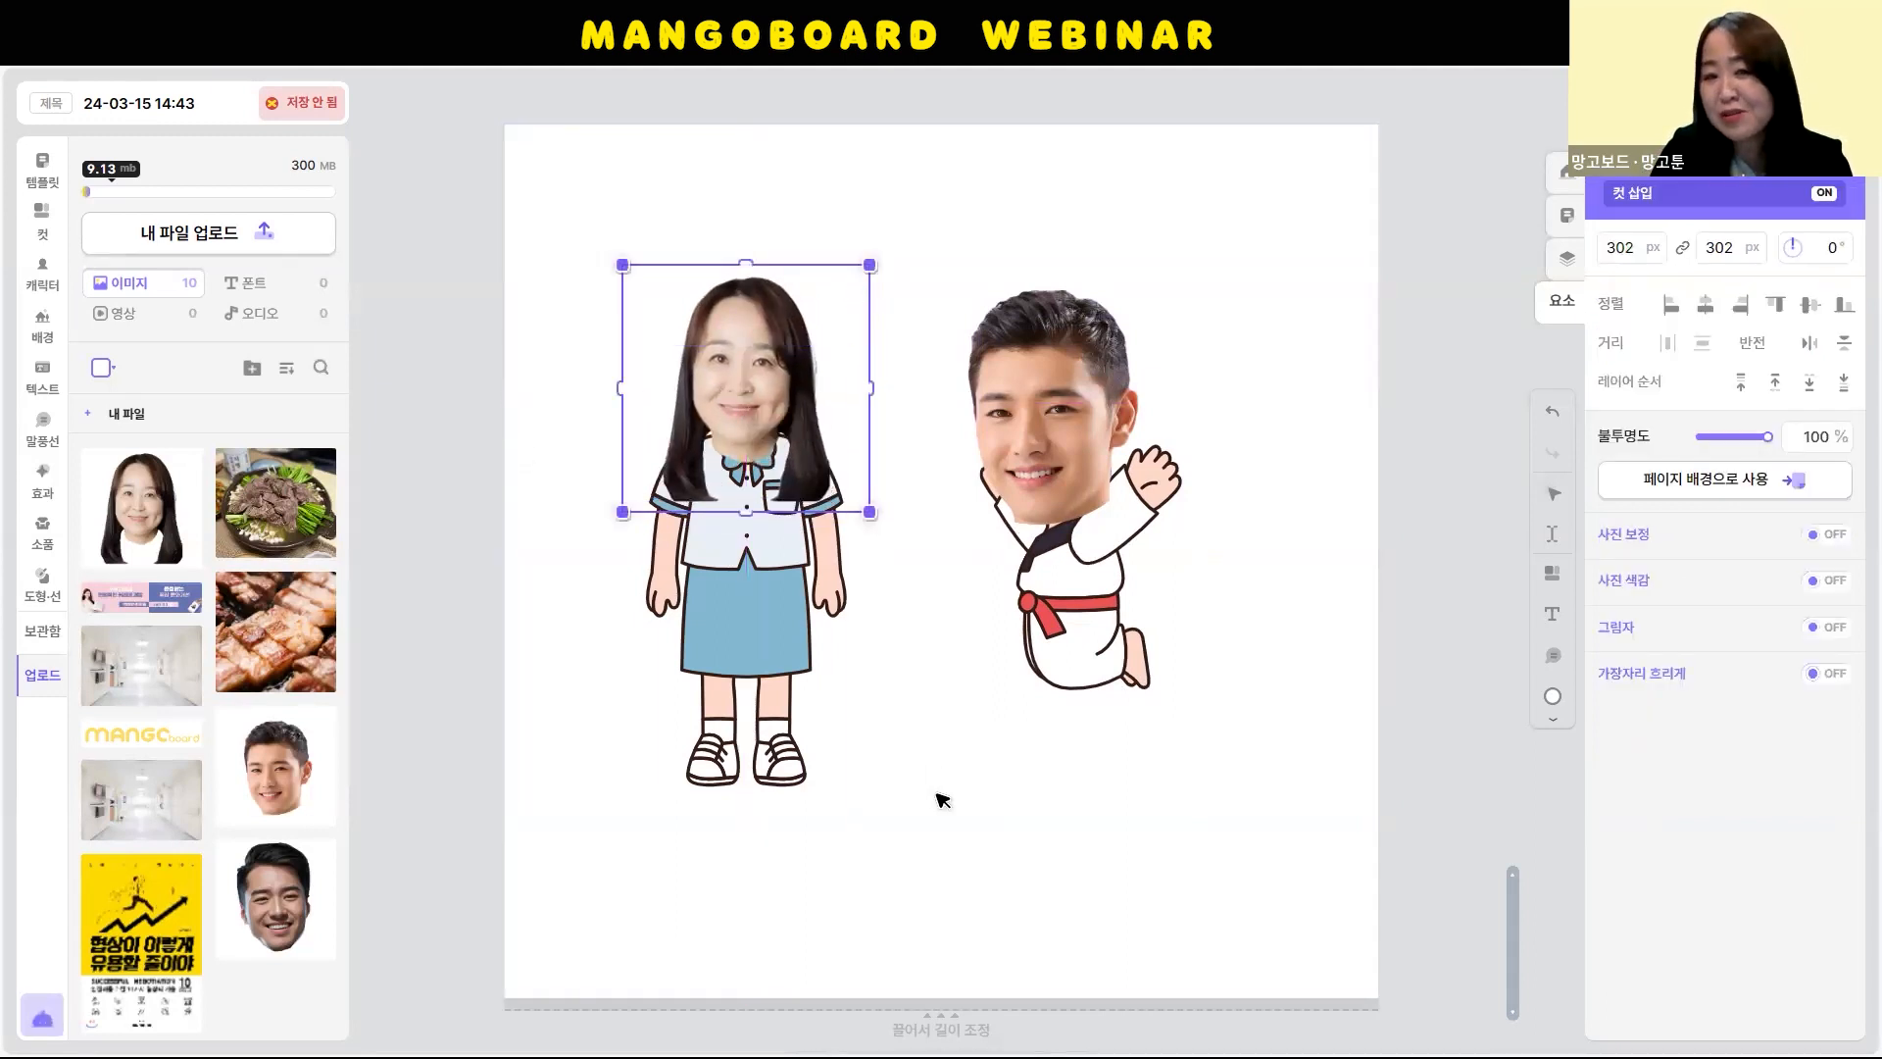
{"action": "left_click", "coordinate": [976, 794]}
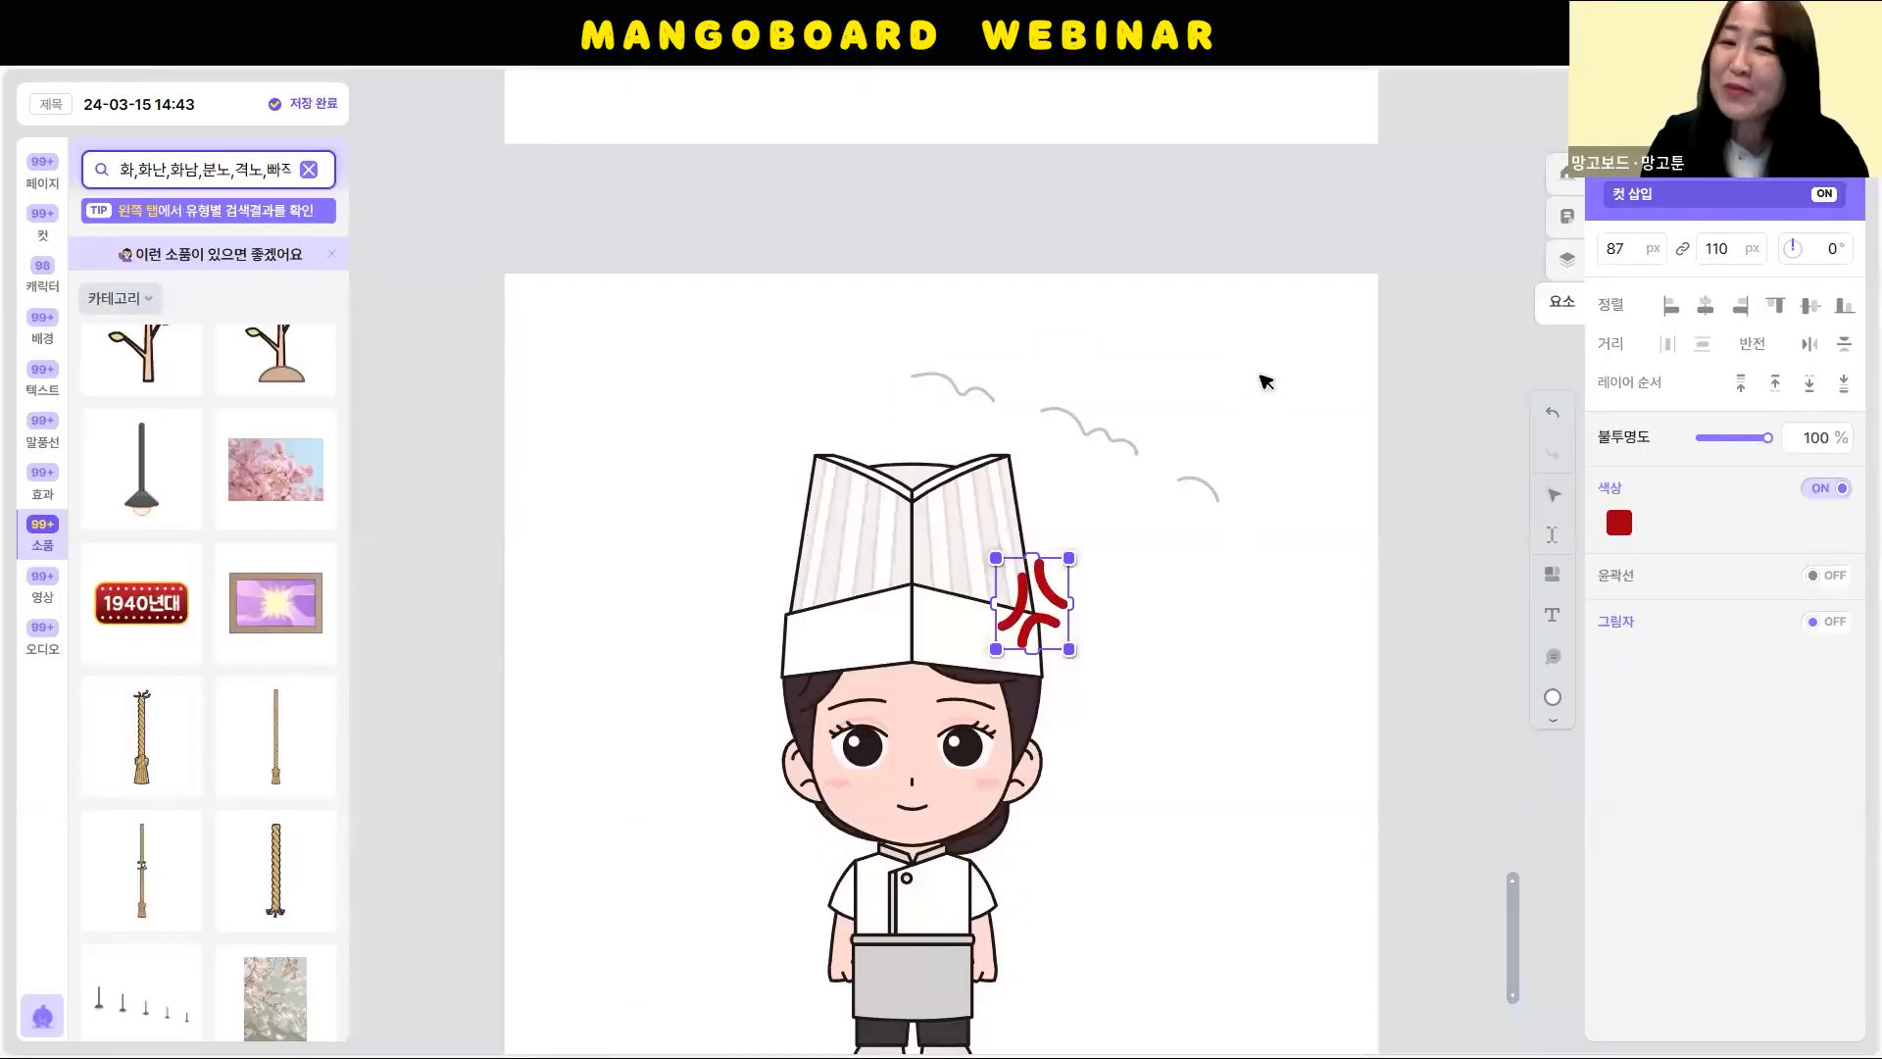
Delete the squiggle lines and red anger mark around the chef, and shift the chef to the left side of the page
{"action": "left_click_drag", "start_coordinate": [1260, 376], "coordinate": [1030, 614]}
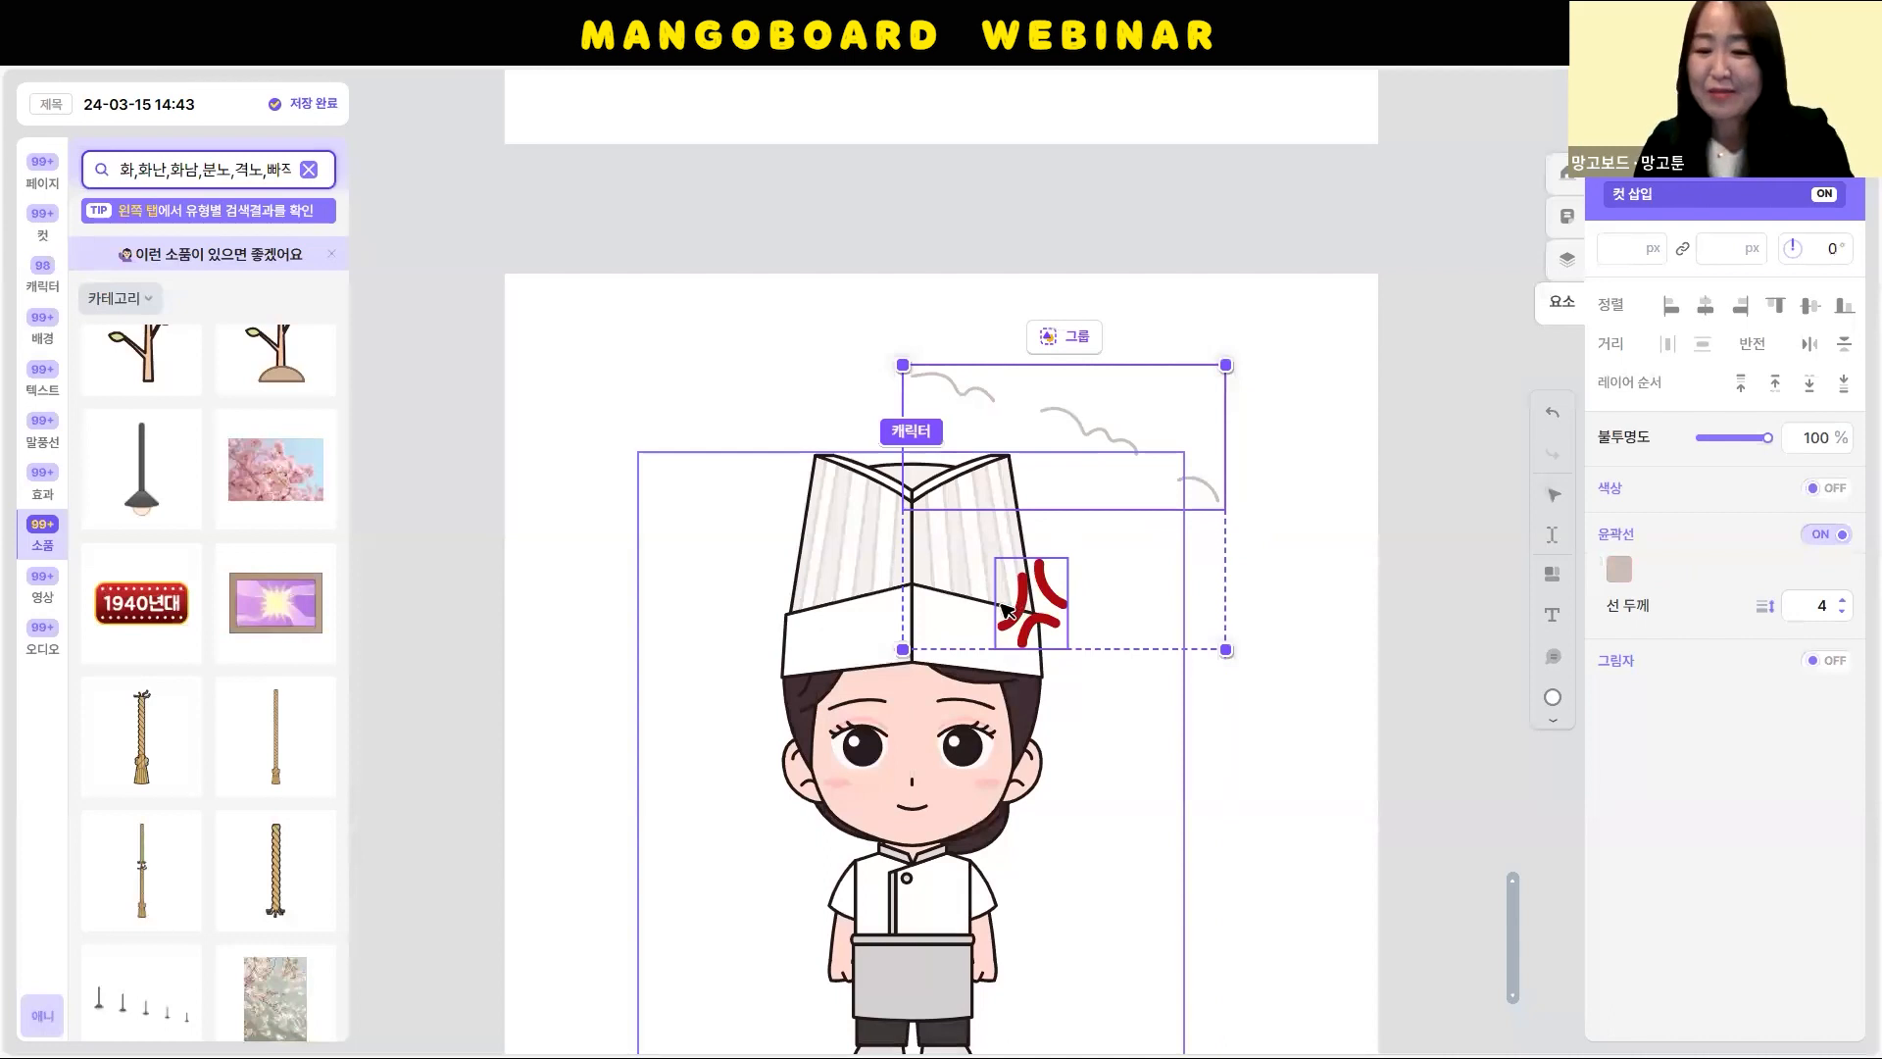
{"action": "key", "text": "Delete"}
{"action": "left_click_drag", "start_coordinate": [886, 599], "coordinate": [763, 628]}
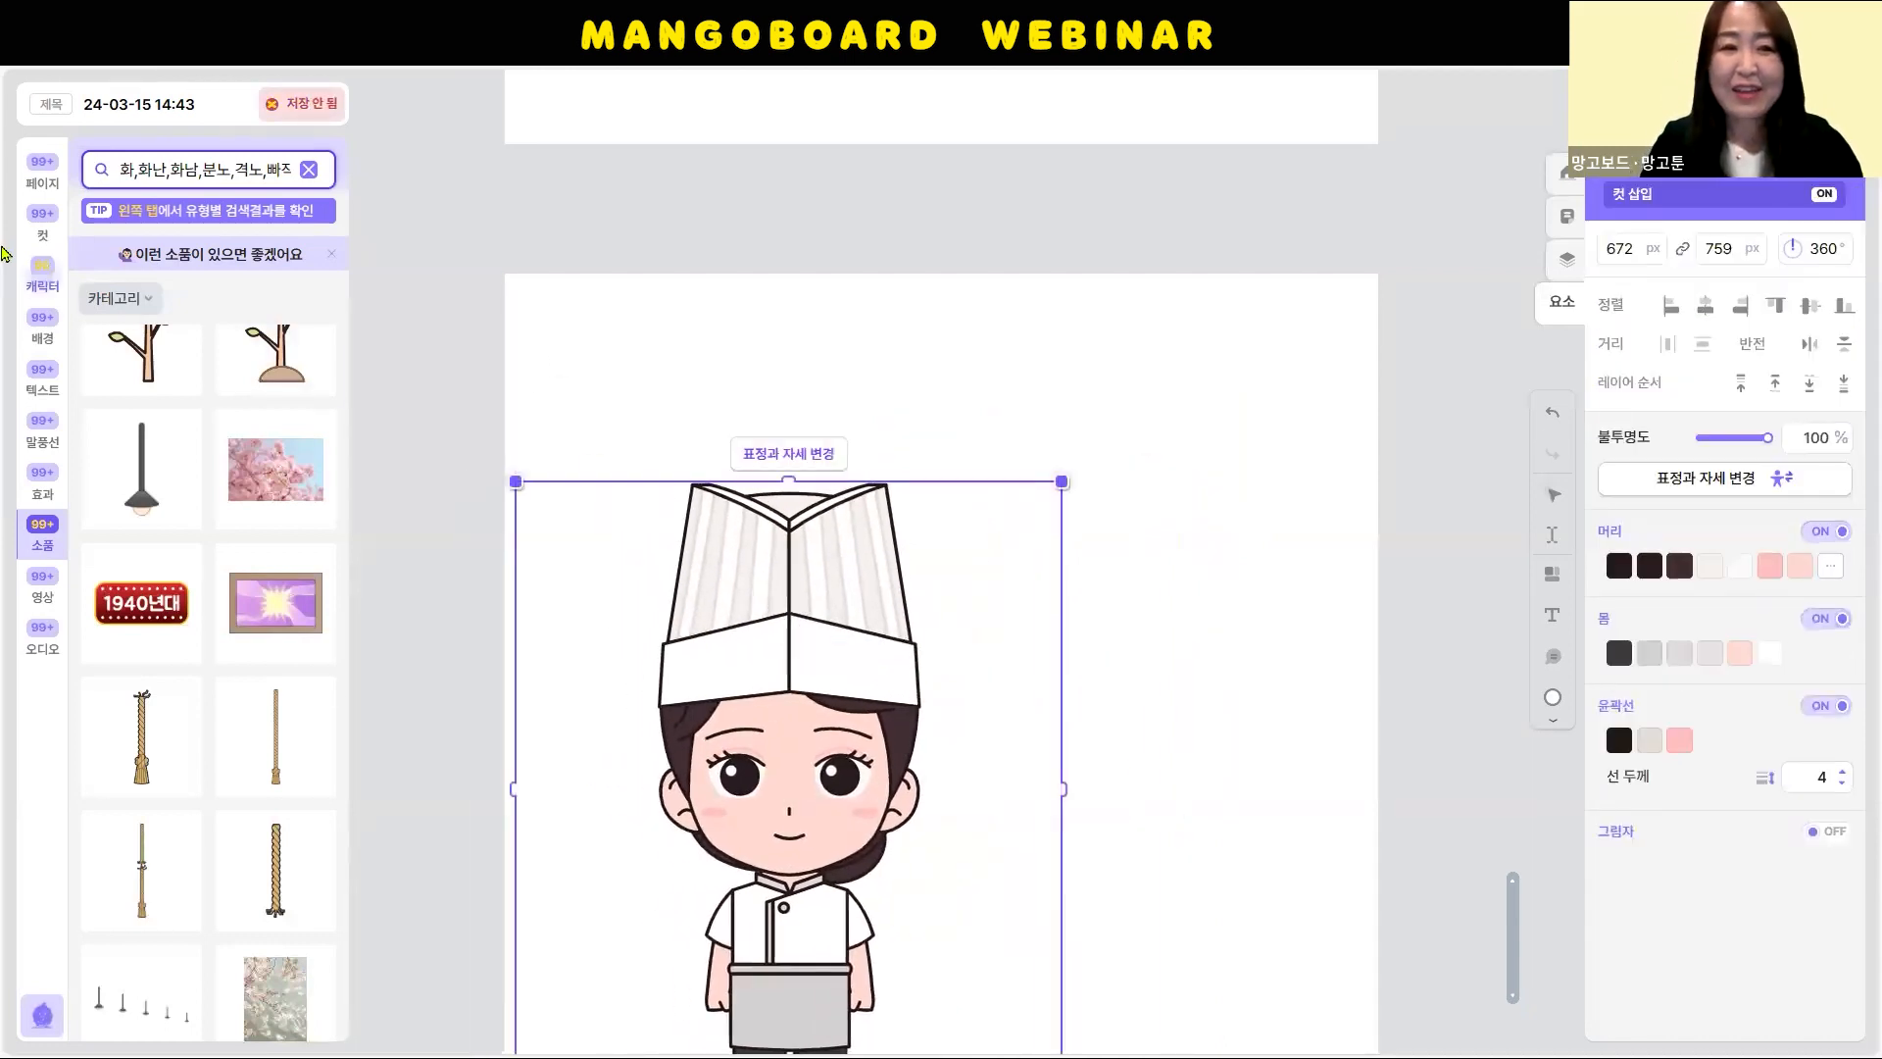
{"action": "left_click", "coordinate": [525, 338]}
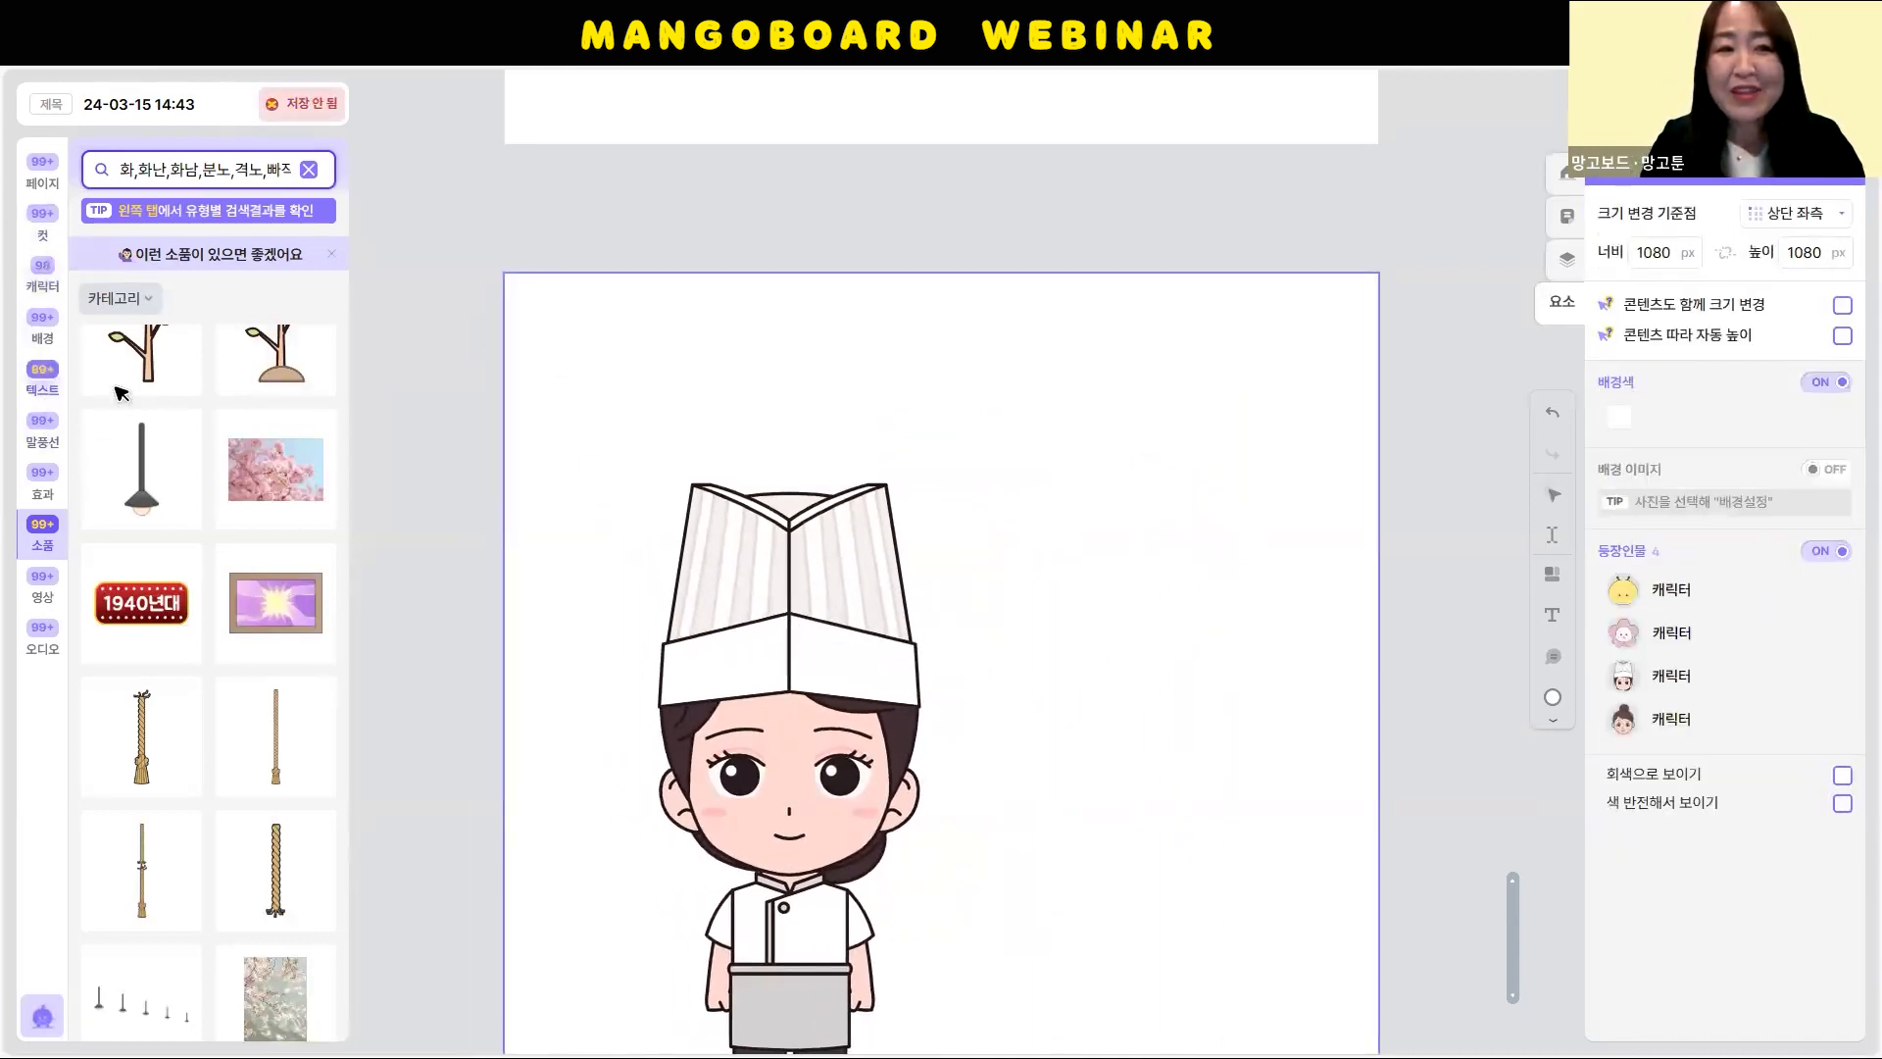
Add a two-line text beside the chef reading "오늘의 메뉴는 김치찌개입니다."
{"action": "left_click", "coordinate": [42, 379]}
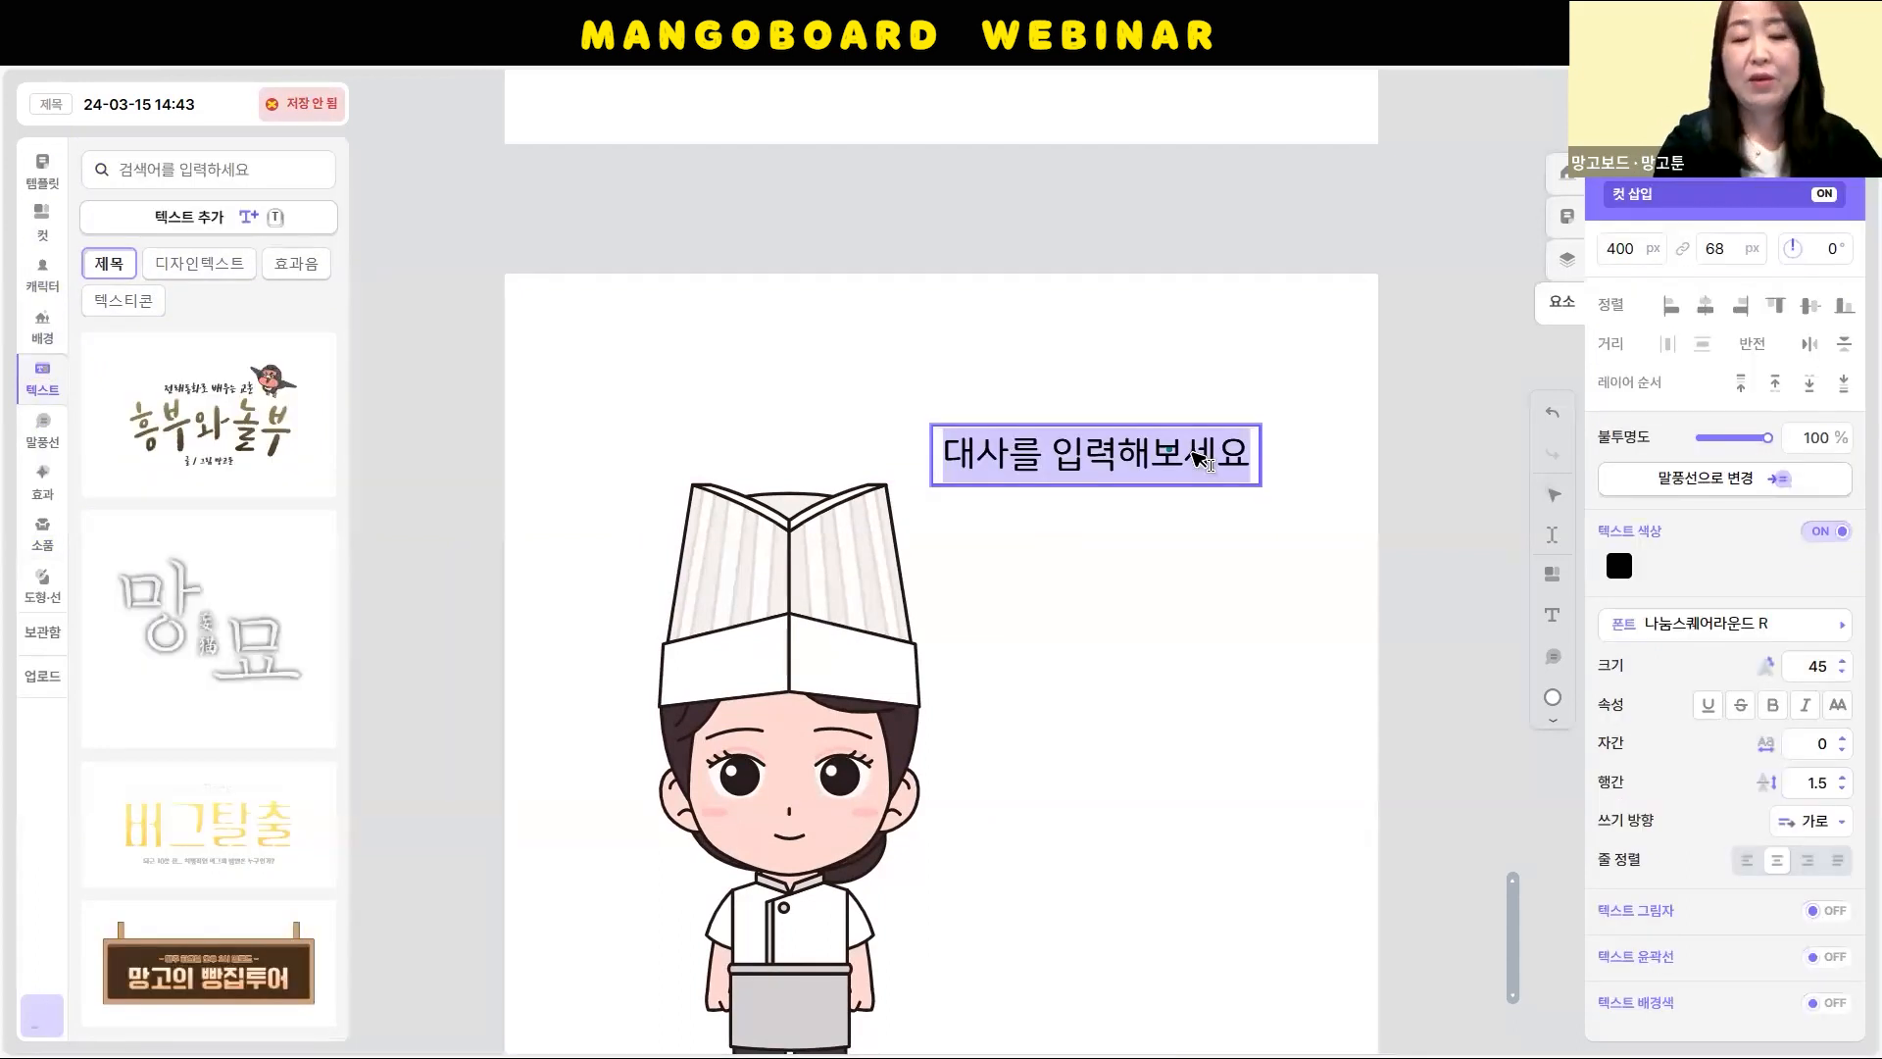
{"action": "type", "text": "오늘의 "}
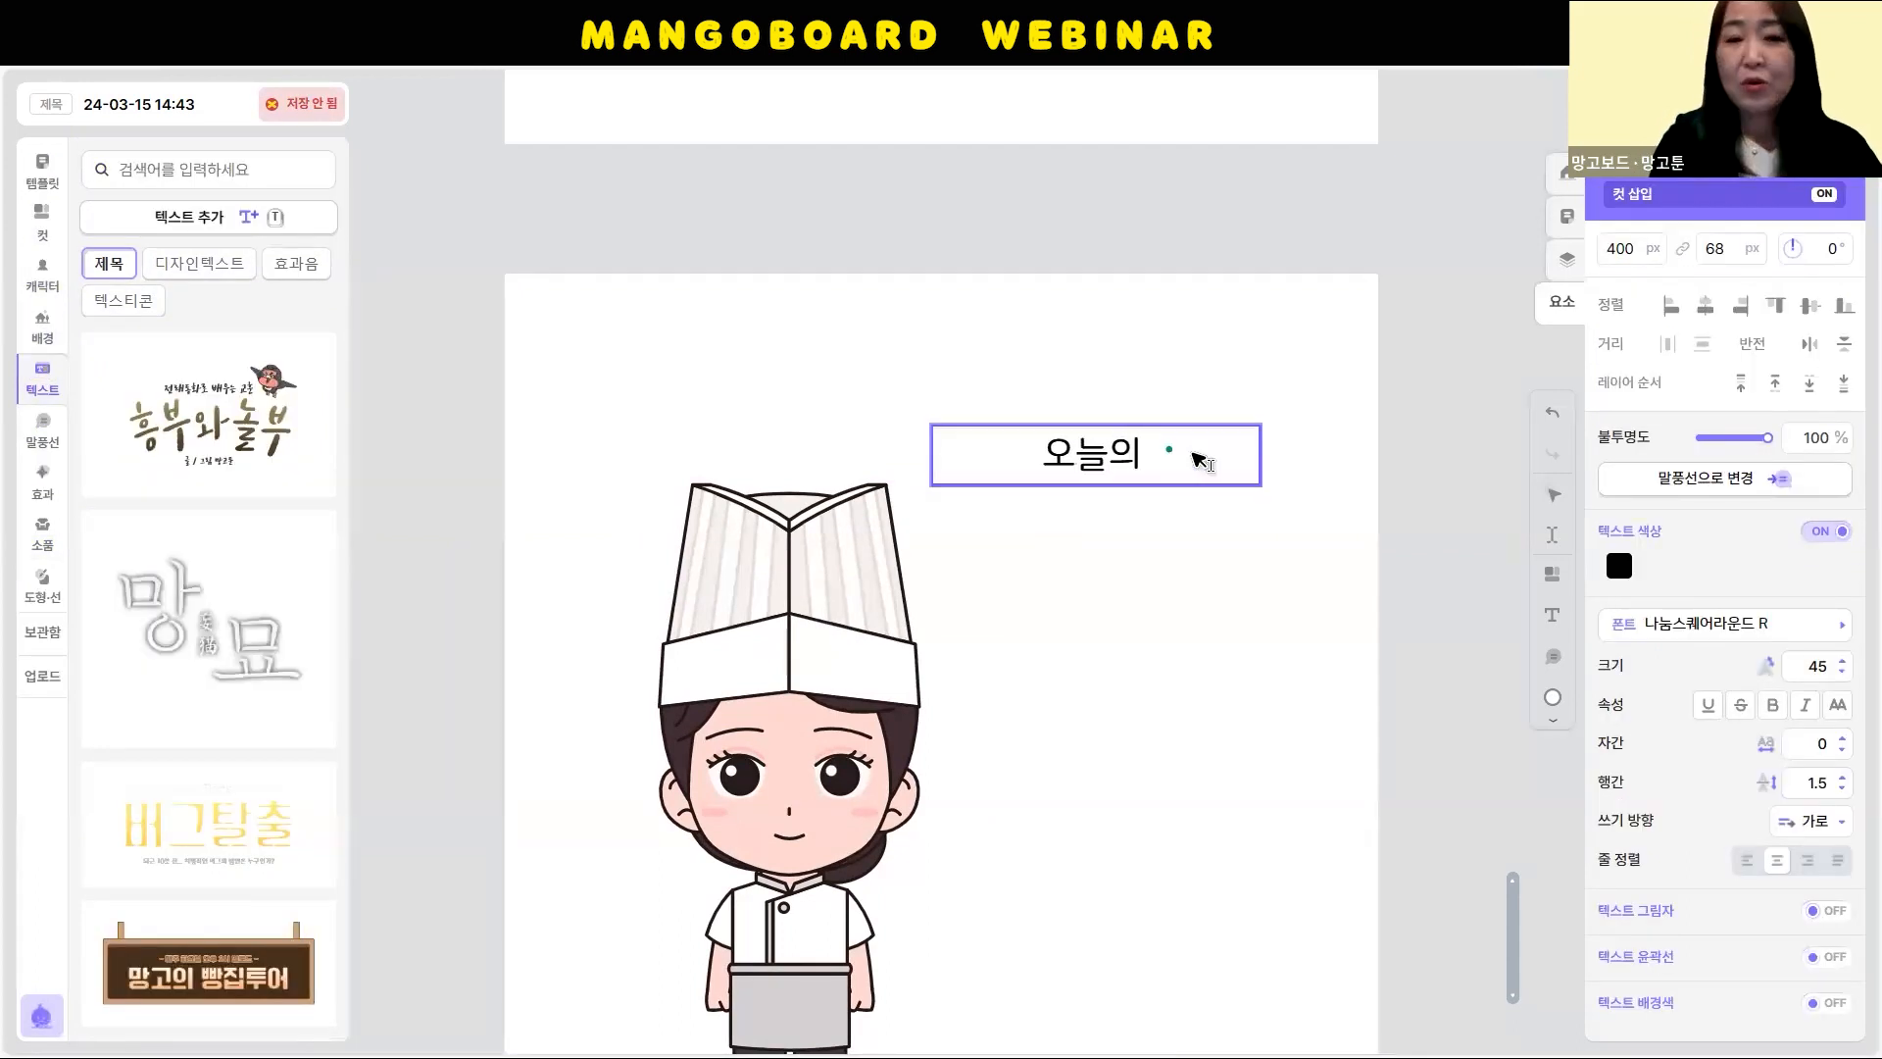
{"action": "type", "text": "메뉴는"}
{"action": "key", "text": "Return"}
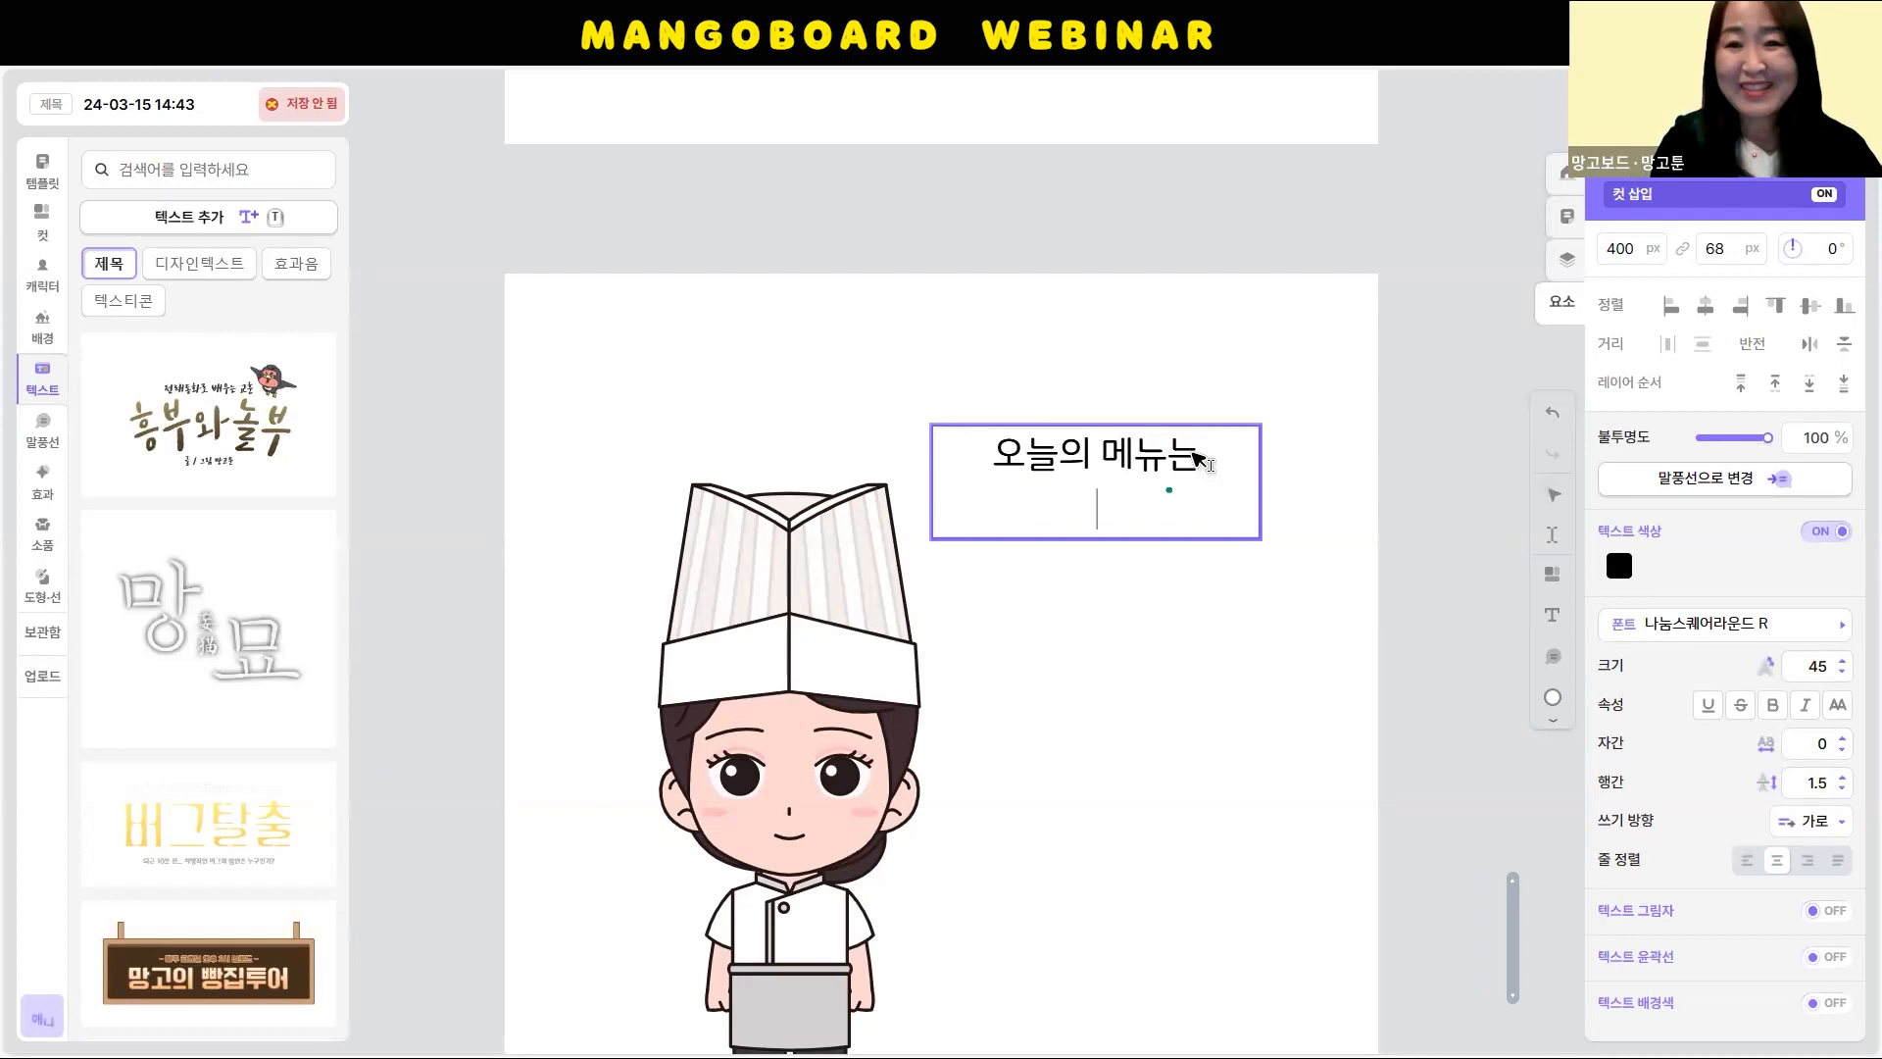
{"action": "type", "text": "김ㅊ찌"}
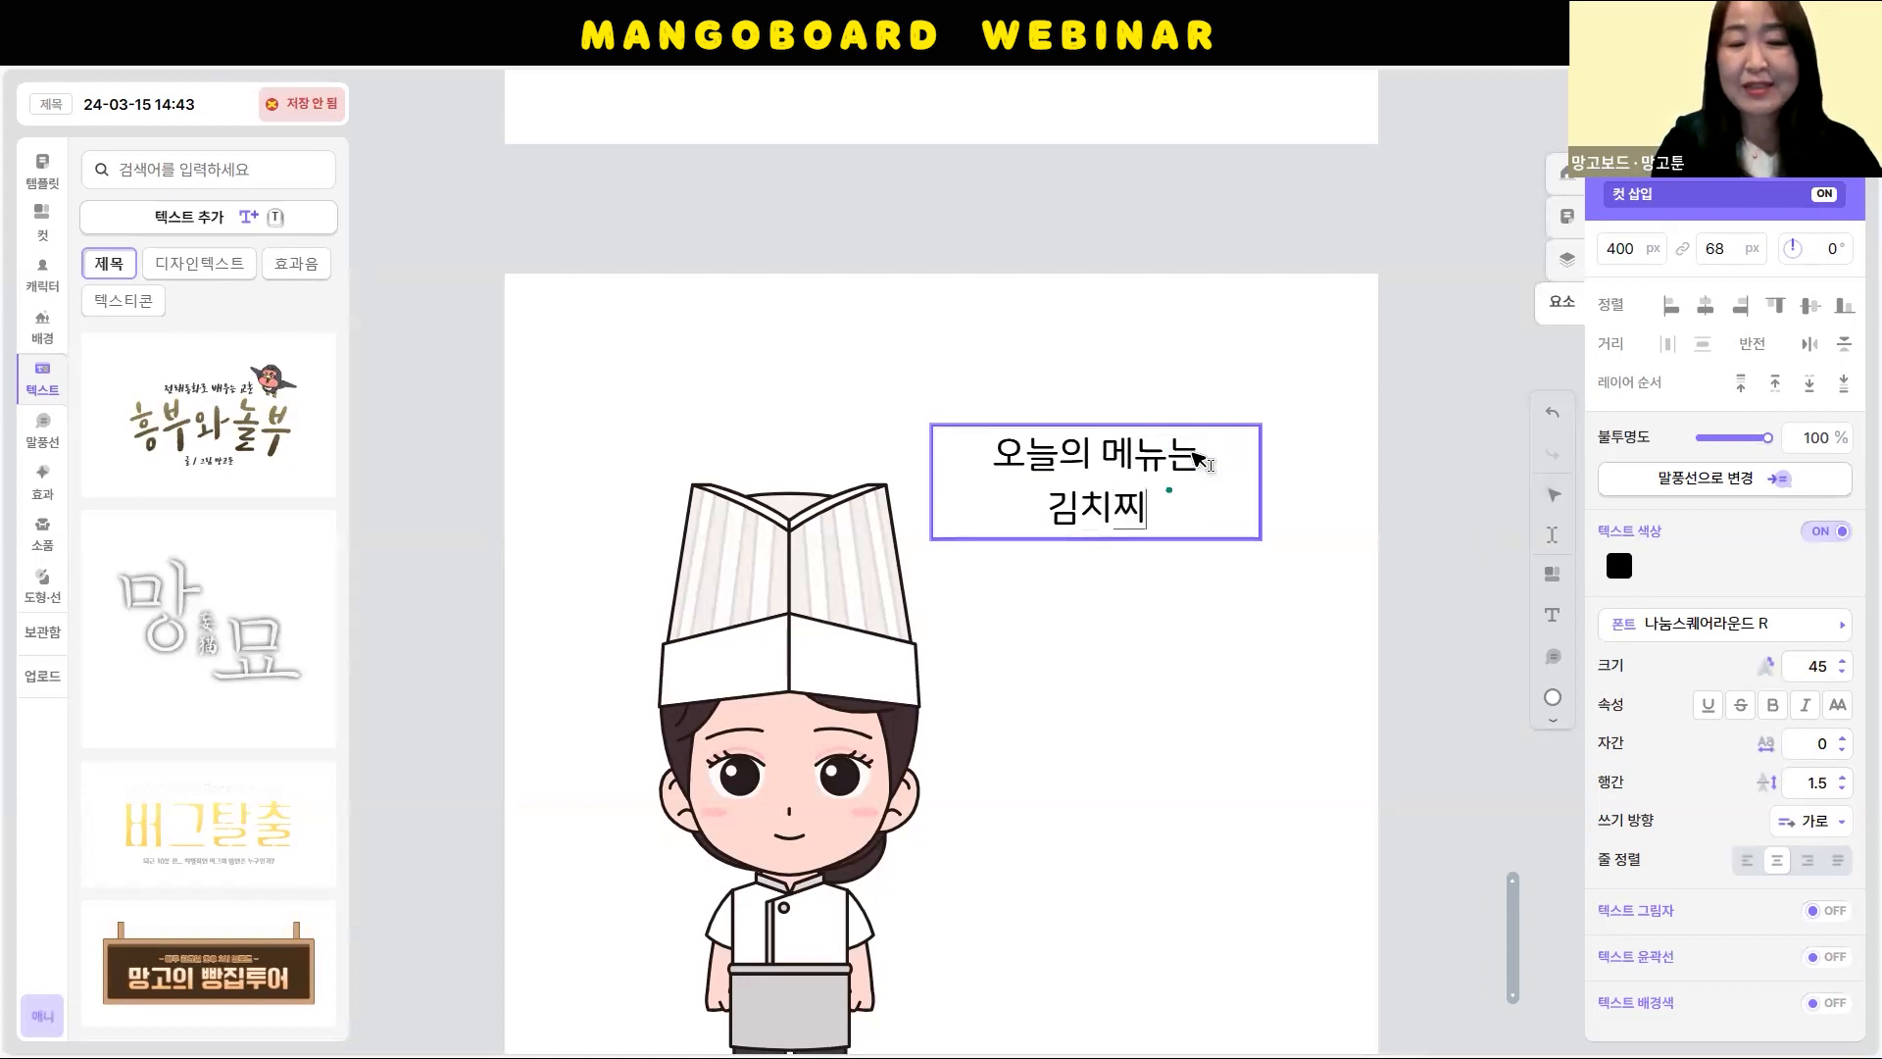
{"action": "type", "text": "개입ㄴ니다."}
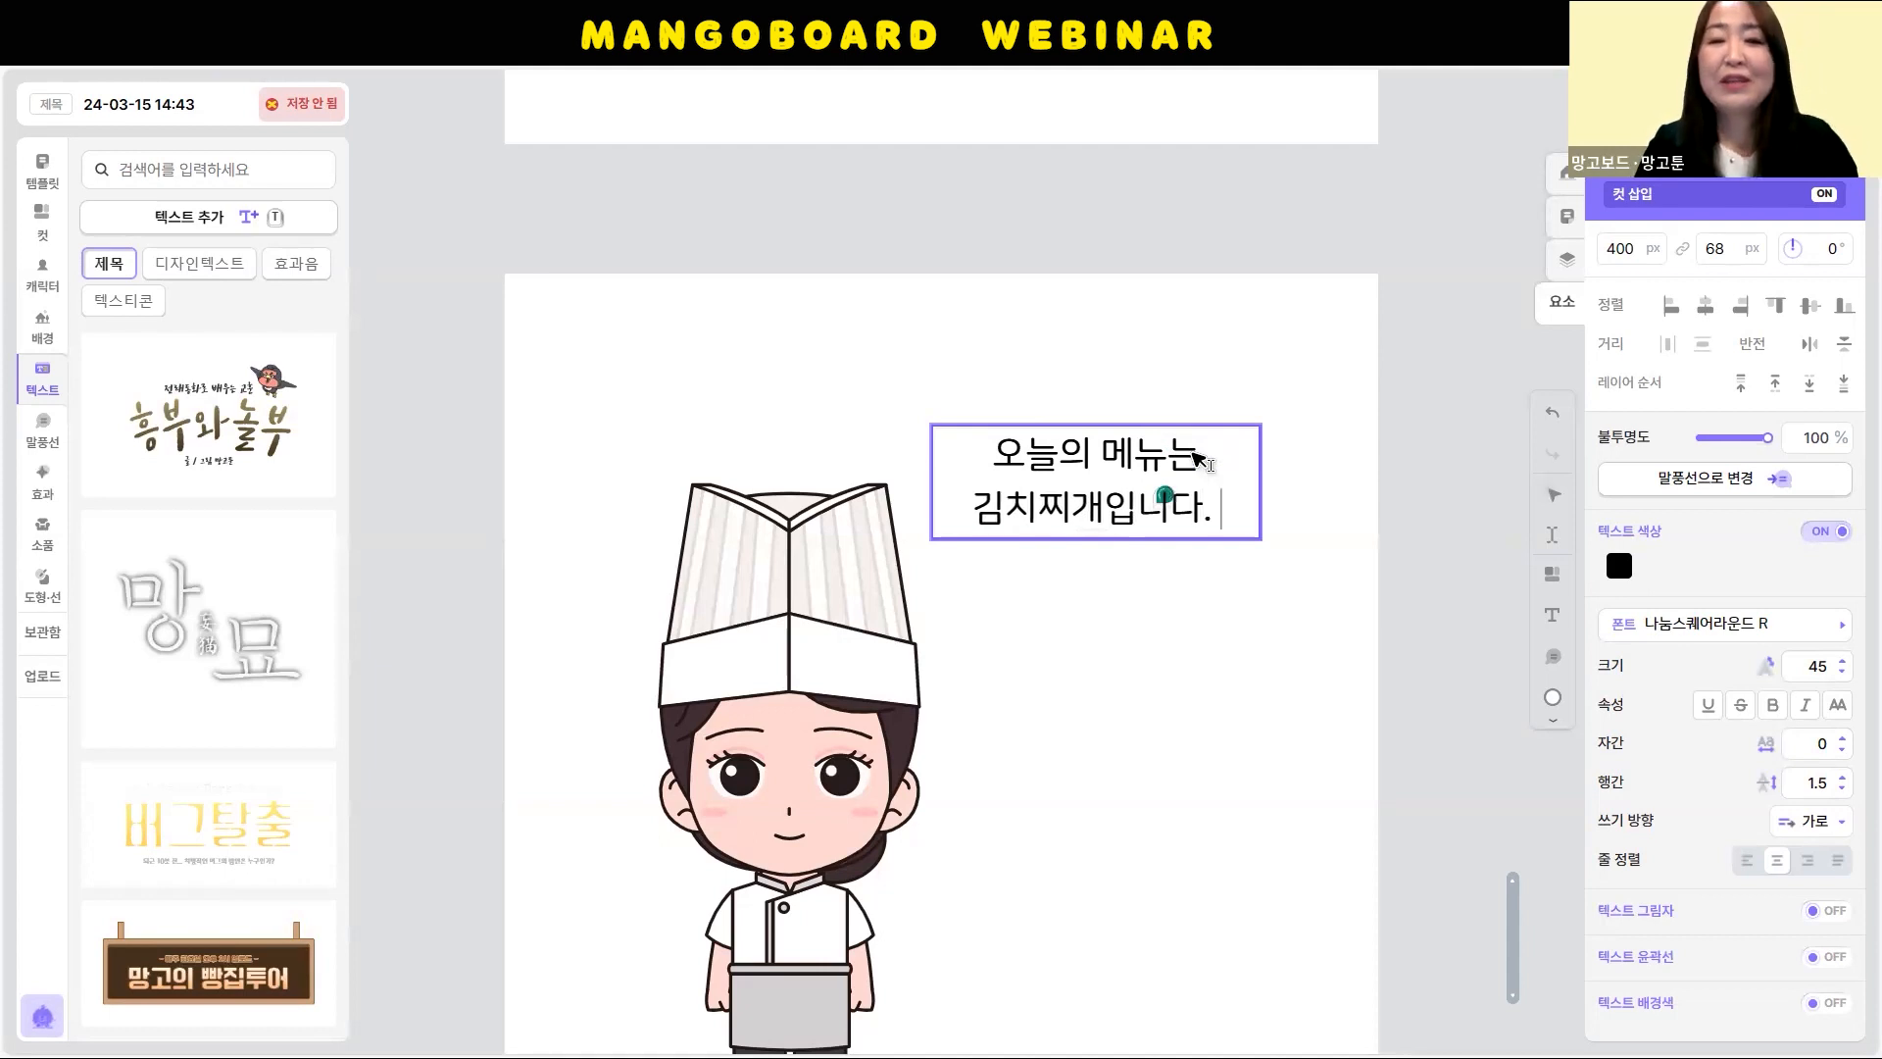
{"action": "left_click", "coordinate": [1143, 815]}
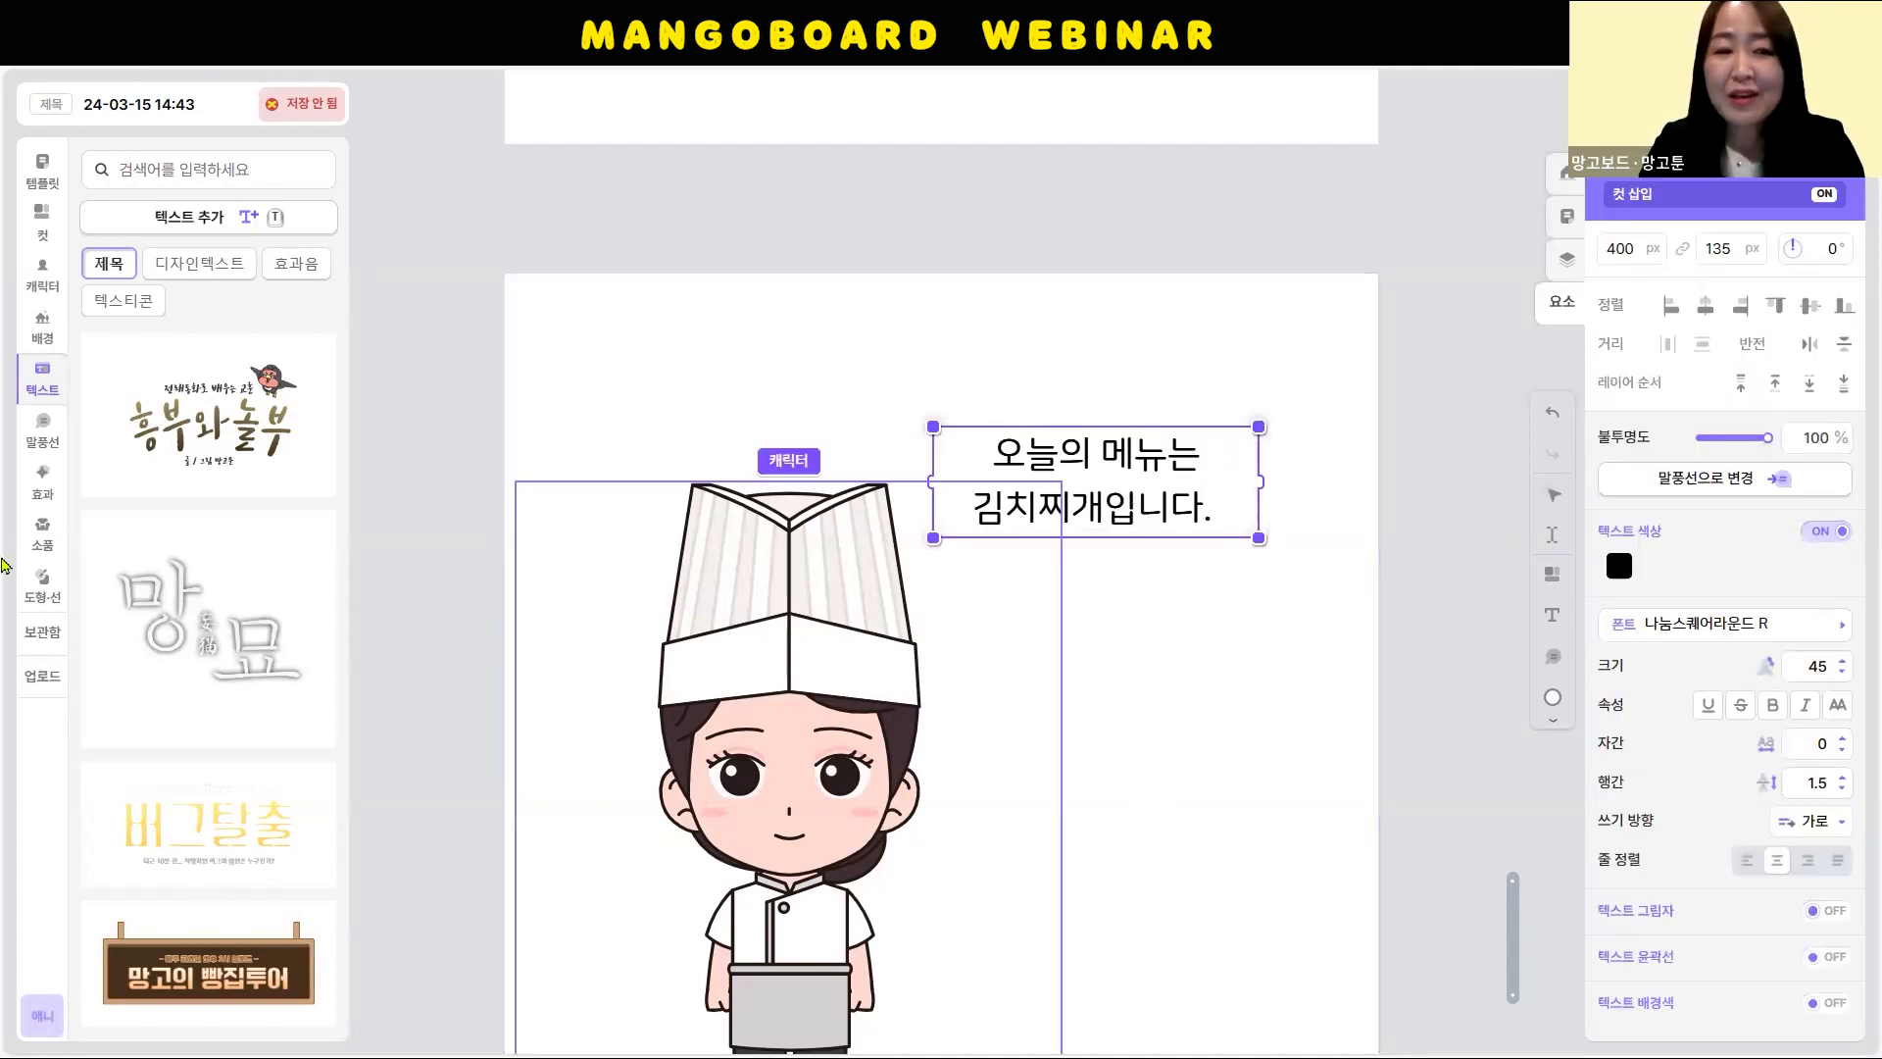
Switch to the animation settings for page 7, dismiss the tip and show the audio library
{"action": "left_click", "coordinate": [42, 1016]}
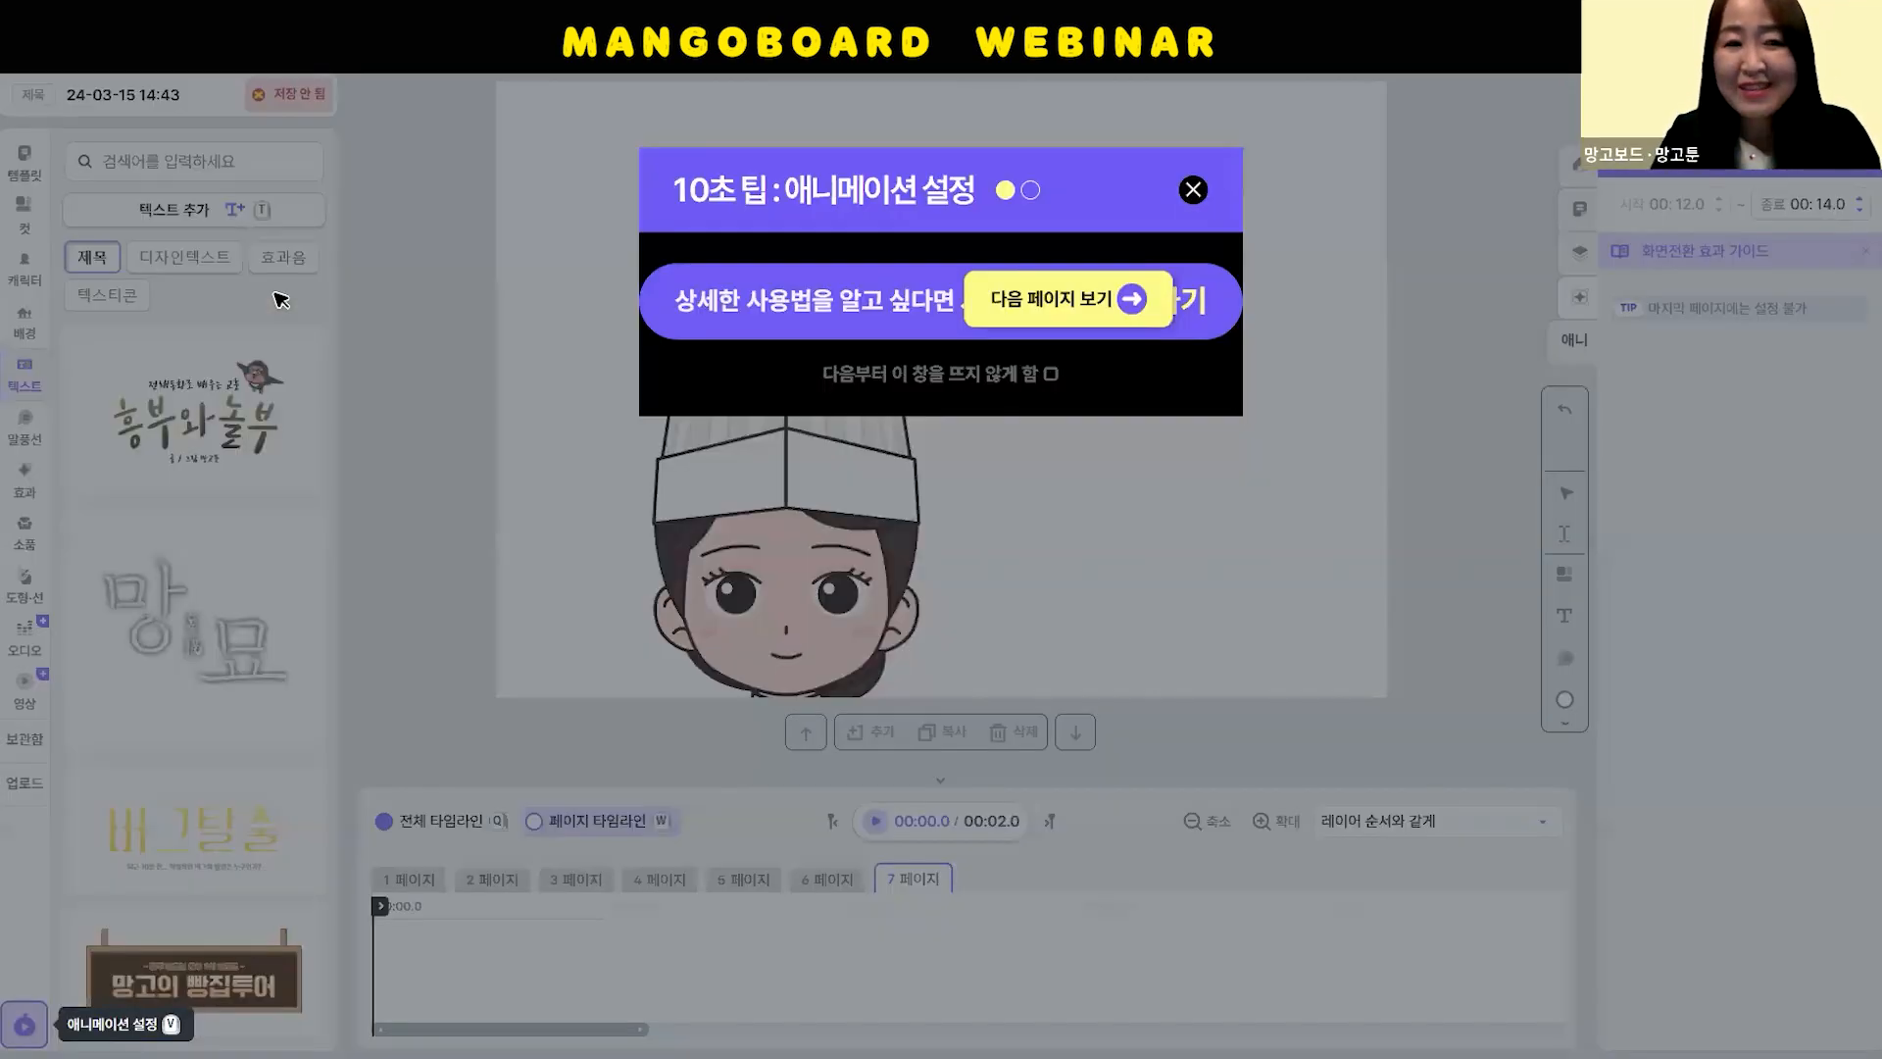
{"action": "left_click", "coordinate": [1628, 190]}
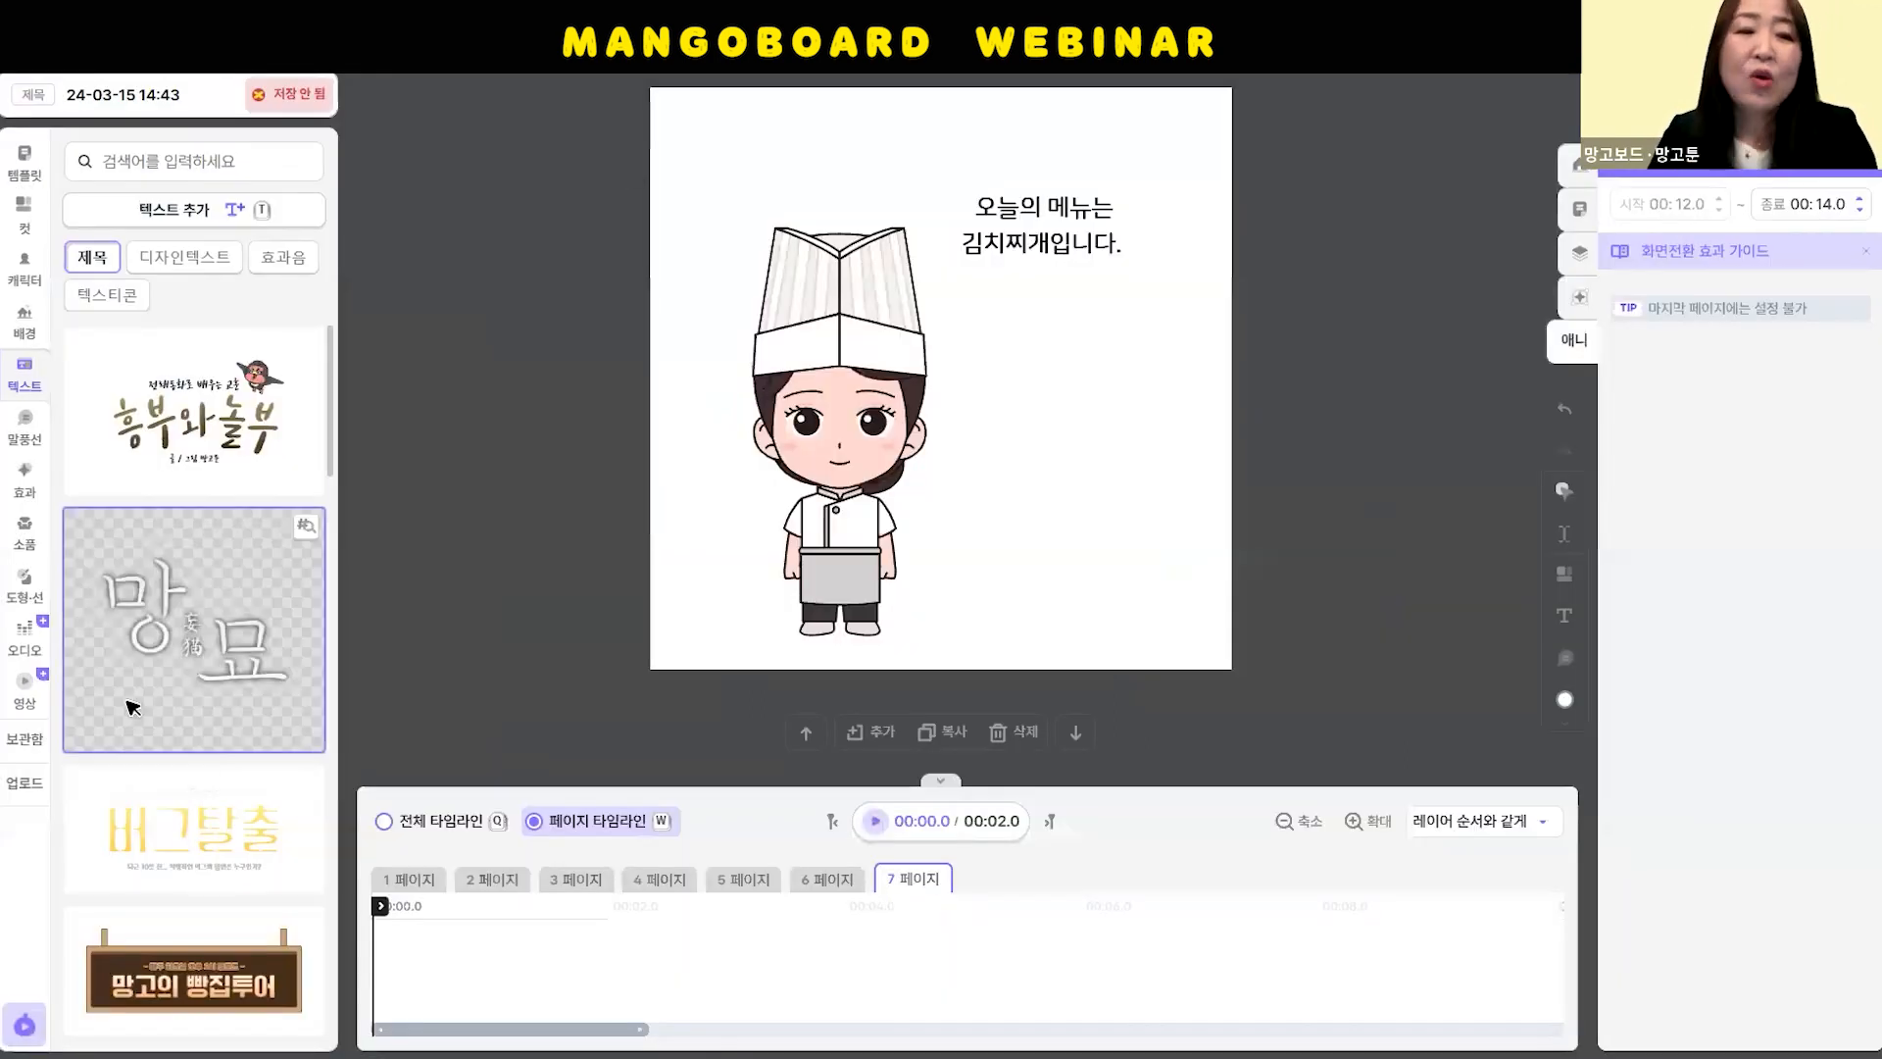
{"action": "left_click", "coordinate": [32, 636]}
Bring up AI voices for the chef's menu text and preview the Google voice 희진
{"action": "left_click", "coordinate": [1100, 237]}
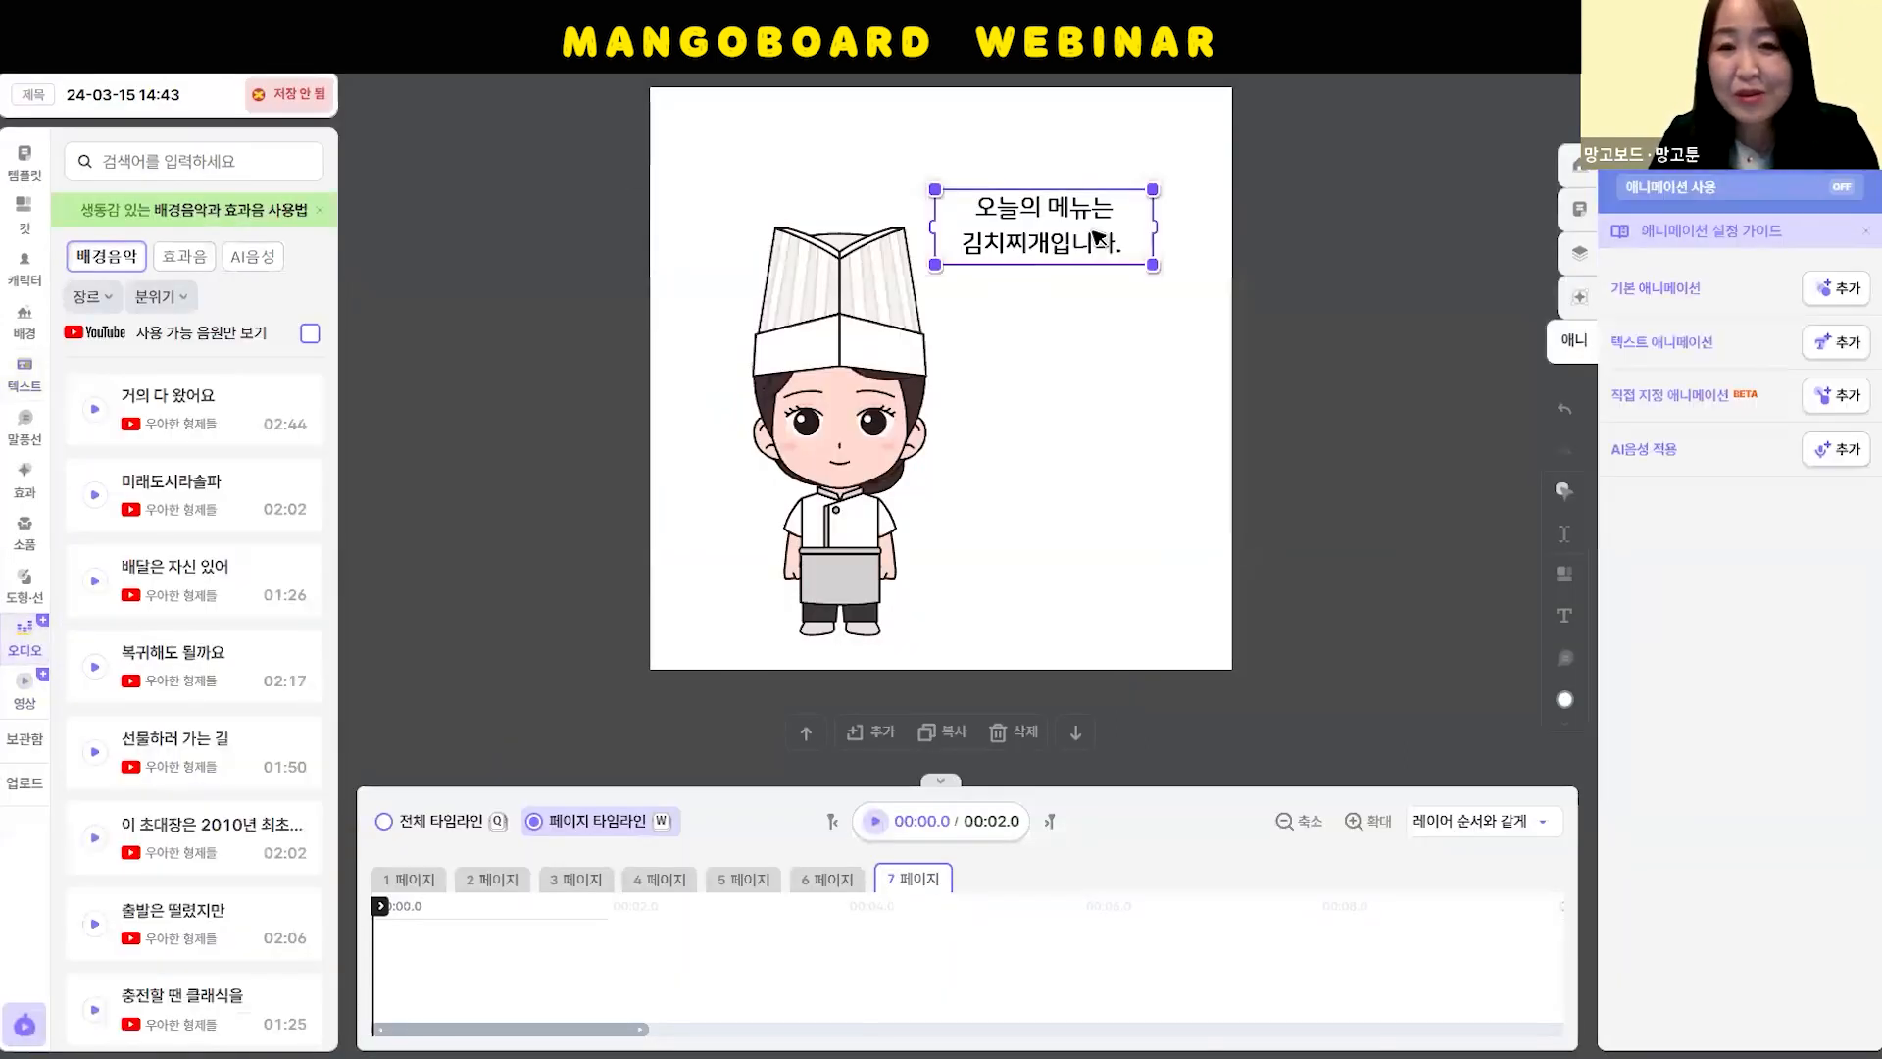
{"action": "left_click", "coordinate": [1836, 453]}
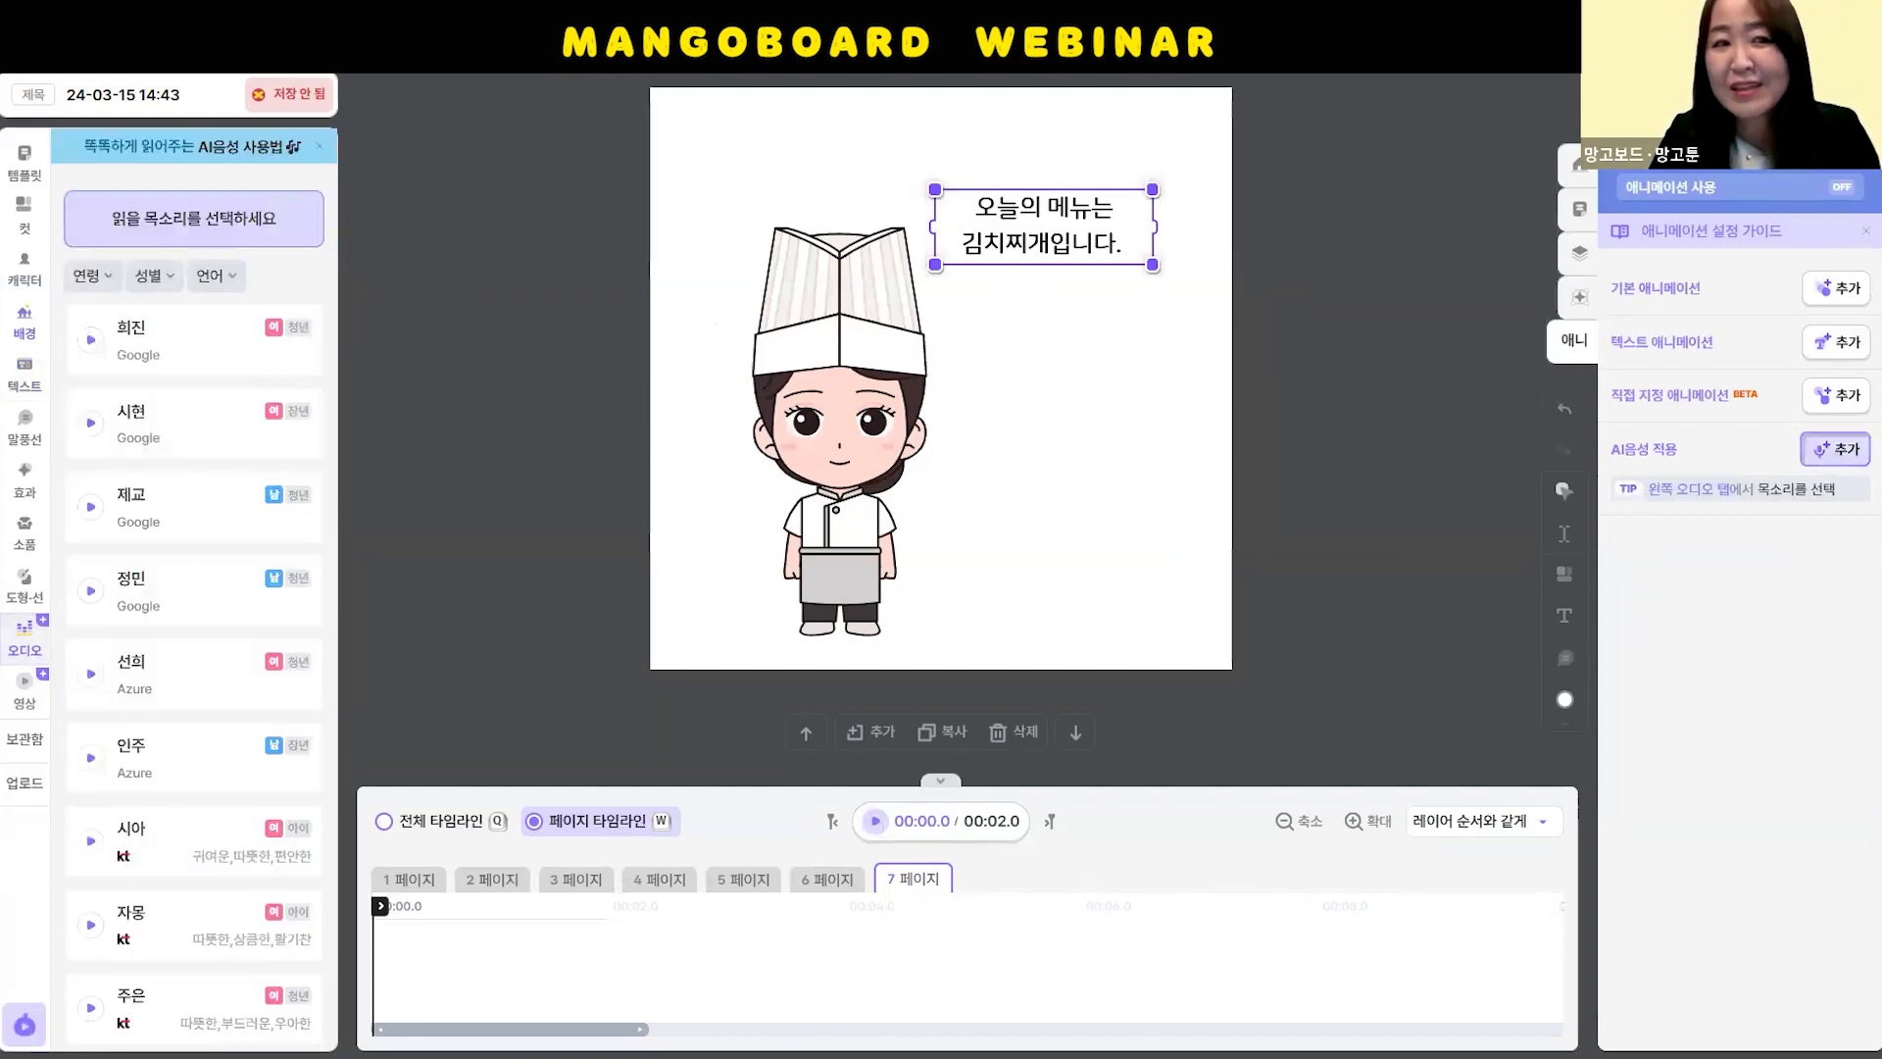
{"action": "left_click", "coordinate": [91, 340]}
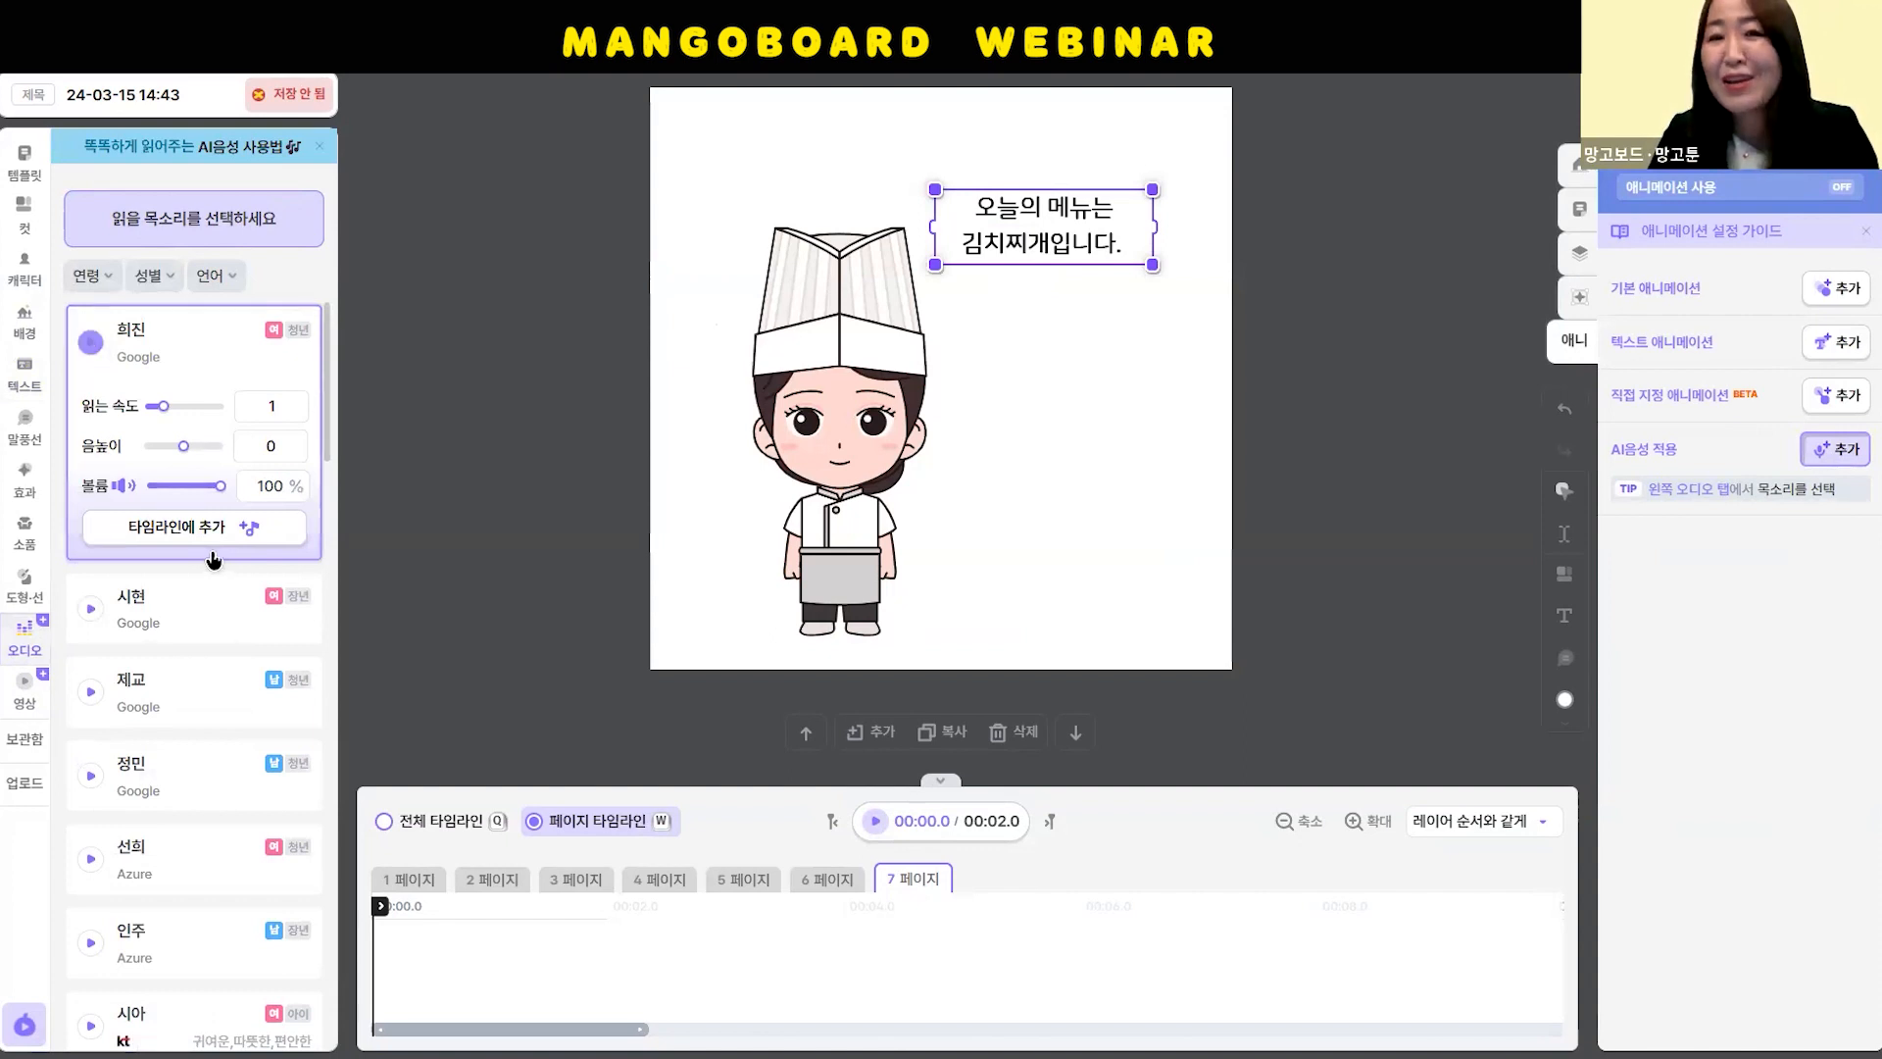
{"action": "left_click", "coordinate": [86, 343]}
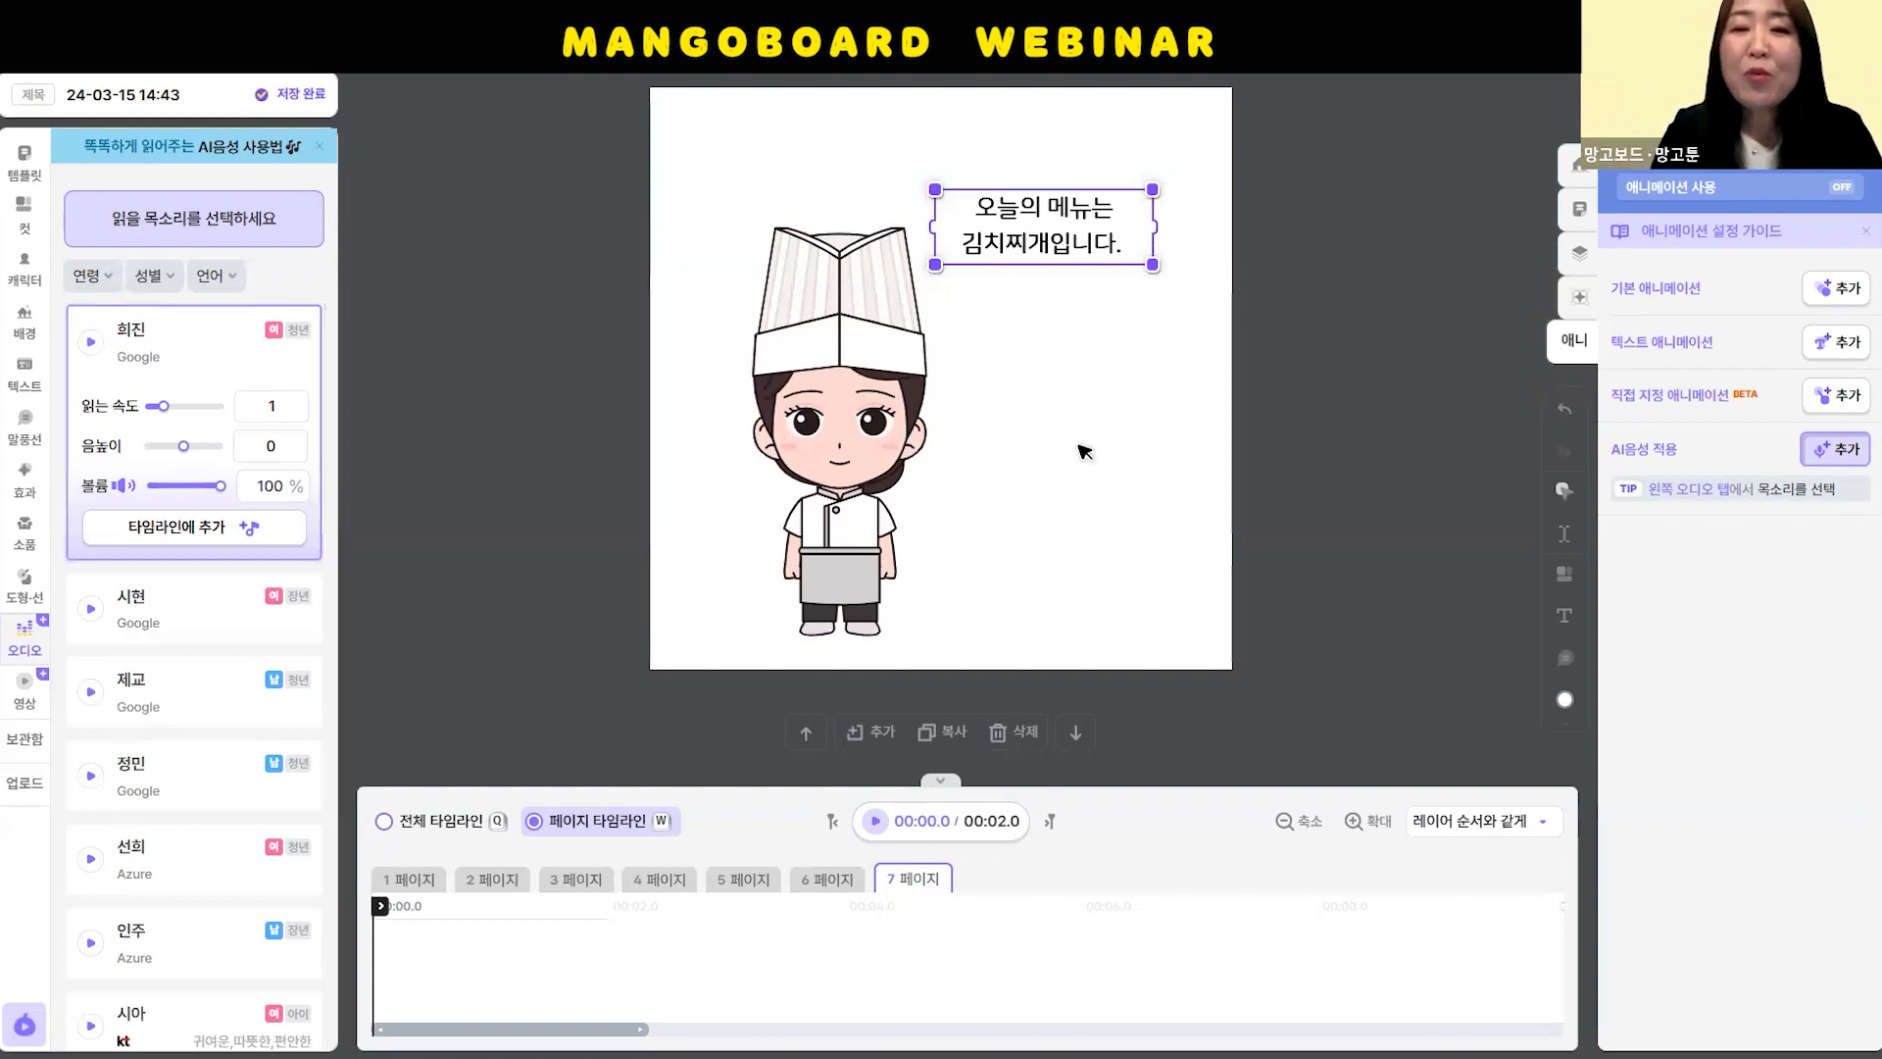
Copy the chef's menu text into the AI voice reading text and preview it with the 희진 voice
{"action": "double_click", "coordinate": [1103, 240]}
{"action": "key", "text": "ctrl+c"}
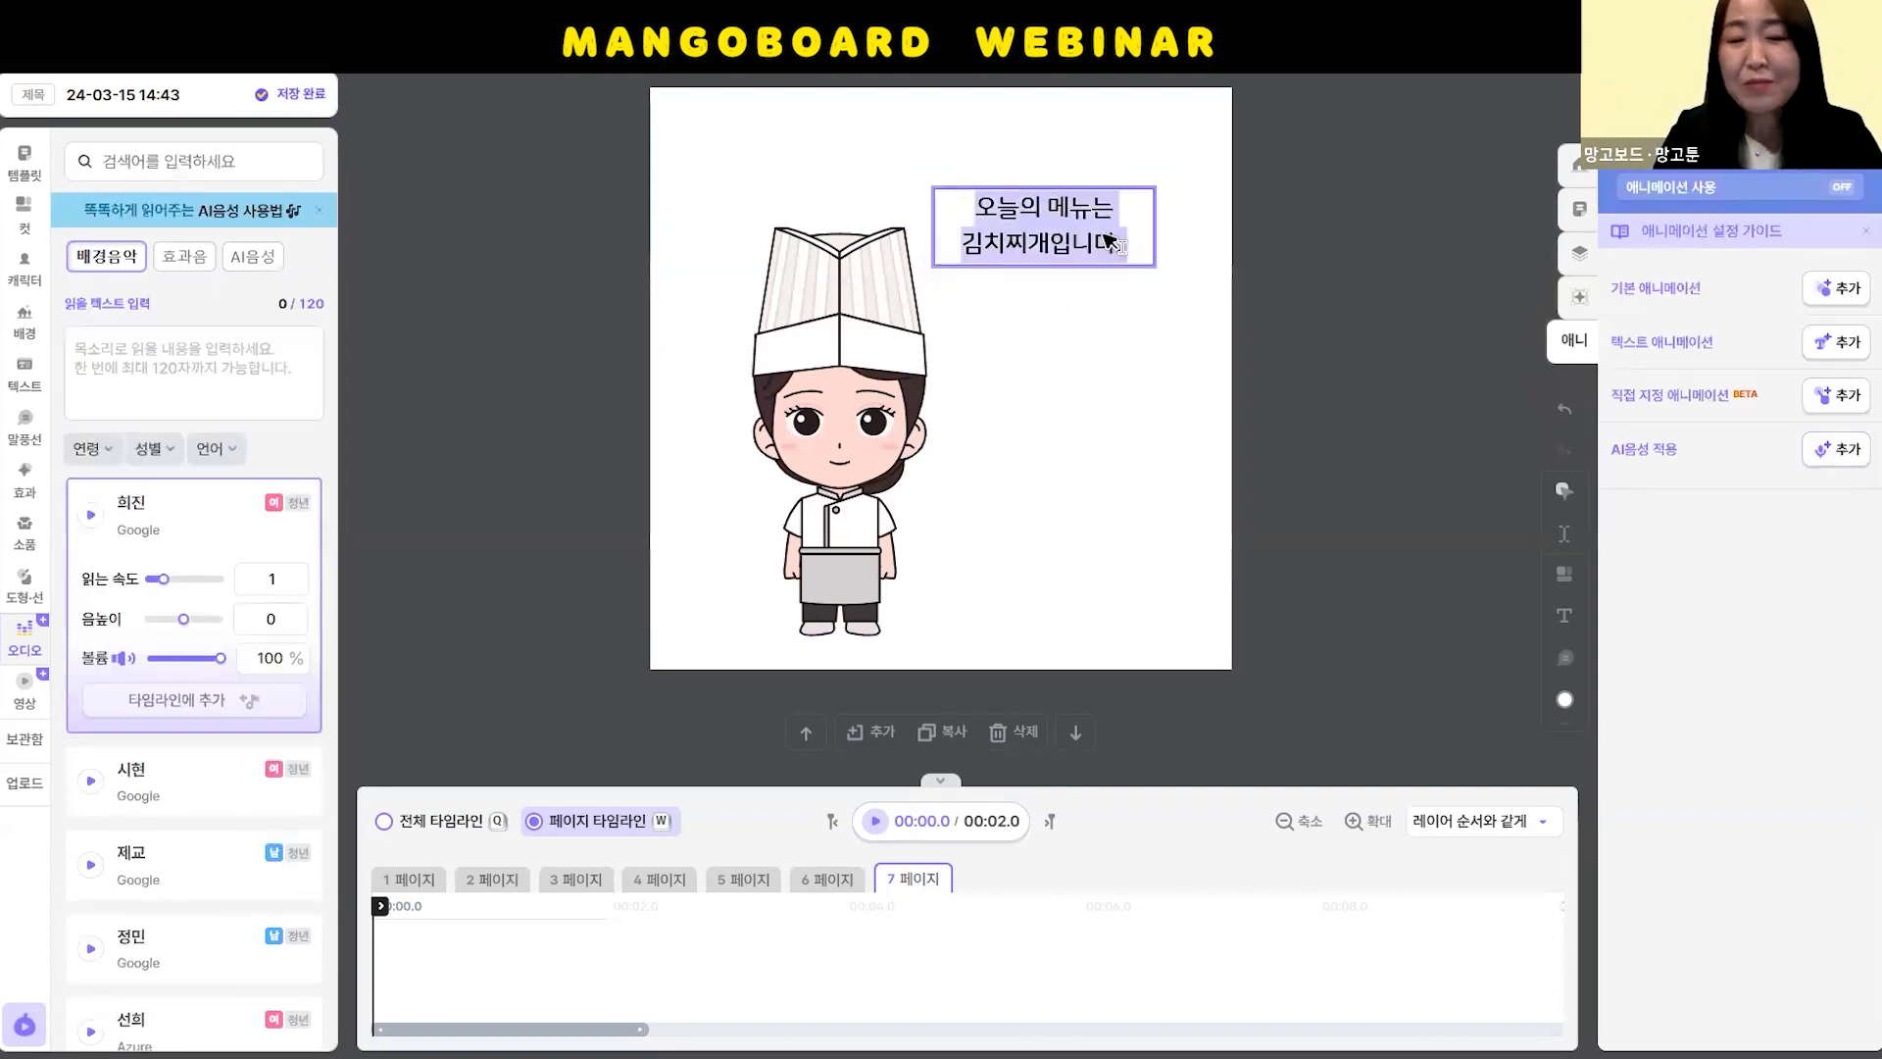
{"action": "left_click", "coordinate": [1224, 428]}
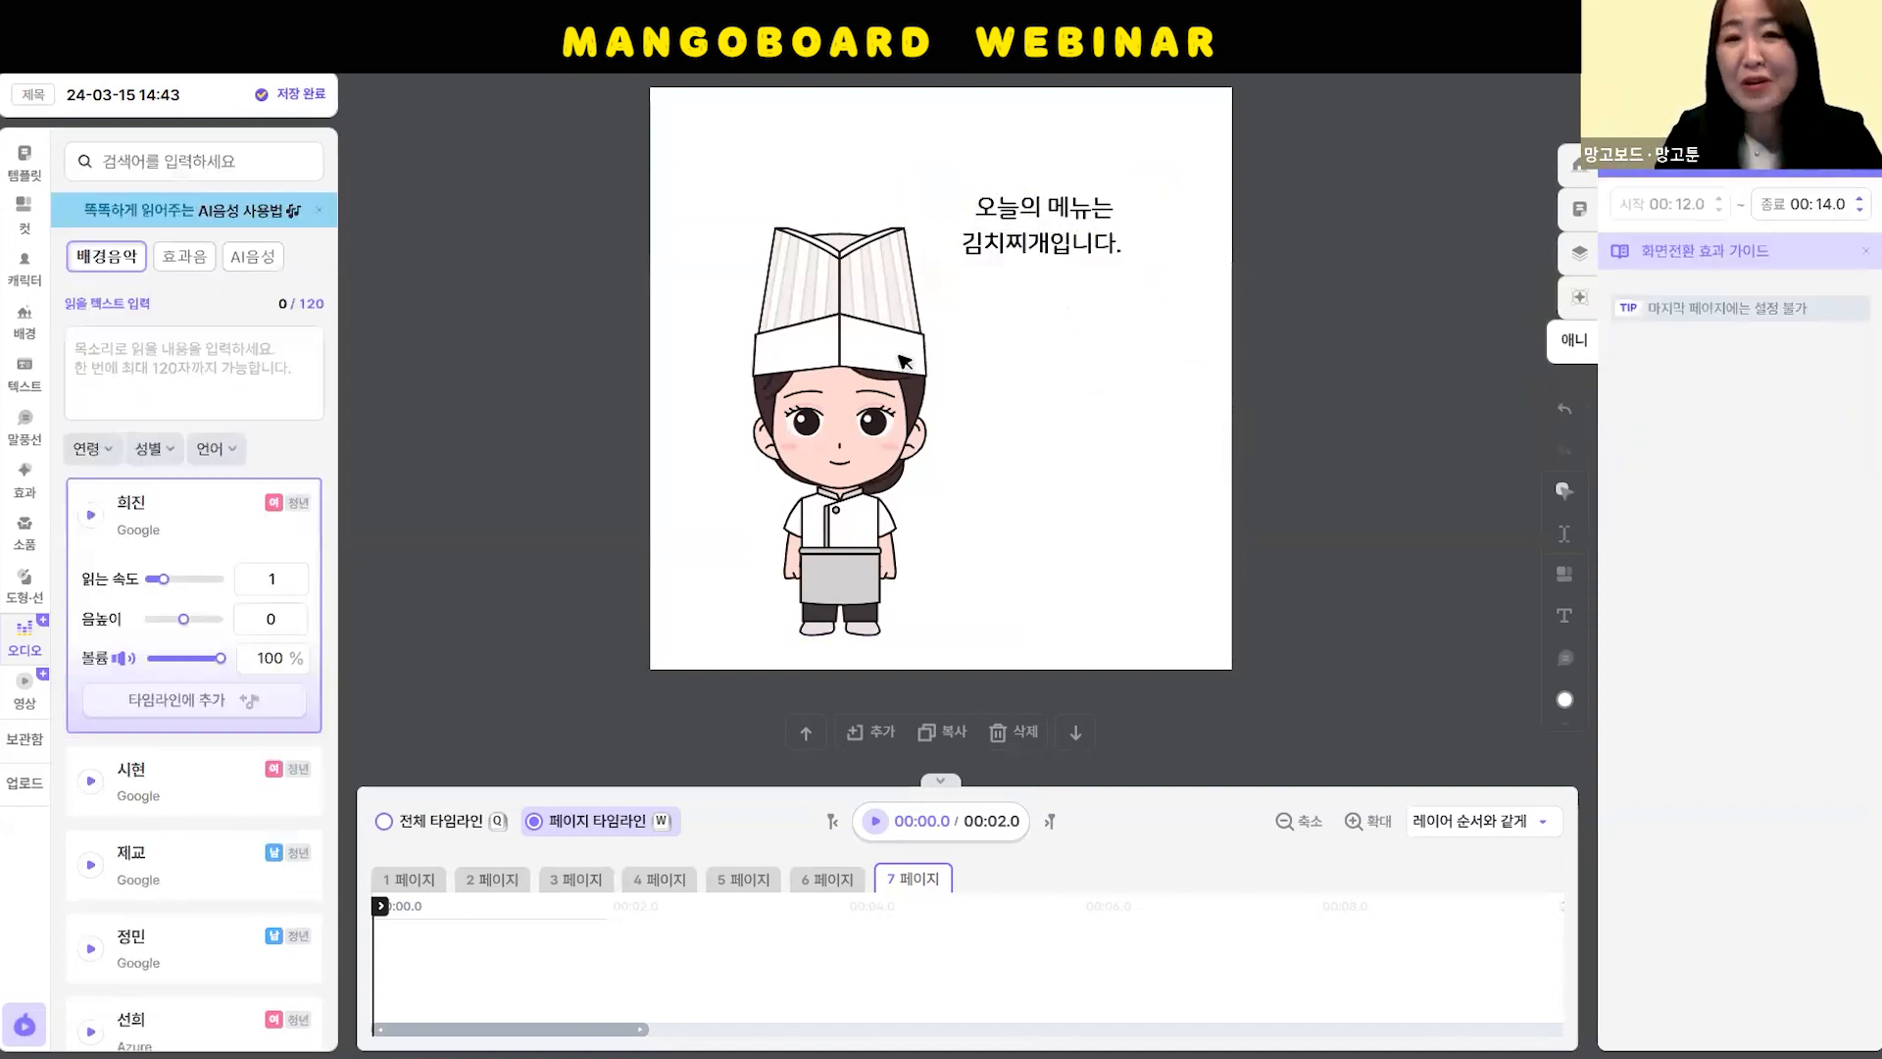
{"action": "left_click", "coordinate": [1066, 216]}
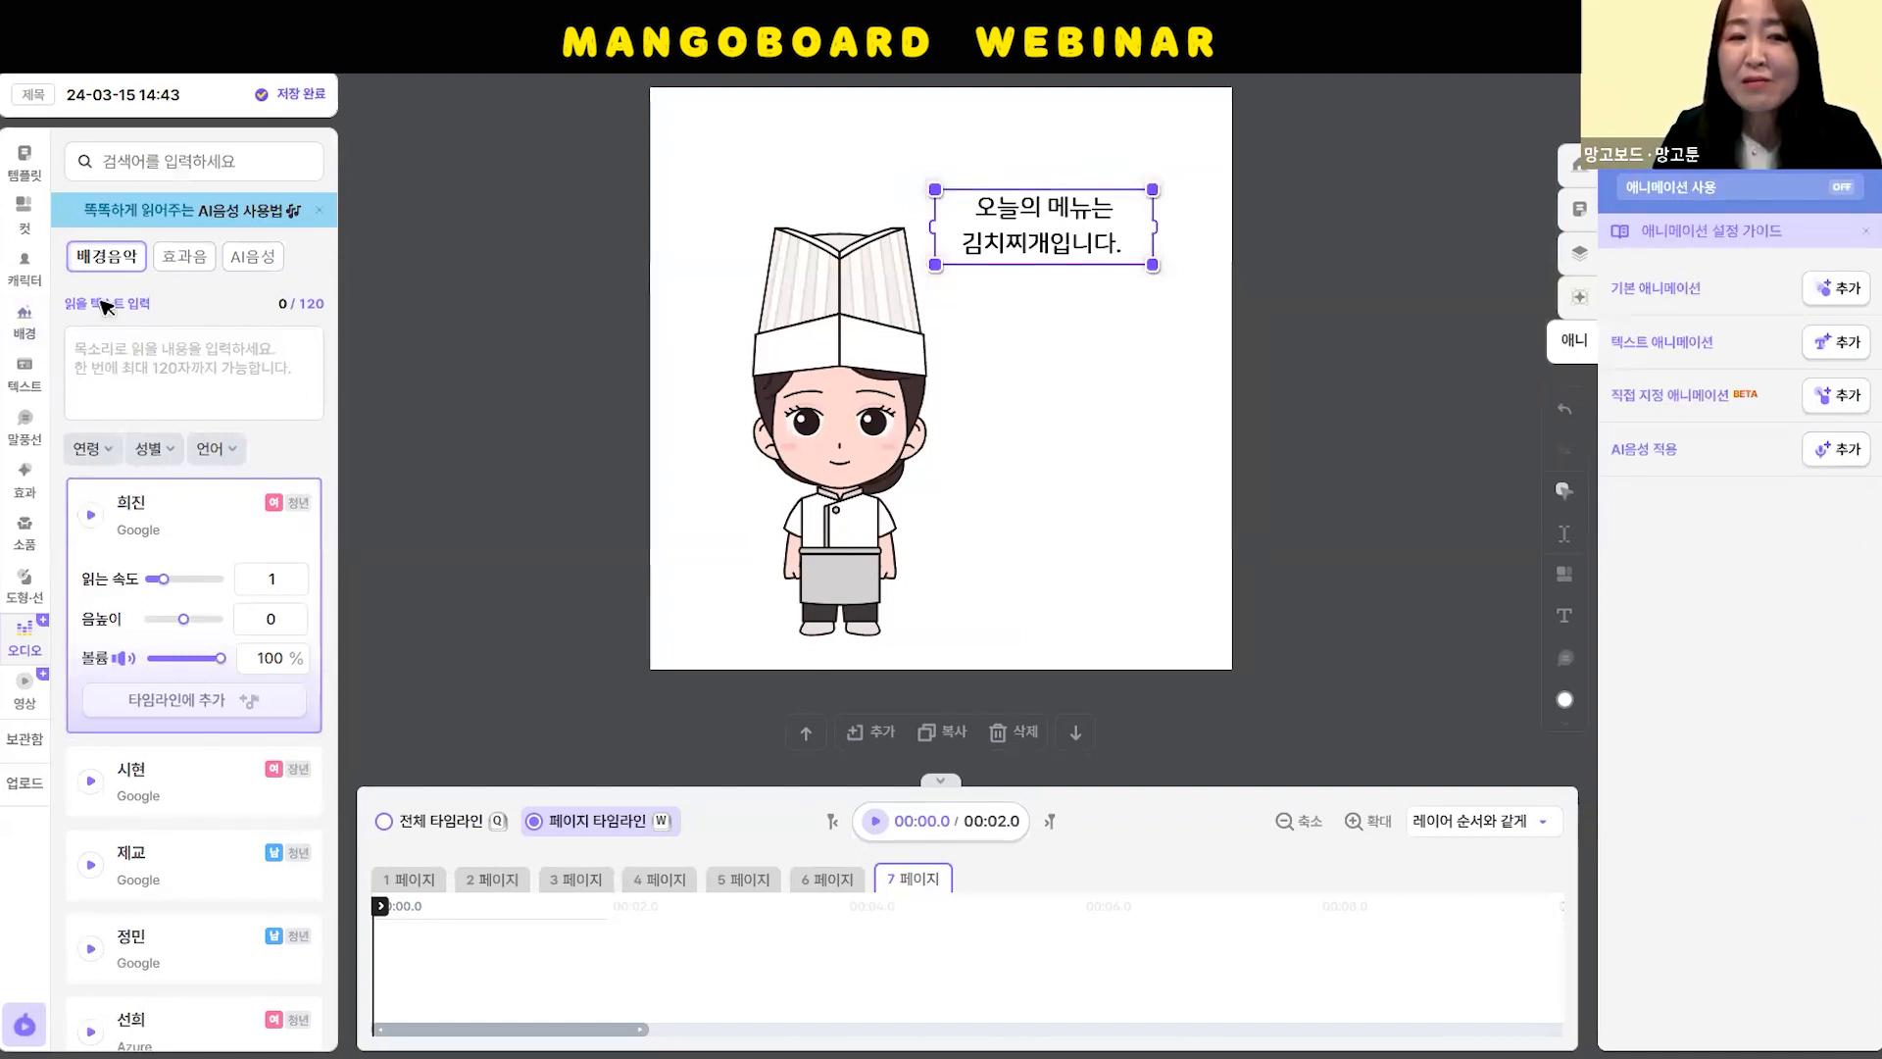
{"action": "key", "text": "ctrl+v"}
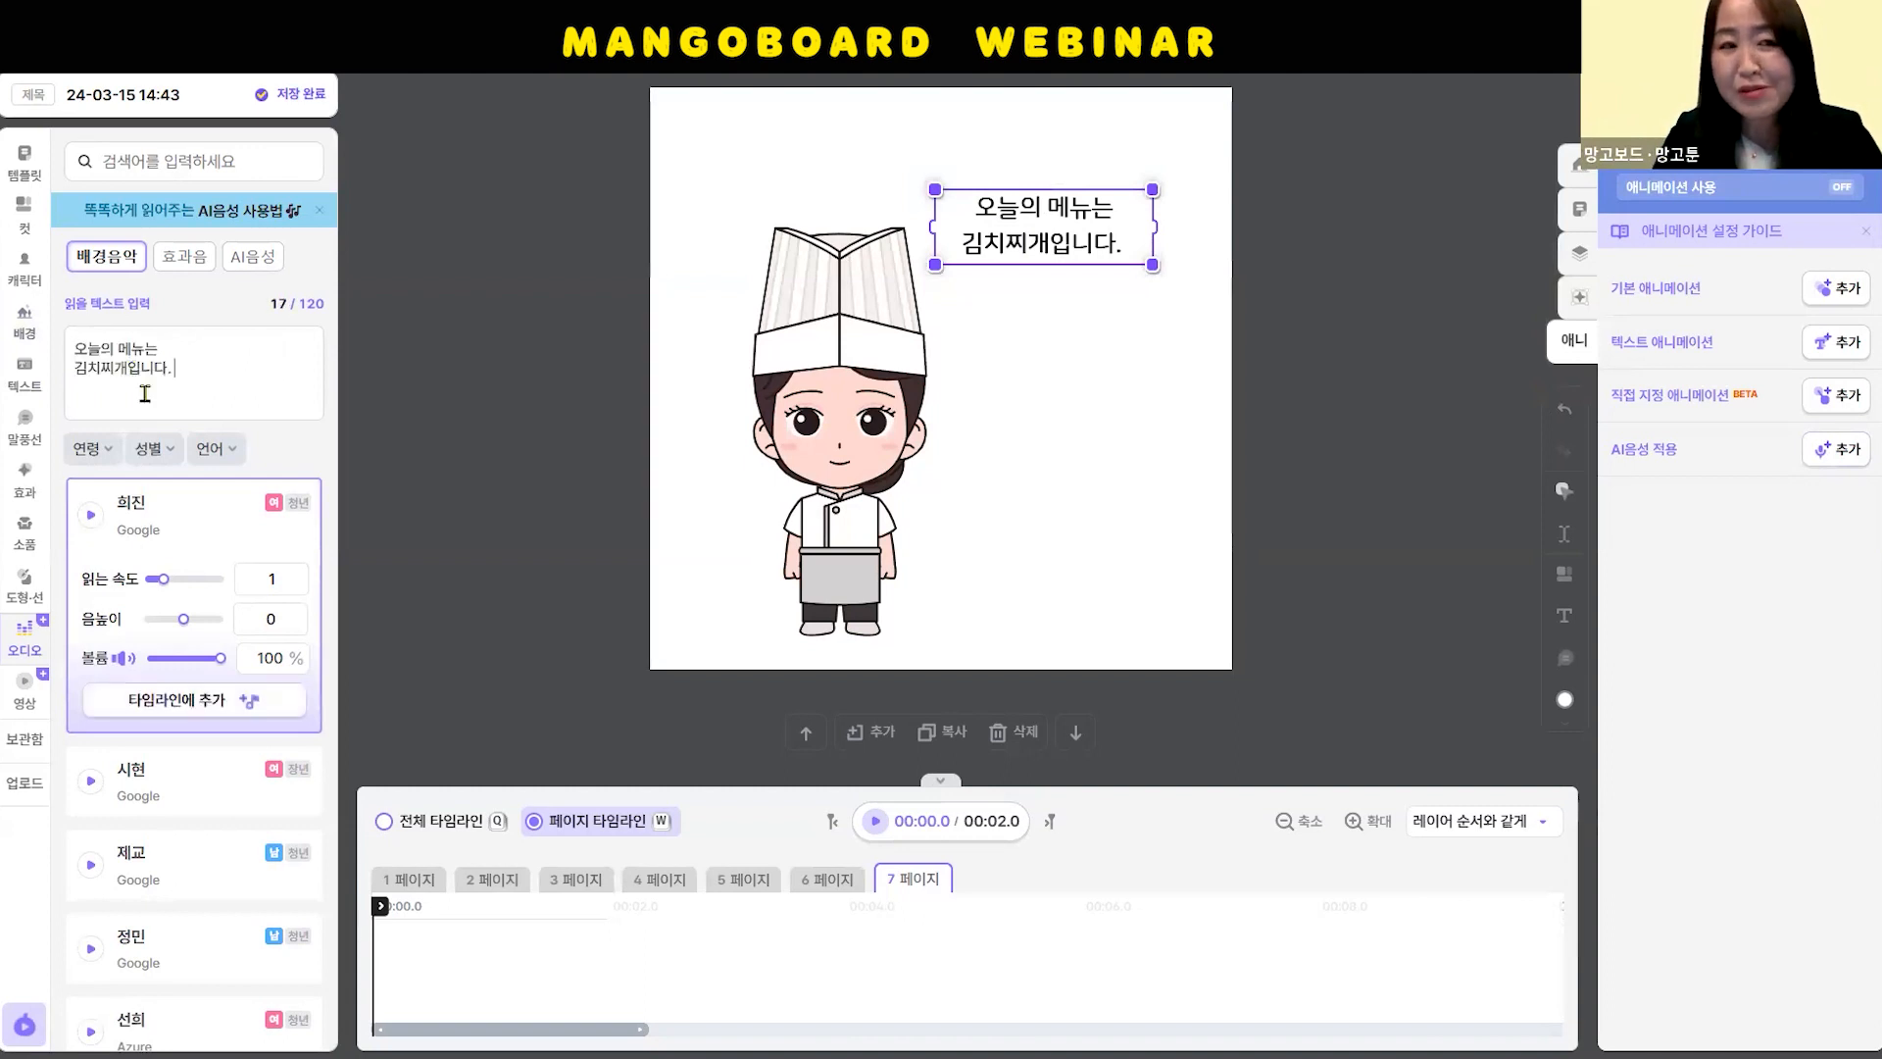
{"action": "left_click", "coordinate": [91, 517]}
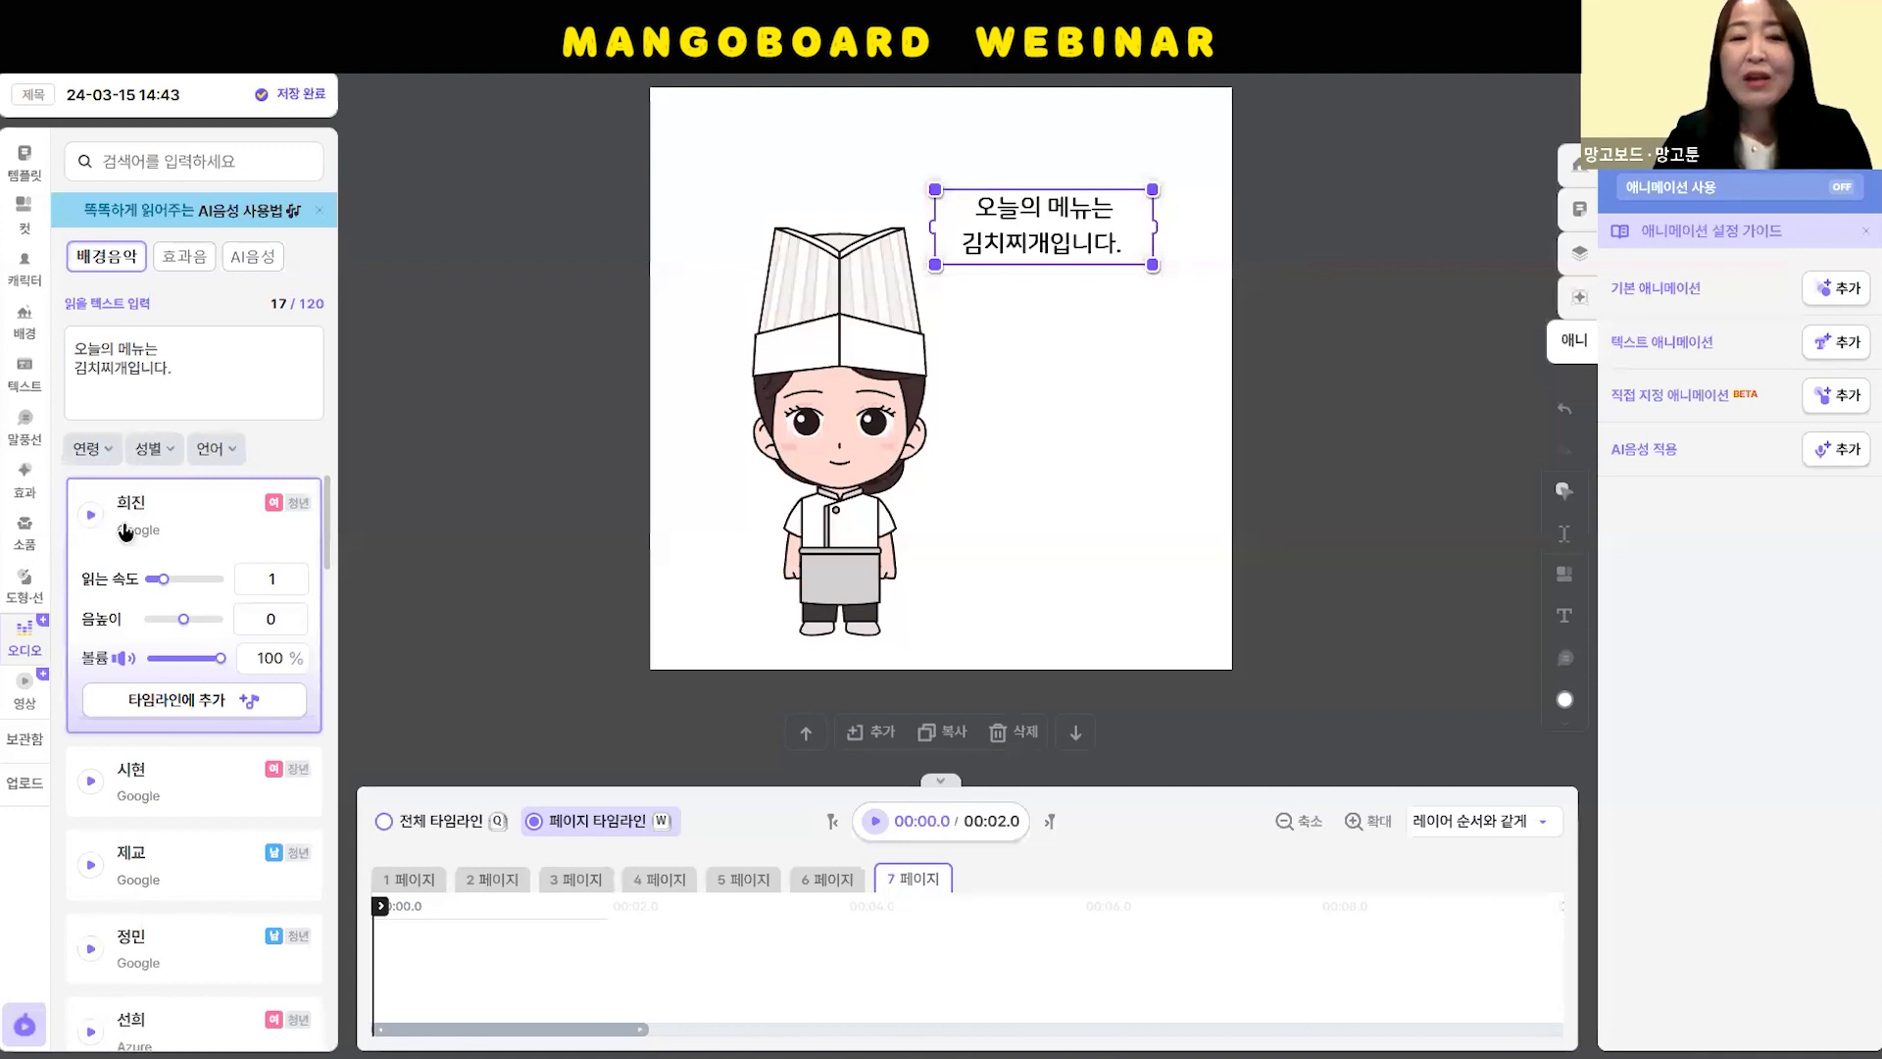
{"action": "left_click", "coordinate": [165, 345]}
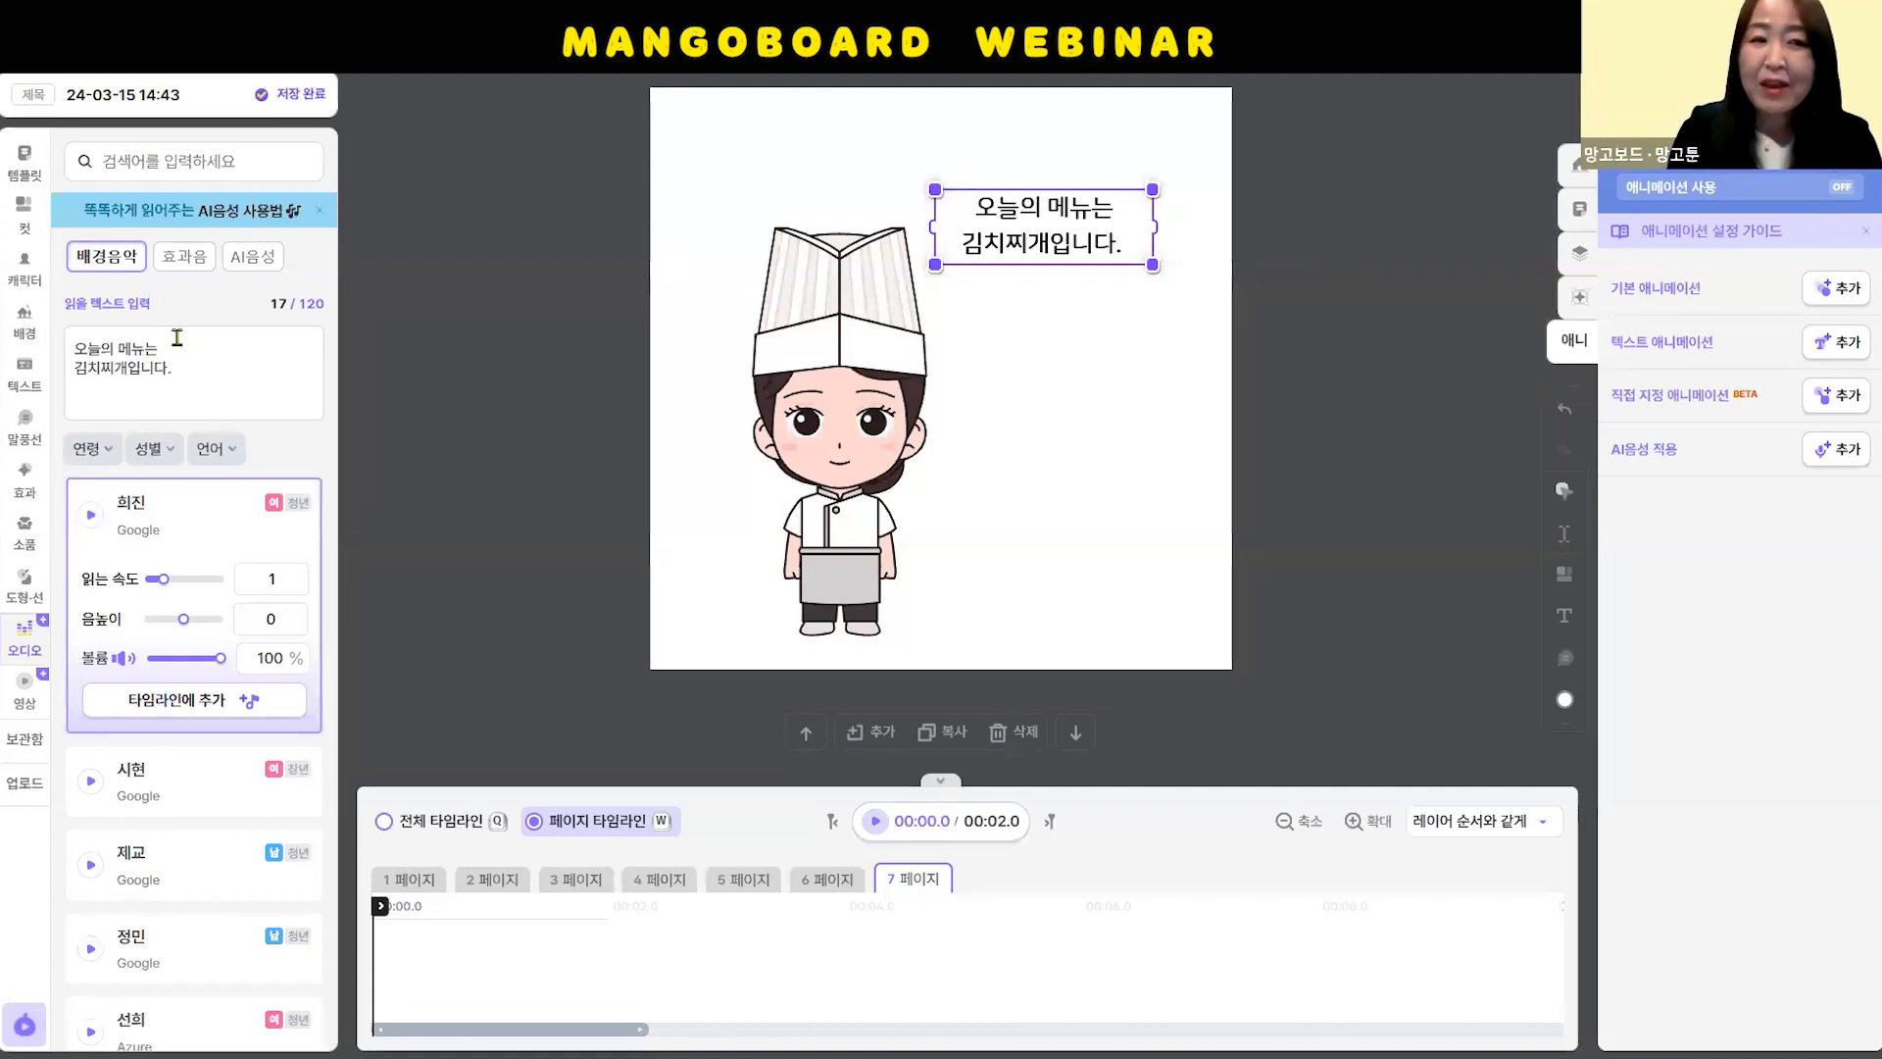
Append the line "B2B 시장입니다." below the menu sentence in the AI voice reading text, leaving a blank line between them
{"action": "left_click", "coordinate": [208, 367]}
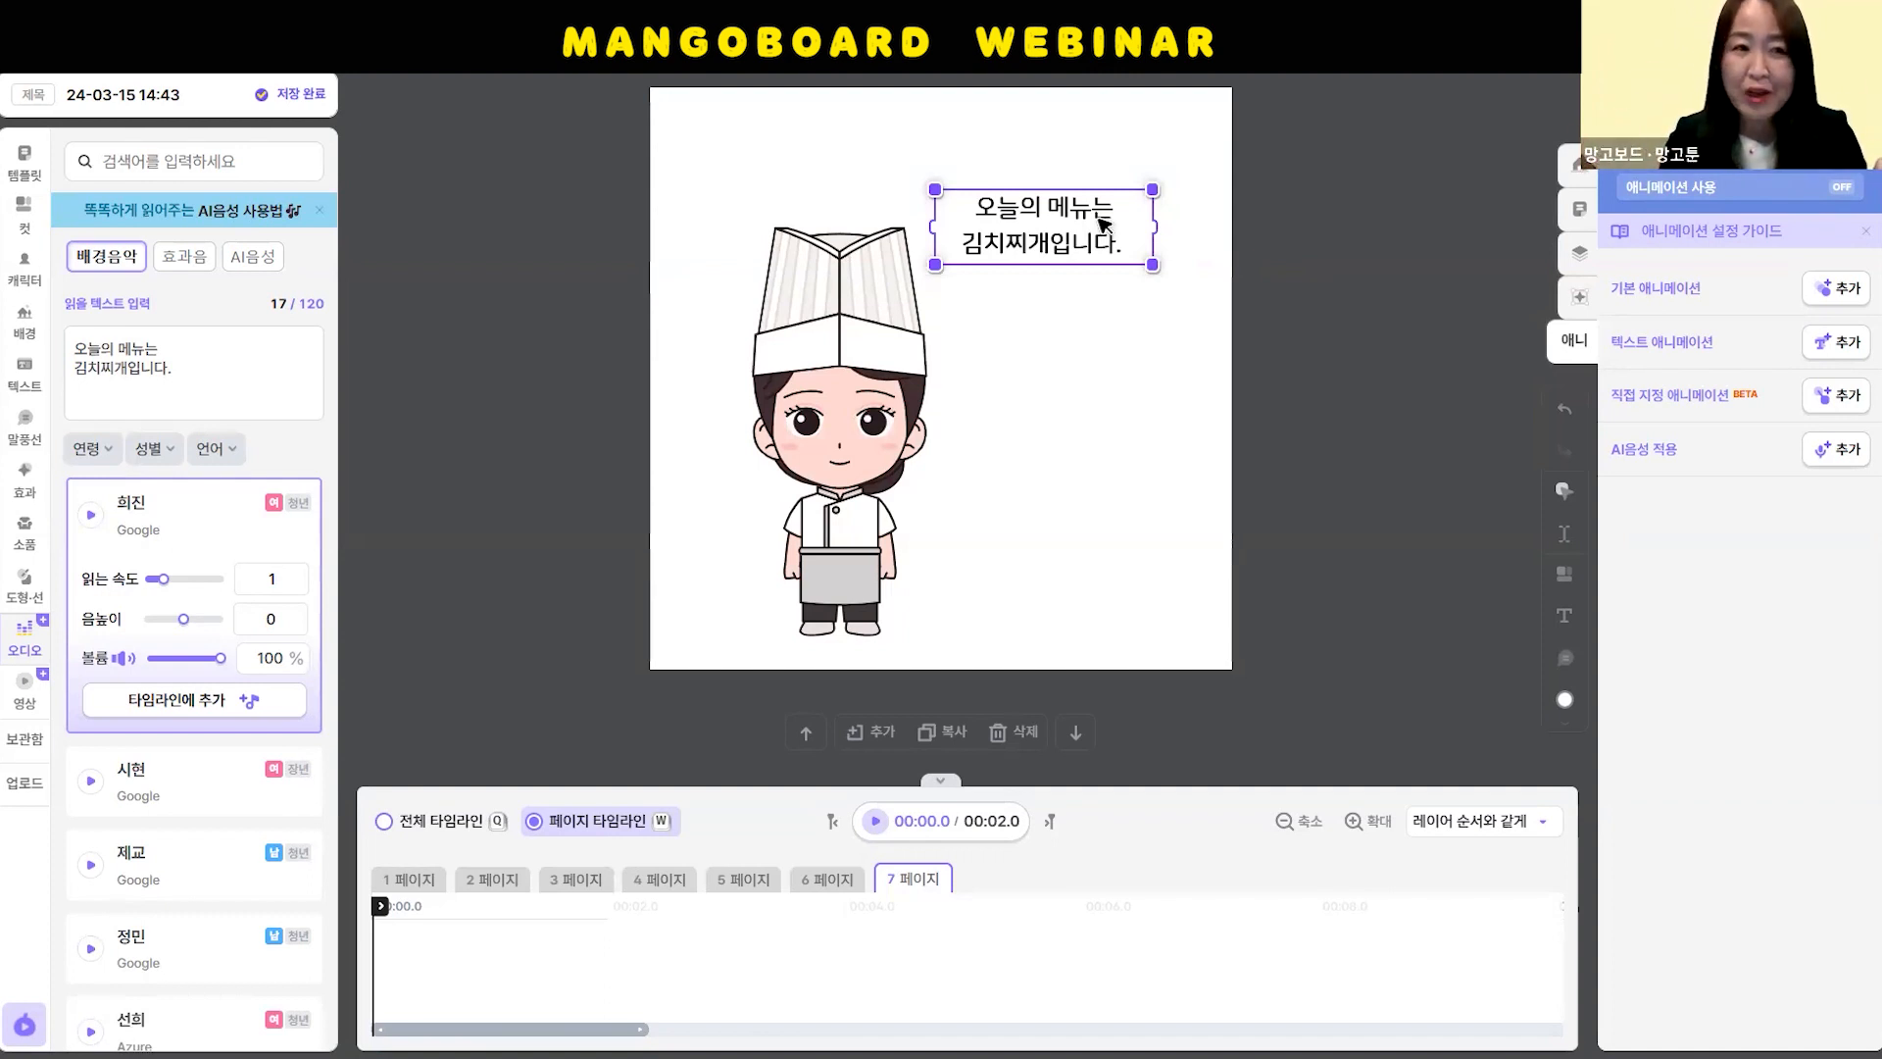
{"action": "left_click", "coordinate": [246, 404]}
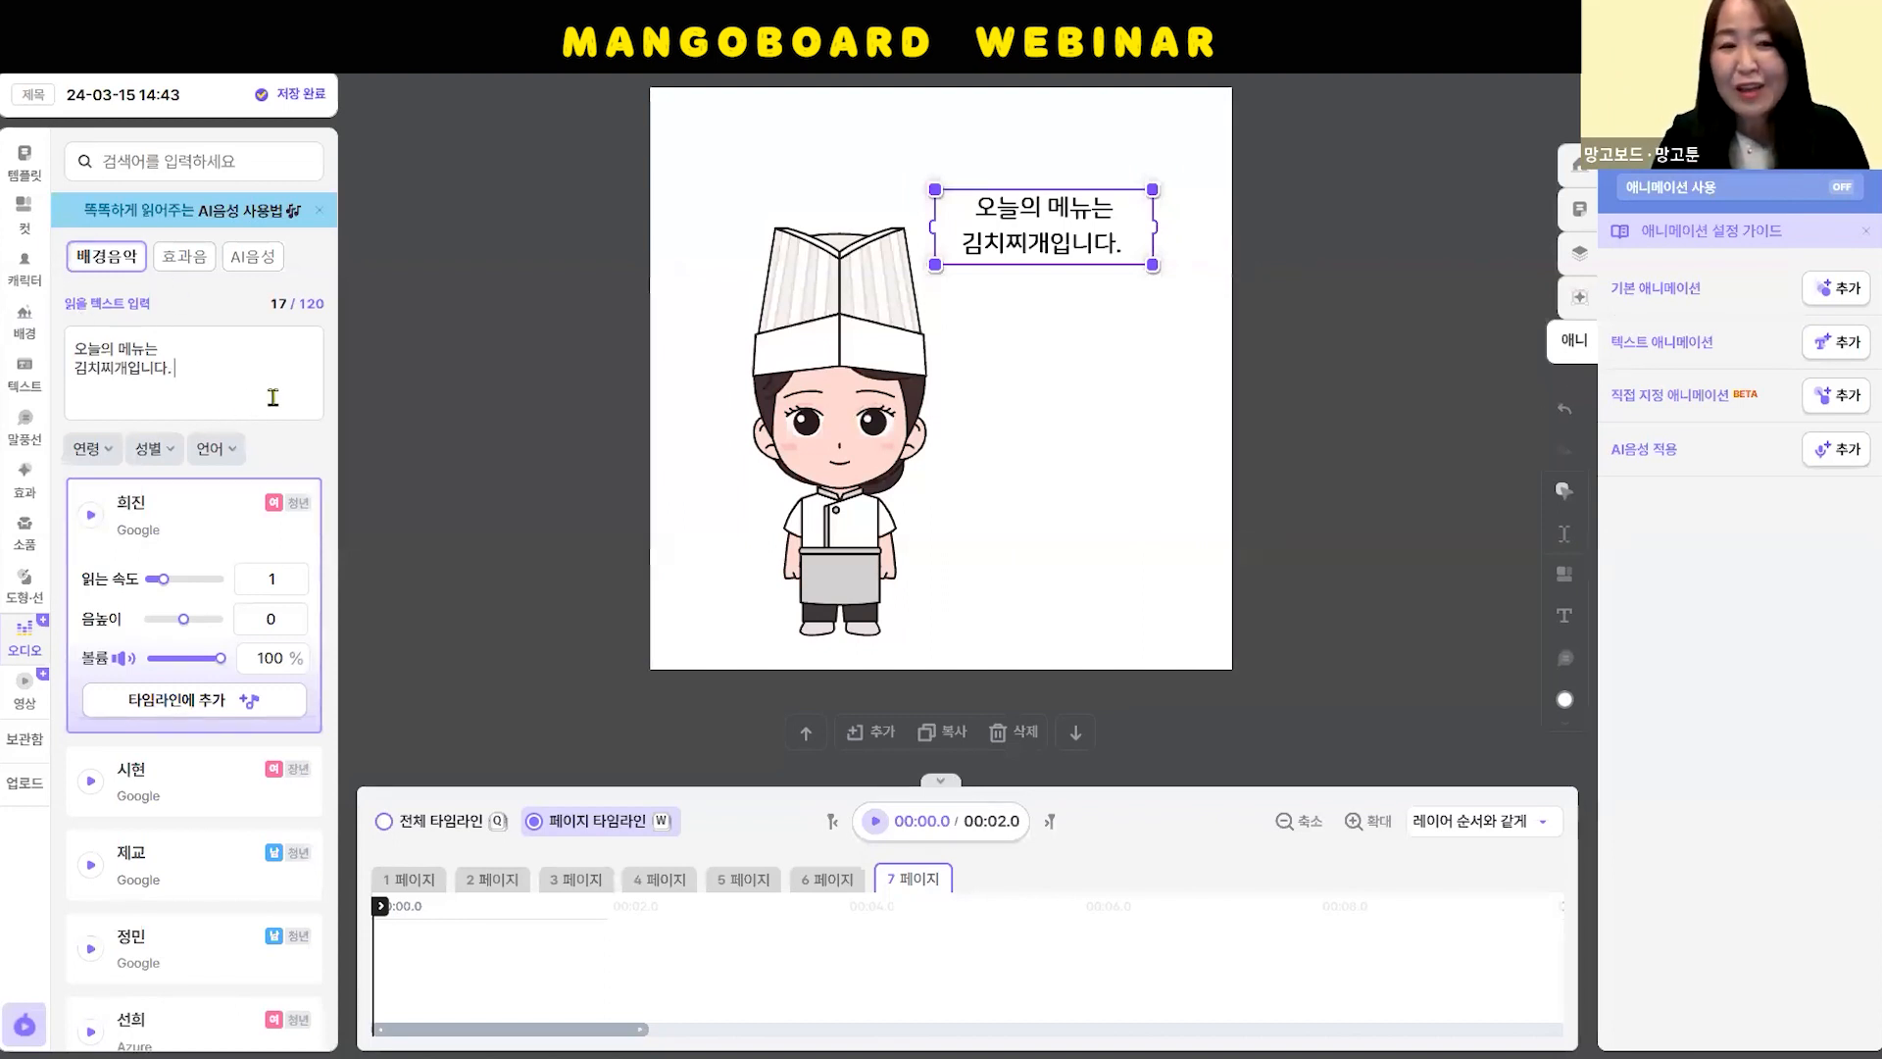
{"action": "key", "text": "Return"}
{"action": "key", "text": "Return"}
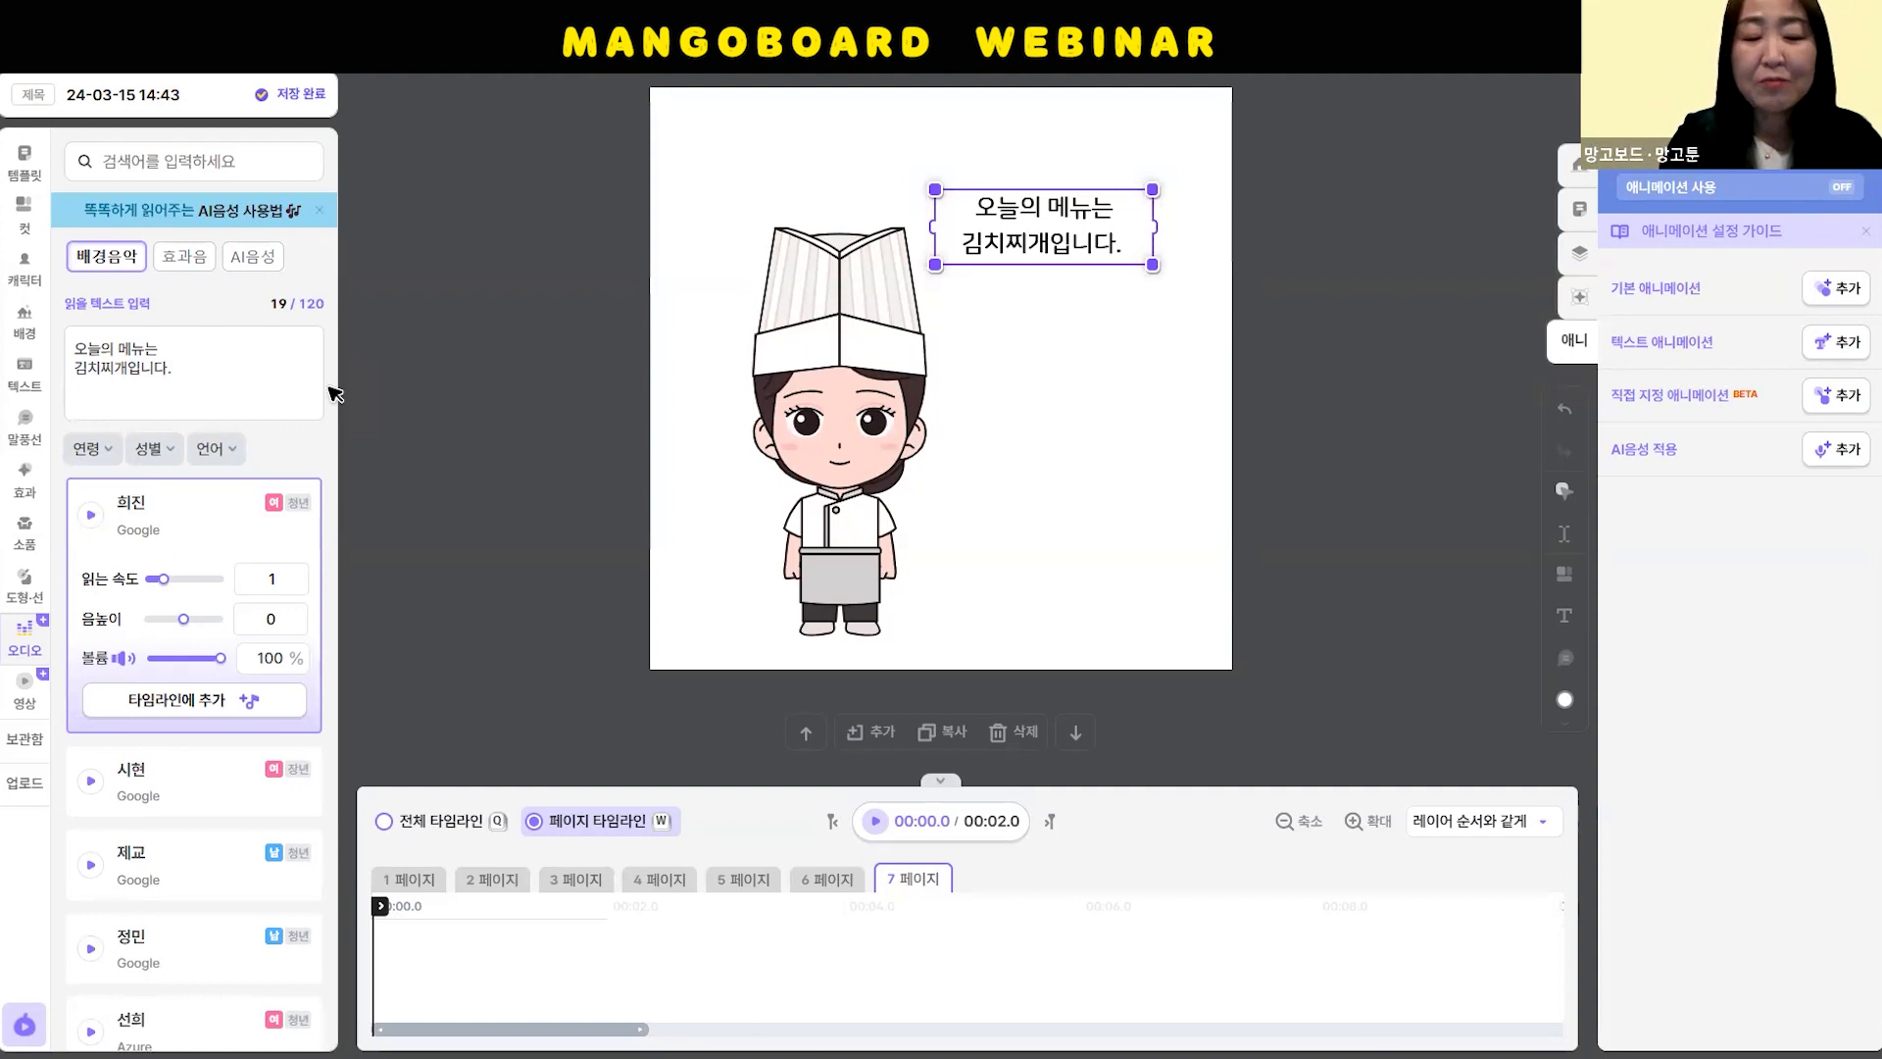
{"action": "type", "text": "BT"}
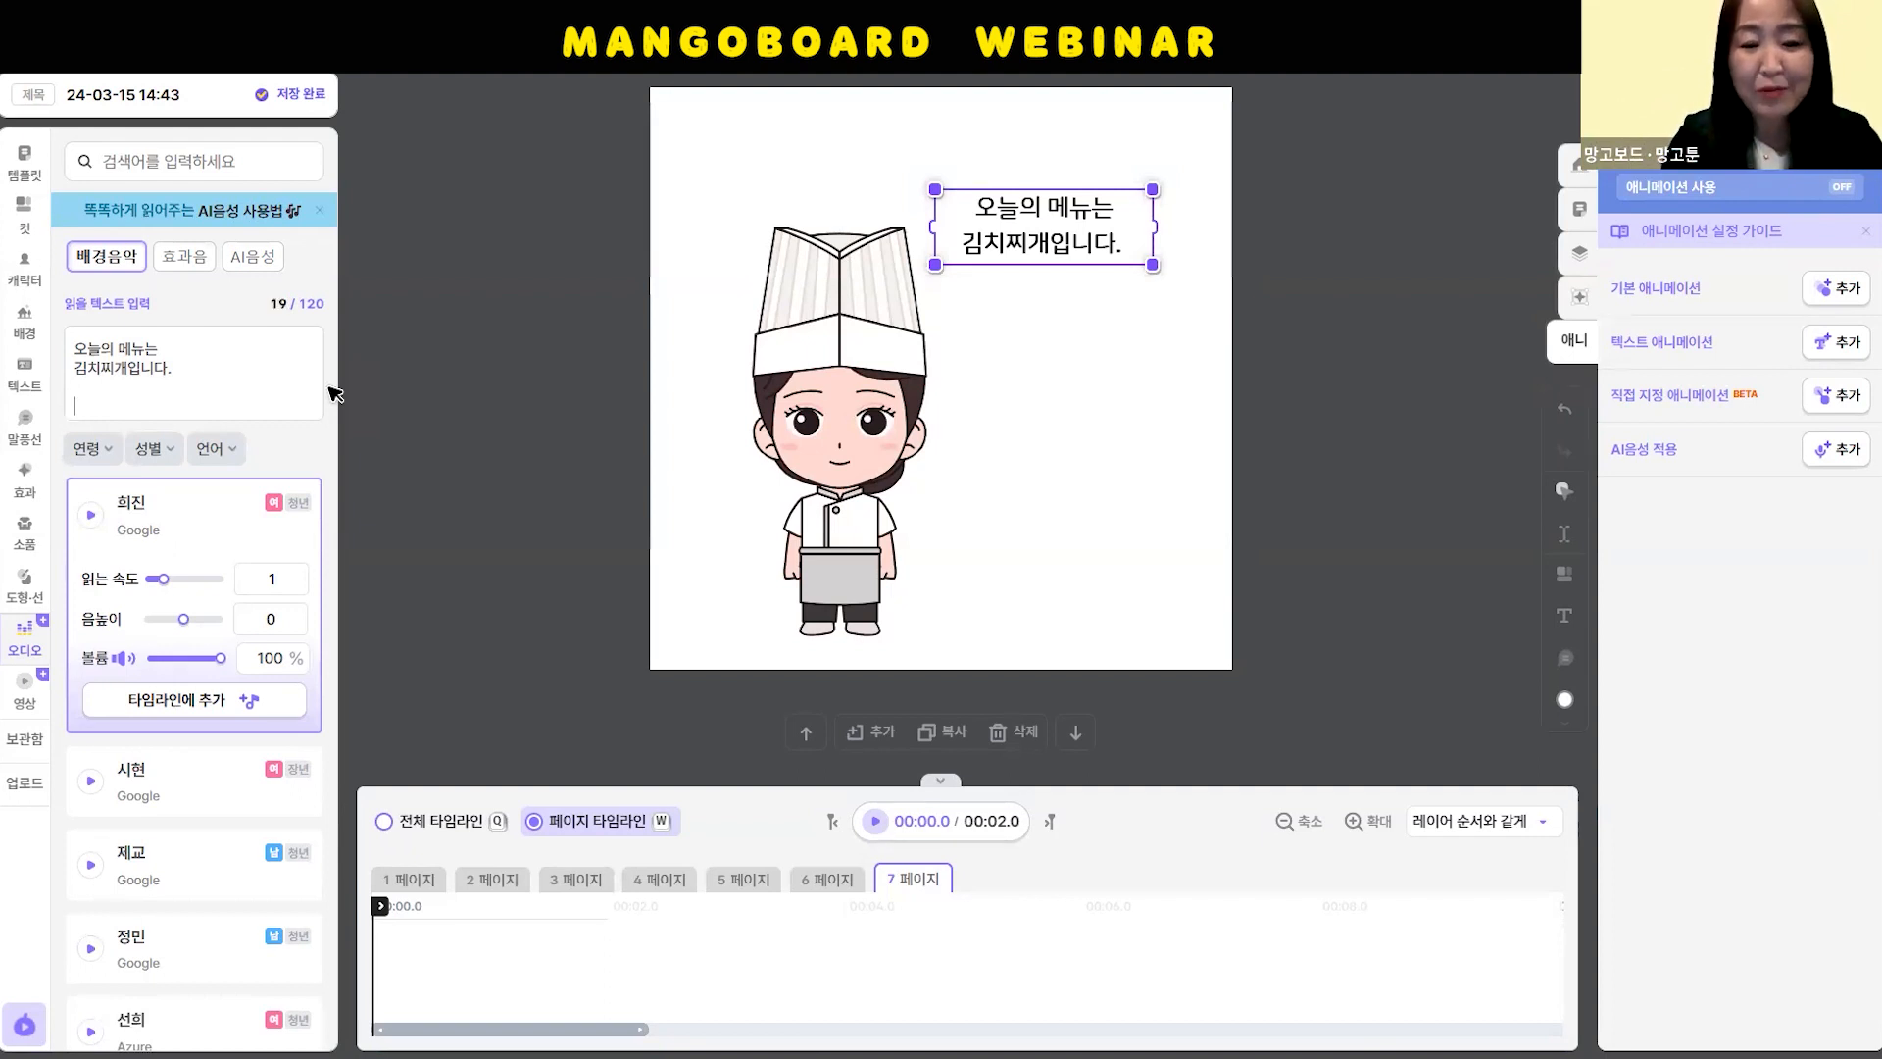
{"action": "key", "text": "BackSpace"}
{"action": "key", "text": "BackSpace"}
{"action": "type", "text": "B2V"}
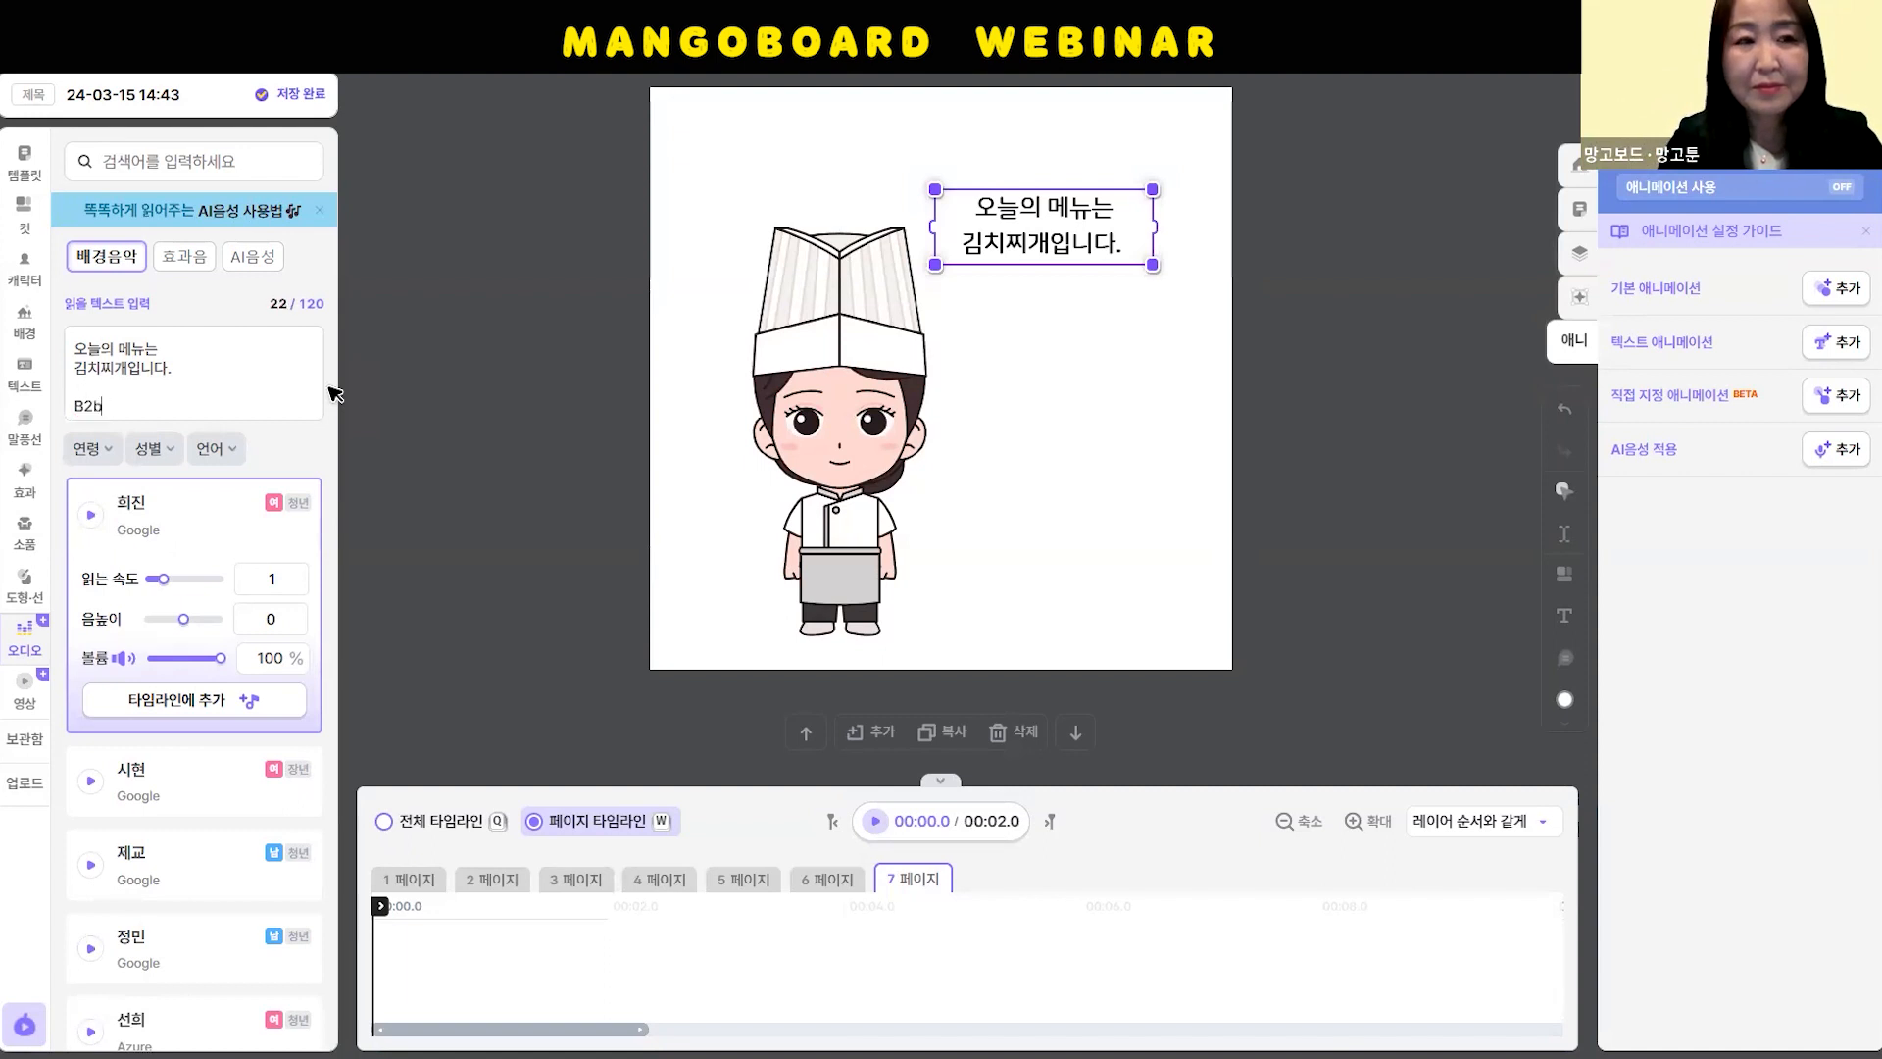
{"action": "type", "text": "B 티"}
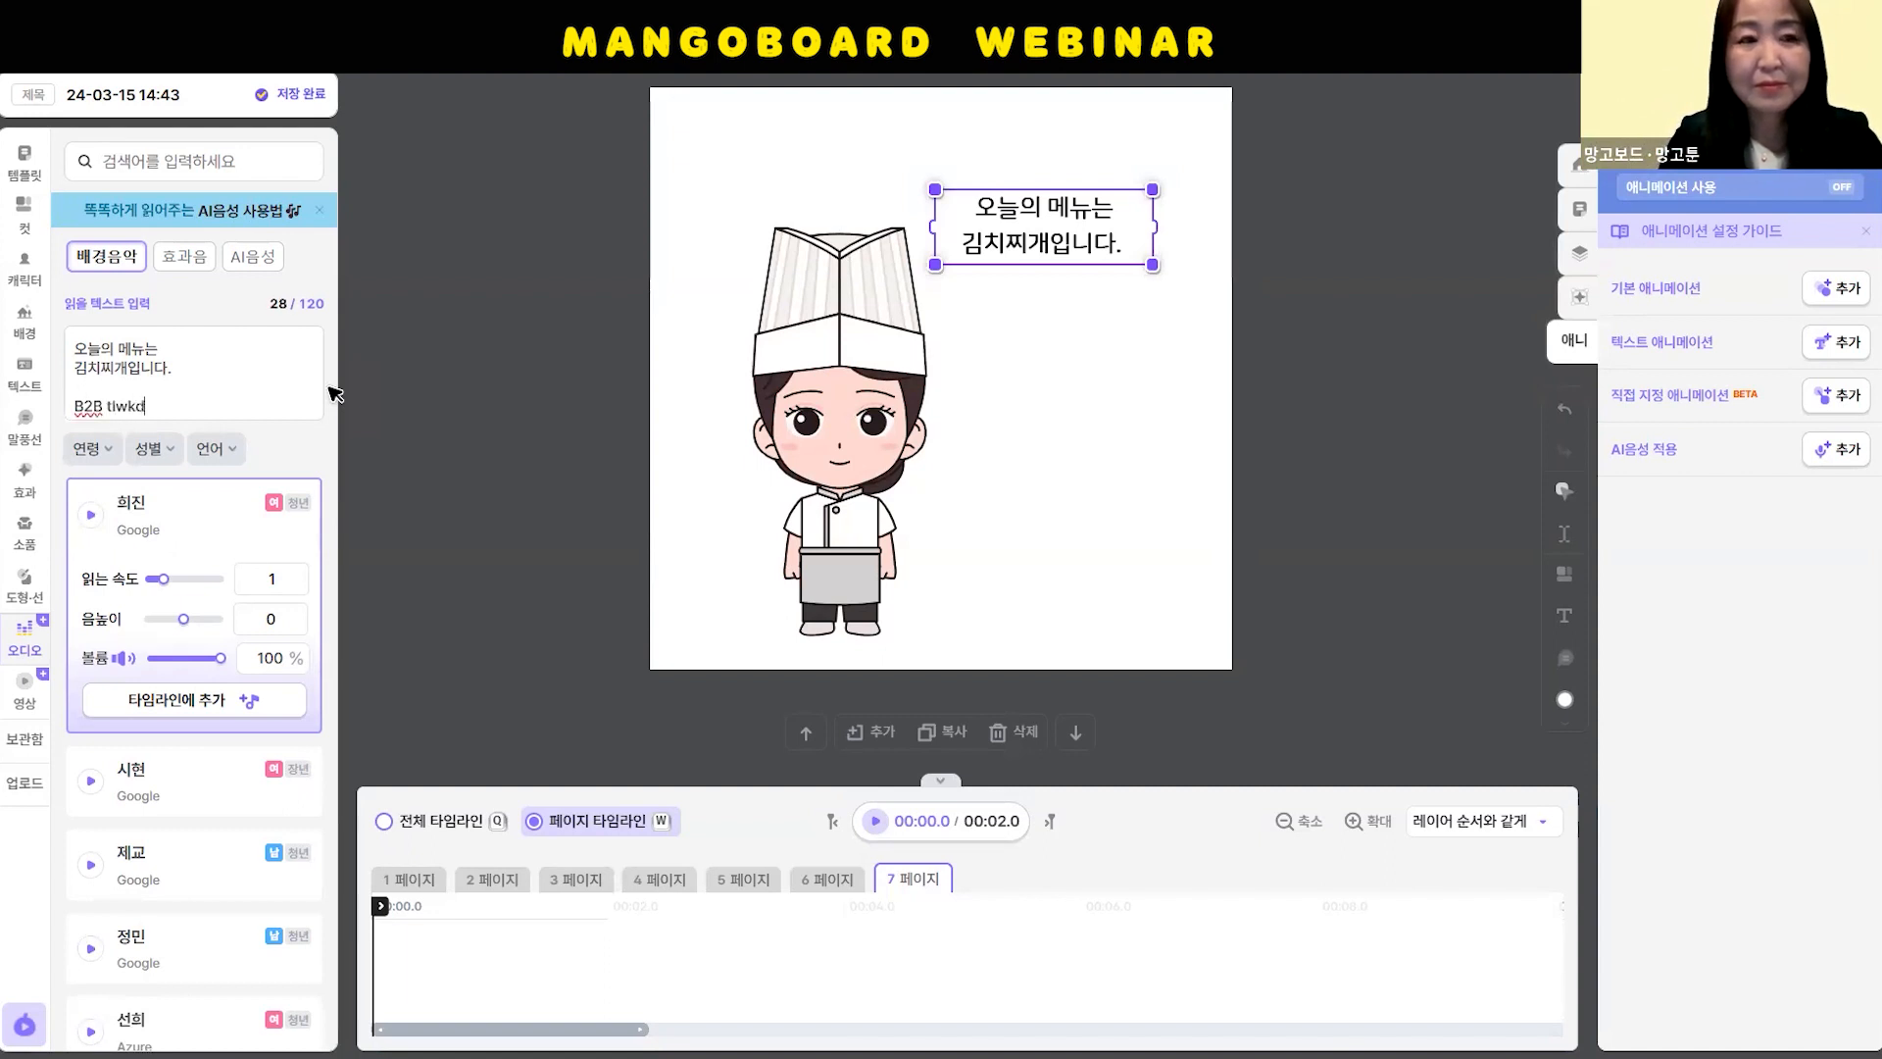
{"action": "type", "text": "살"}
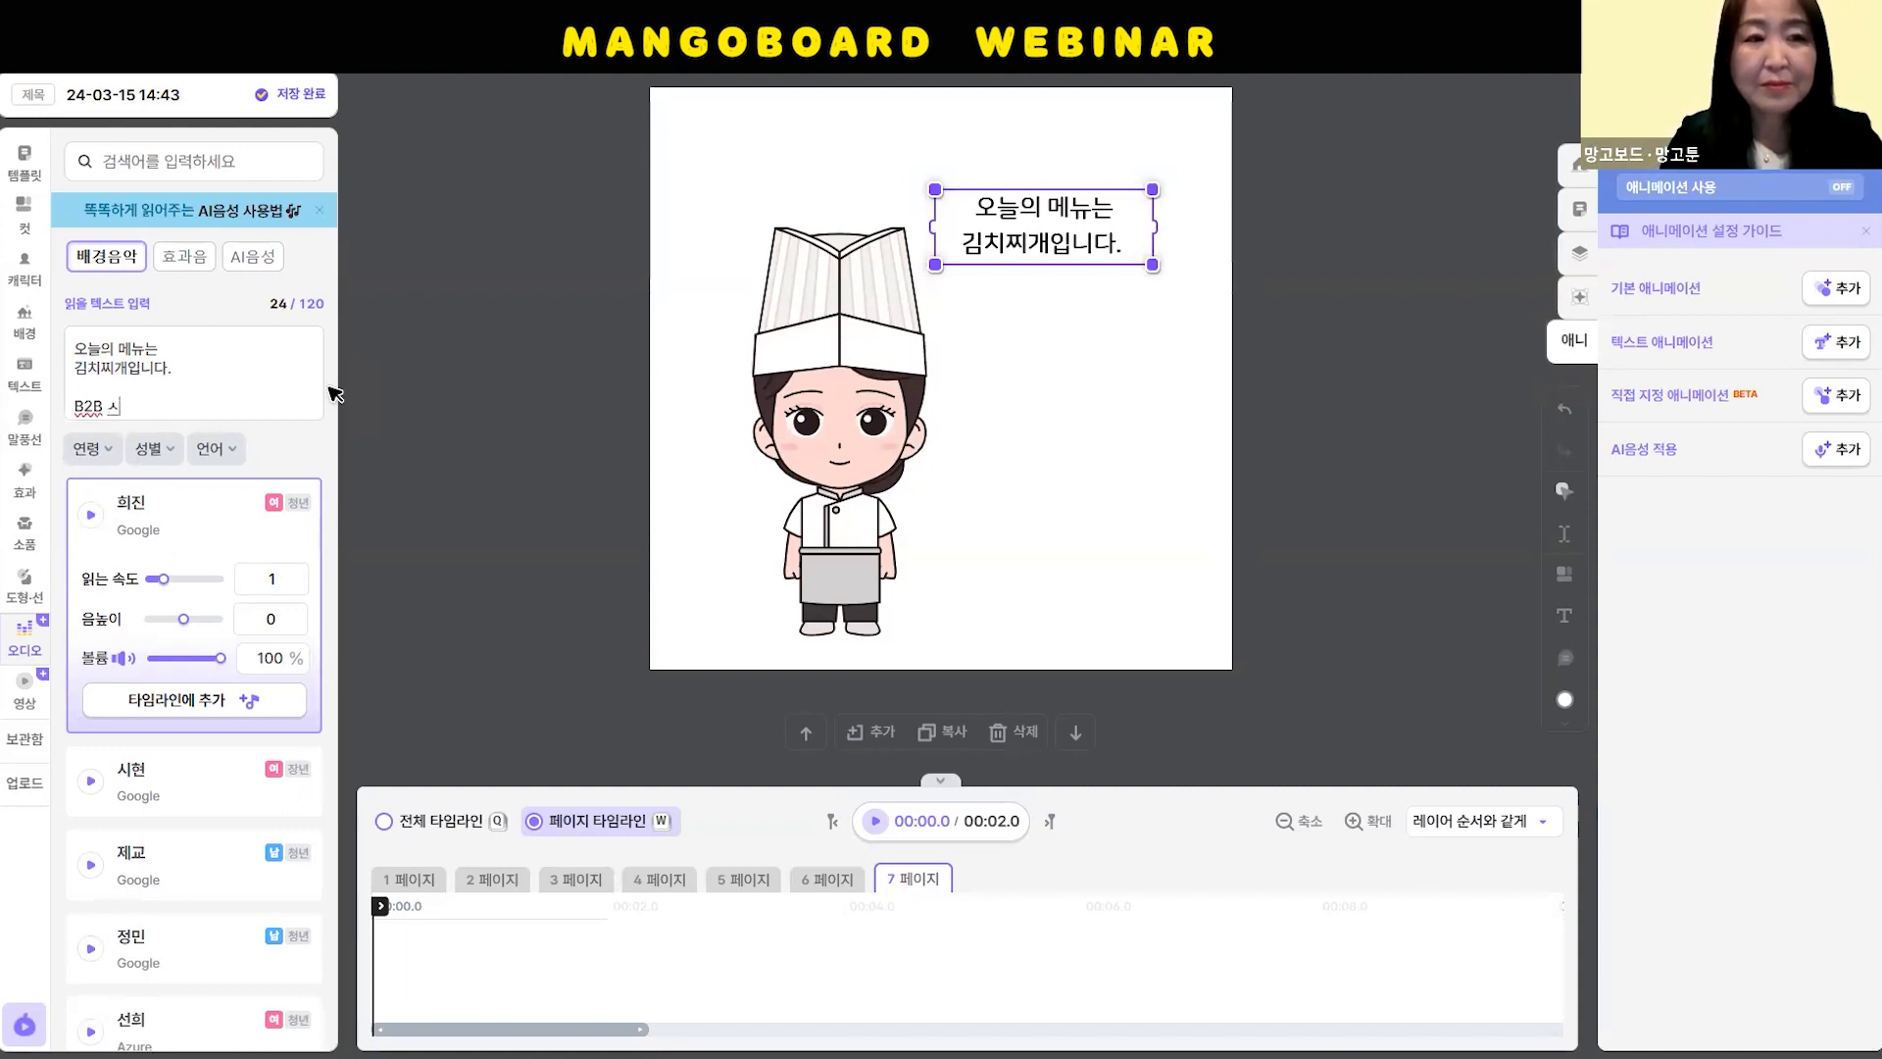
{"action": "type", "text": "장입니다."}
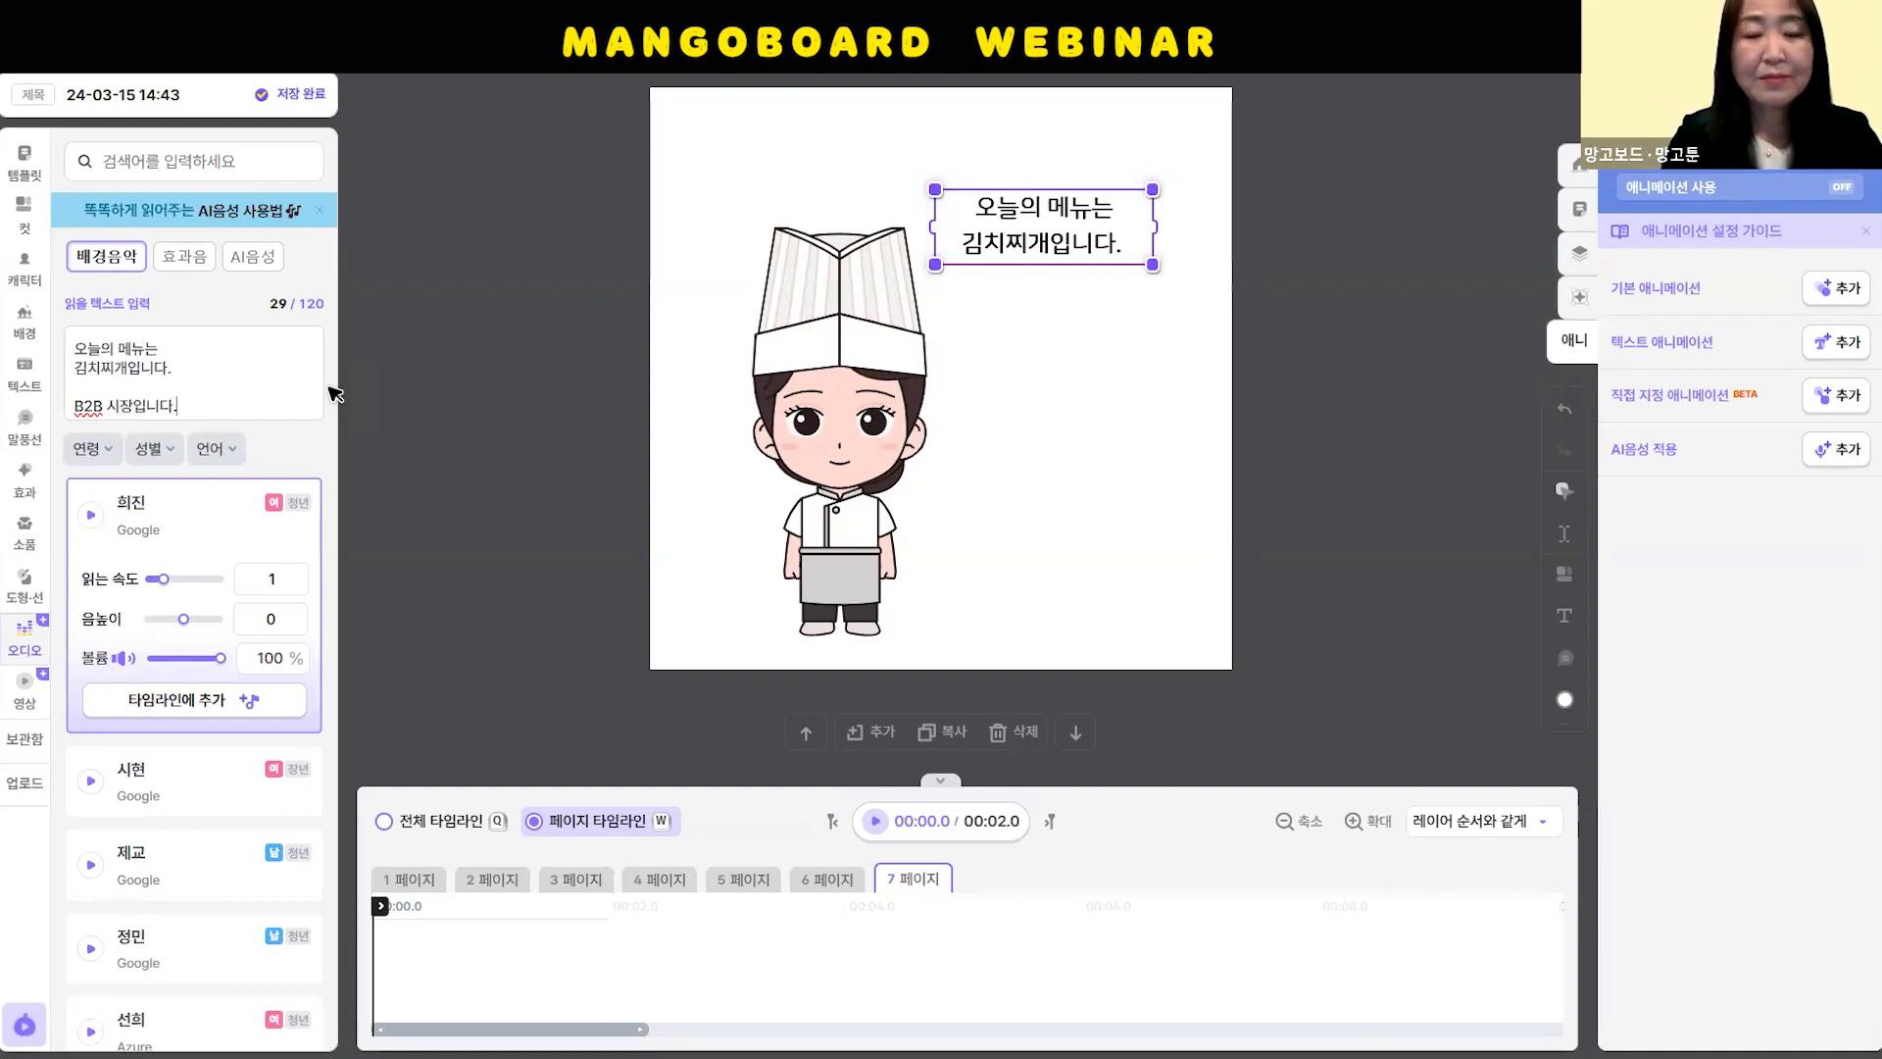
Copy the "B2B 시장입니다." line from the reading text and replace the text beside the chef with it
{"action": "key", "text": "shift+Left"}
{"action": "key", "text": "shift+Up"}
{"action": "key", "text": "shift+Left"}
{"action": "key", "text": "shift+Down"}
{"action": "key", "text": "shift+Down"}
{"action": "key", "text": "shift+Left"}
{"action": "key", "text": "shift+Left"}
{"action": "key", "text": "shift+Left"}
{"action": "key", "text": "shift+Left"}
{"action": "key", "text": "shift+Left"}
{"action": "key", "text": "shift+Left"}
{"action": "key", "text": "shift+Left"}
{"action": "key", "text": "shift+Left"}
{"action": "key", "text": "shift+Left"}
{"action": "key", "text": "ctrl+c"}
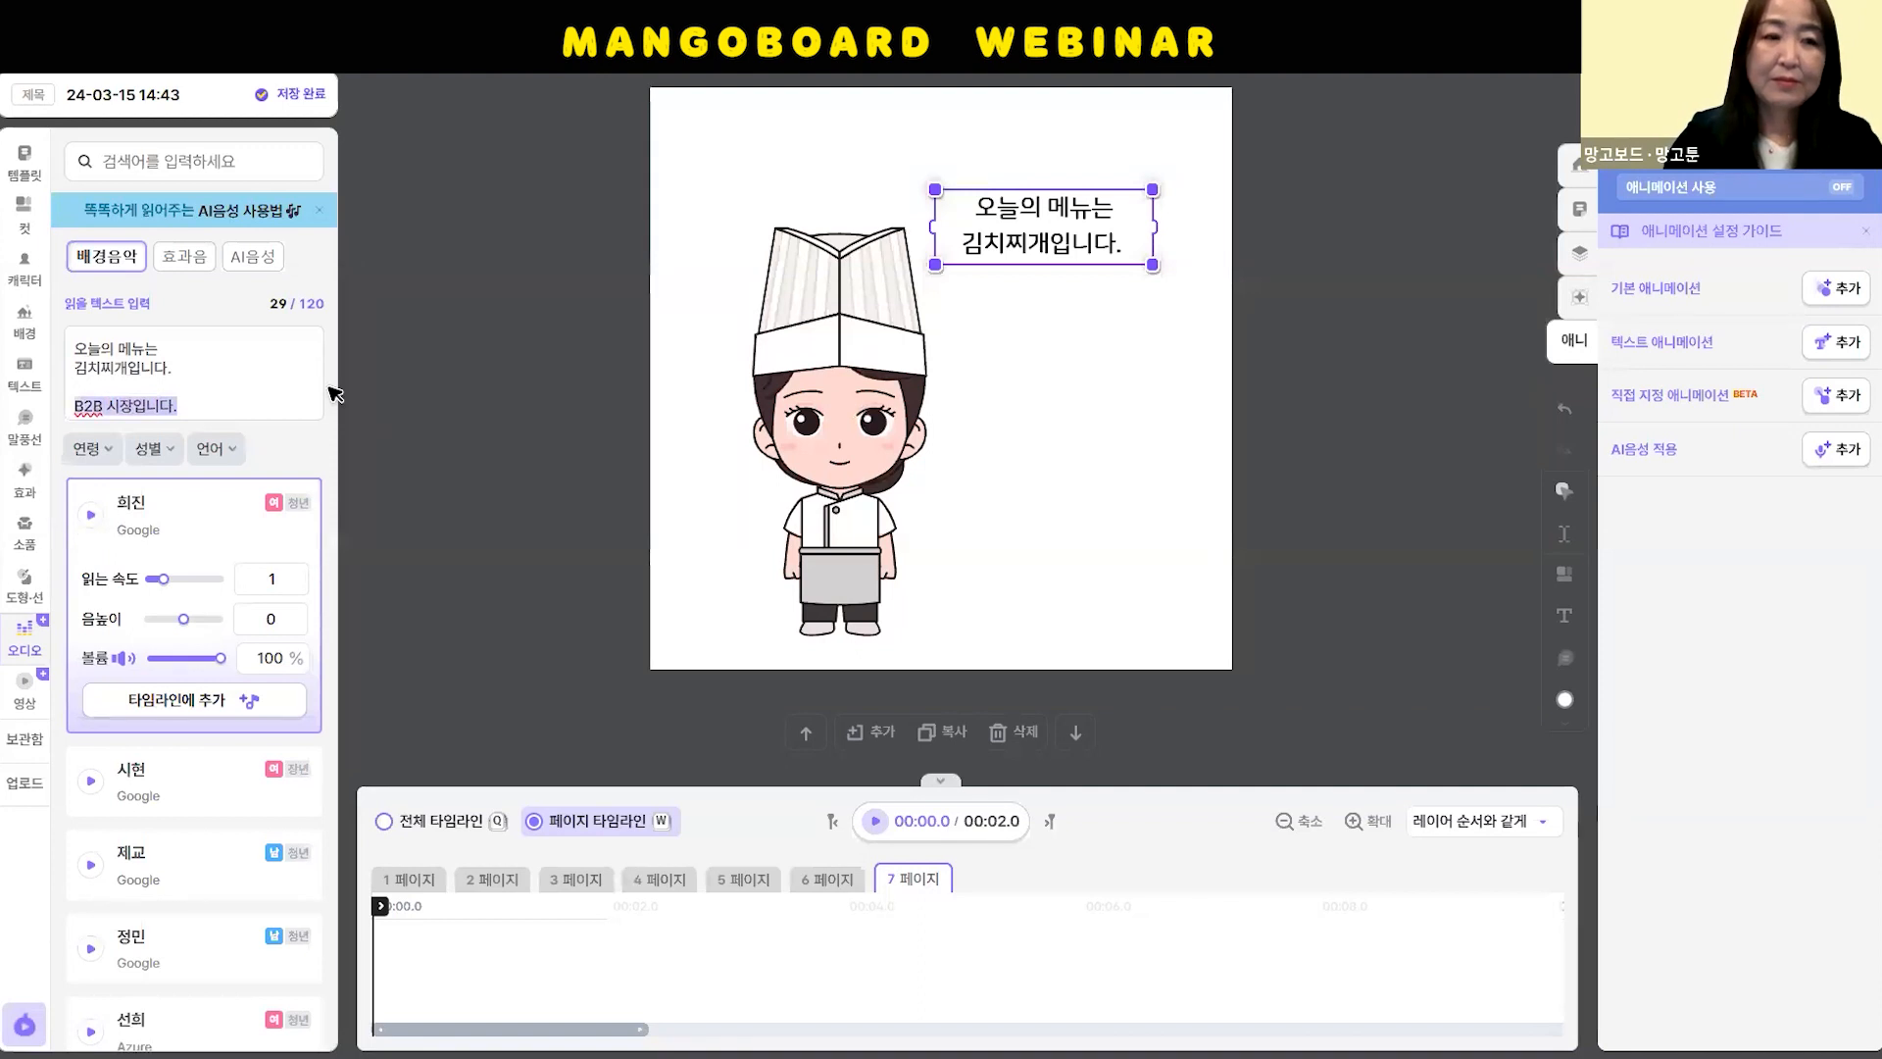
{"action": "left_click", "coordinate": [1071, 240]}
{"action": "double_click", "coordinate": [1091, 241]}
{"action": "key", "text": "ctrl+v"}
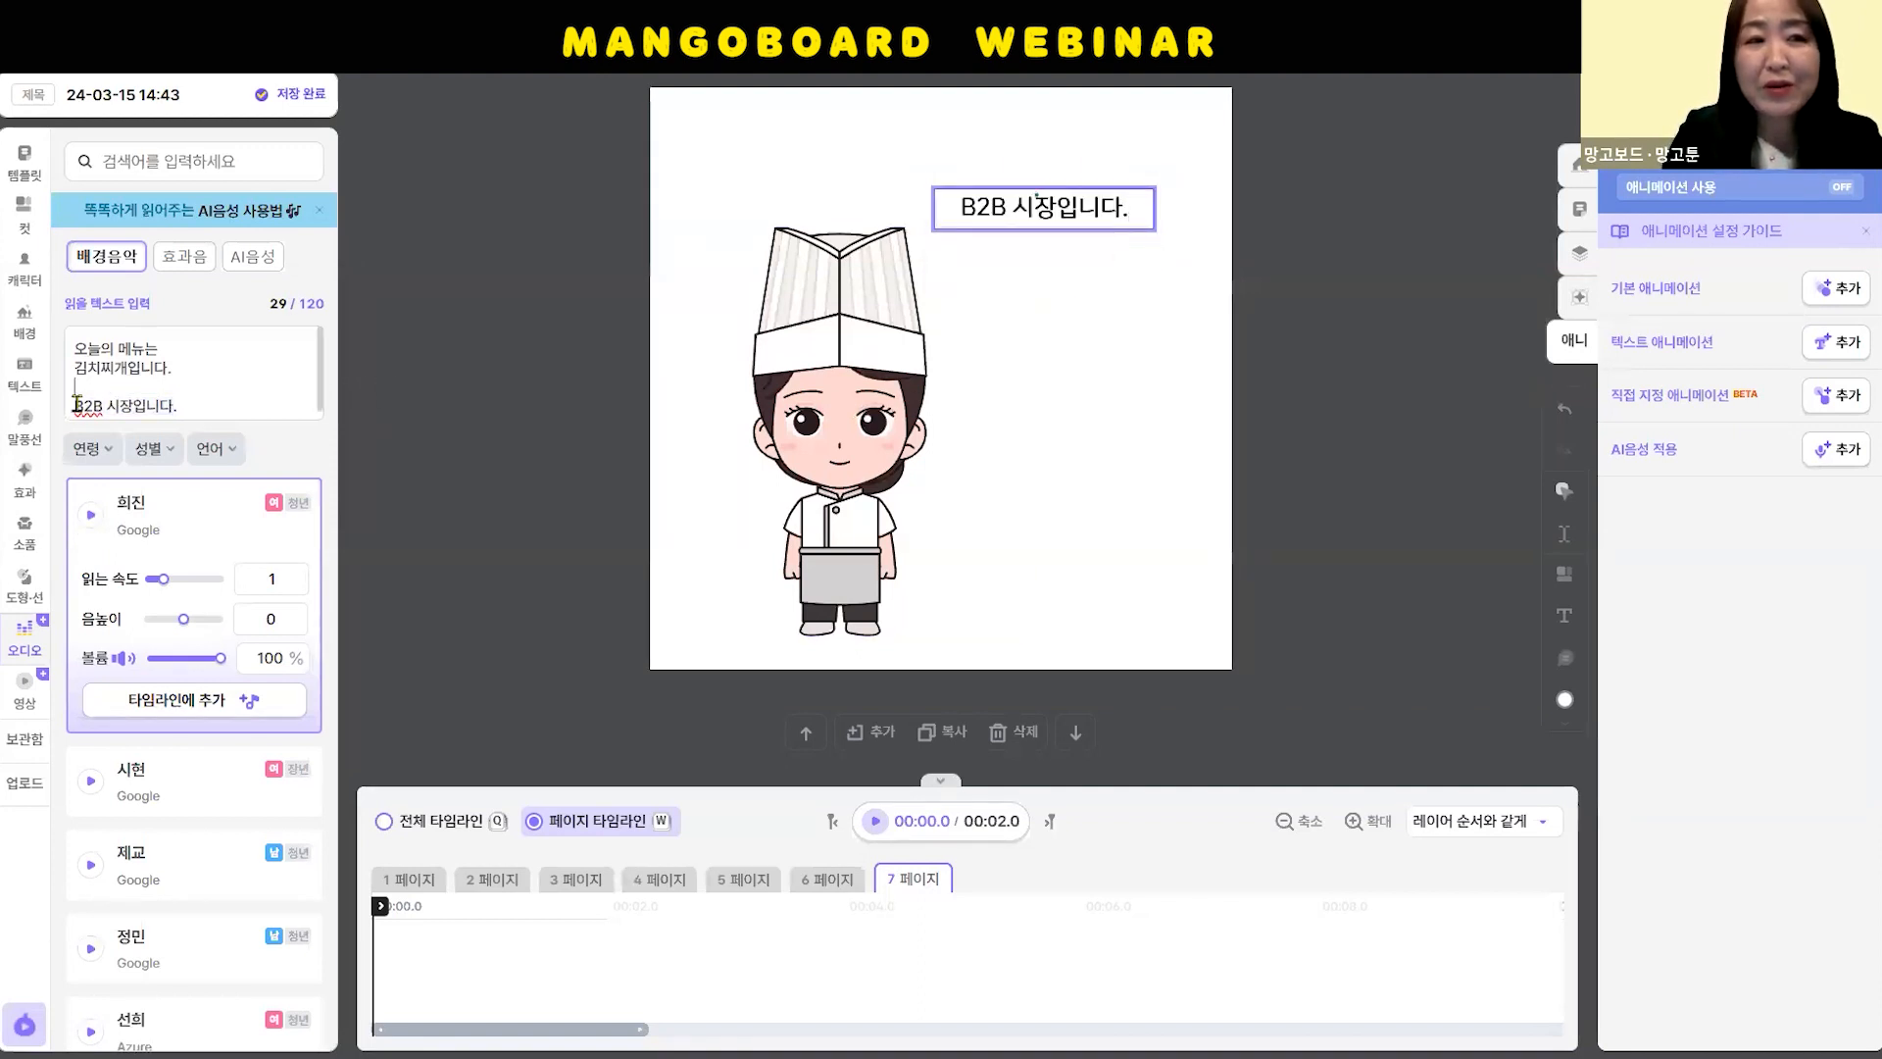
Delete the menu sentence from the reading text, keeping only "B2B 시장입니다.", and preview it with the 희진 voice
{"action": "key", "text": "BackSpace"}
{"action": "key", "text": "BackSpace"}
{"action": "key", "text": "BackSpace"}
{"action": "key", "text": "BackSpace"}
{"action": "key", "text": "BackSpace"}
{"action": "key", "text": "BackSpace"}
{"action": "key", "text": "BackSpace"}
{"action": "key", "text": "BackSpace"}
{"action": "key", "text": "BackSpace"}
{"action": "key", "text": "BackSpace"}
{"action": "key", "text": "BackSpace"}
{"action": "key", "text": "BackSpace"}
{"action": "key", "text": "BackSpace"}
{"action": "key", "text": "BackSpace"}
{"action": "key", "text": "BackSpace"}
{"action": "key", "text": "BackSpace"}
{"action": "key", "text": "BackSpace"}
{"action": "key", "text": "BackSpace"}
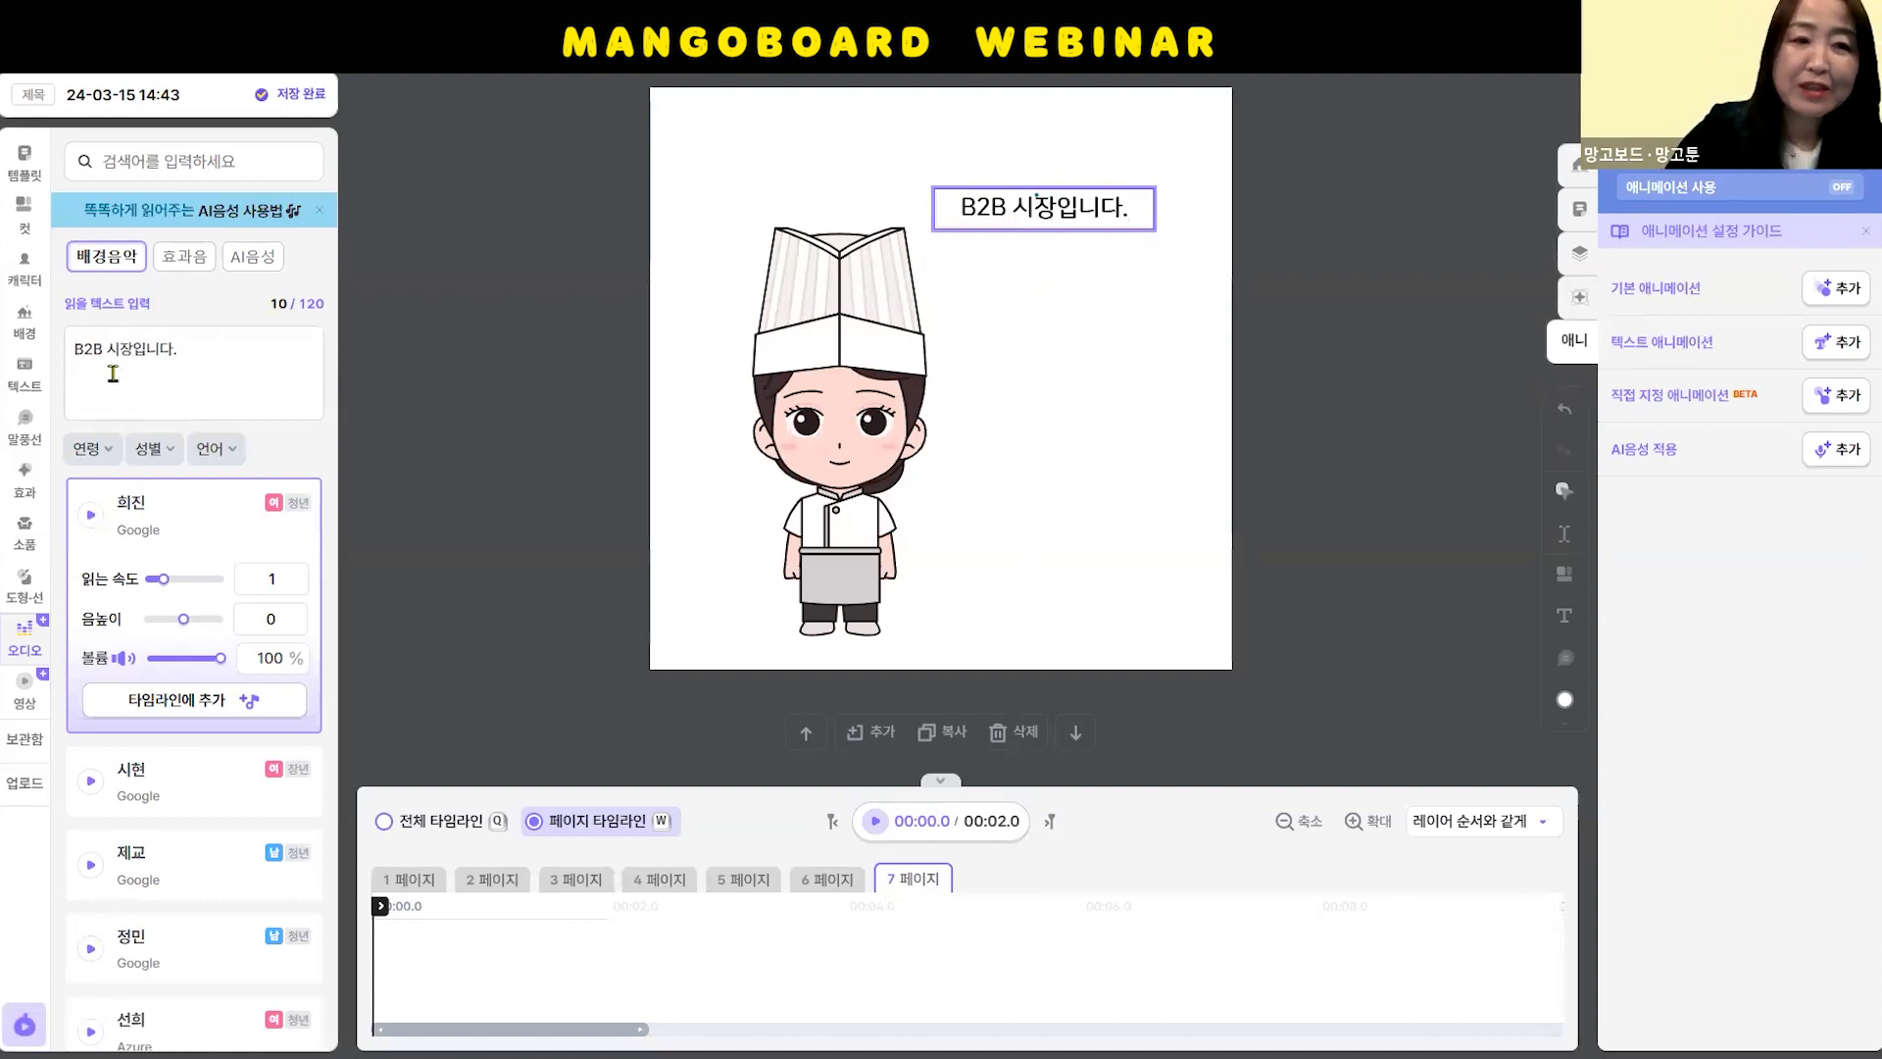
{"action": "left_click", "coordinate": [88, 518]}
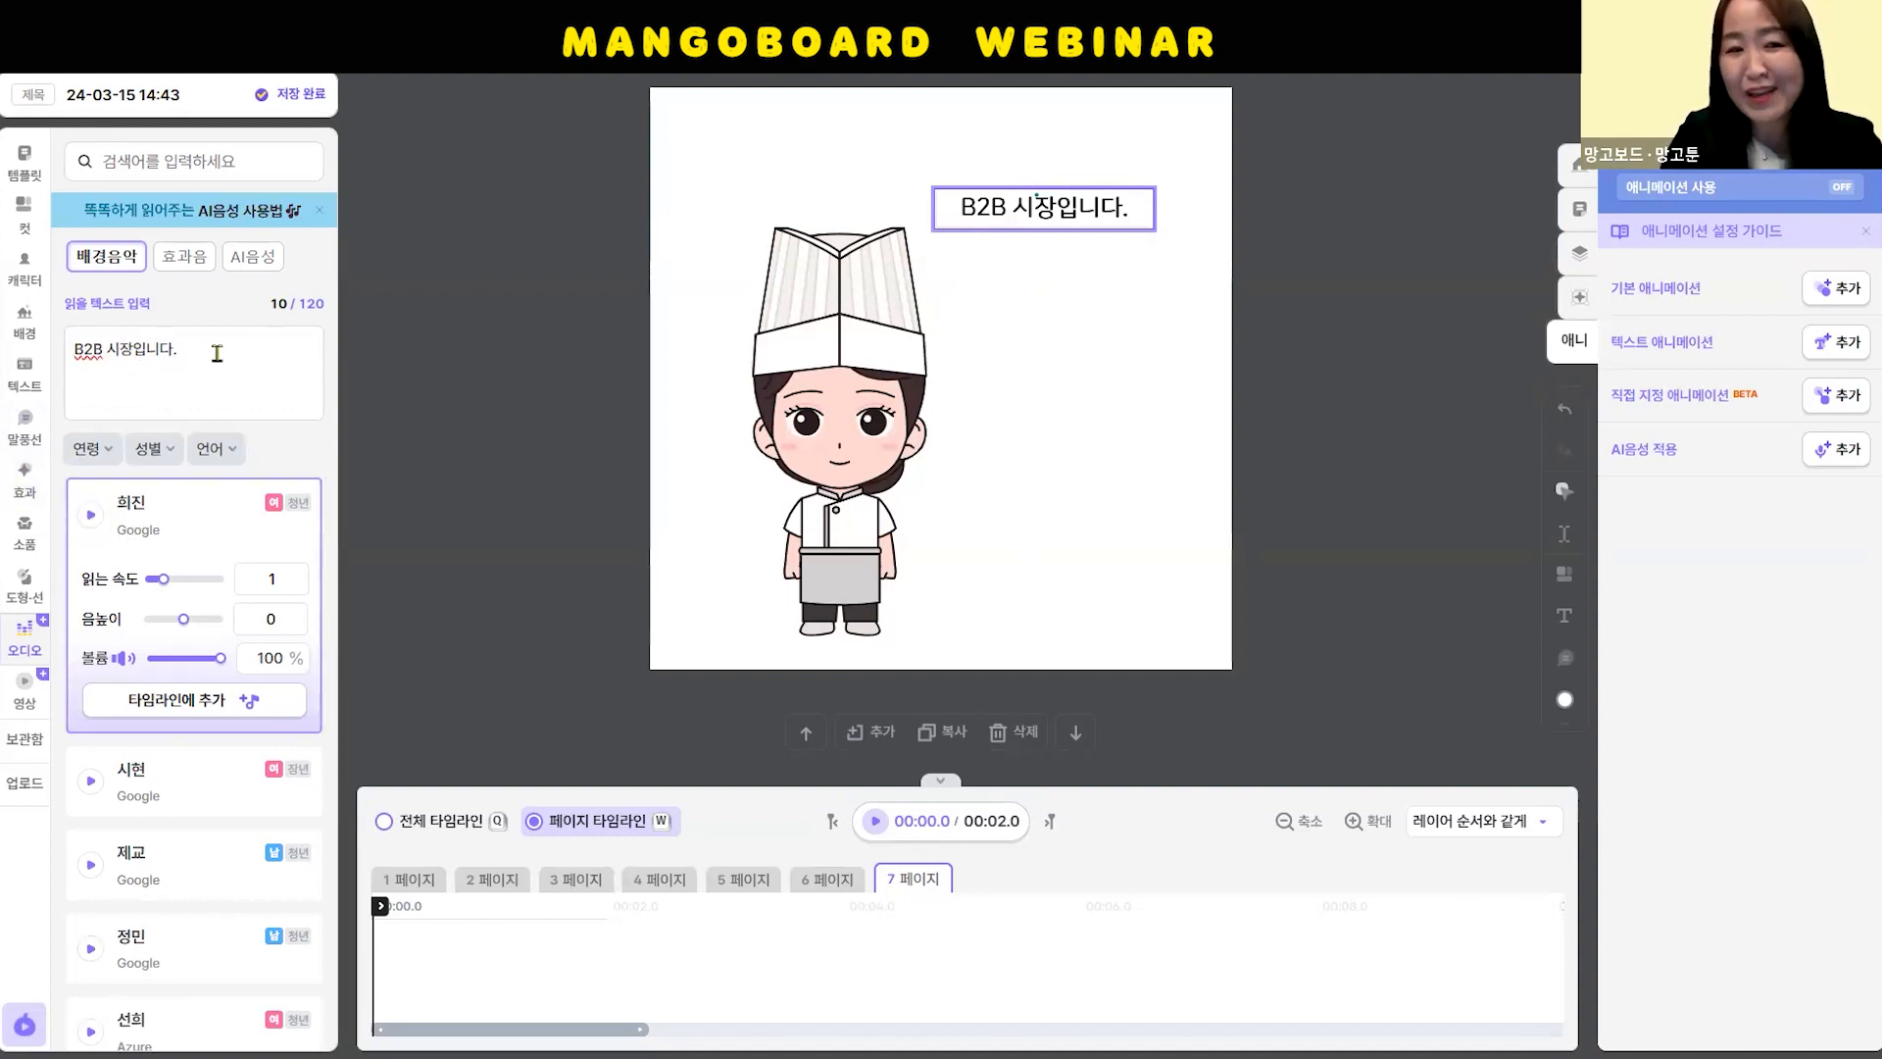
Duplicate "B2B 시장입니다." onto a second line of the reading text and spell its B2B as "비투비"
{"action": "left_click_drag", "start_coordinate": [216, 351], "coordinate": [73, 350]}
{"action": "key", "text": "ctrl+c"}
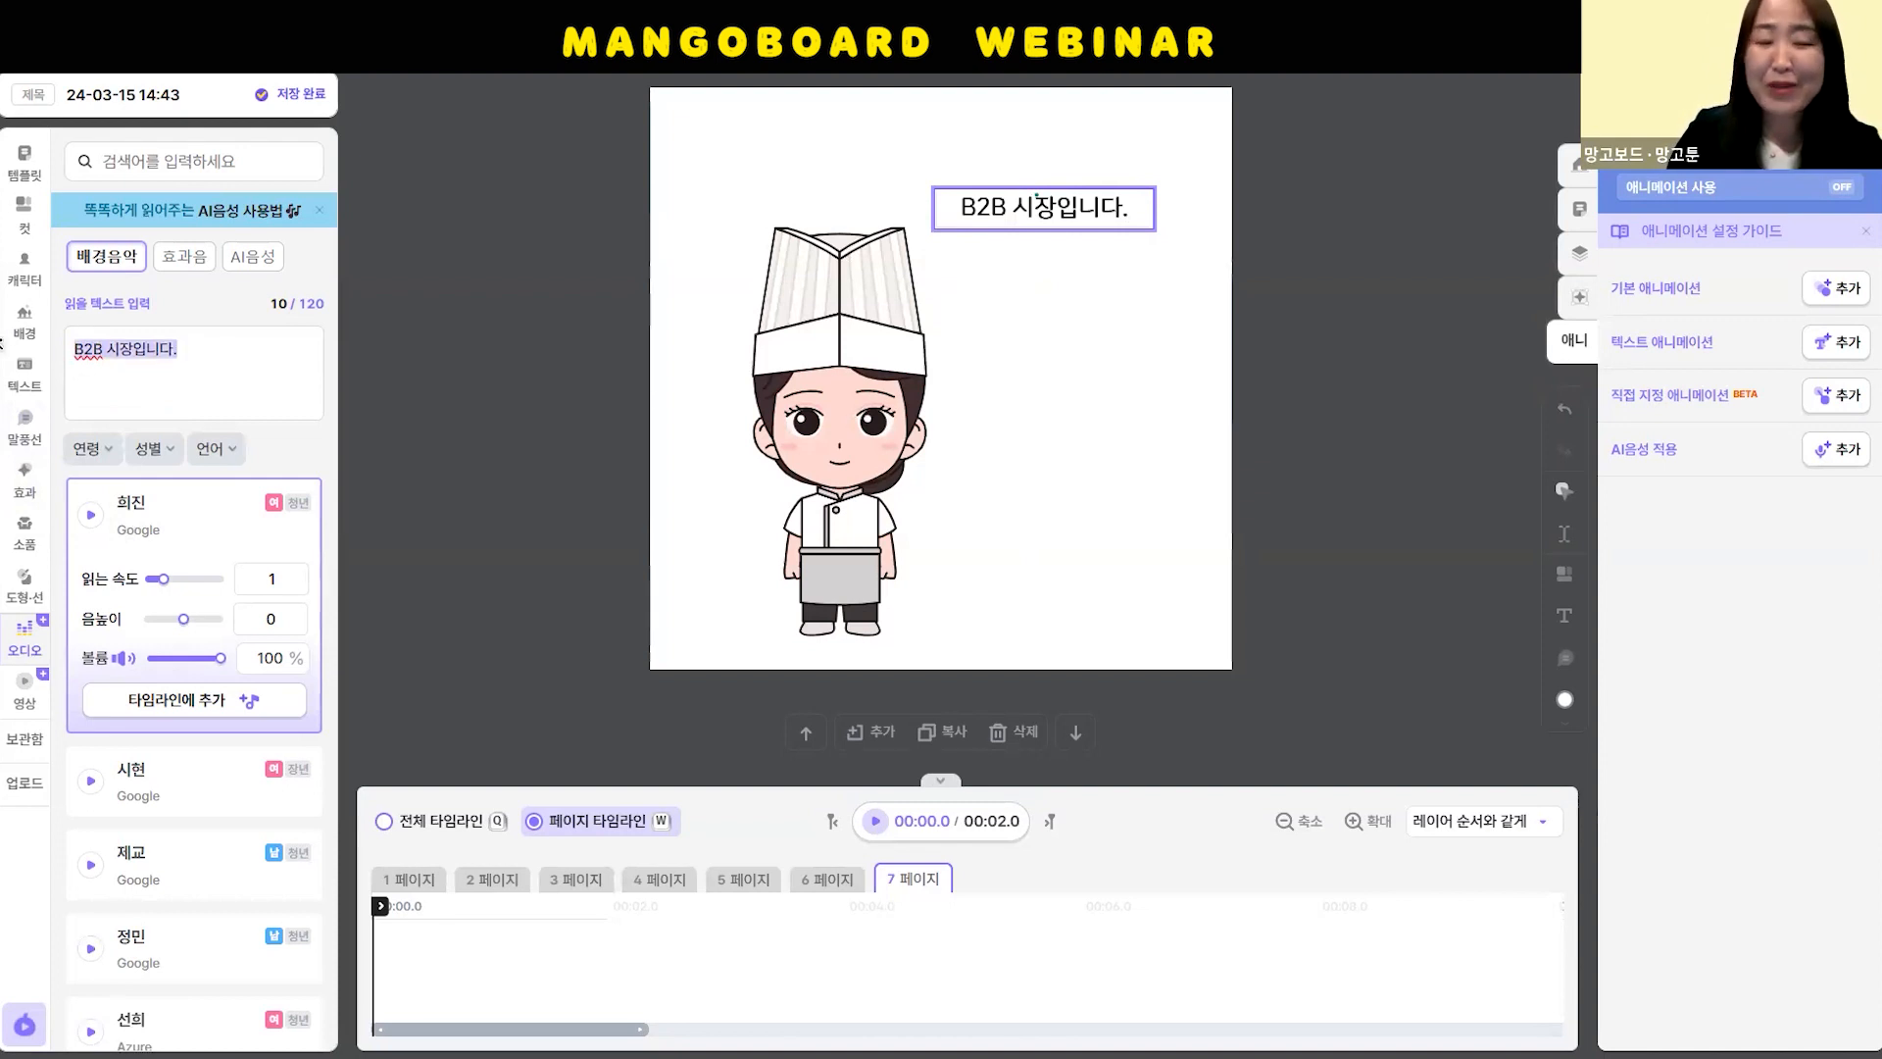
{"action": "left_click", "coordinate": [255, 343]}
{"action": "key", "text": "Return"}
{"action": "key", "text": "ctrl+v"}
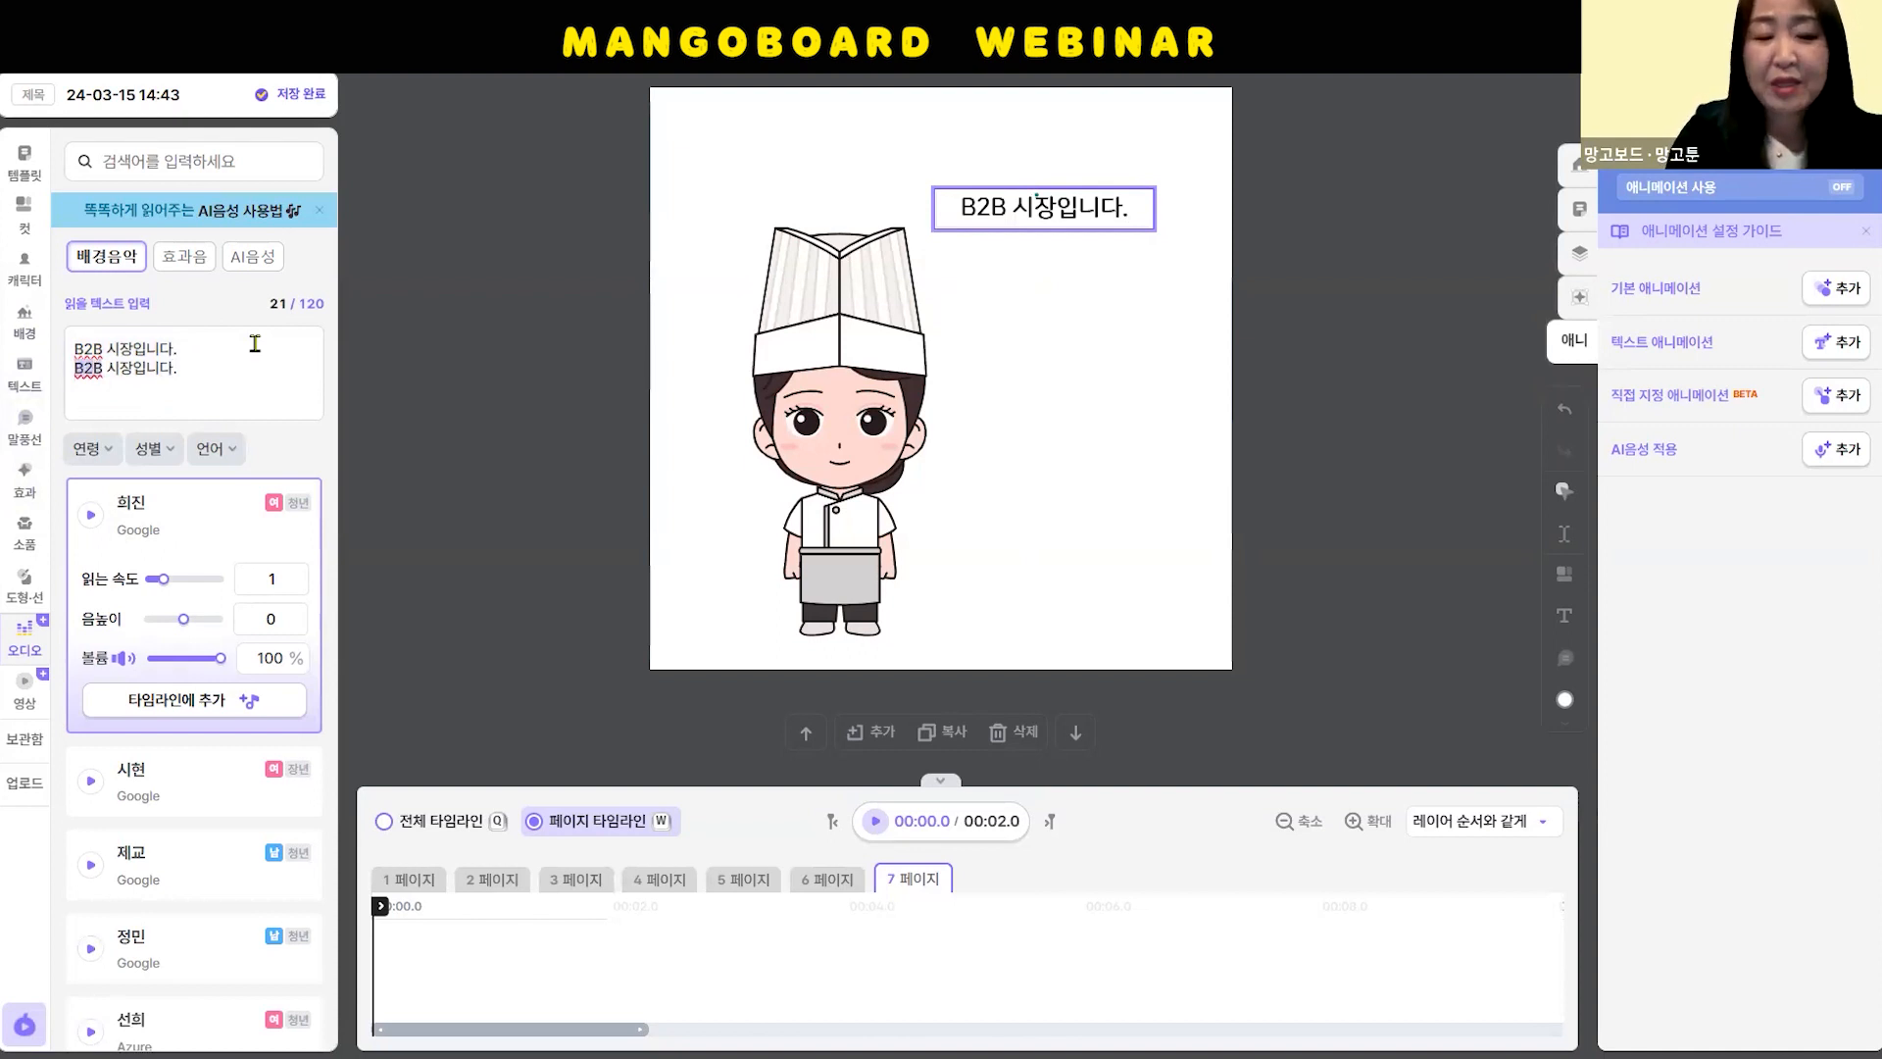
{"action": "type", "text": "비"}
{"action": "type", "text": "투비"}
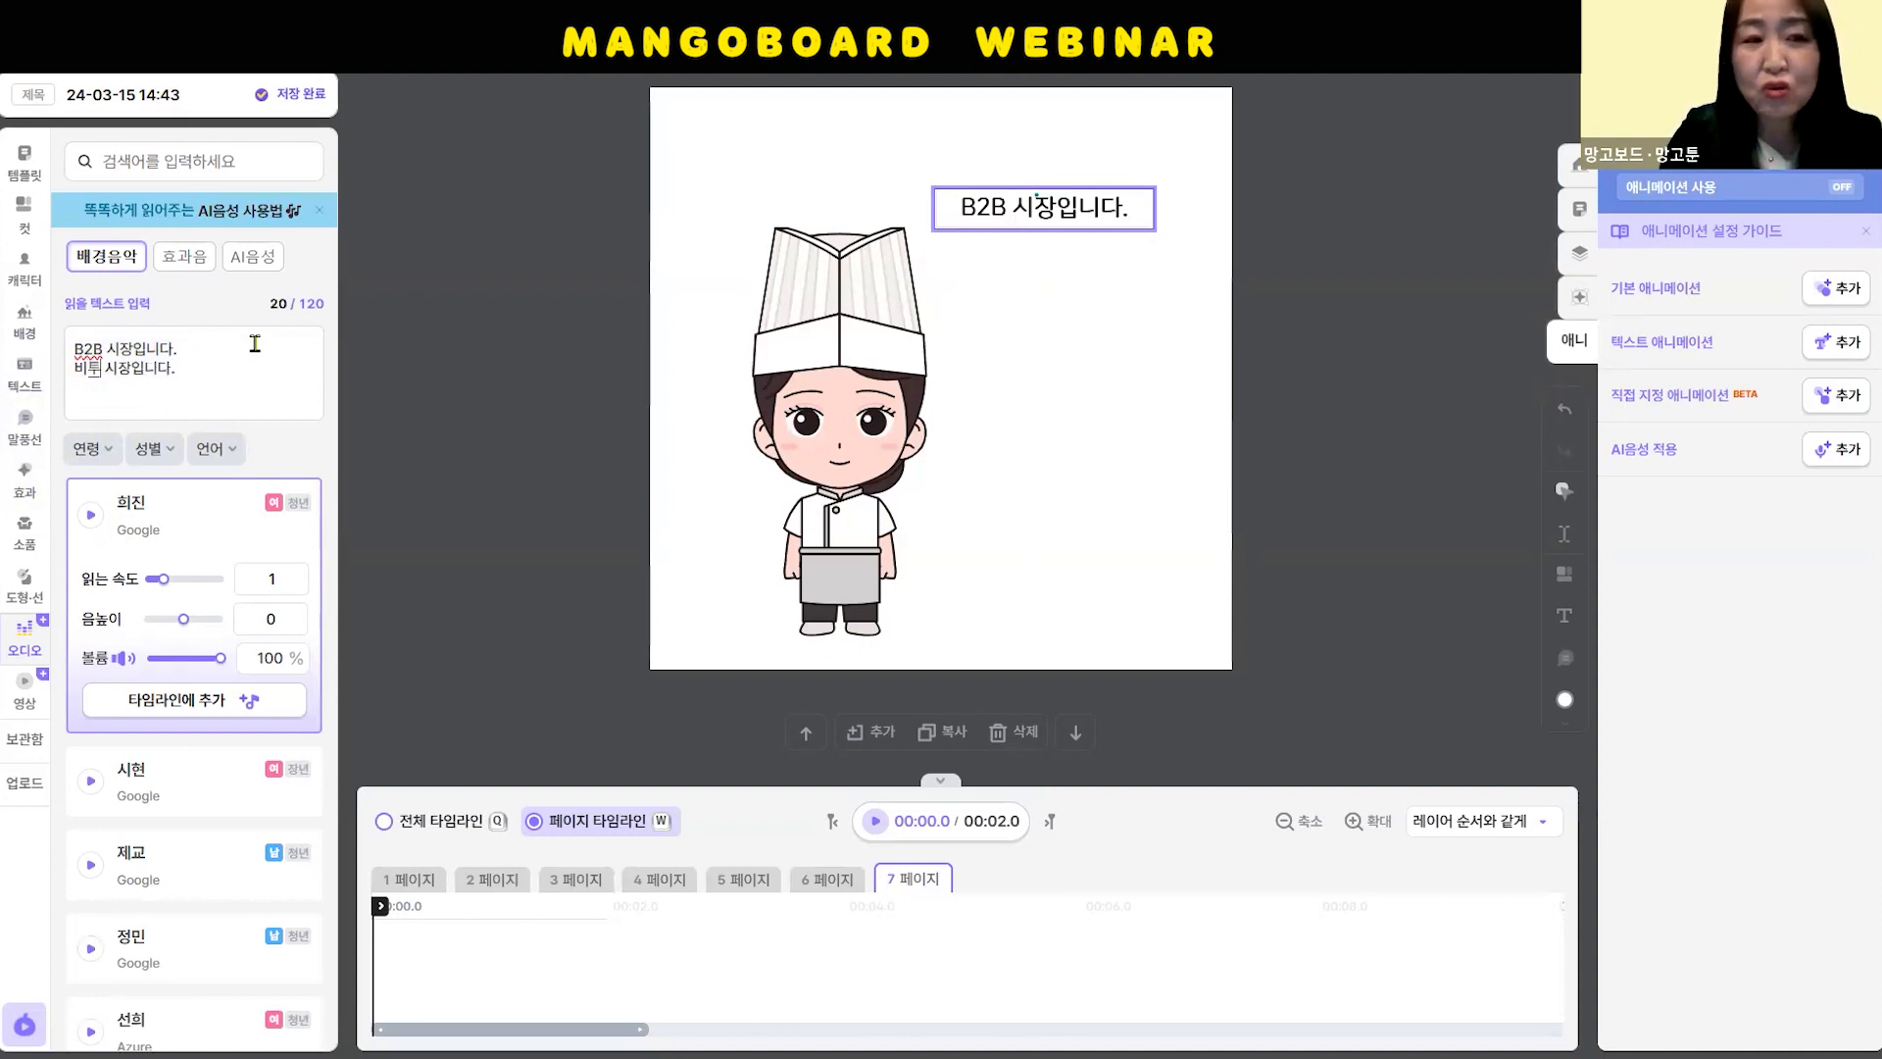
Remove the original "B2B 시장입니다." line from the reading text and preview "비투비 시장입니다." with the 희진 voice
{"action": "left_click", "coordinate": [254, 343]}
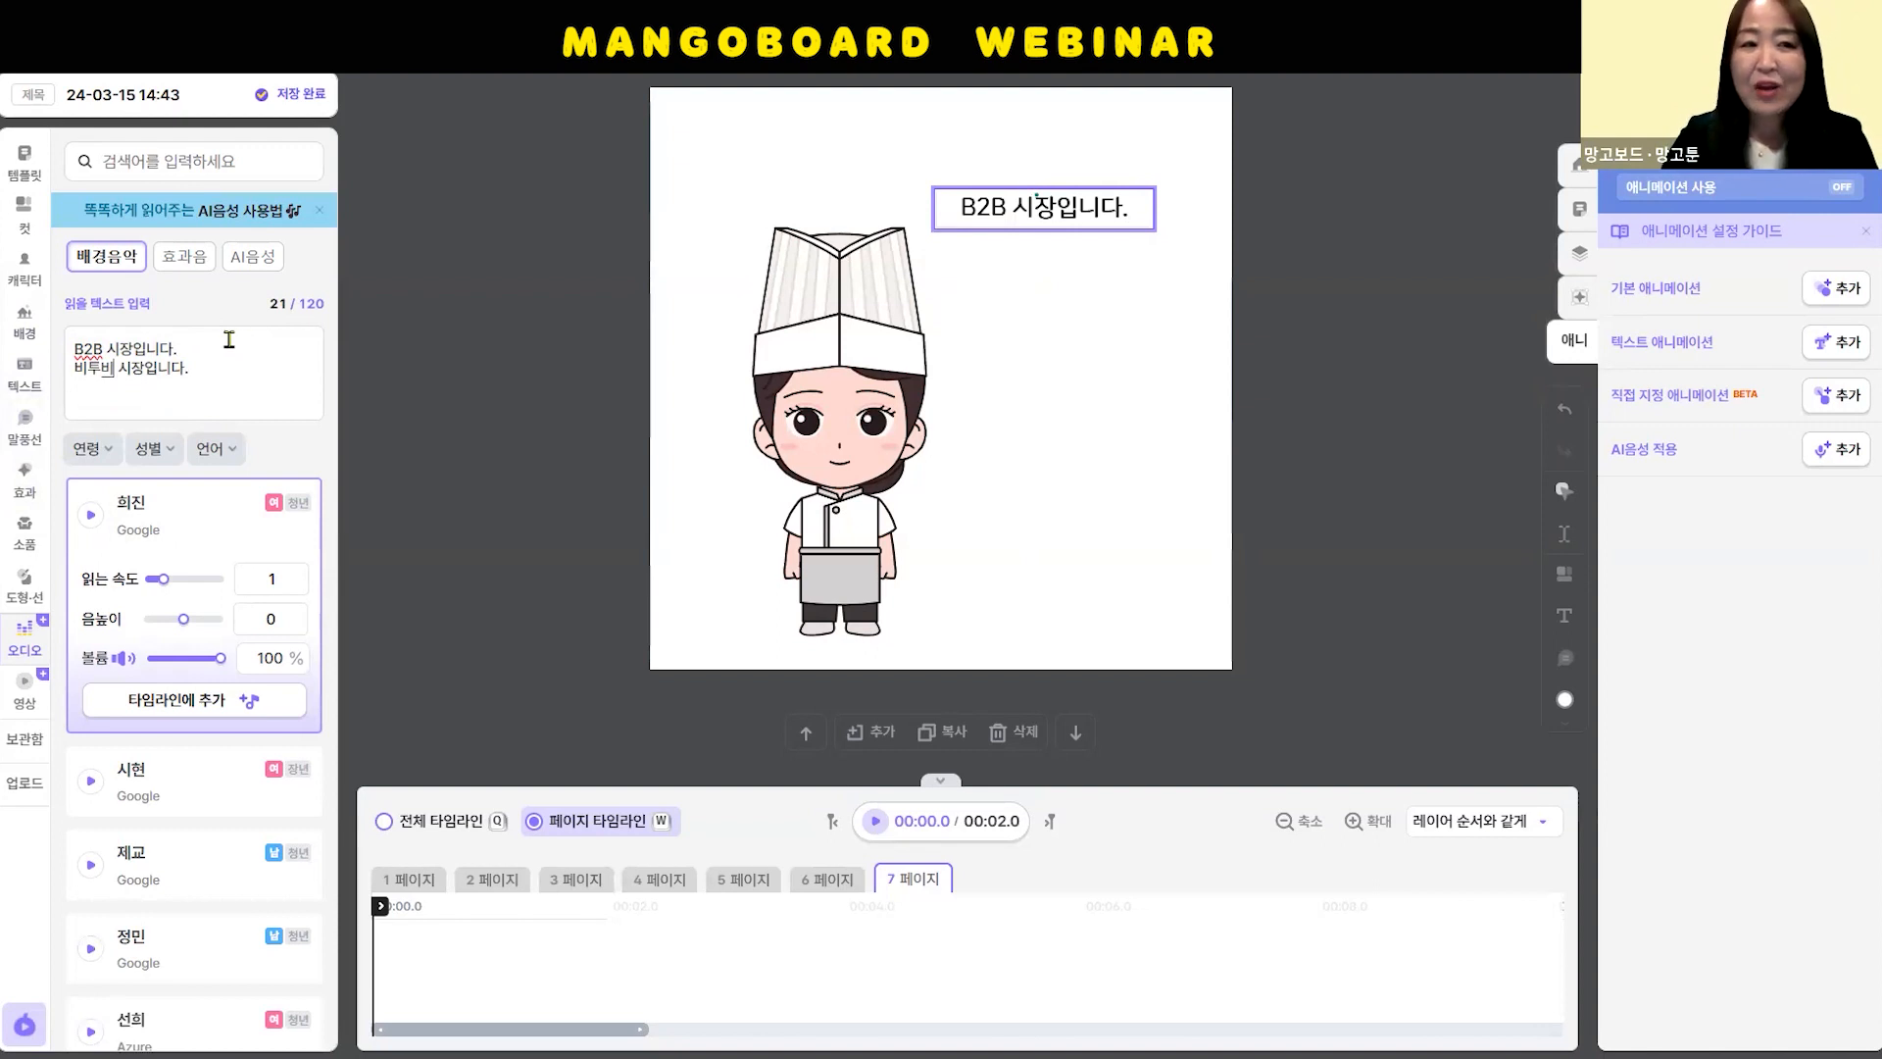
{"action": "key", "text": "shift+Home"}
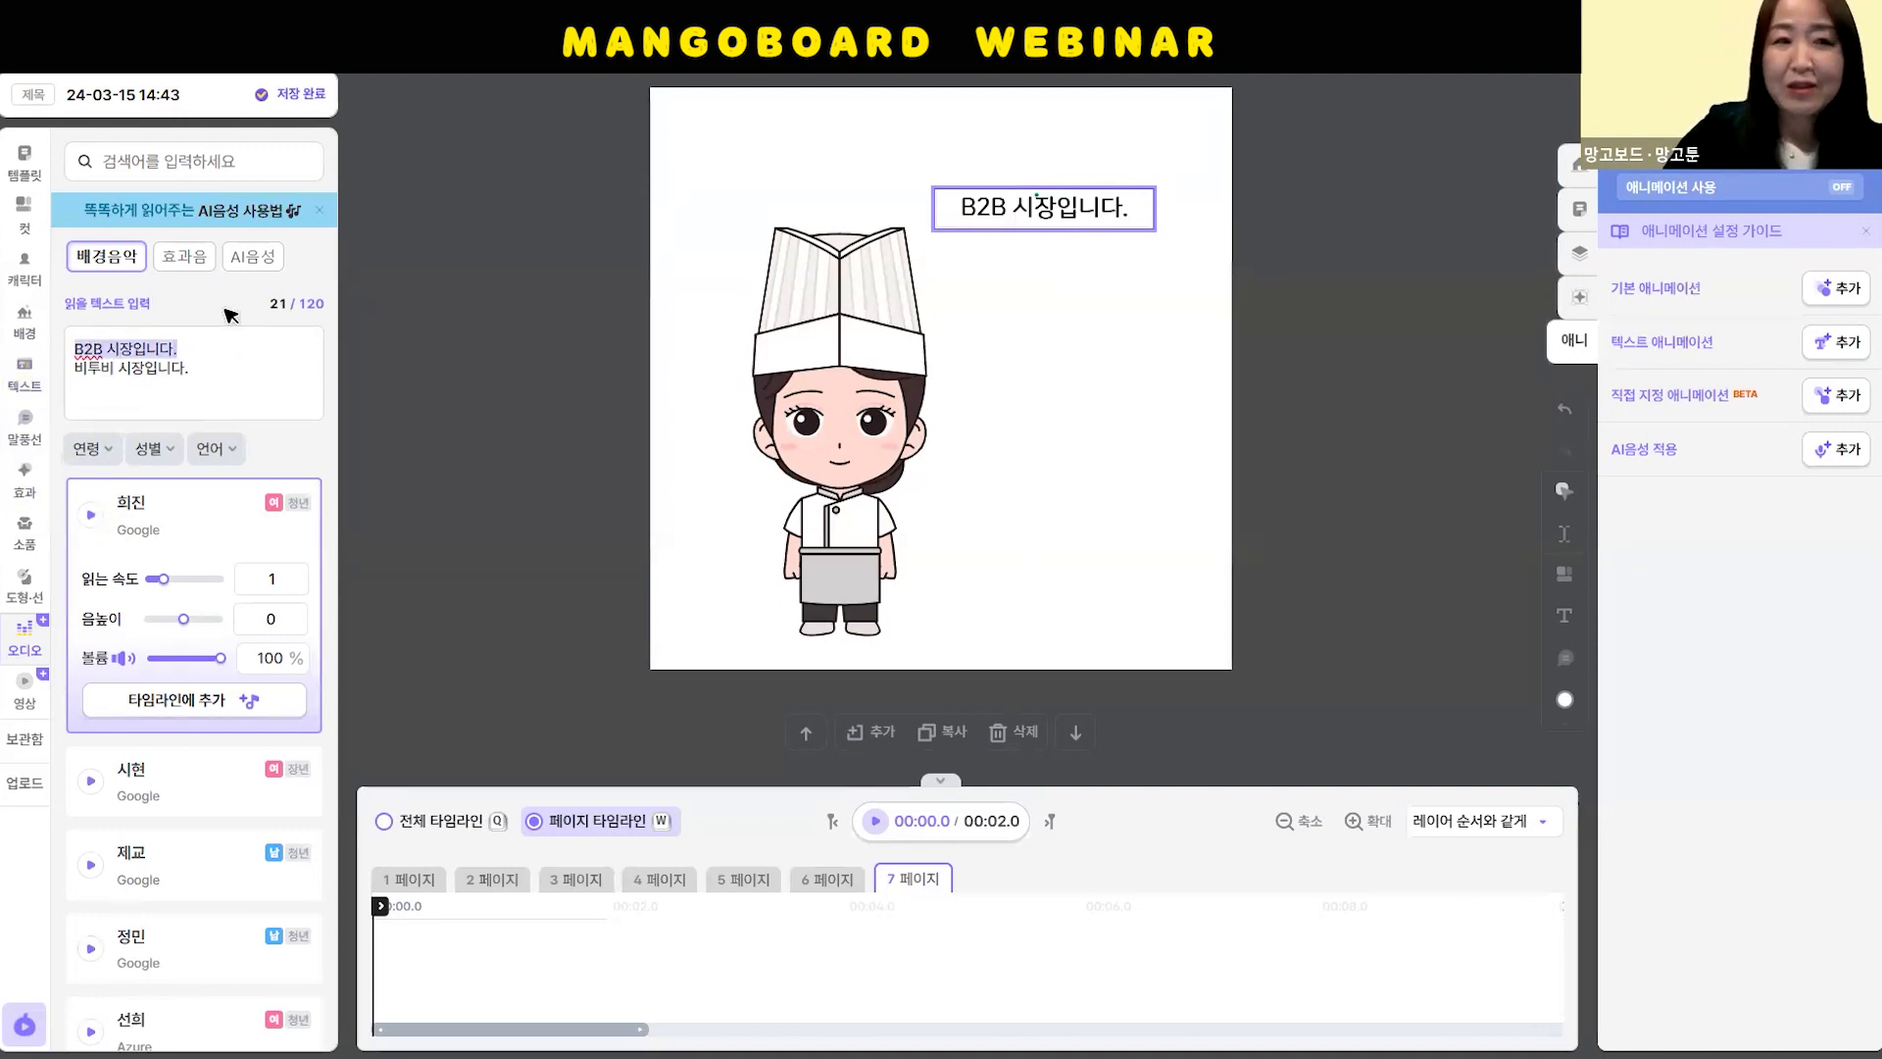
{"action": "key", "text": "BackSpace"}
{"action": "left_click", "coordinate": [92, 515]}
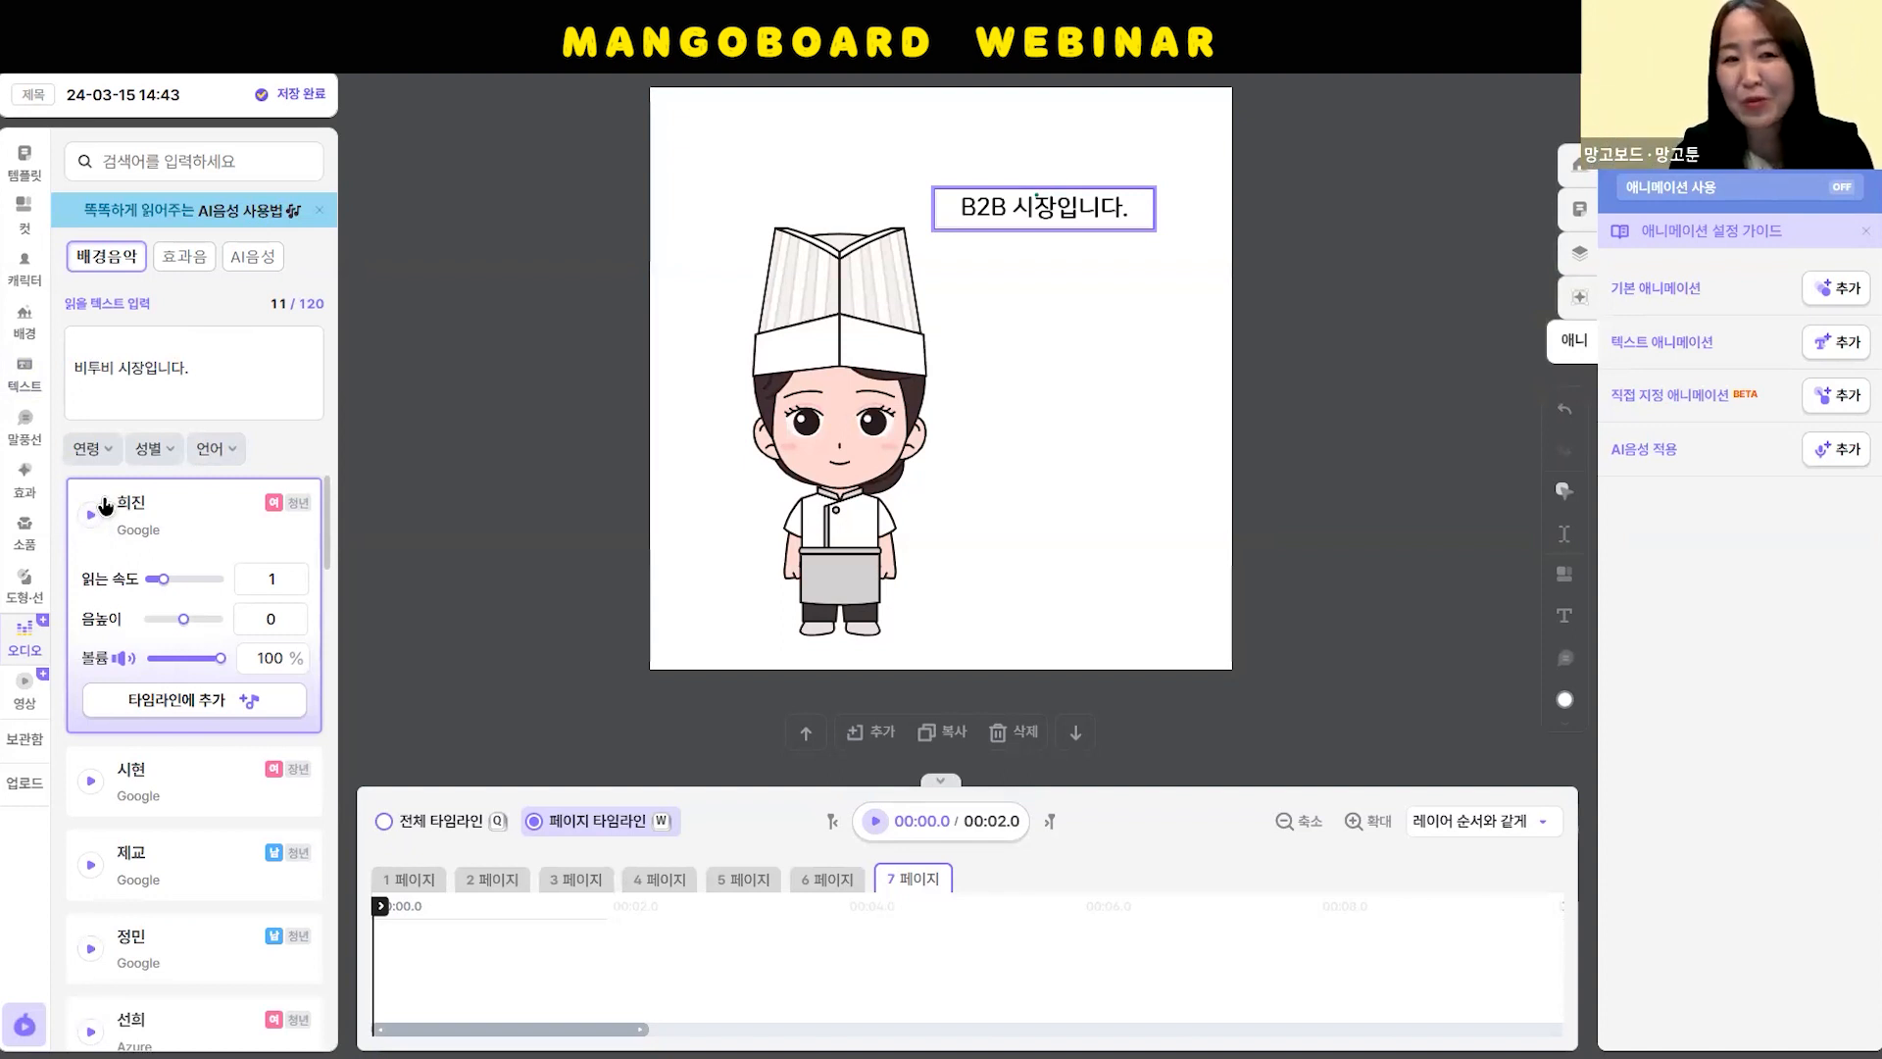
Change the ending of the reading text so it reads "비투비 시장있습니다." and preview it with the 희진 voice
{"action": "left_click_drag", "start_coordinate": [188, 367], "coordinate": [154, 365]}
{"action": "type", "text": "있쓰"}
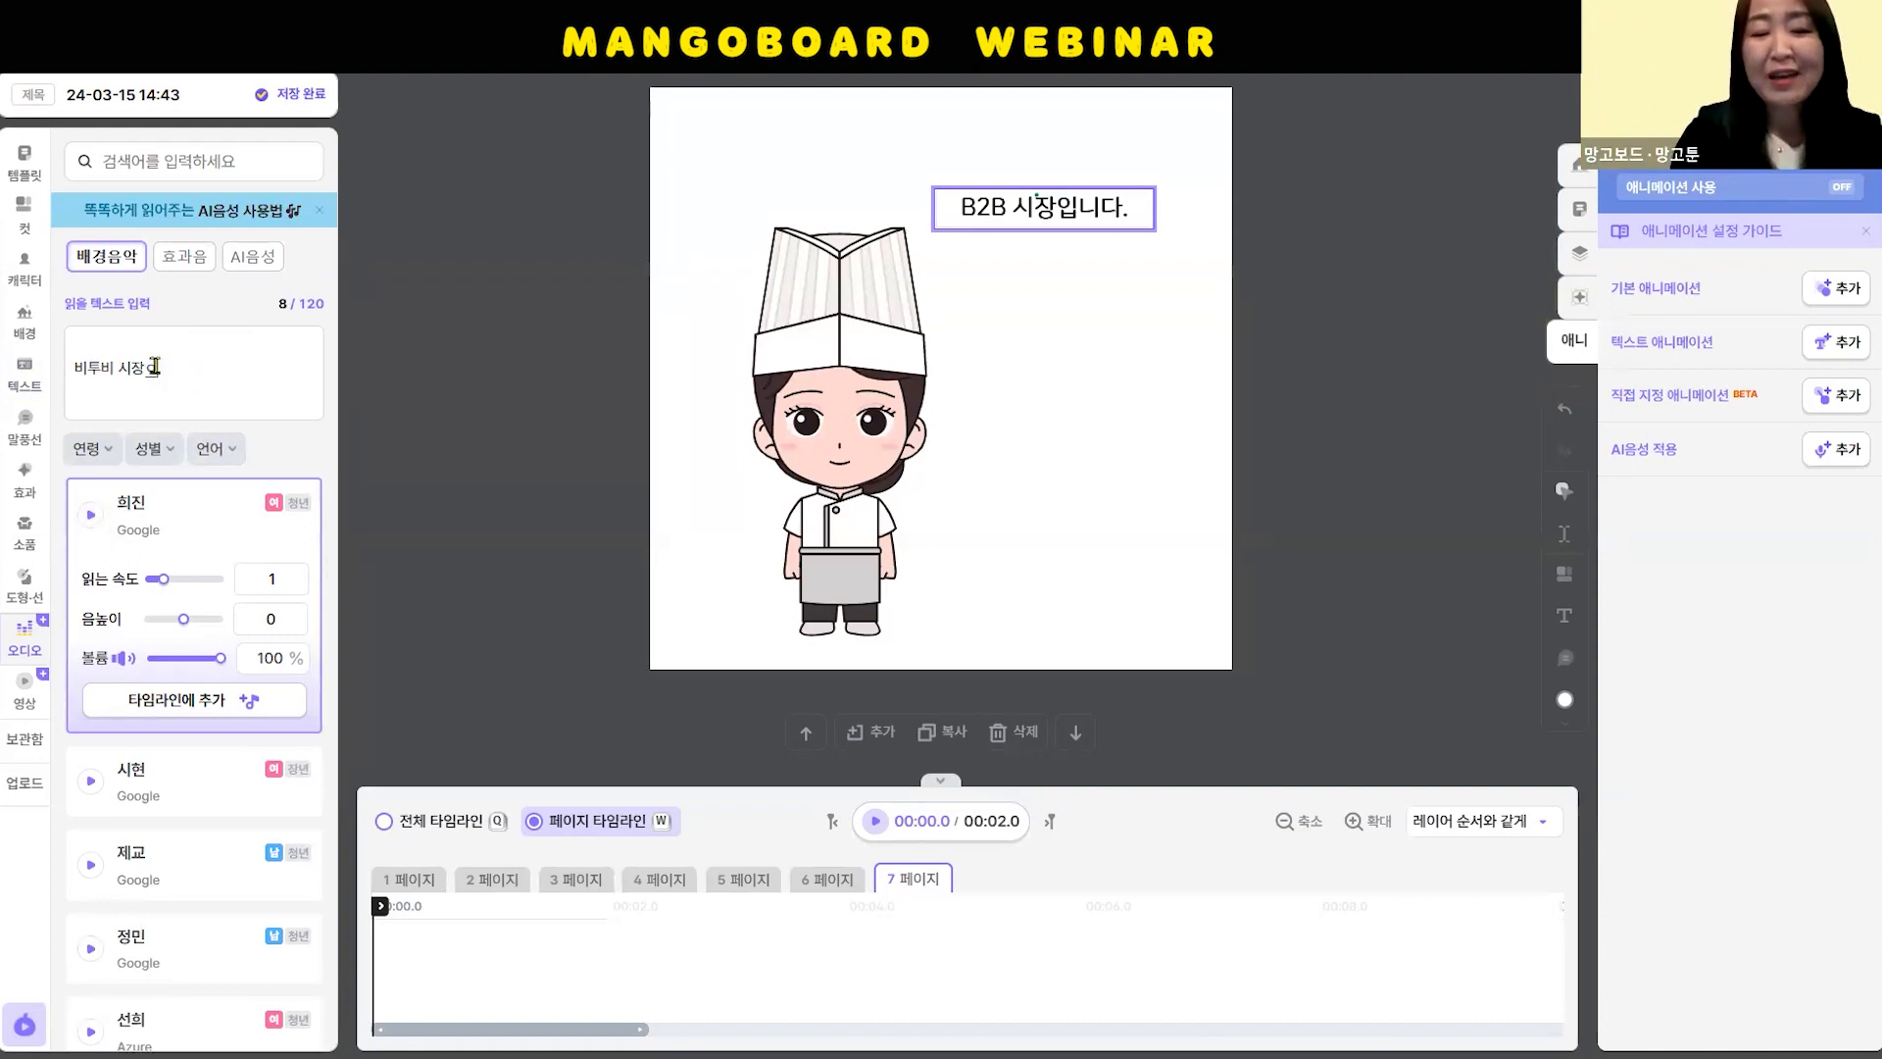
{"action": "type", "text": "ㅂ니다"}
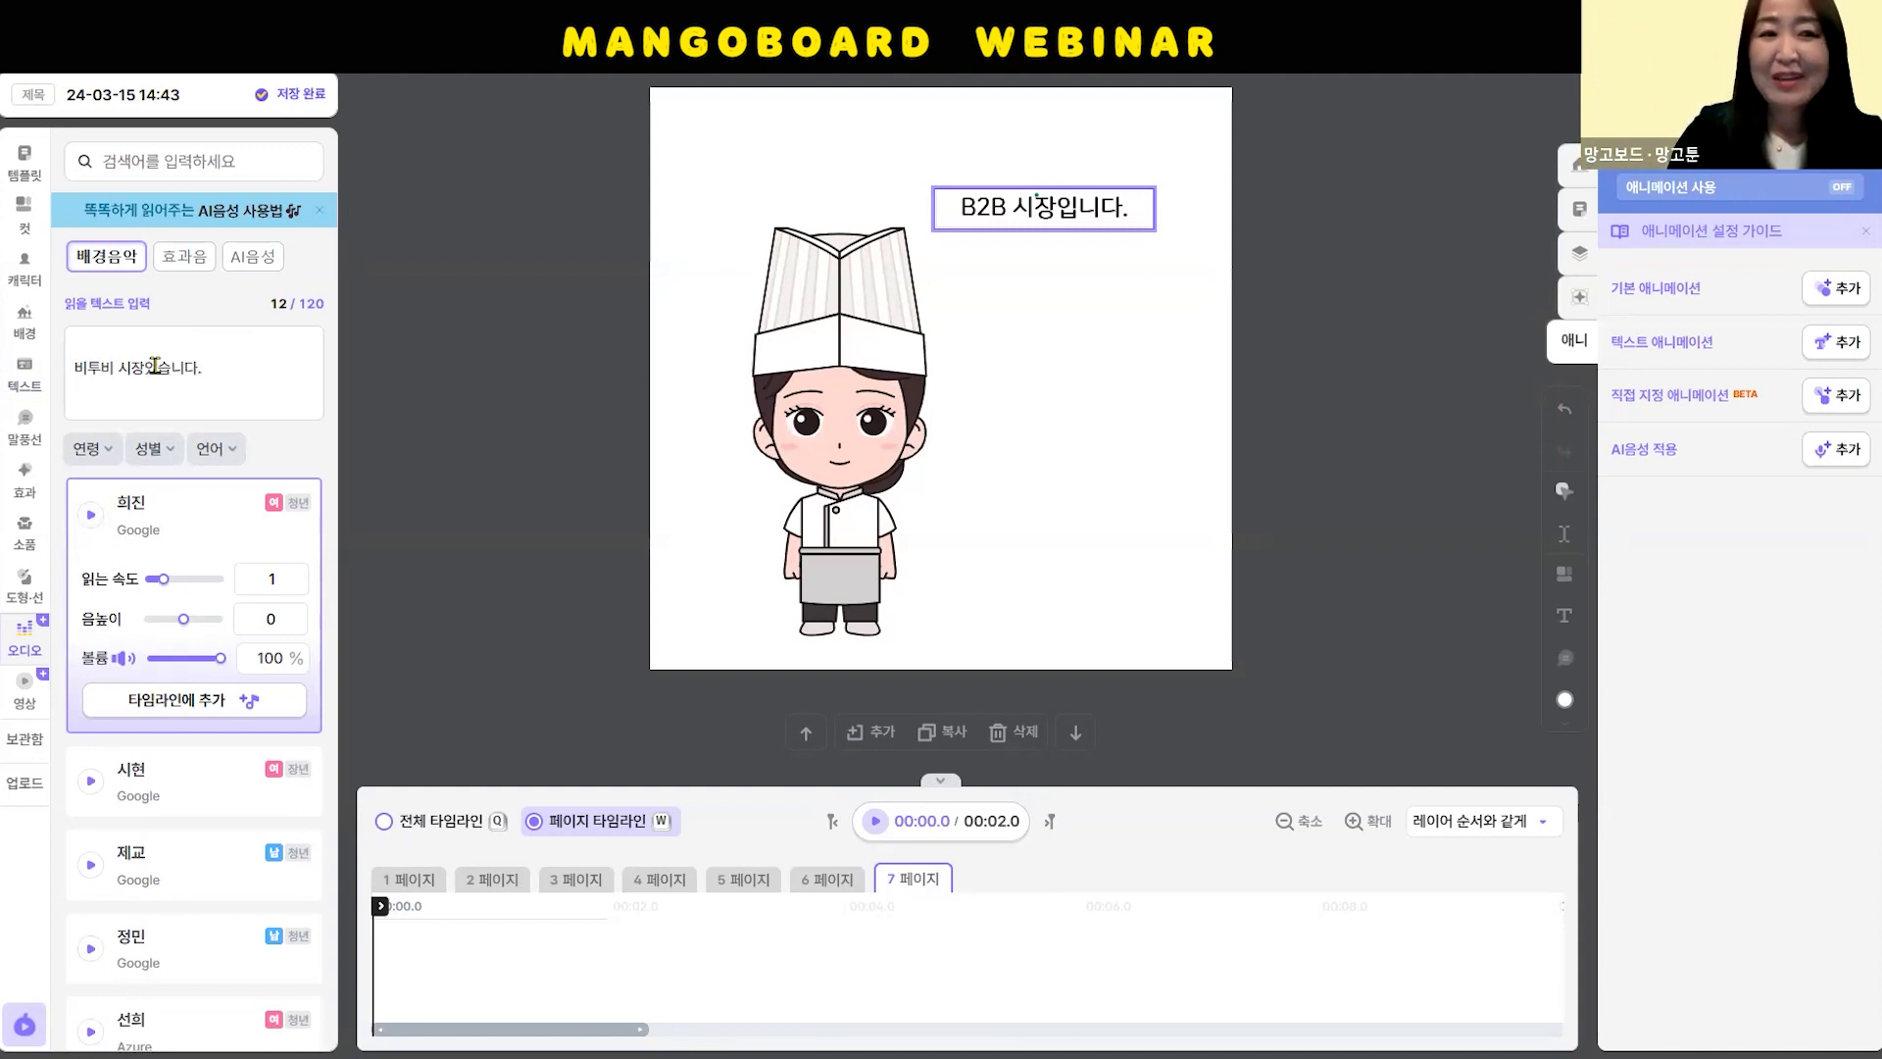
{"action": "left_click", "coordinate": [90, 517]}
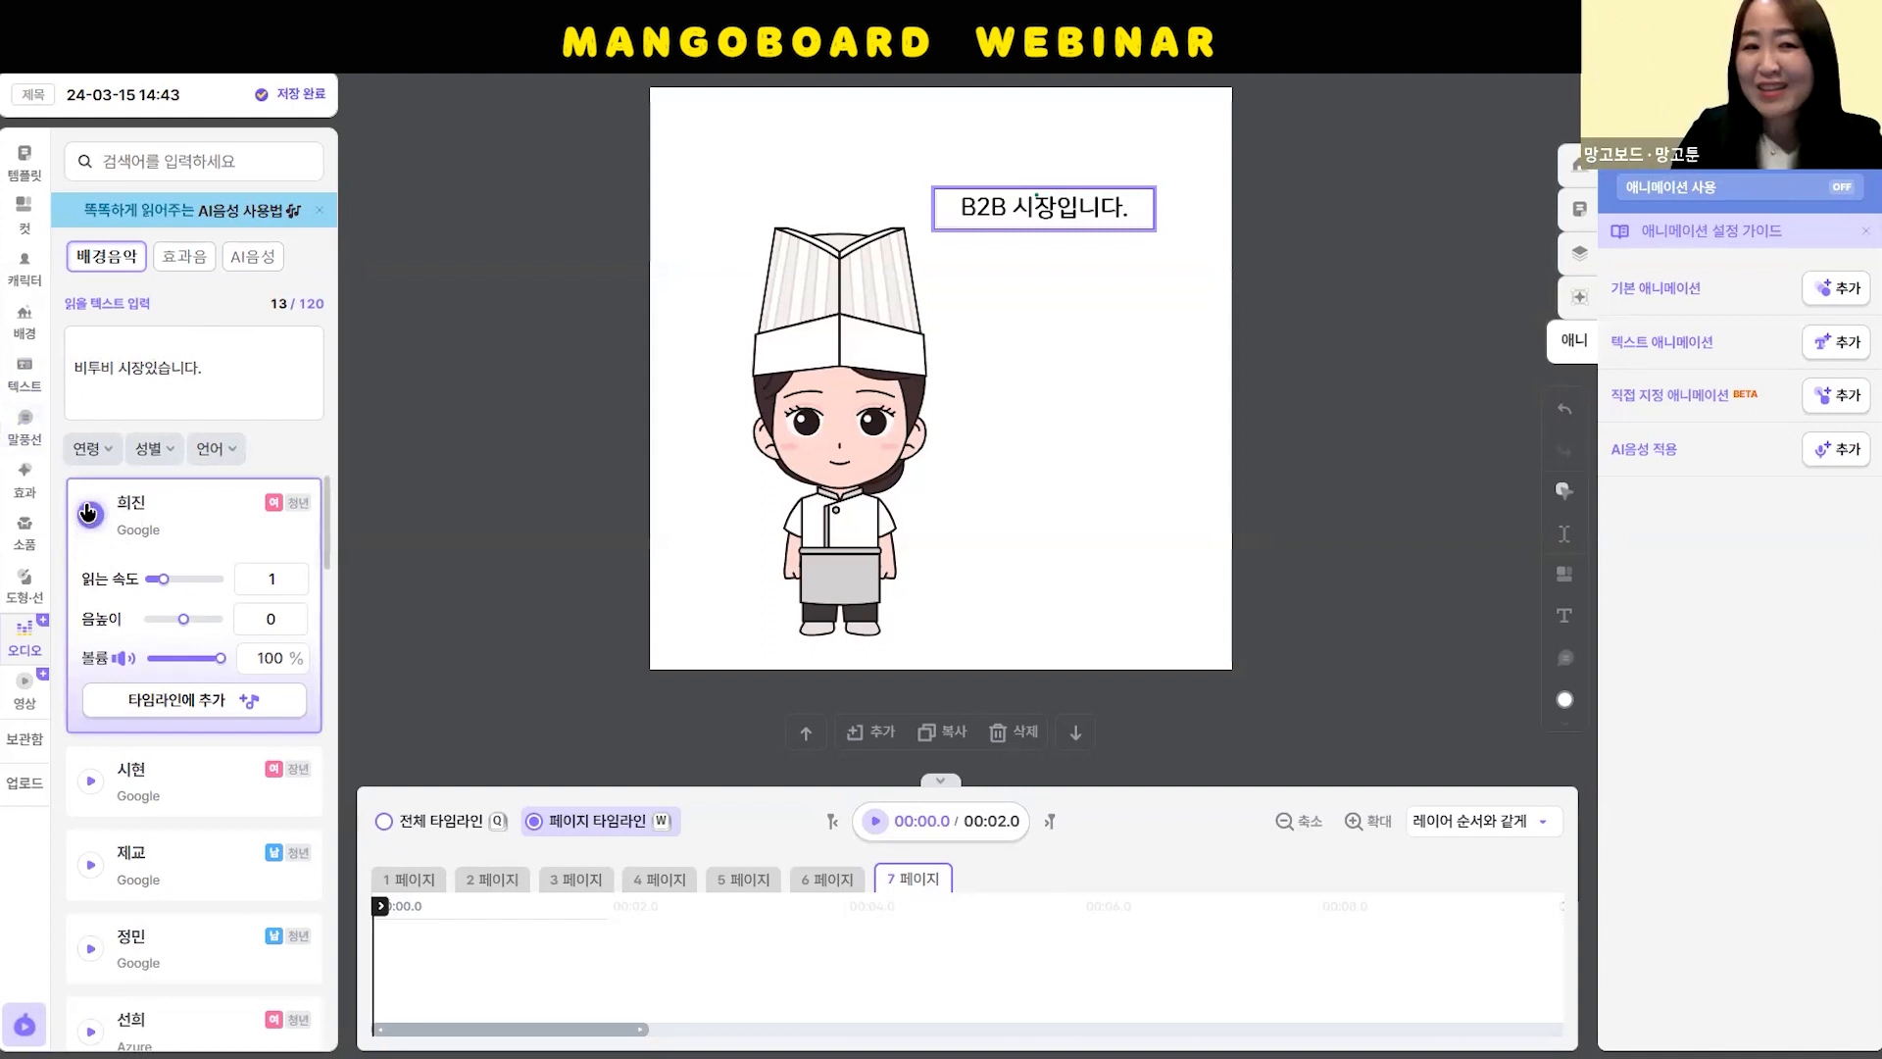
Respell the ending of the reading text phonetically as "있씁니다"
{"action": "left_click_drag", "start_coordinate": [159, 368], "coordinate": [146, 368]}
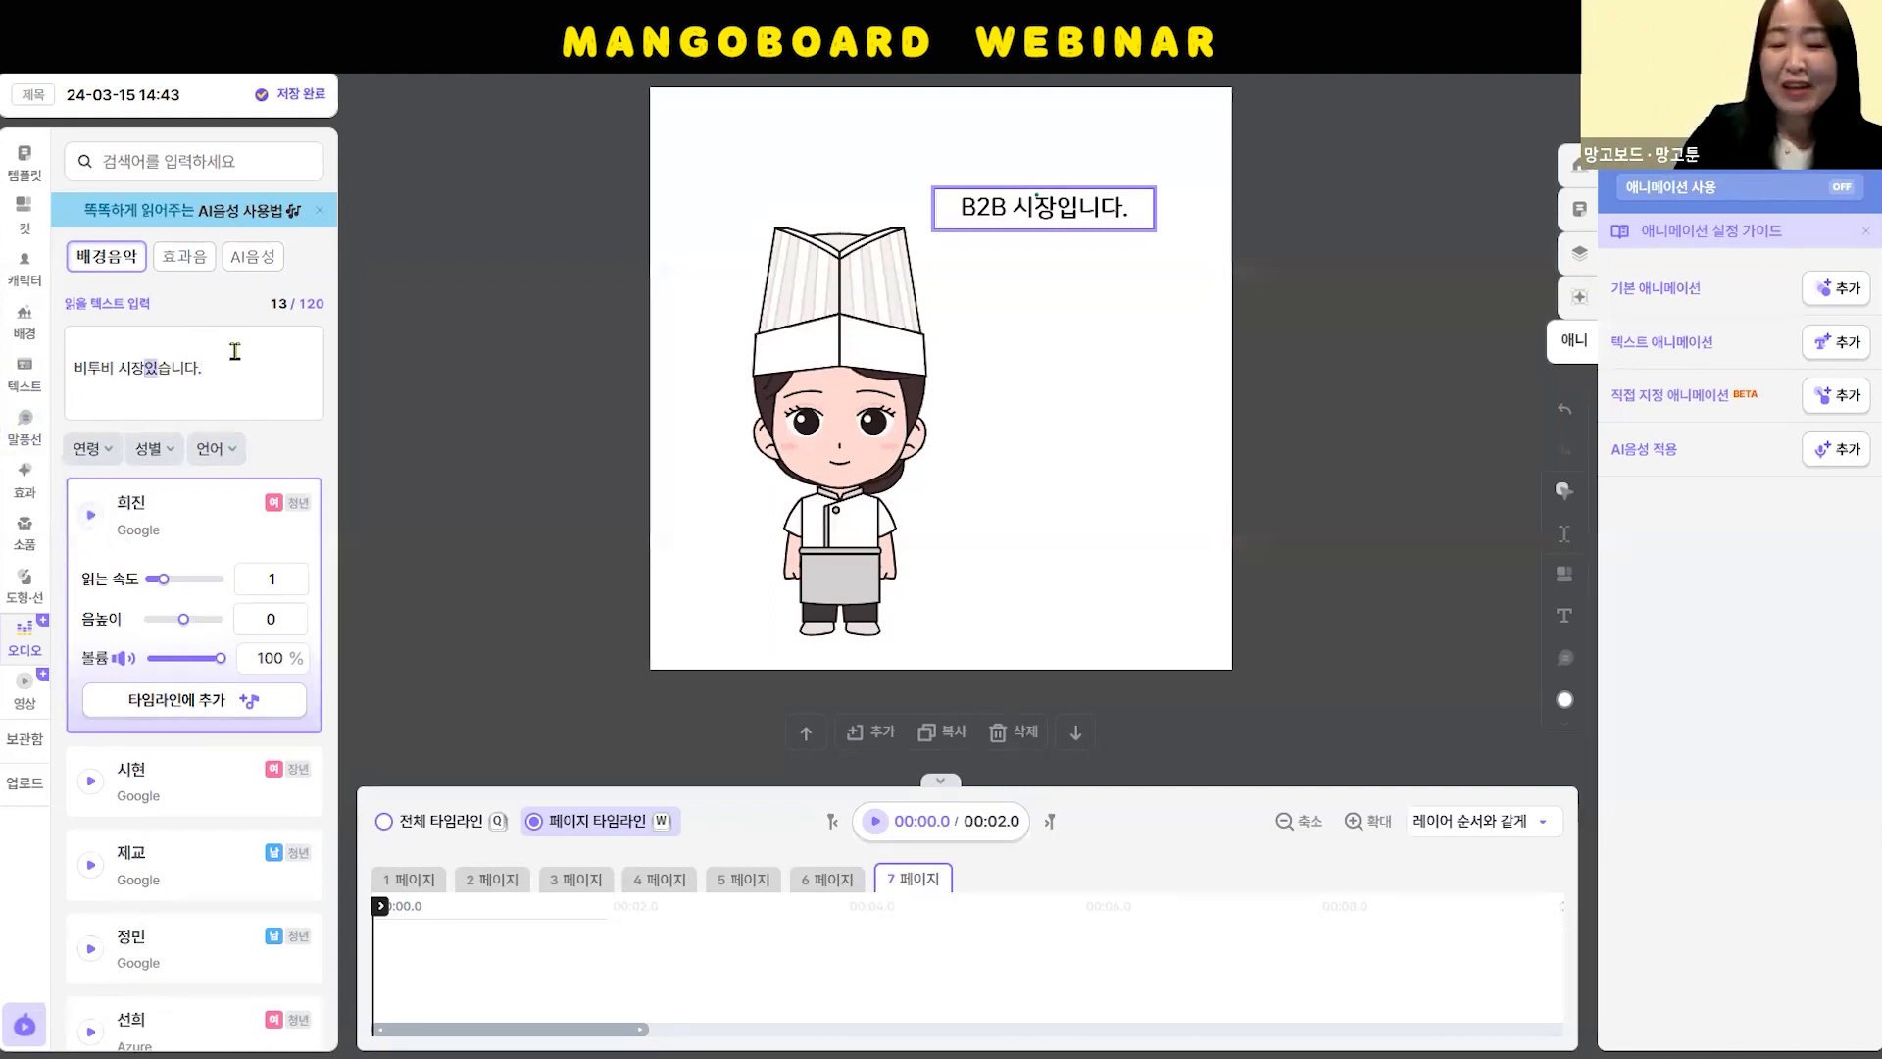
{"action": "key", "text": "shift+Right"}
{"action": "key", "text": "shift+Right"}
{"action": "type", "text": "ㅆ"}
{"action": "key", "text": "Left"}
{"action": "key", "text": "Left"}
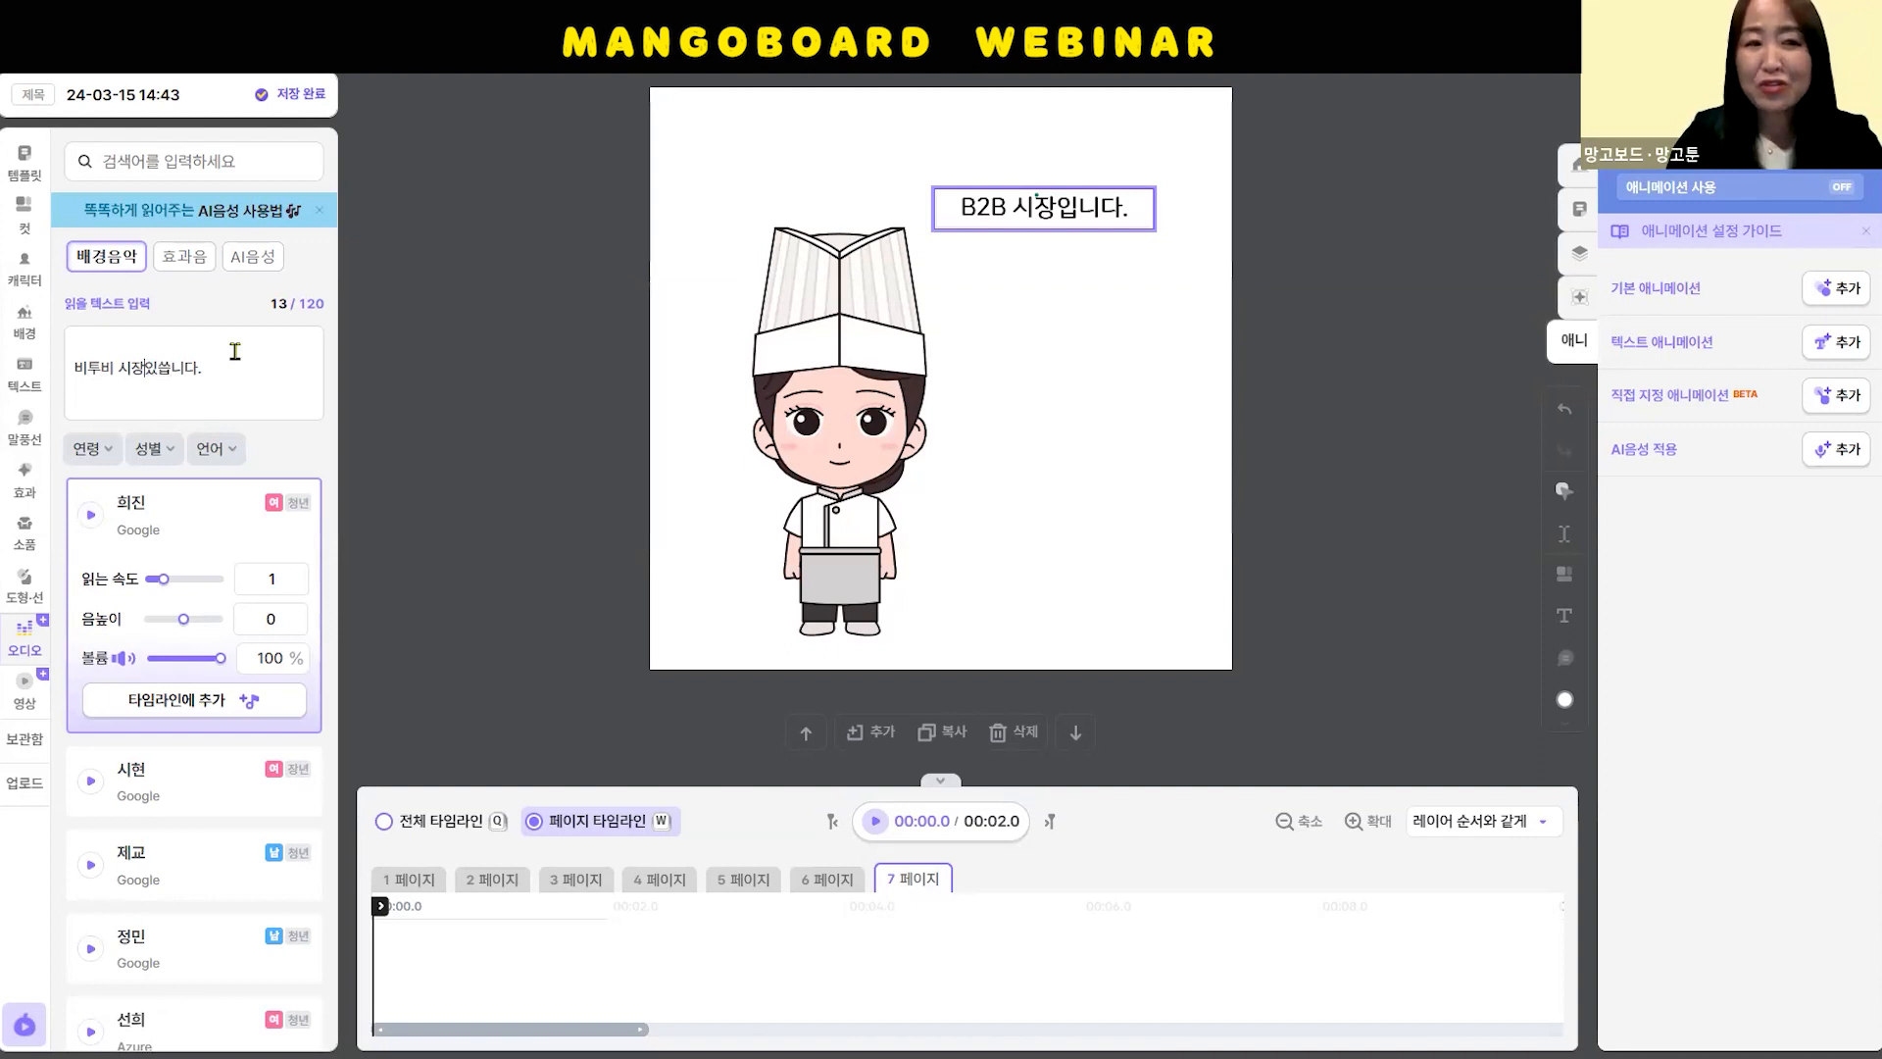
Break the reading text into the lines "비투비", "시장이" and "있씁니다." and preview it with the 희진 voice
{"action": "key", "text": "Return"}
{"action": "key", "text": "Return"}
{"action": "key", "text": "Left"}
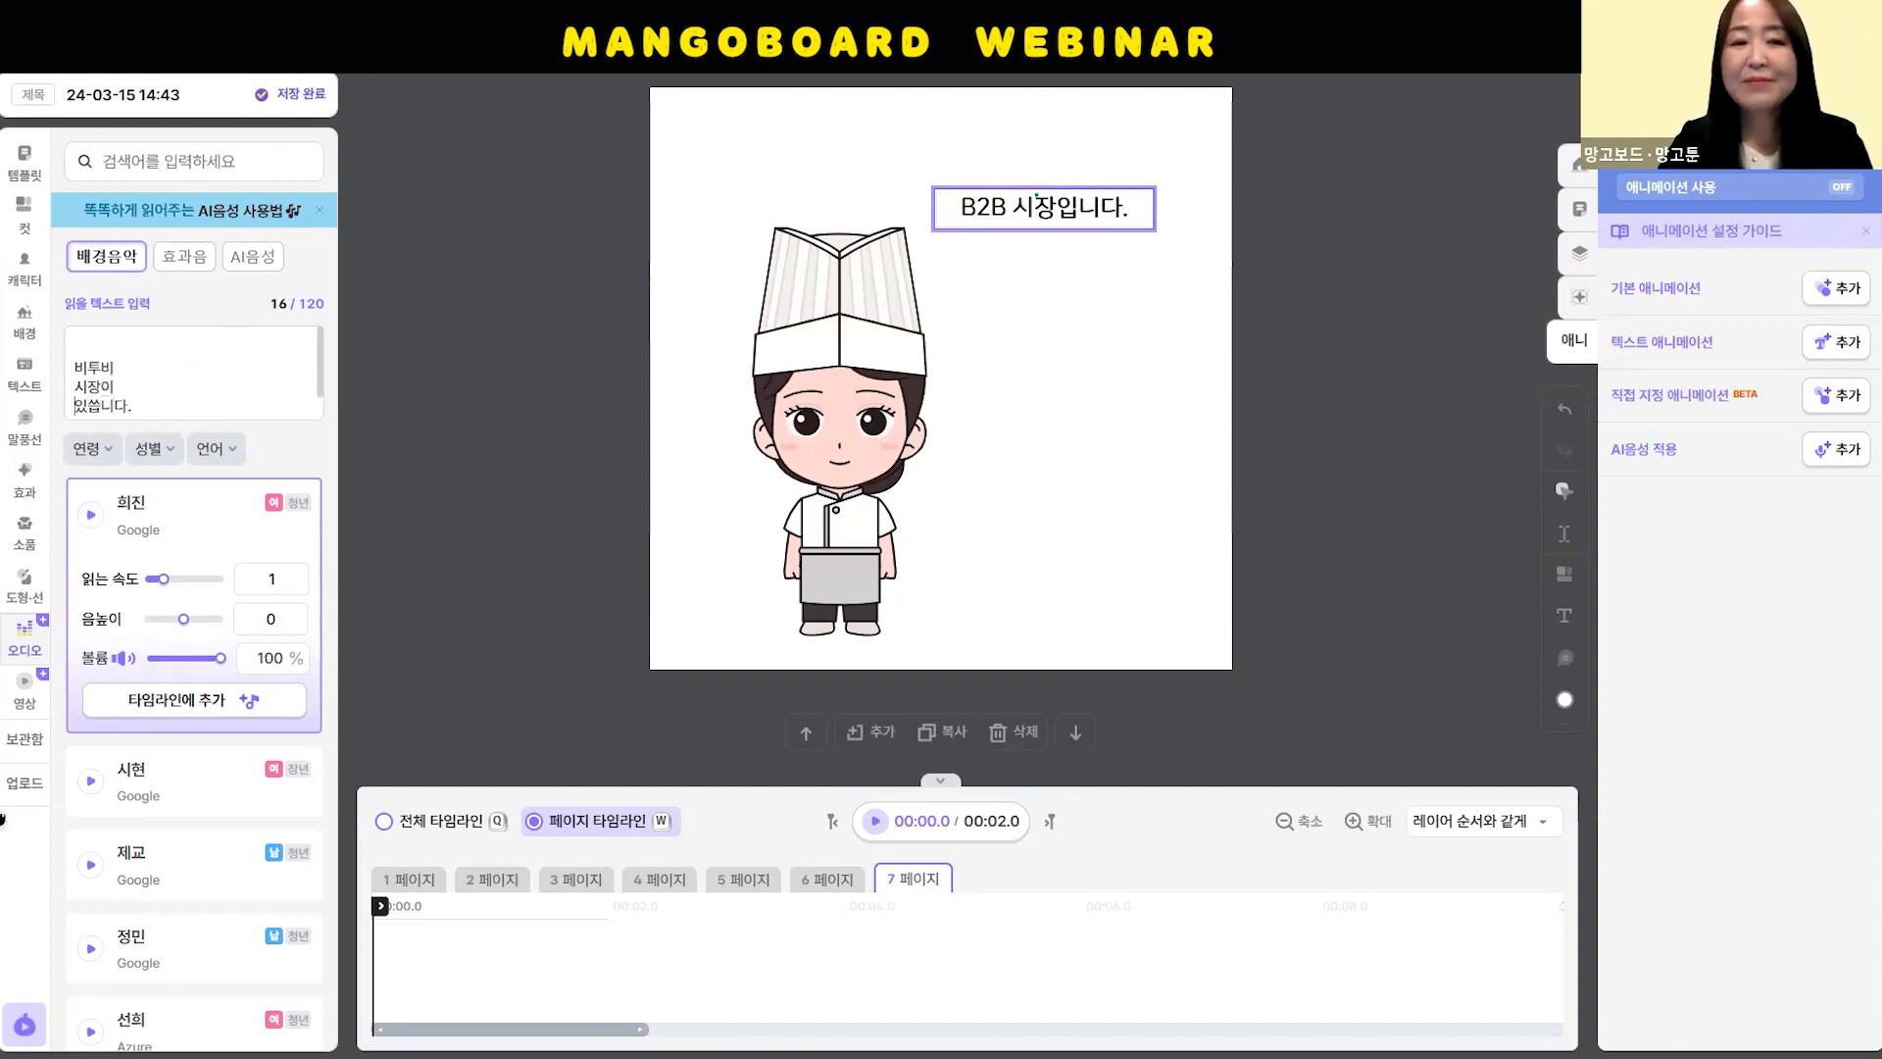
{"action": "left_click", "coordinate": [87, 520]}
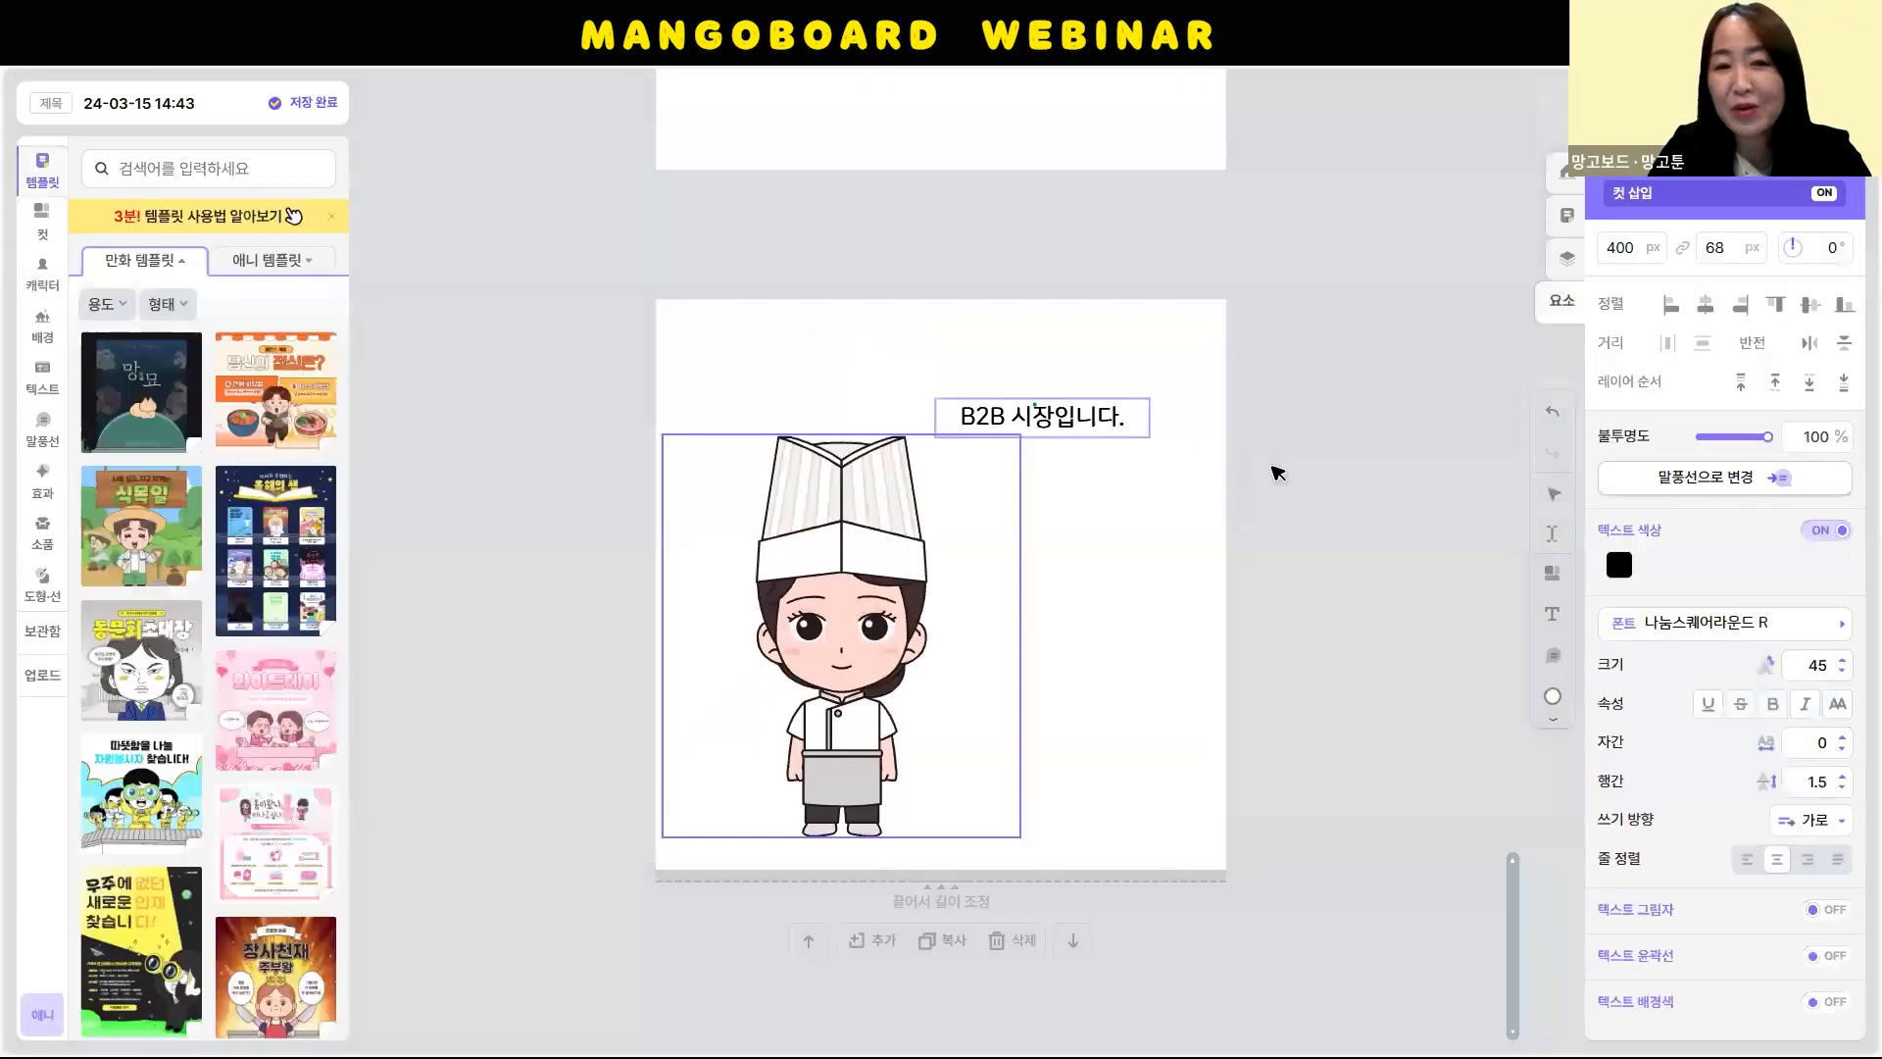
Move the chef character slightly upward on the page
{"action": "left_click", "coordinate": [1273, 467]}
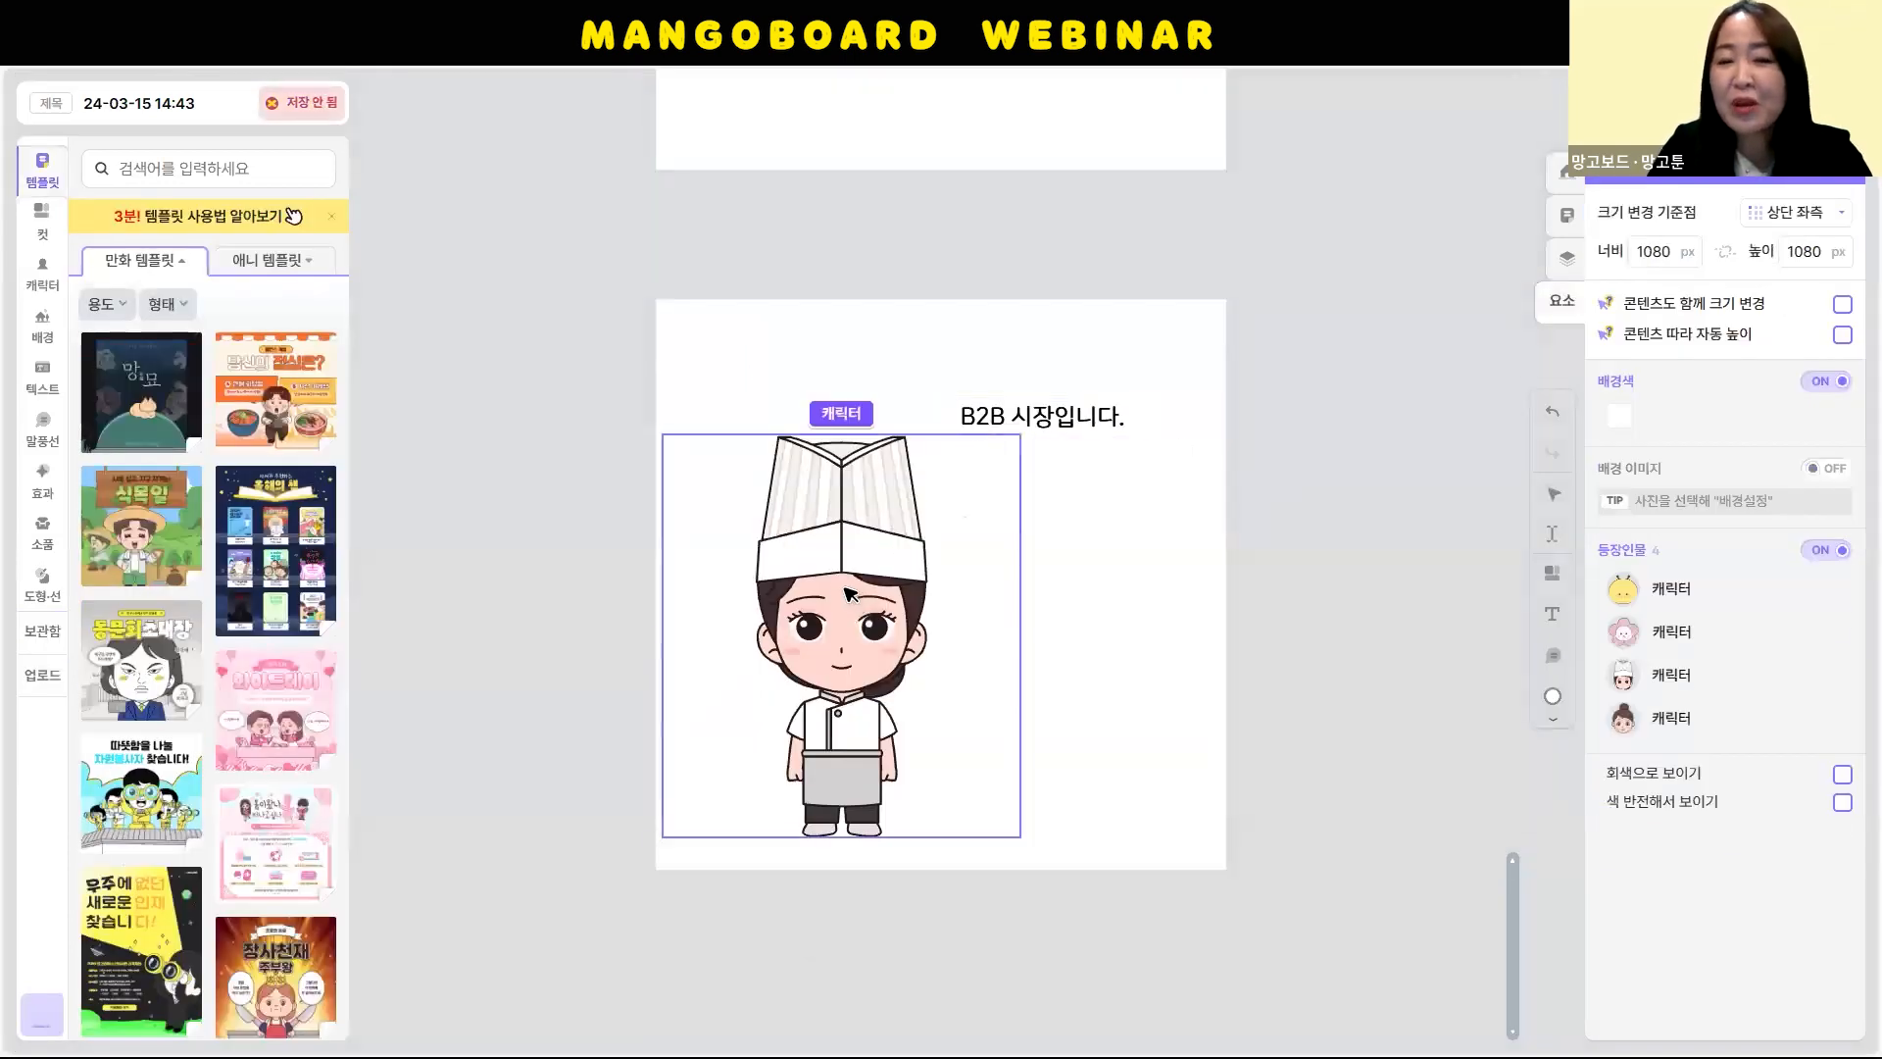
{"action": "left_click", "coordinate": [840, 593]}
{"action": "left_click_drag", "start_coordinate": [858, 588], "coordinate": [856, 572]}
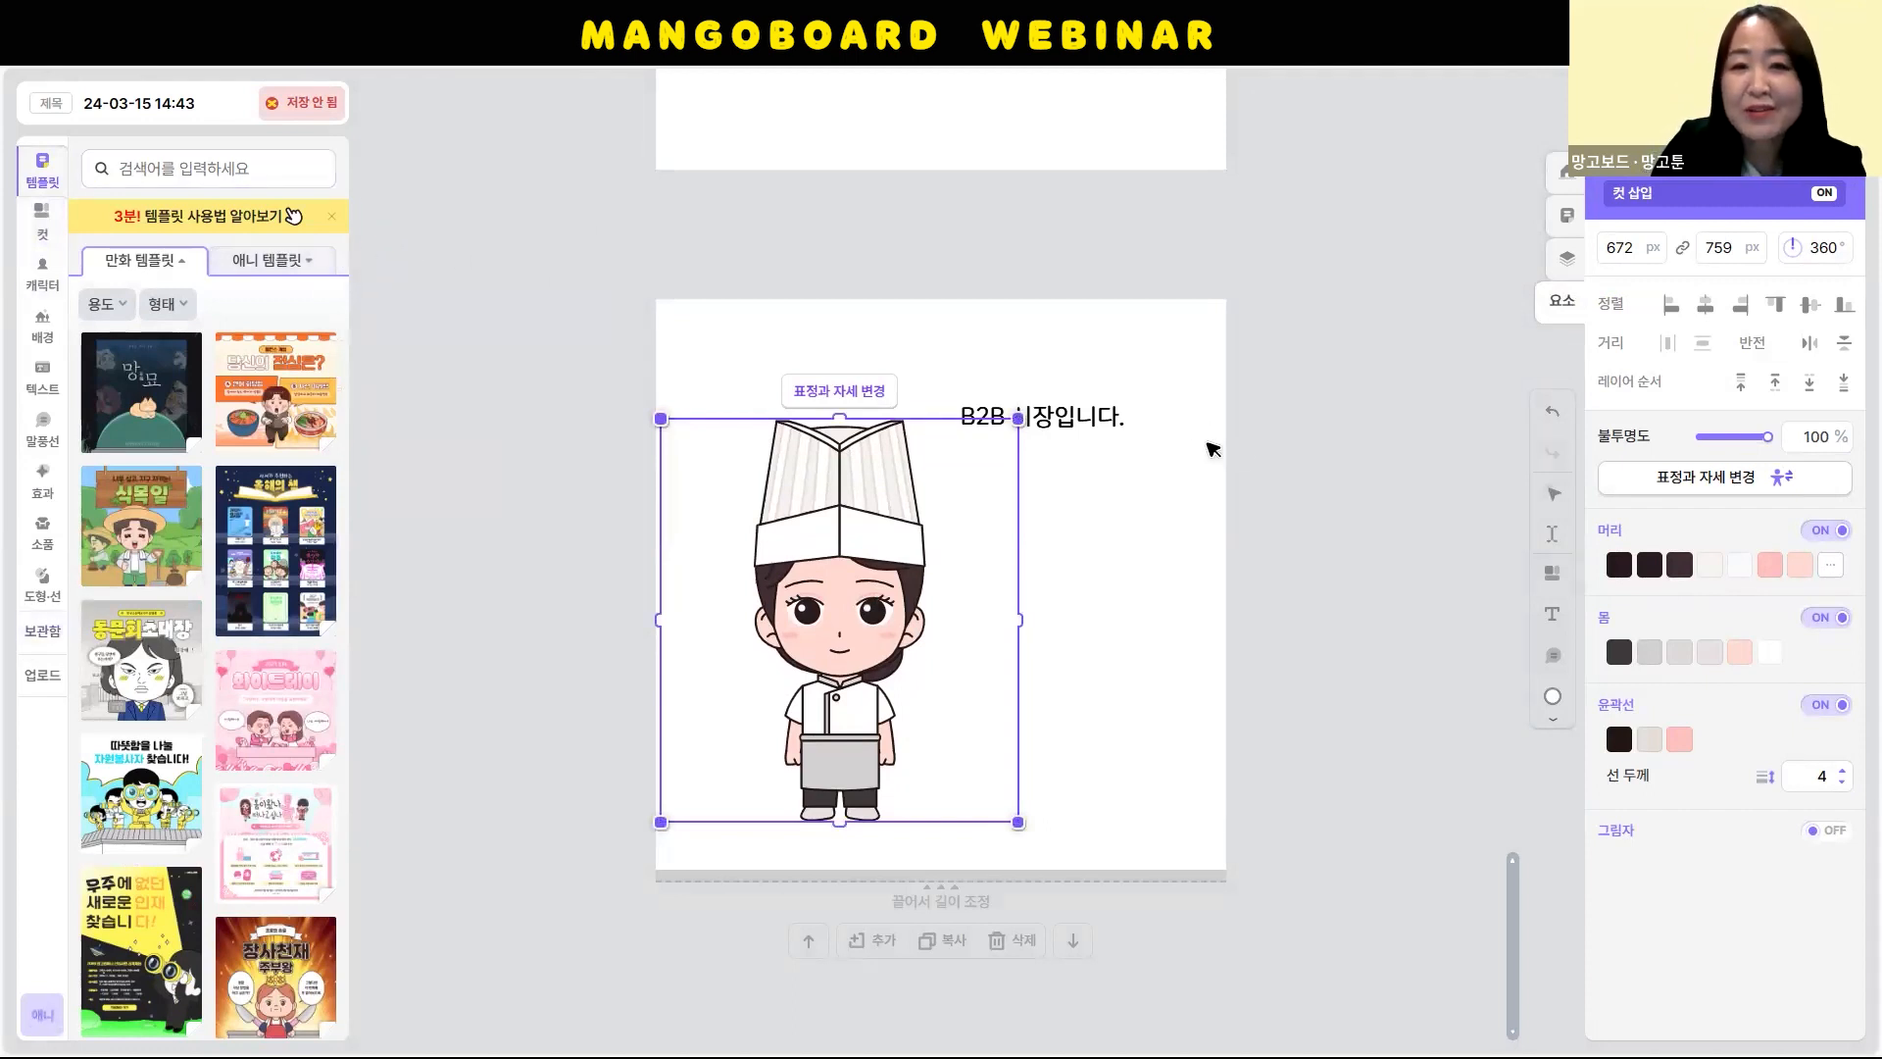
Save the chef character to the storage library (보관함) and deselect it
{"action": "left_click", "coordinate": [1125, 533]}
{"action": "left_click", "coordinate": [853, 571]}
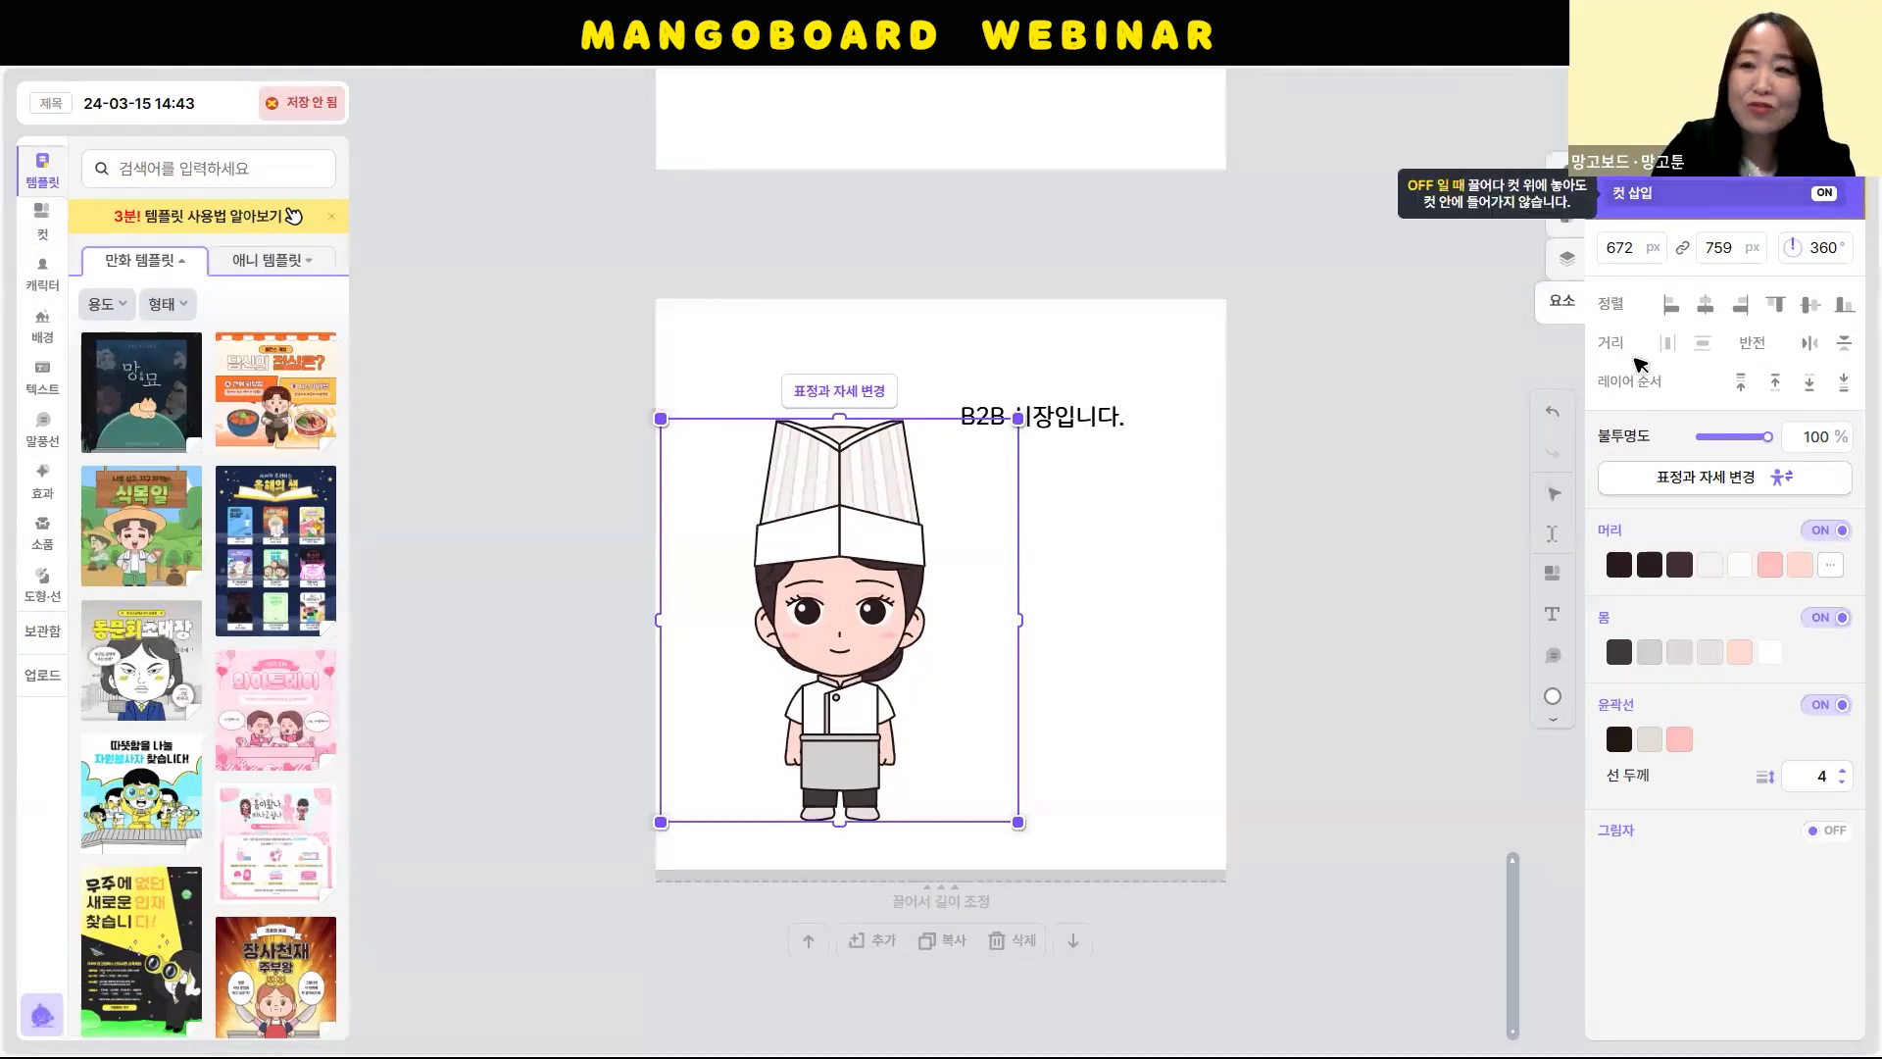
{"action": "left_click", "coordinate": [1304, 490]}
{"action": "scroll", "coordinate": [1294, 508], "scroll_direction": "up", "scroll_amount": 5}
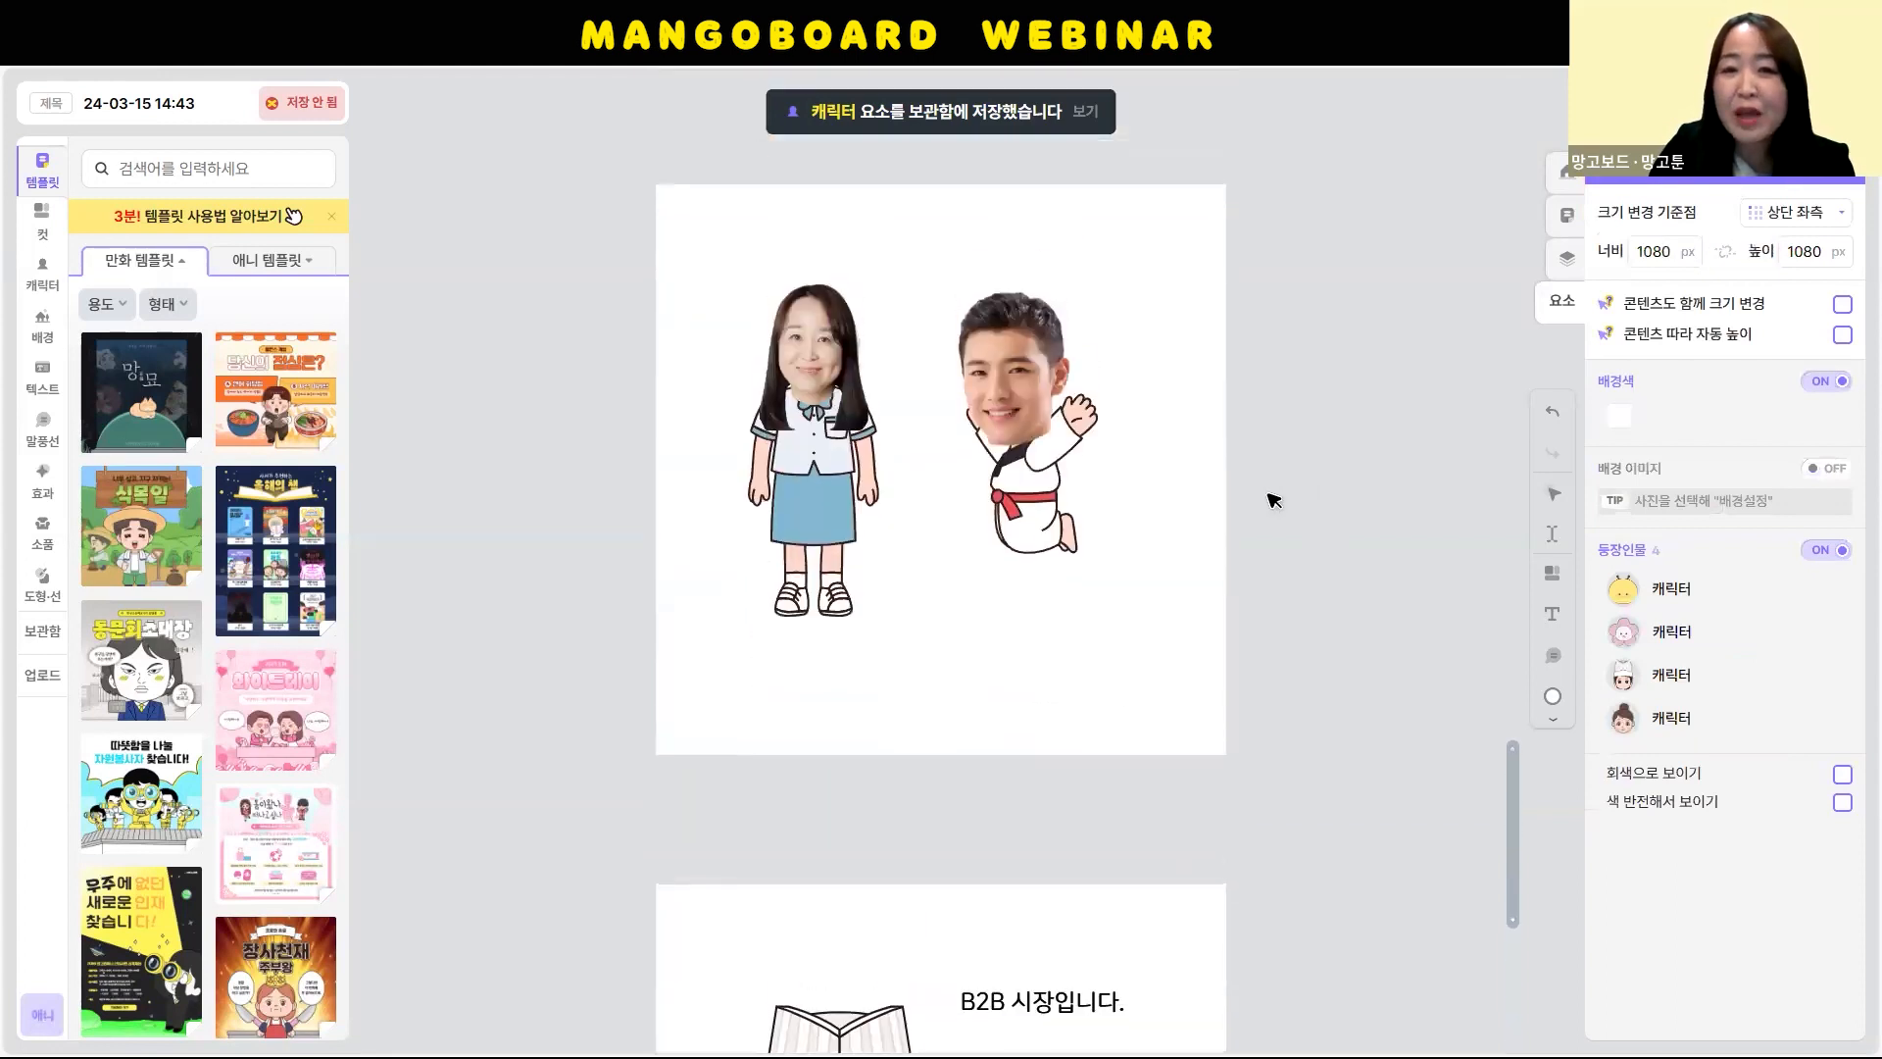
{"action": "scroll", "coordinate": [1264, 490], "scroll_direction": "down", "scroll_amount": 5}
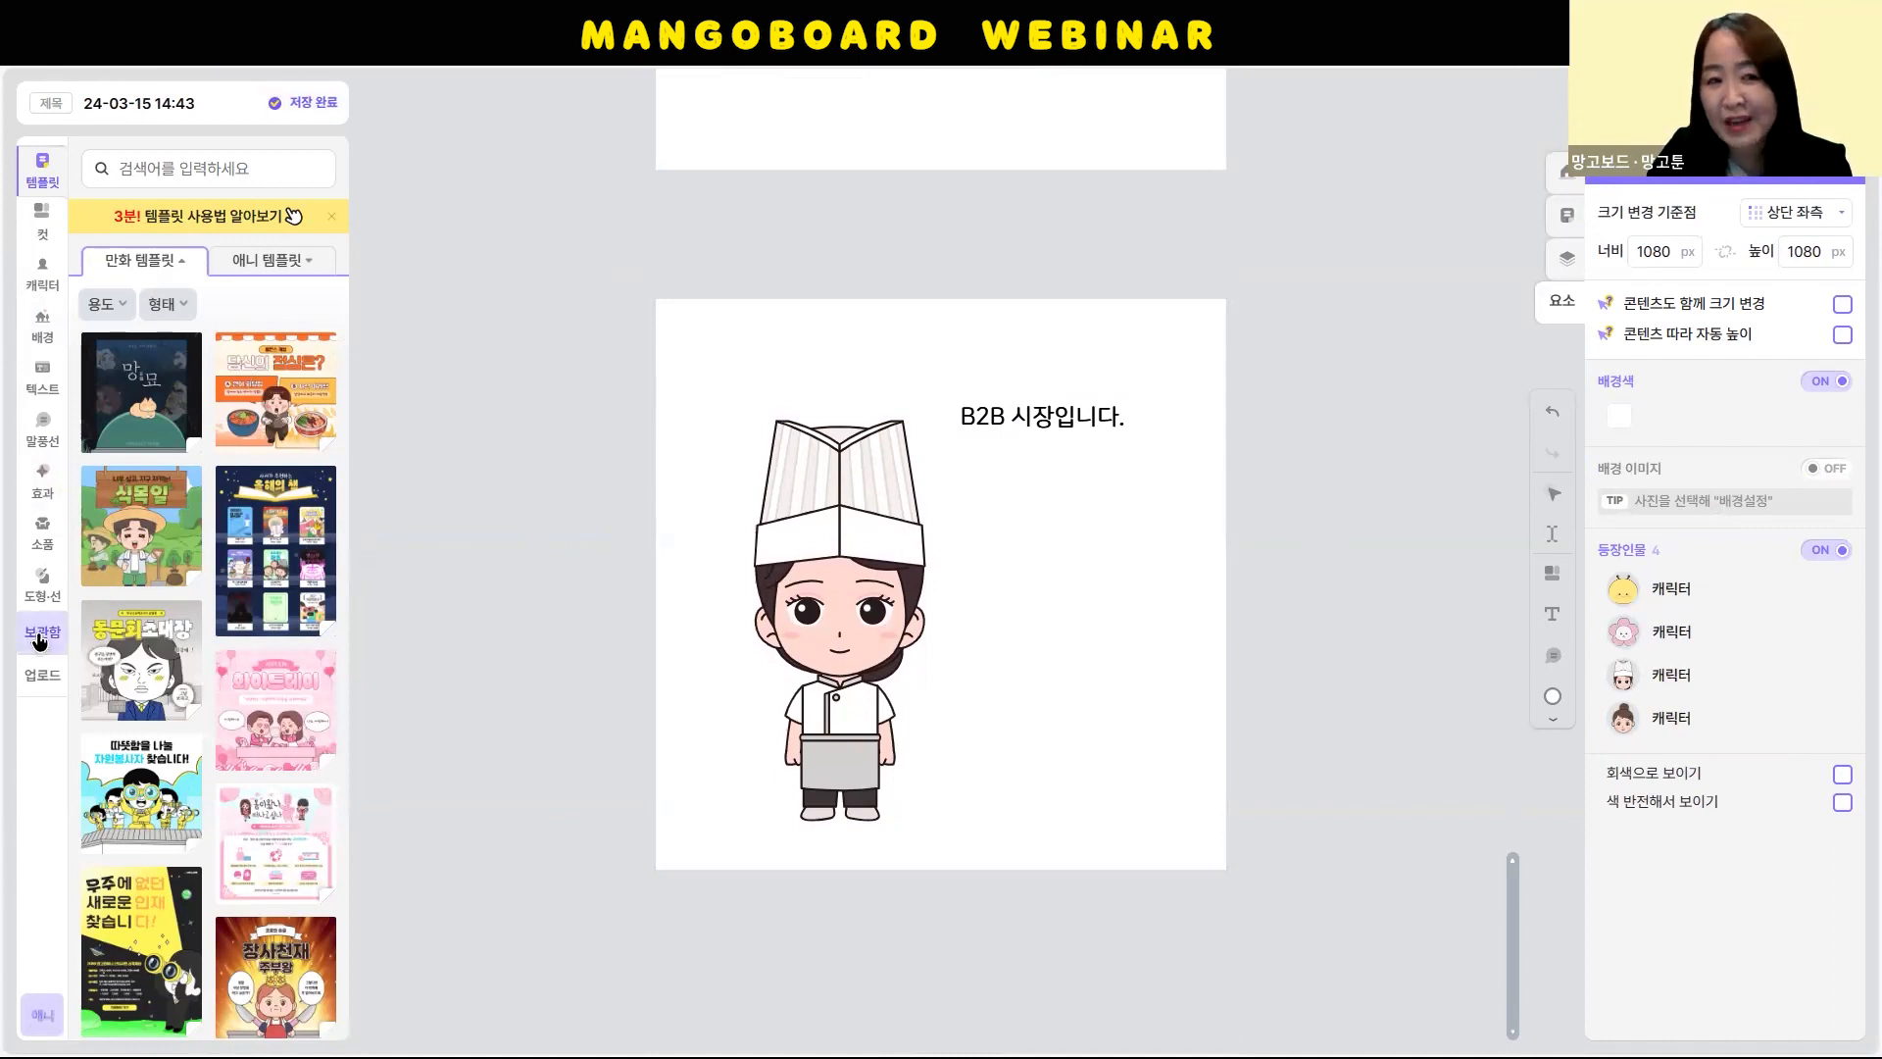
Browse the saved characters, texts, speech bubbles, photos and pages in the storage library
{"action": "left_click", "coordinate": [44, 635]}
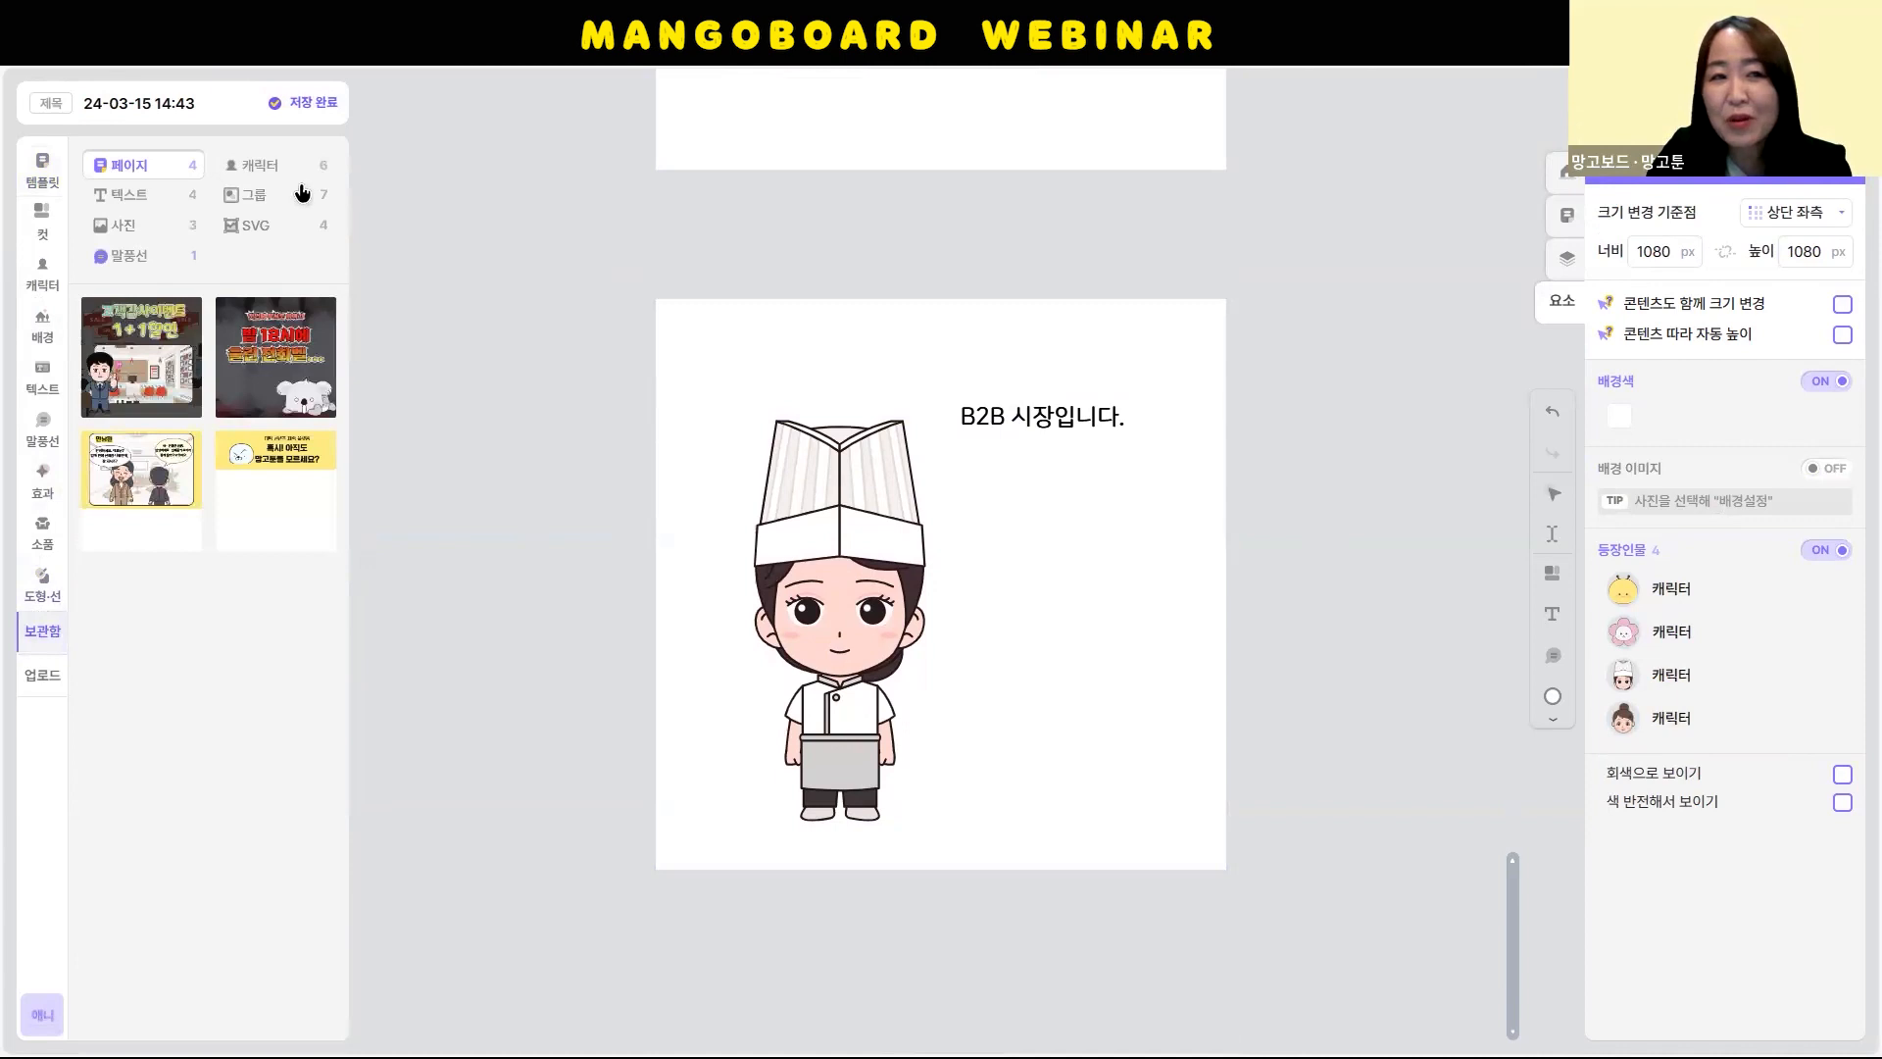
{"action": "left_click", "coordinate": [274, 171]}
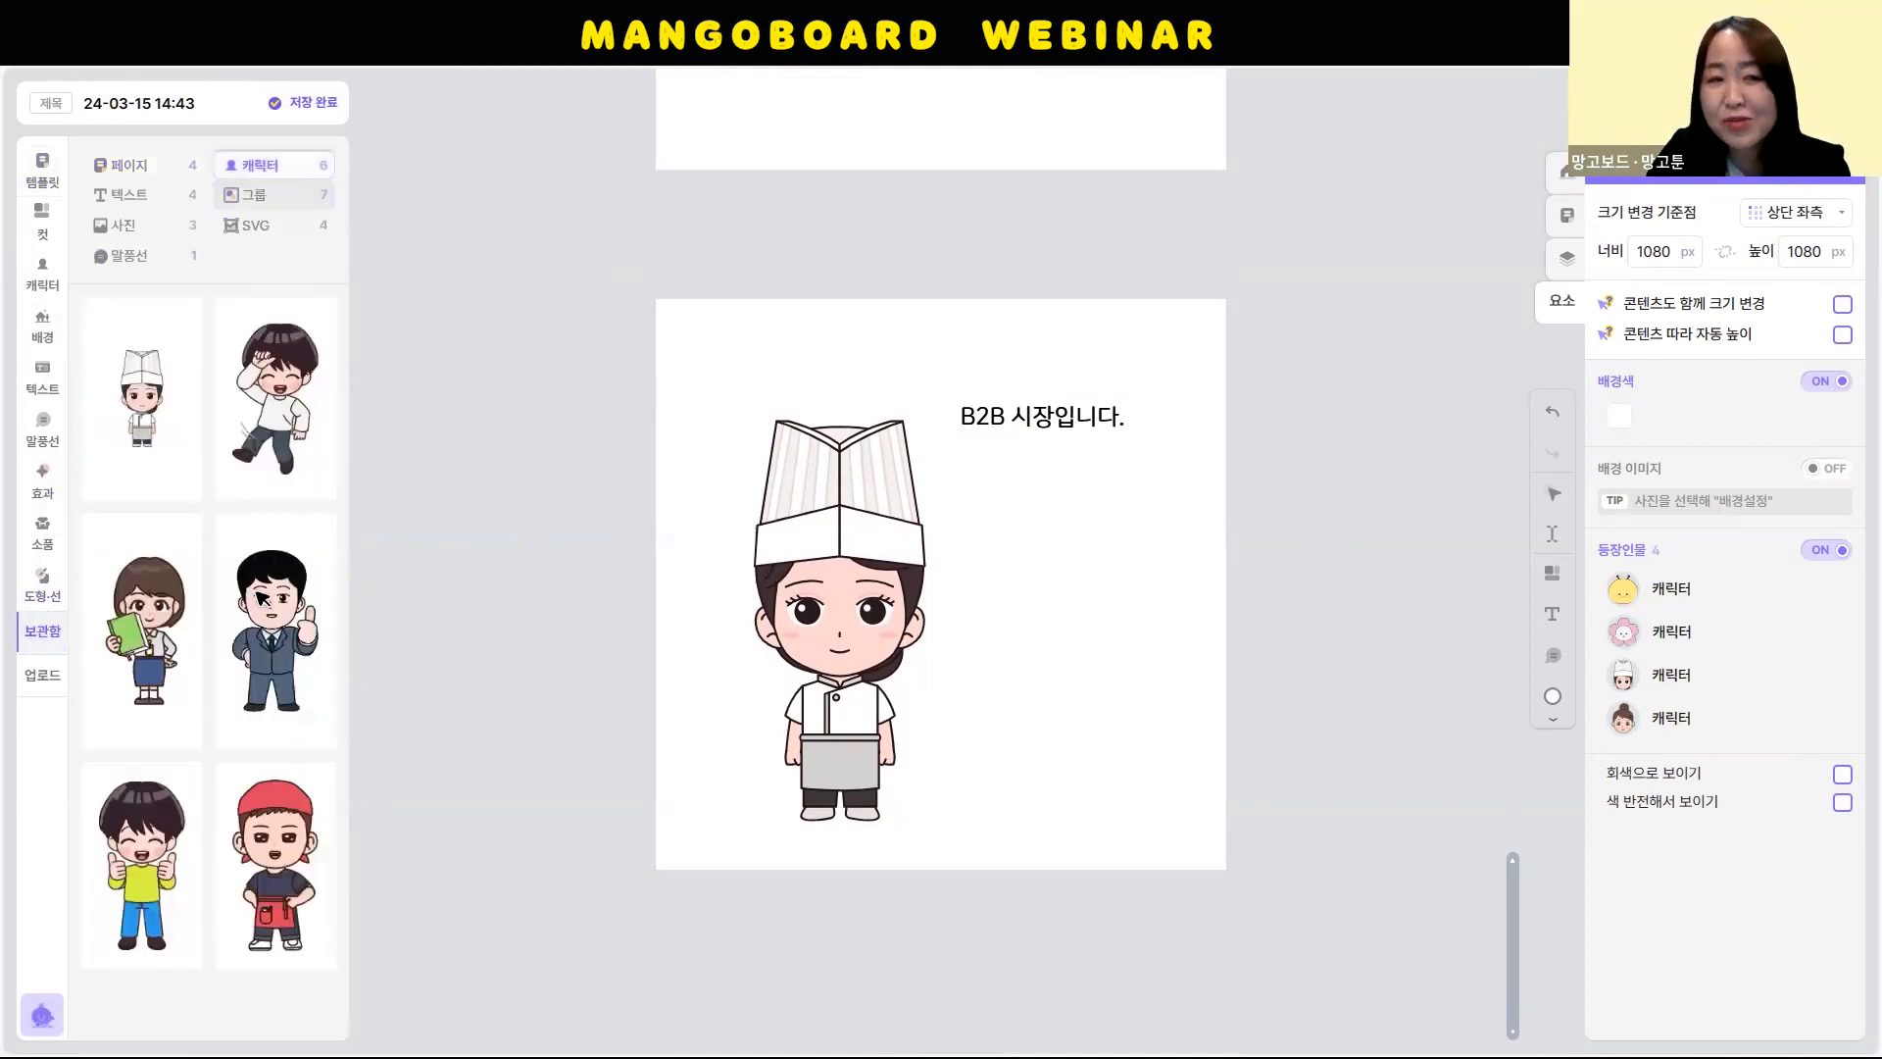
{"action": "left_click", "coordinate": [157, 195]}
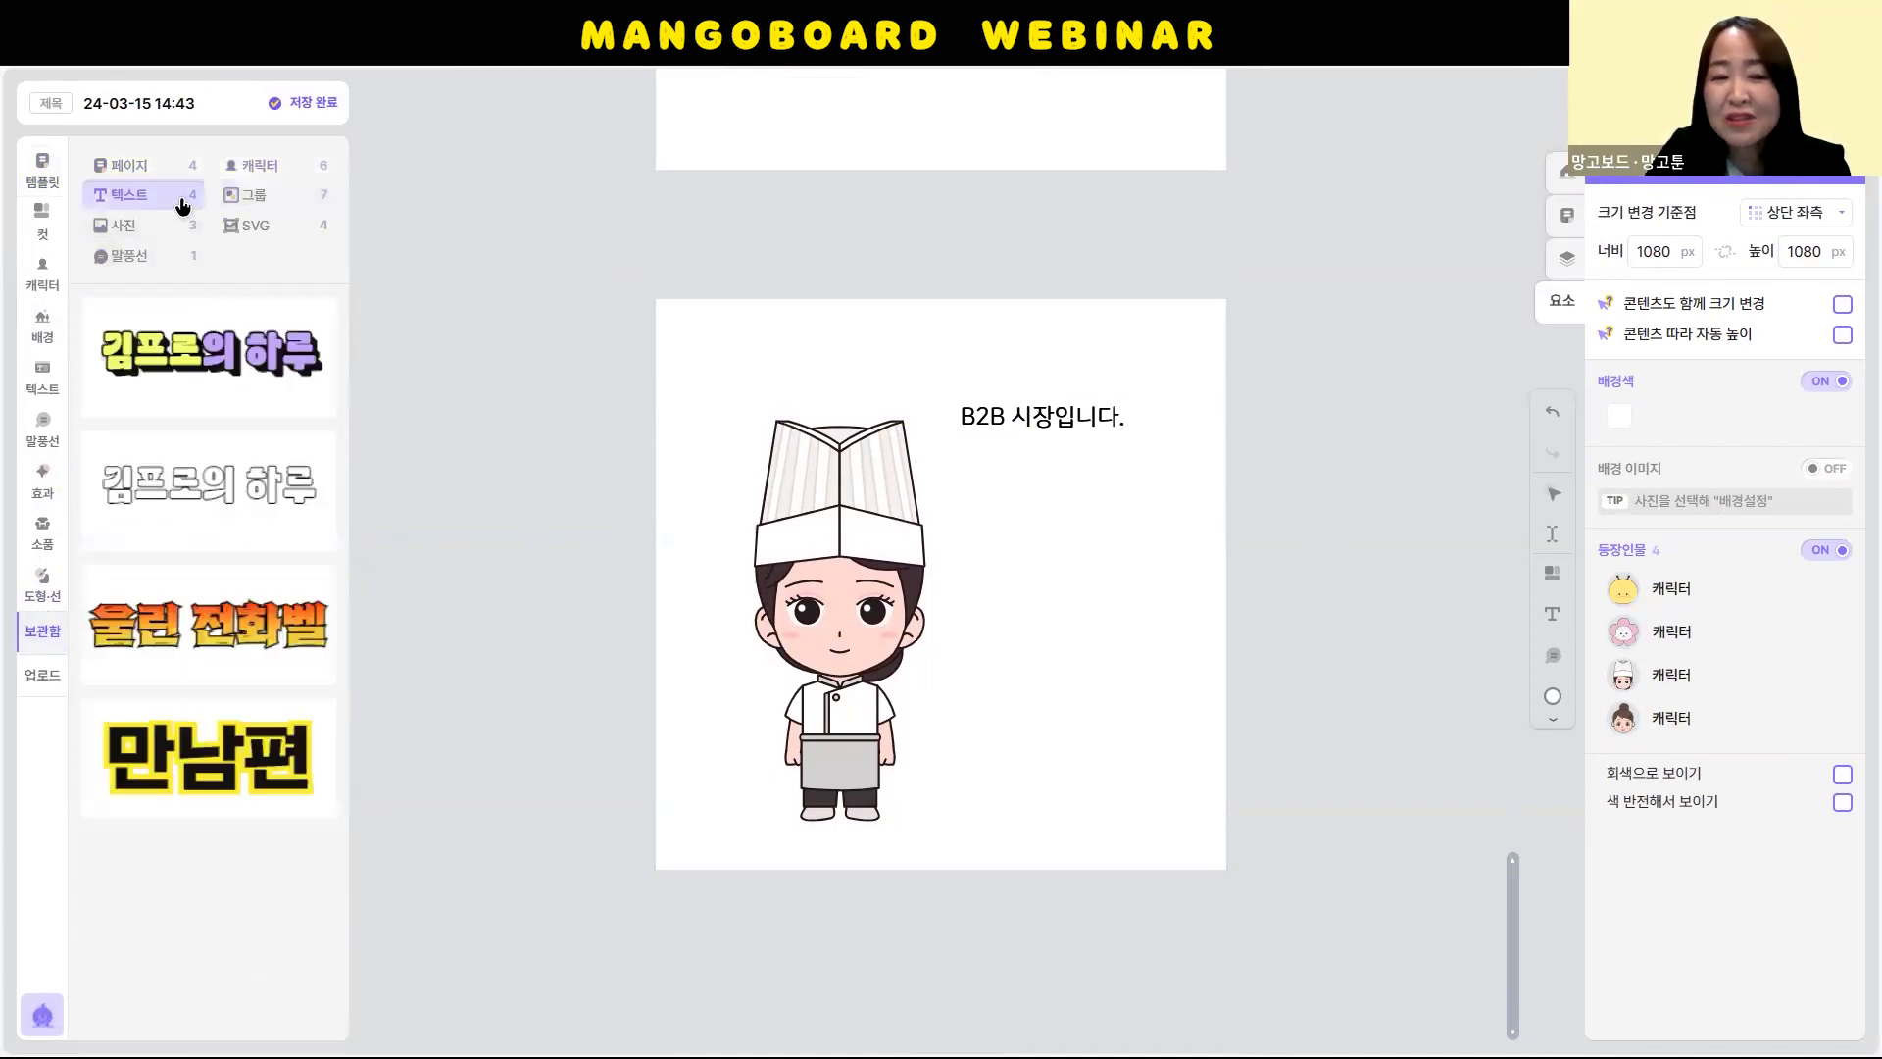
{"action": "left_click", "coordinate": [126, 257]}
{"action": "left_click", "coordinate": [123, 230]}
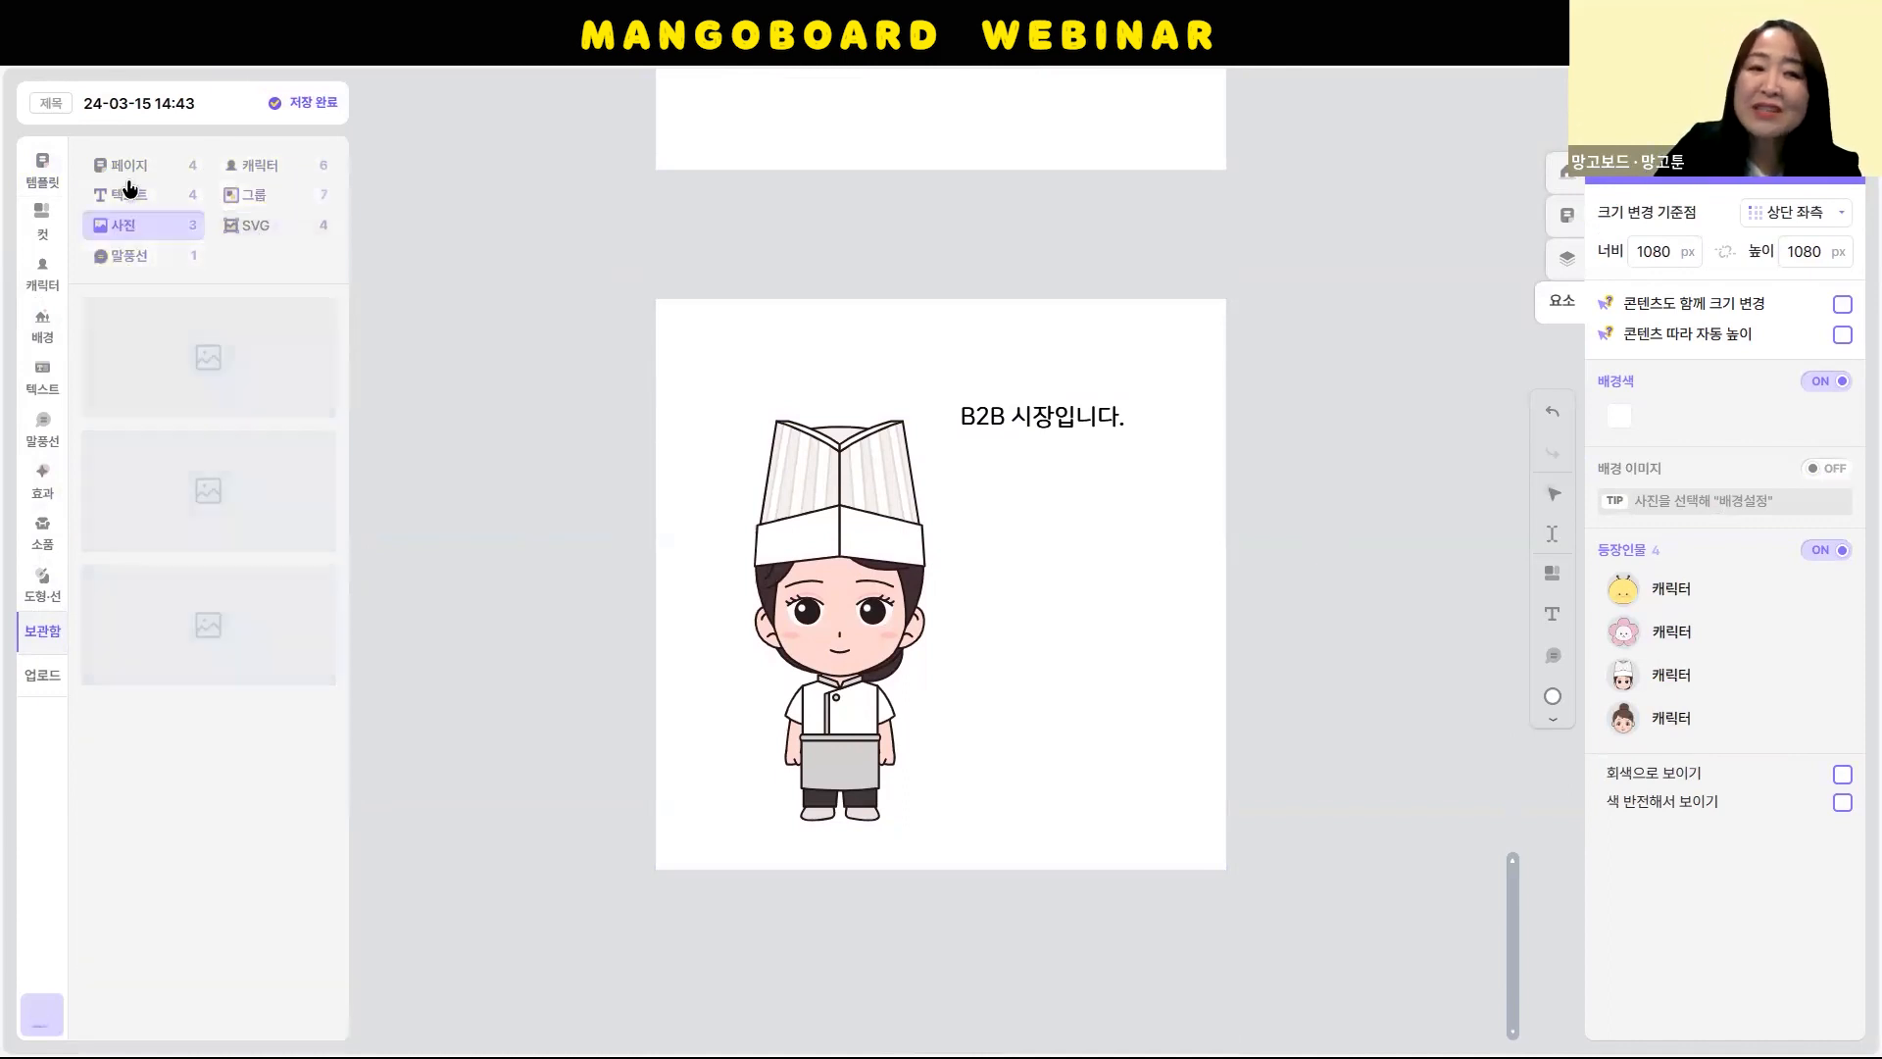
{"action": "left_click", "coordinate": [127, 165]}
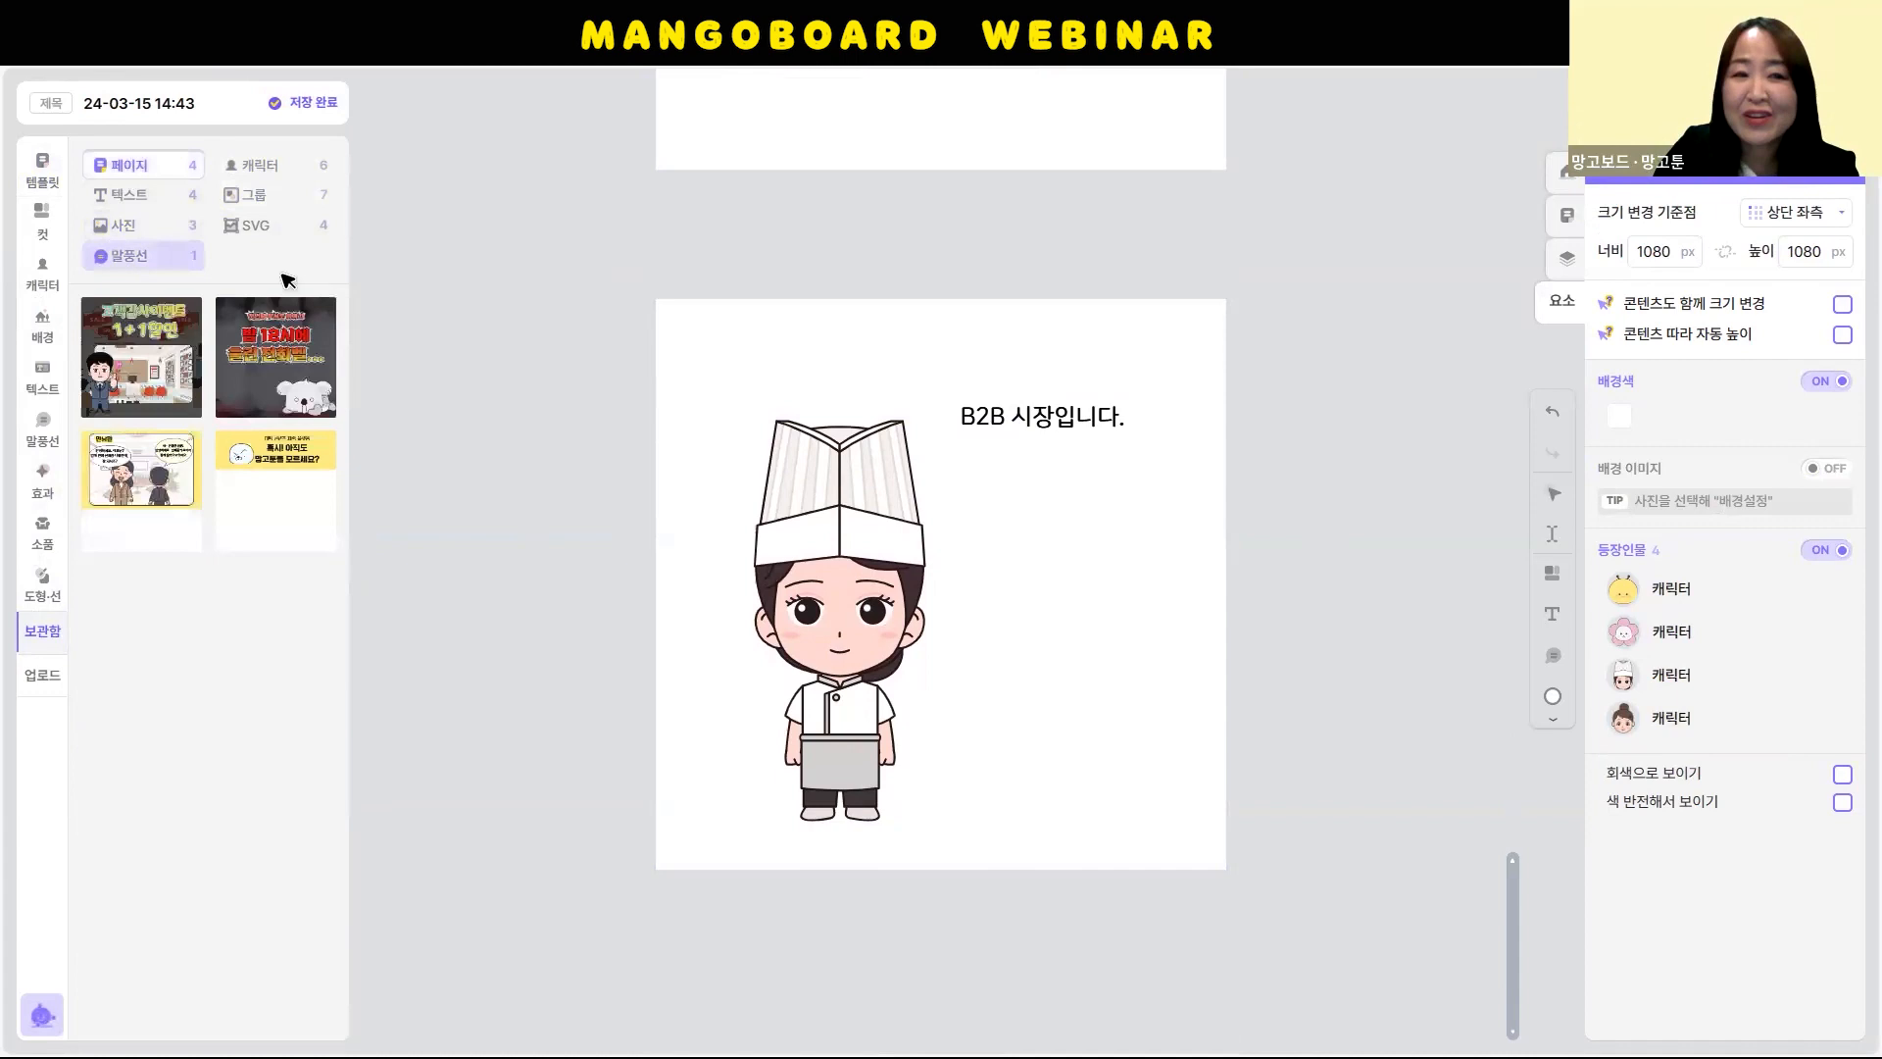